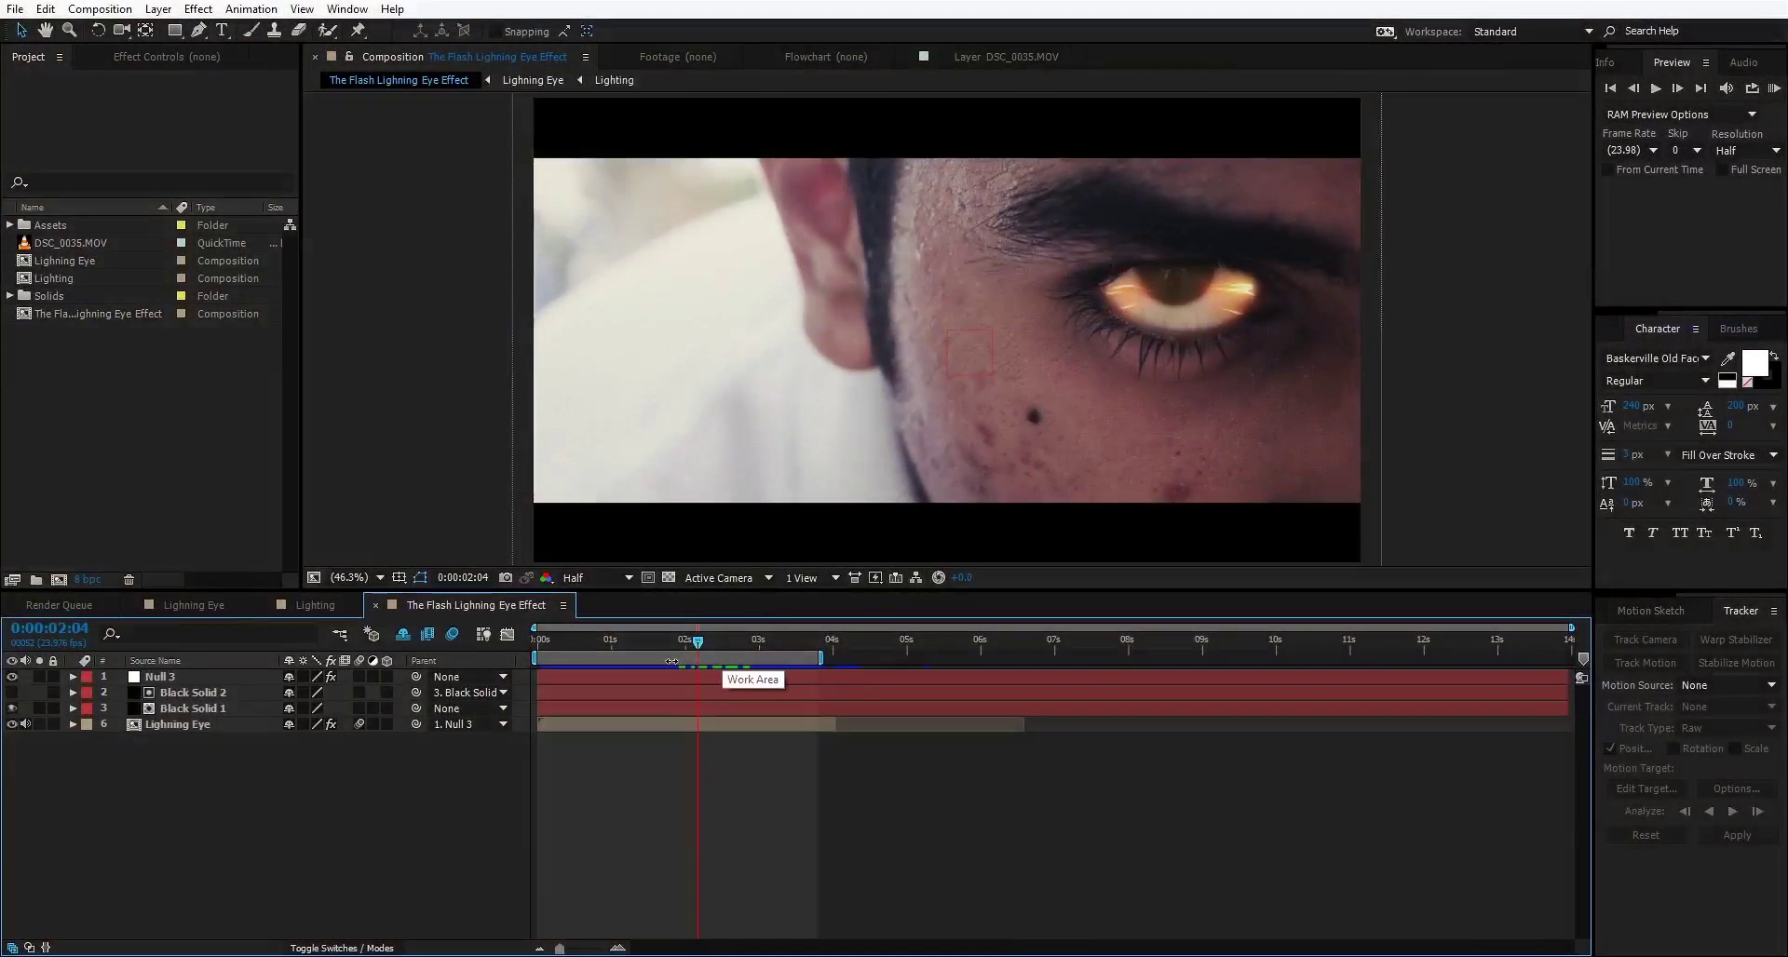
Step: Create a new composition from the DSC_0035.MOV footage
drag(698, 649, 751, 644)
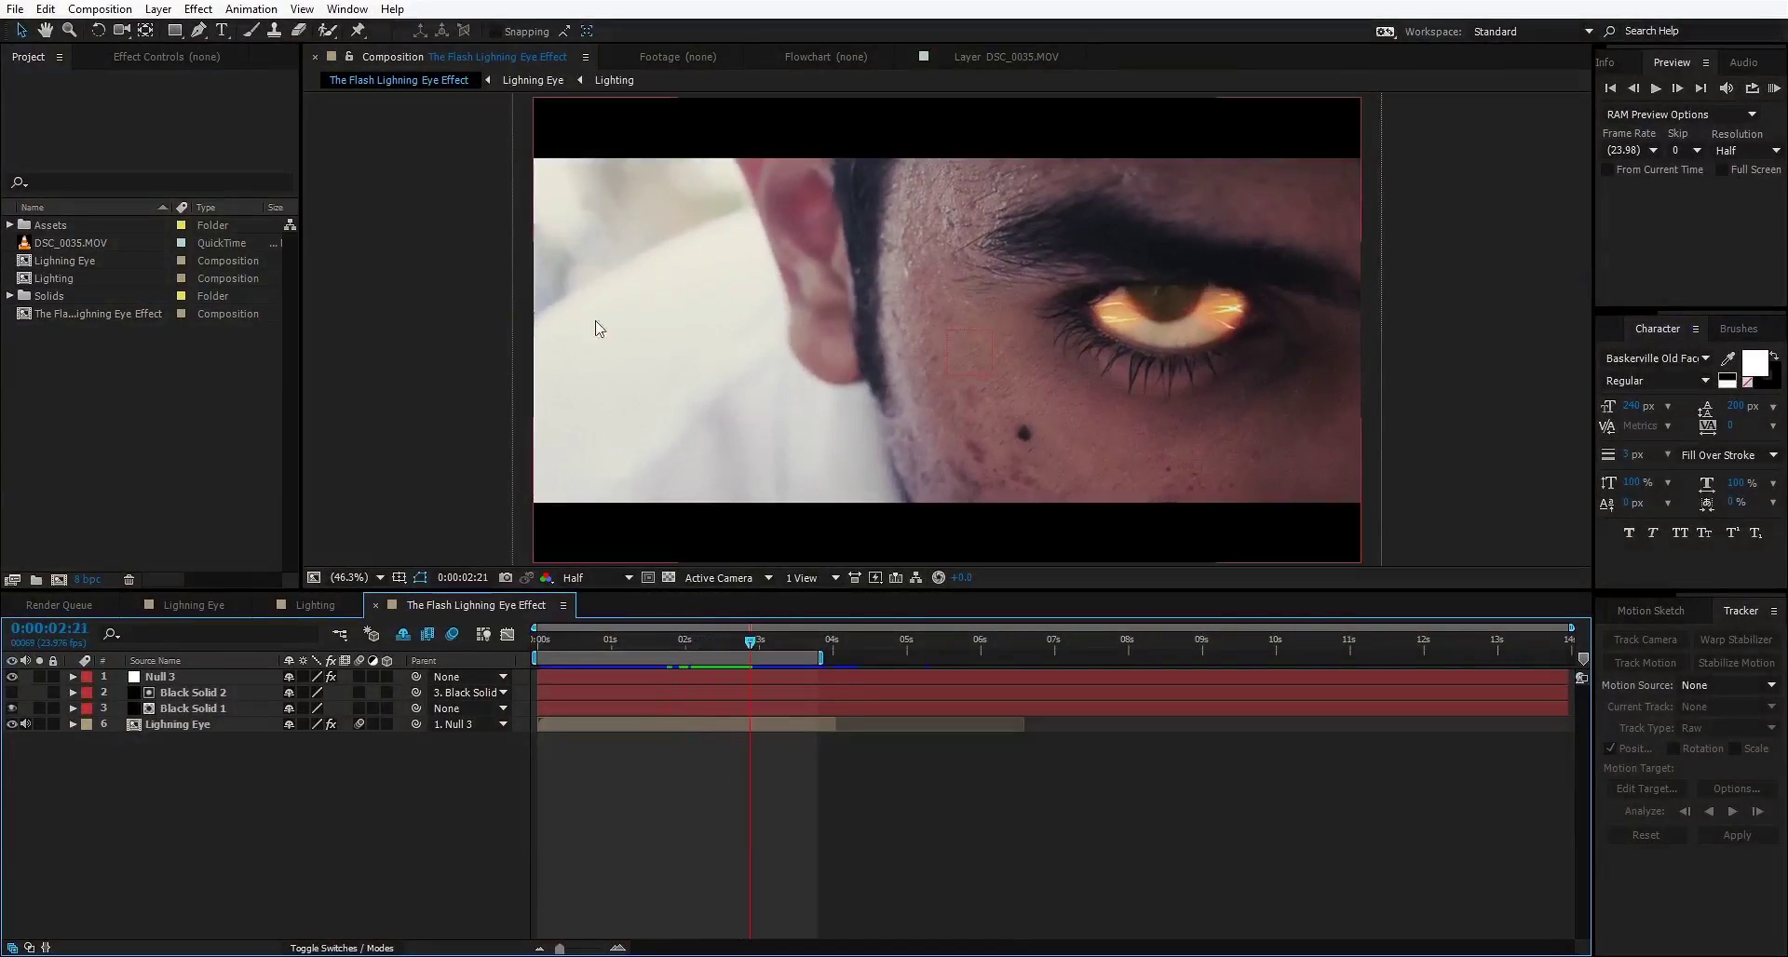
click(112, 243)
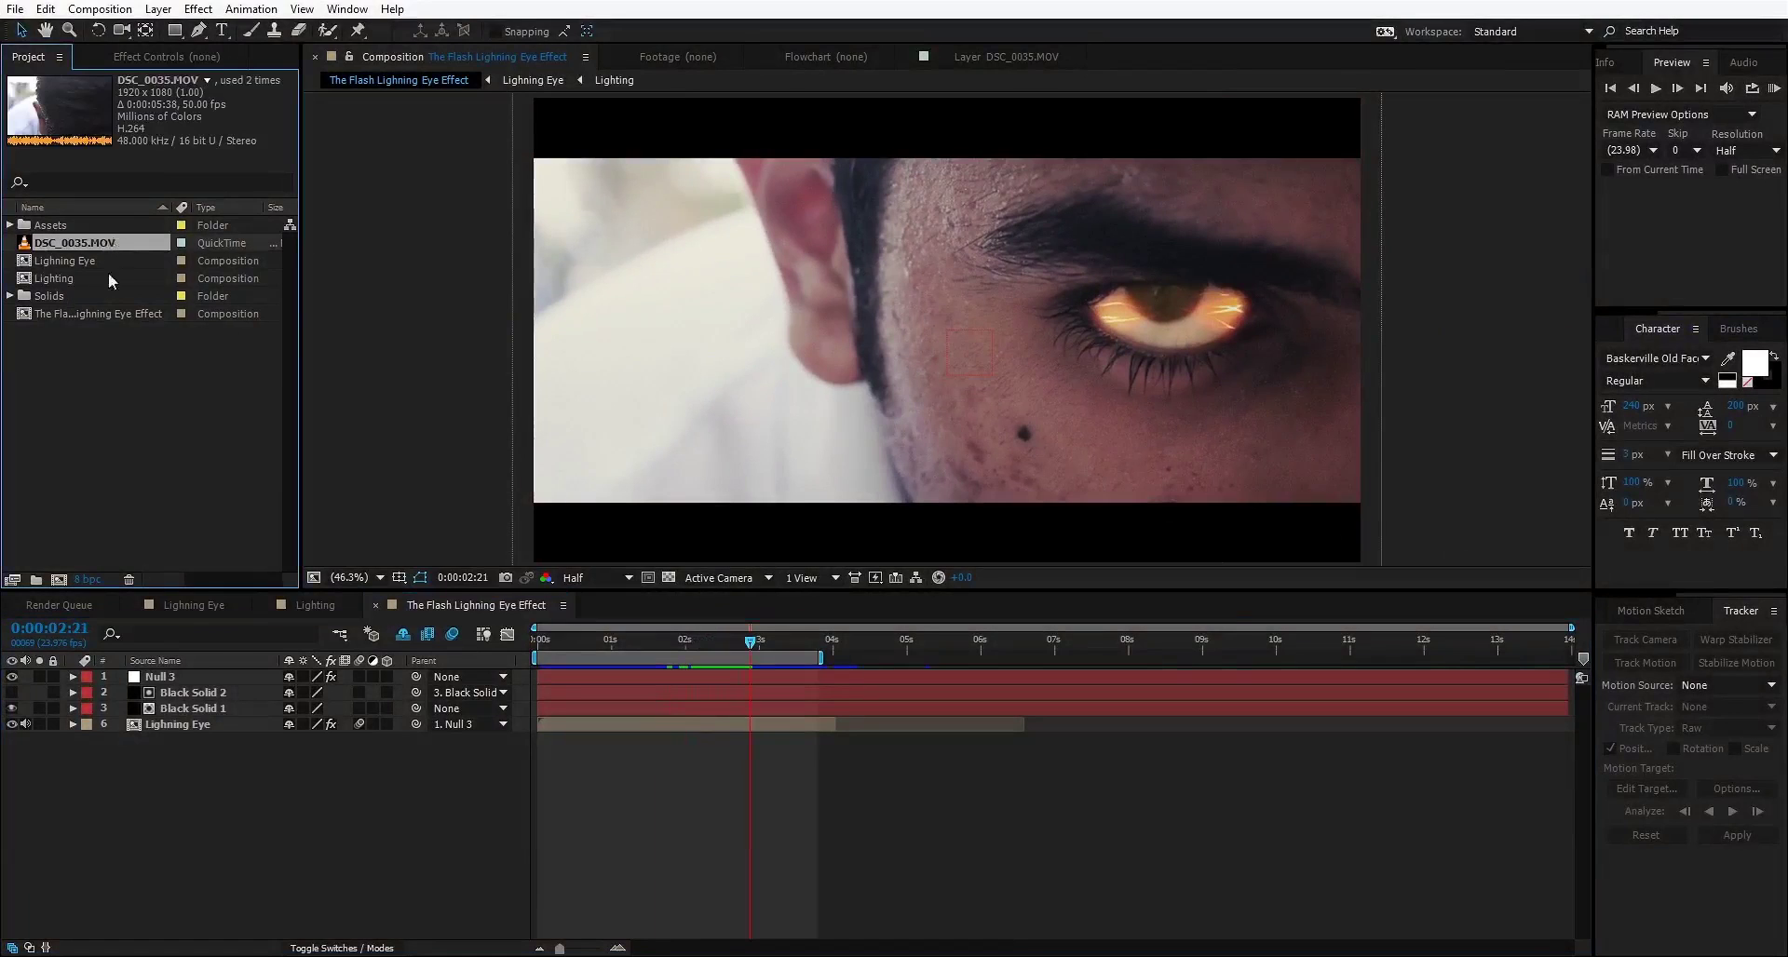
click(60, 580)
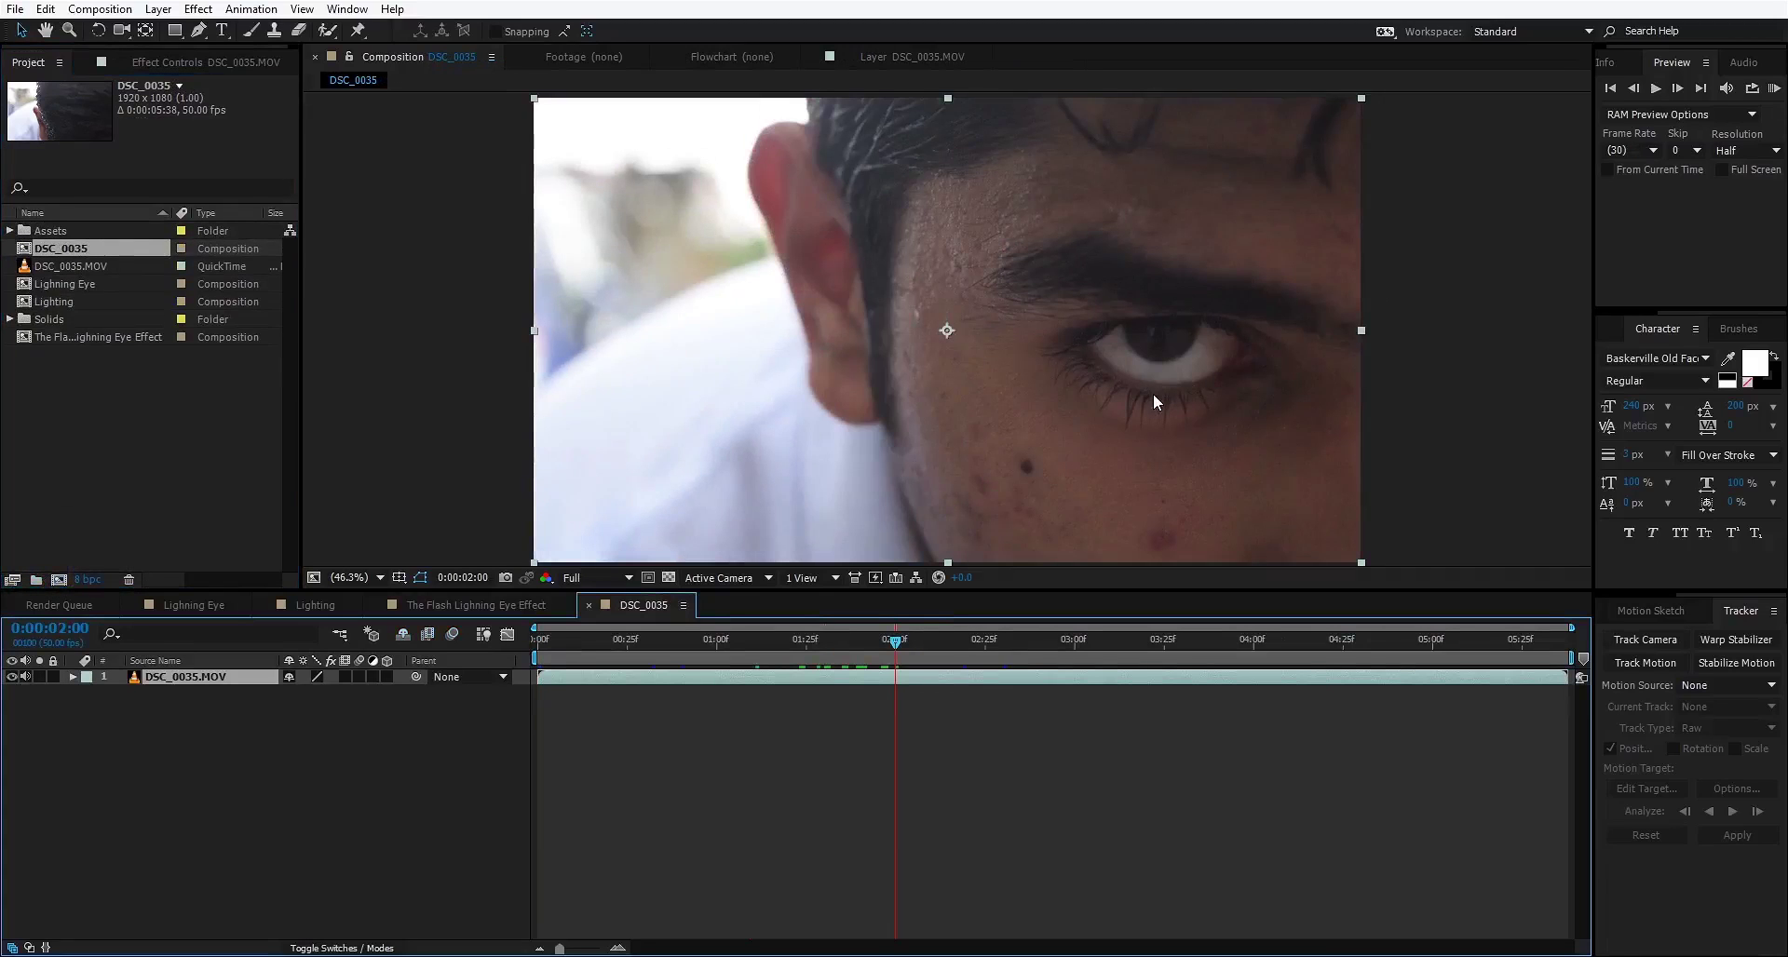
Step: Start Track Motion on the DSC_0035.MOV layer at 0:00:02:00
key(slash)
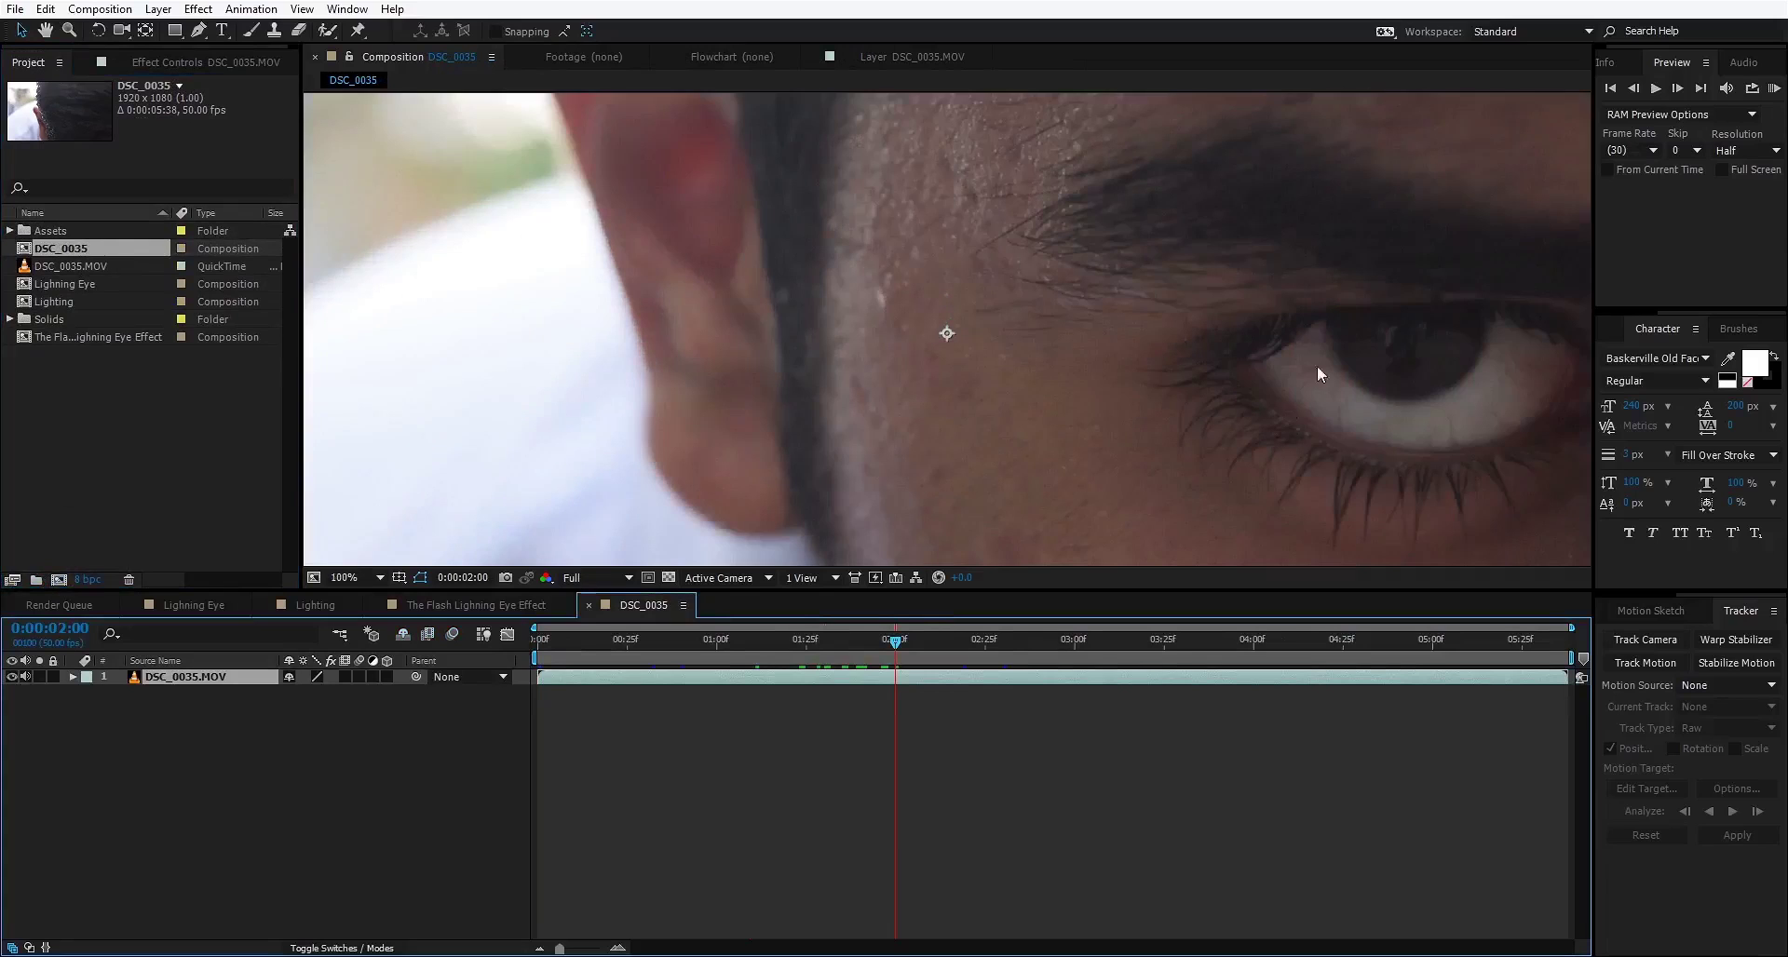
key(comma)
key(comma)
mouse_move(895, 641)
mouse_down()
mouse_move(838, 652)
mouse_move(894, 663)
mouse_up()
right_click(897, 680)
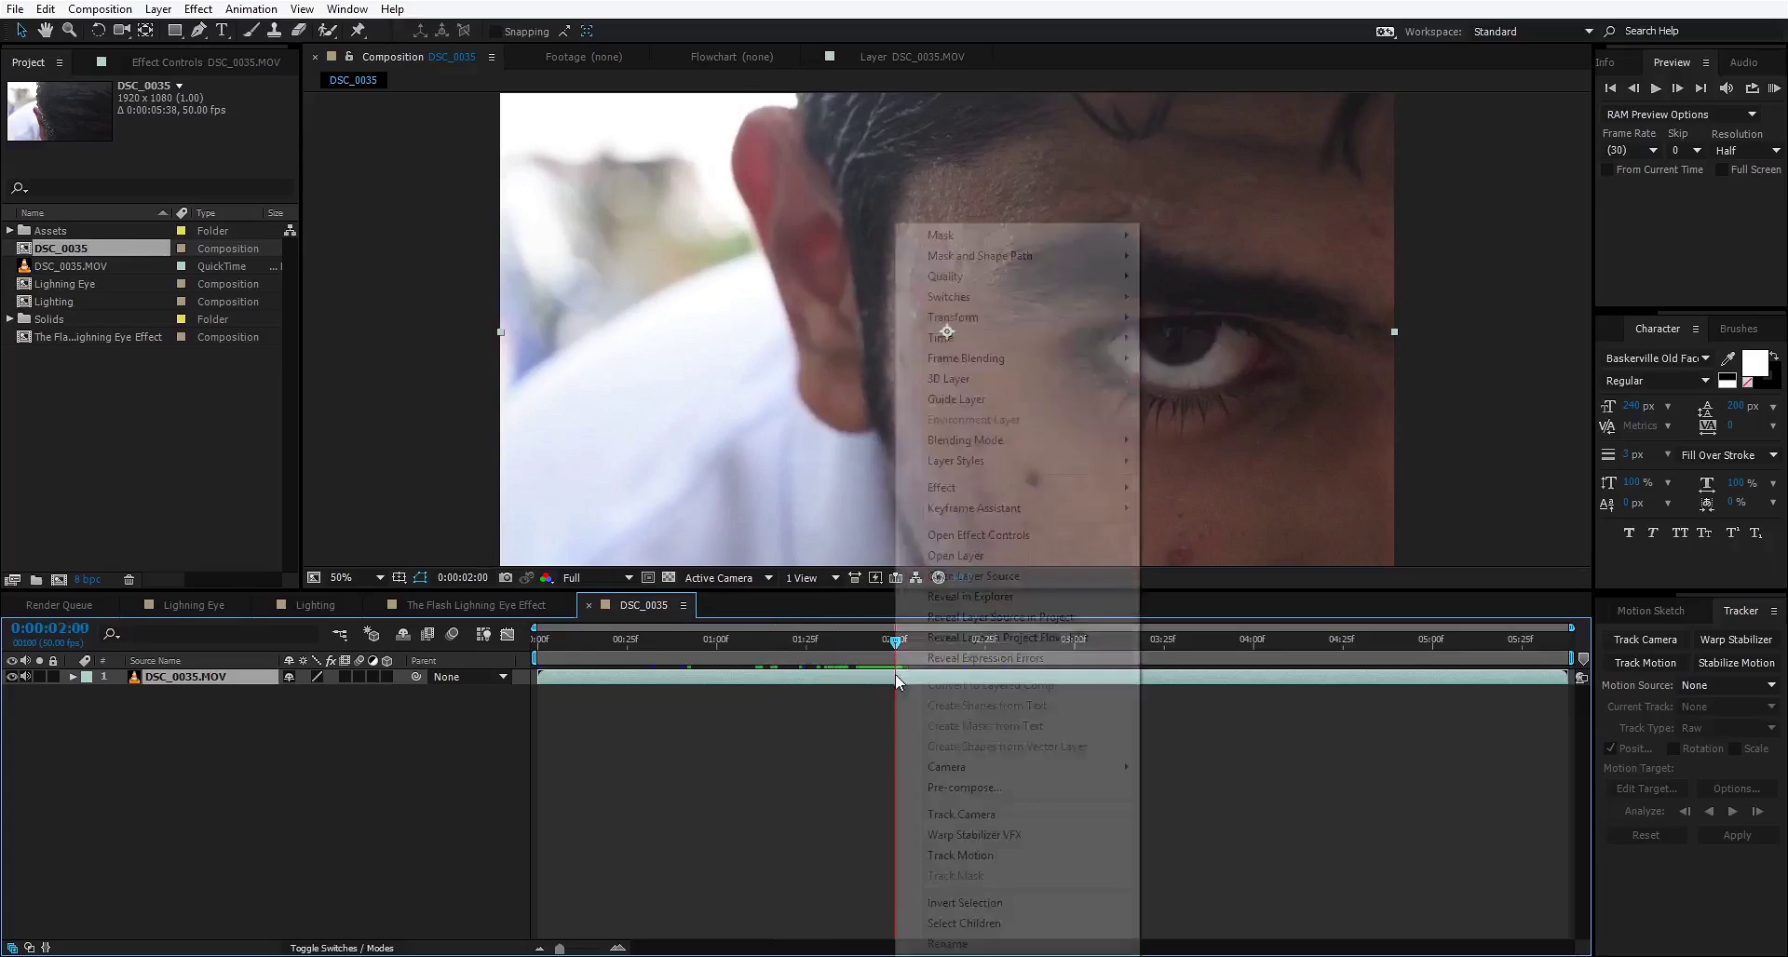
click(947, 855)
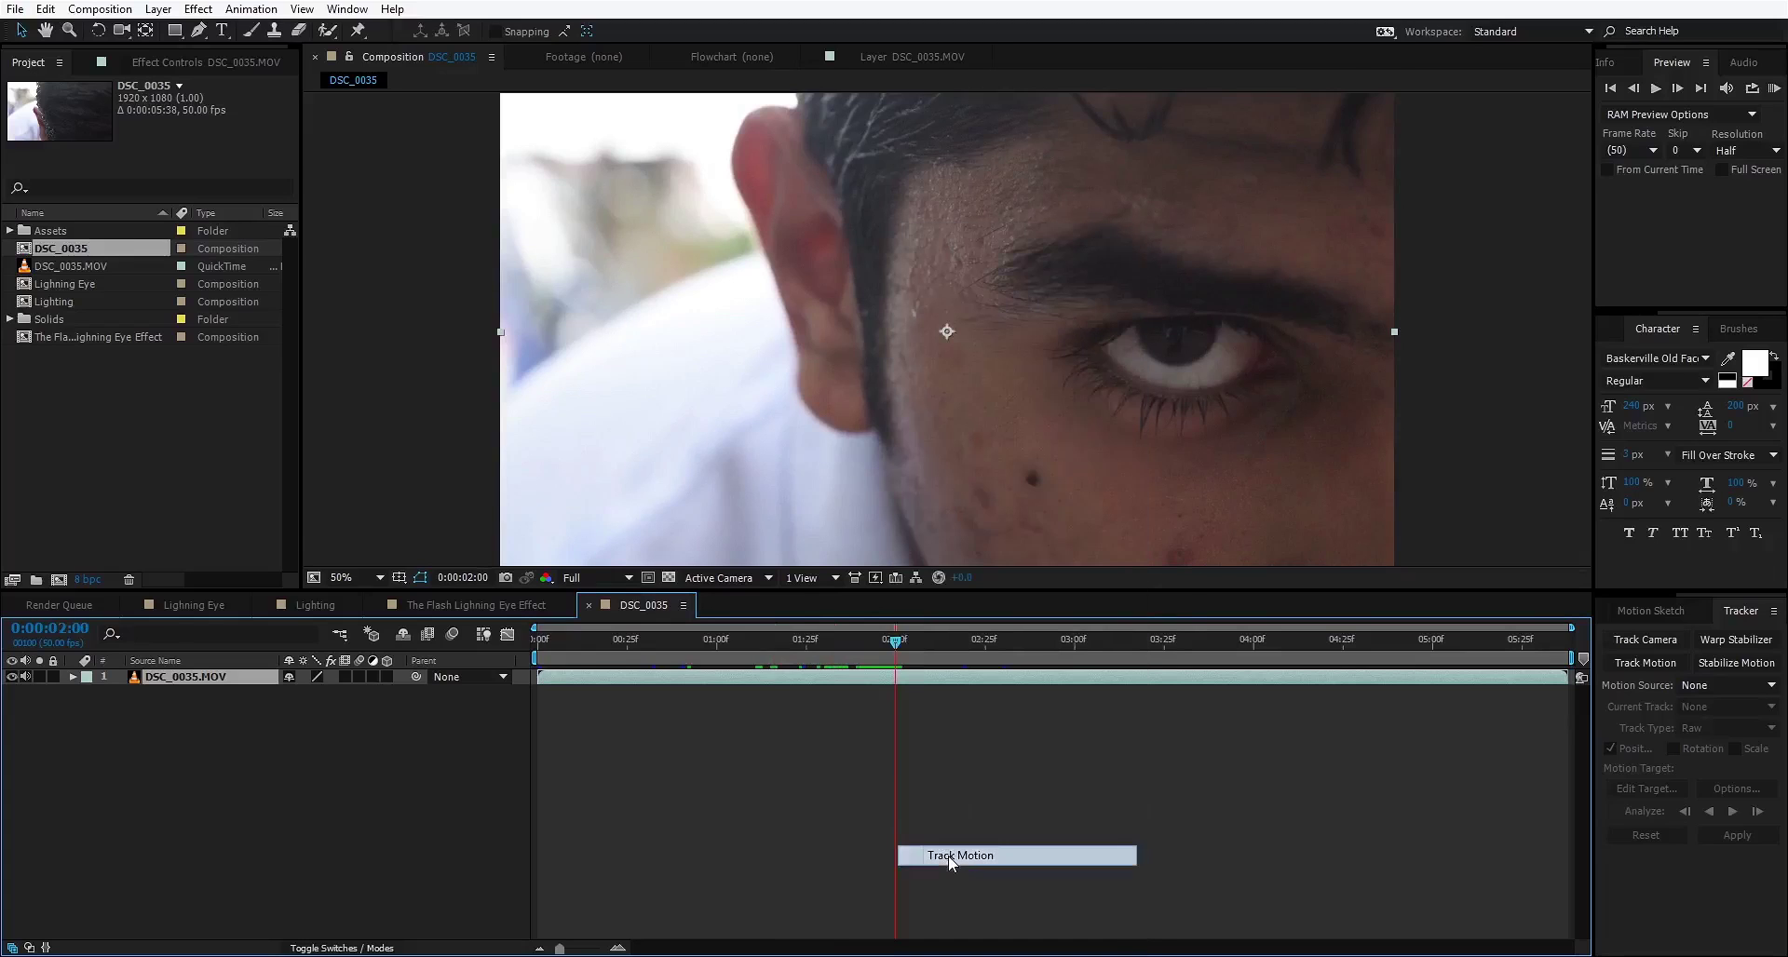
Step: Enlarge Track Point 1's search and feature regions and place the point on the lashes below the eye
key(period)
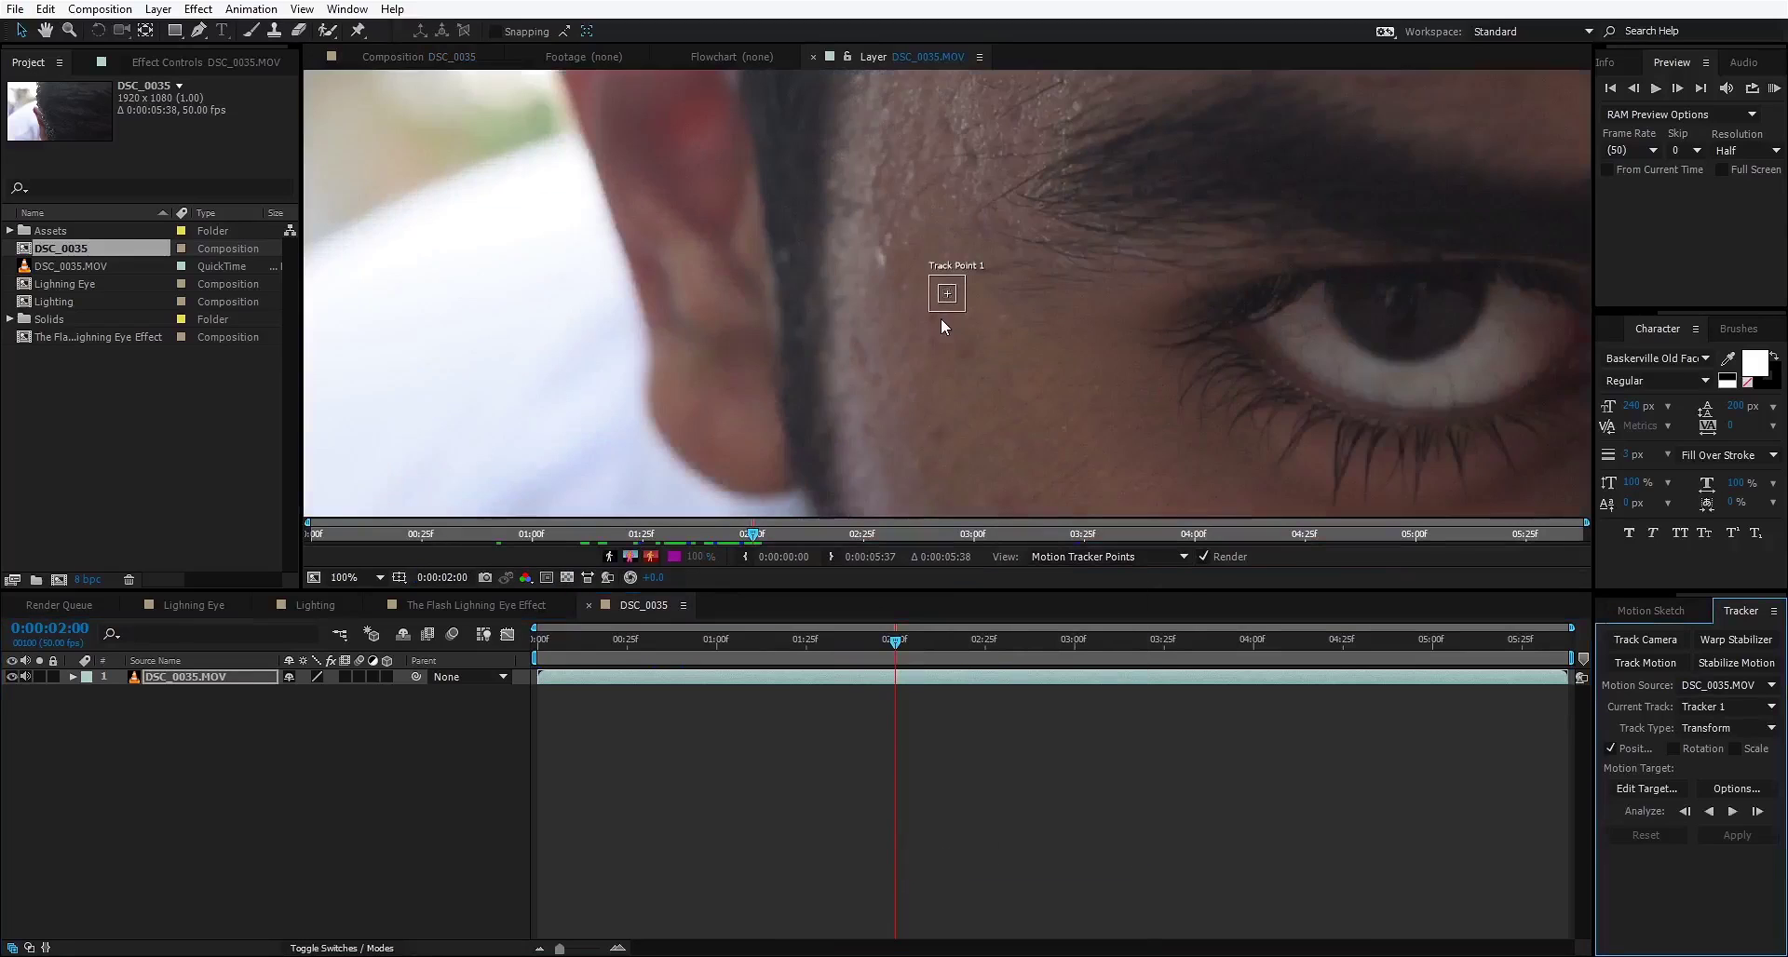
click(959, 310)
drag(965, 311, 1016, 371)
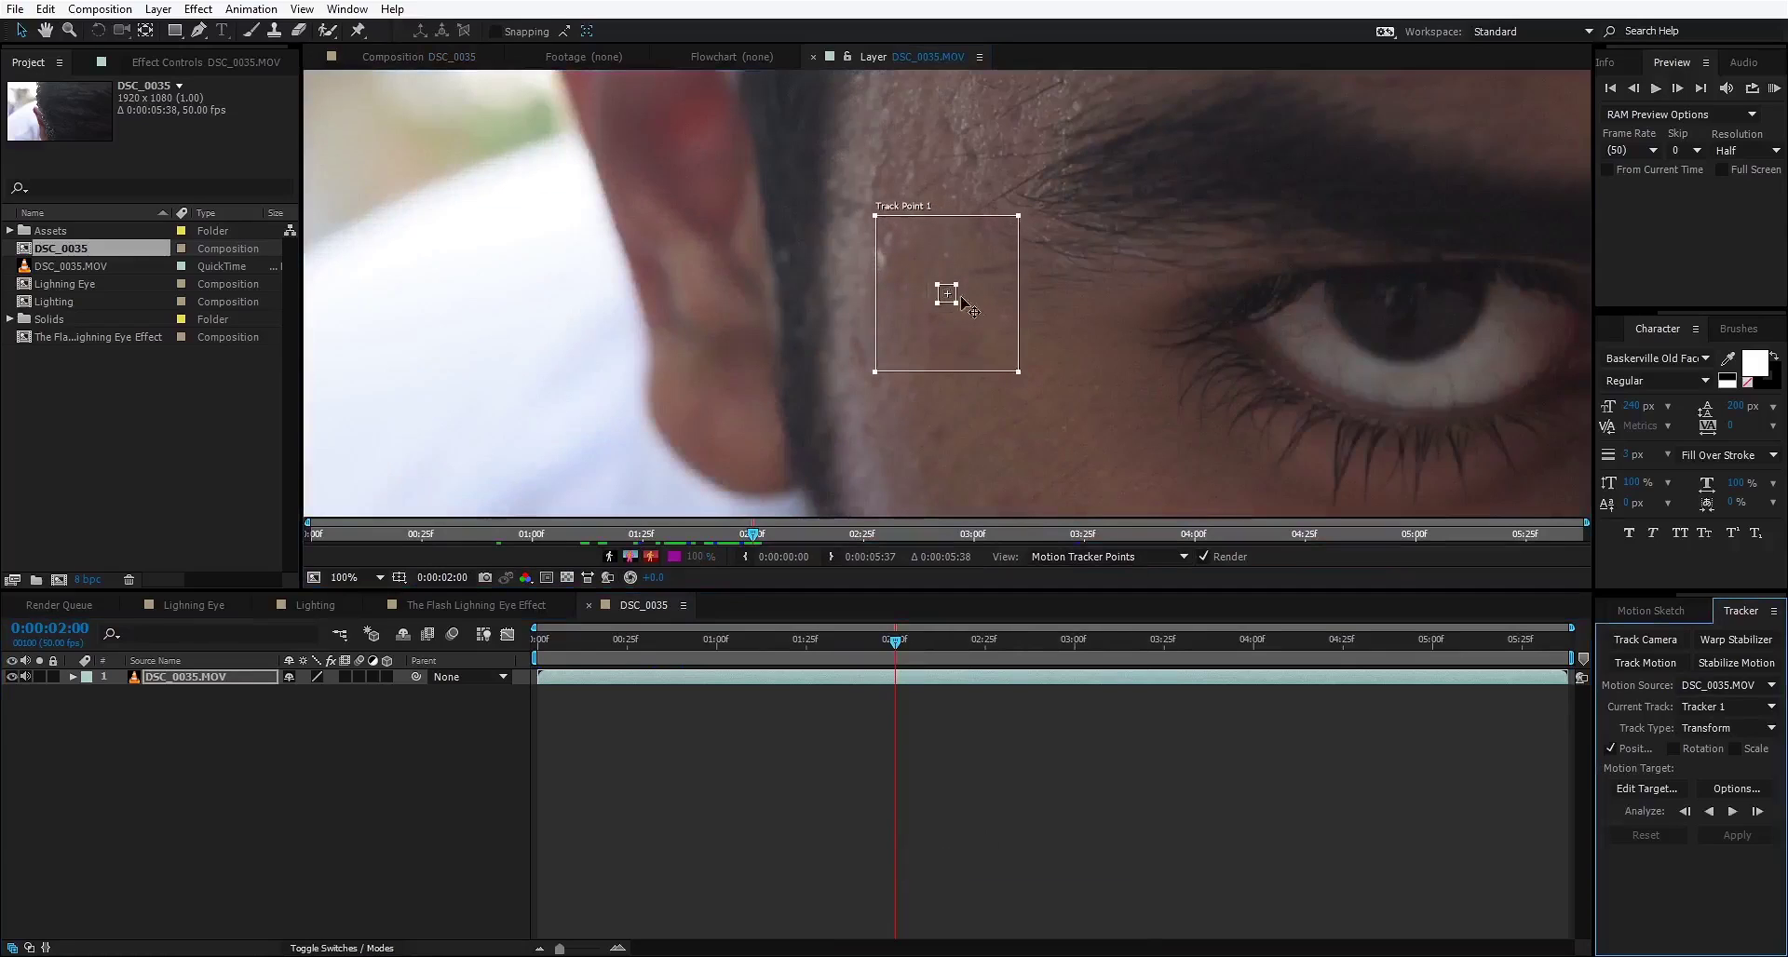
drag(955, 305, 1349, 438)
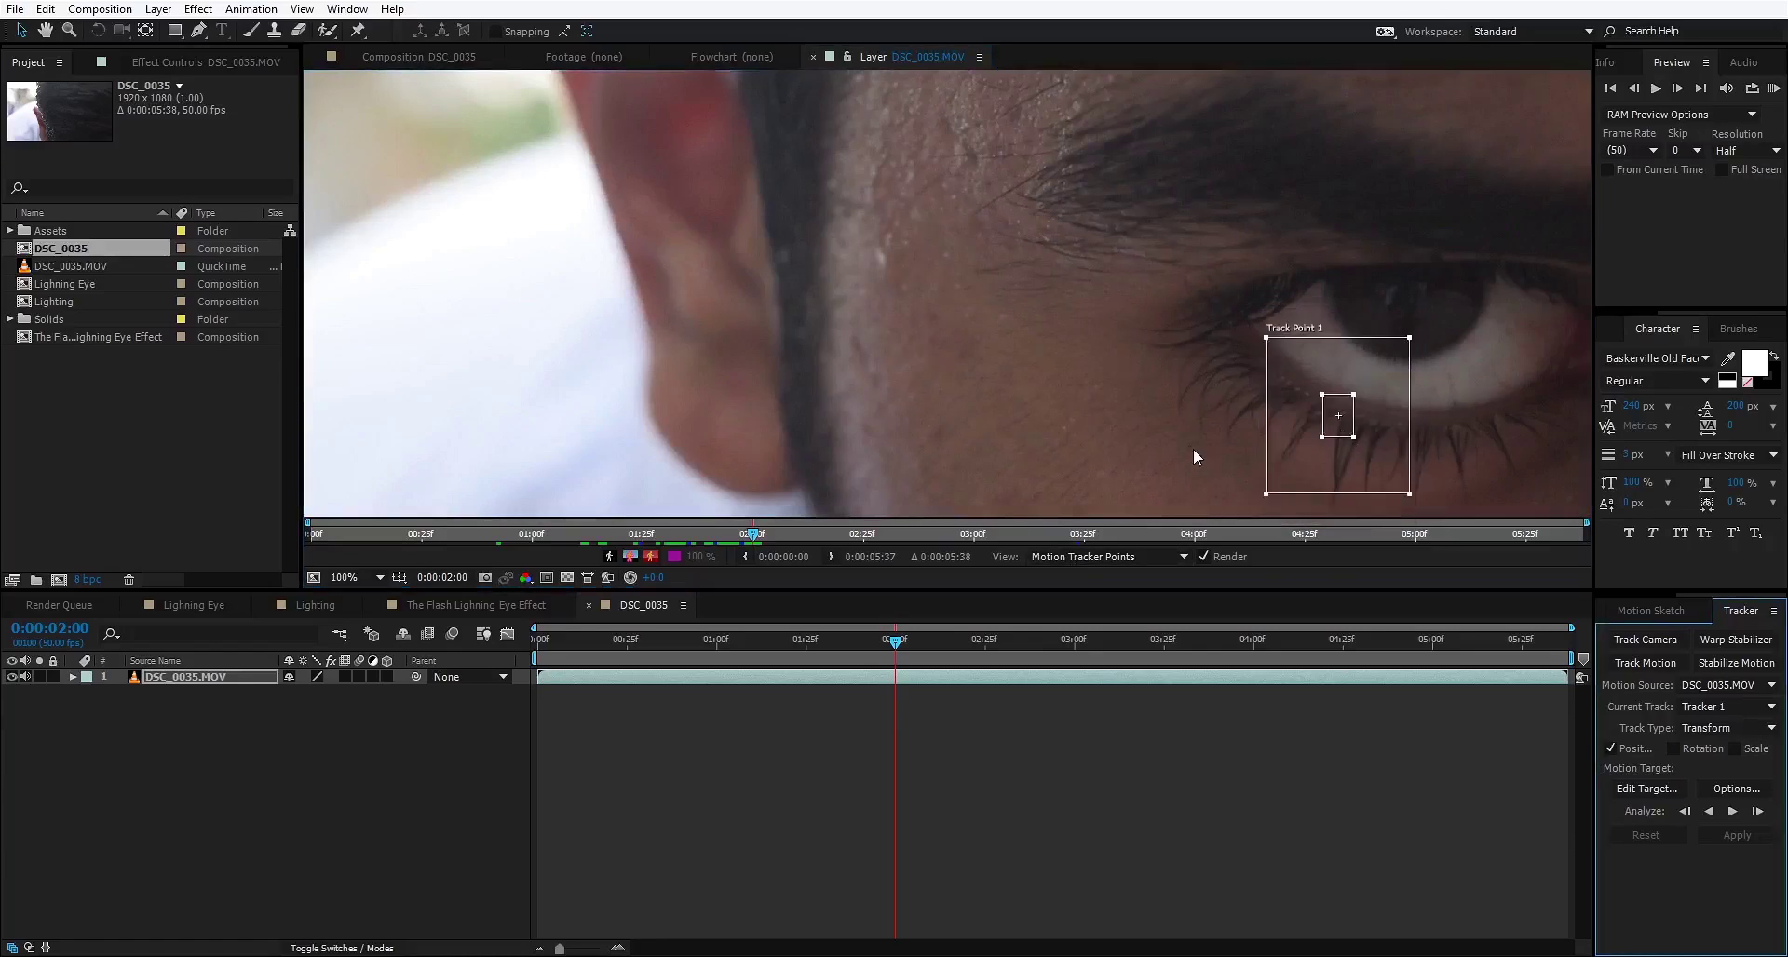
Step: Analyze the eye motion forward from 0:00:02:00 to 0:00:04:00 and keep the tracked layer view open
key(comma)
click(1732, 812)
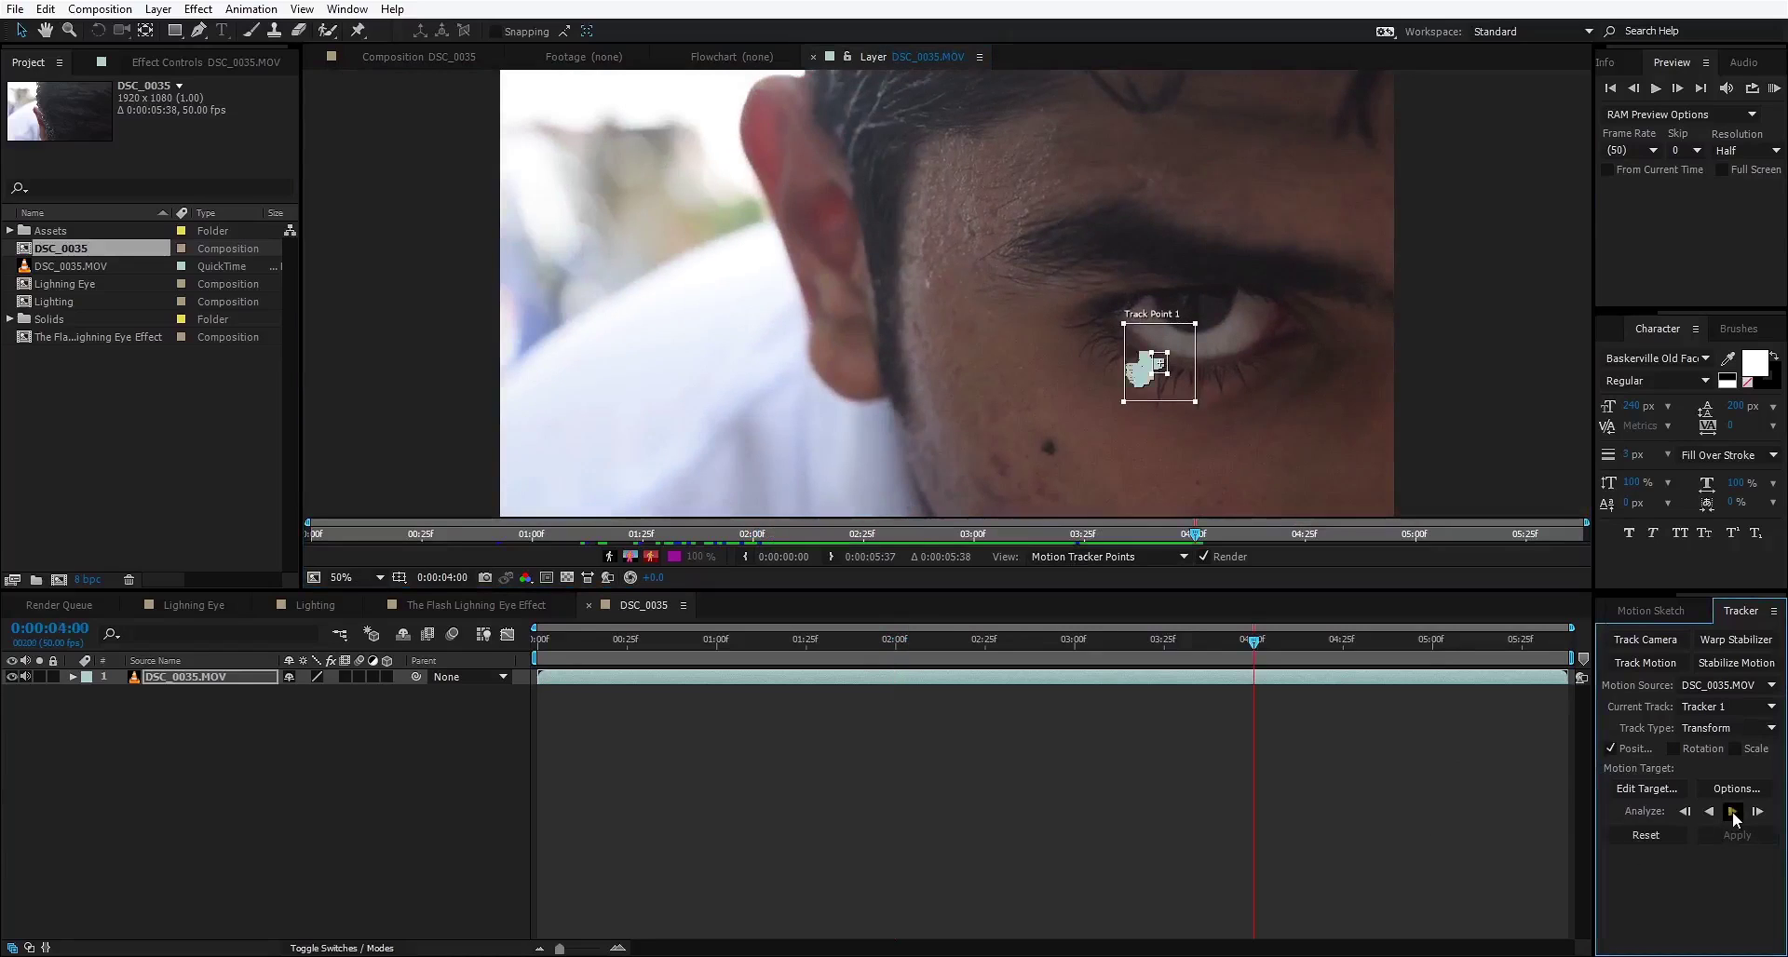
click(417, 57)
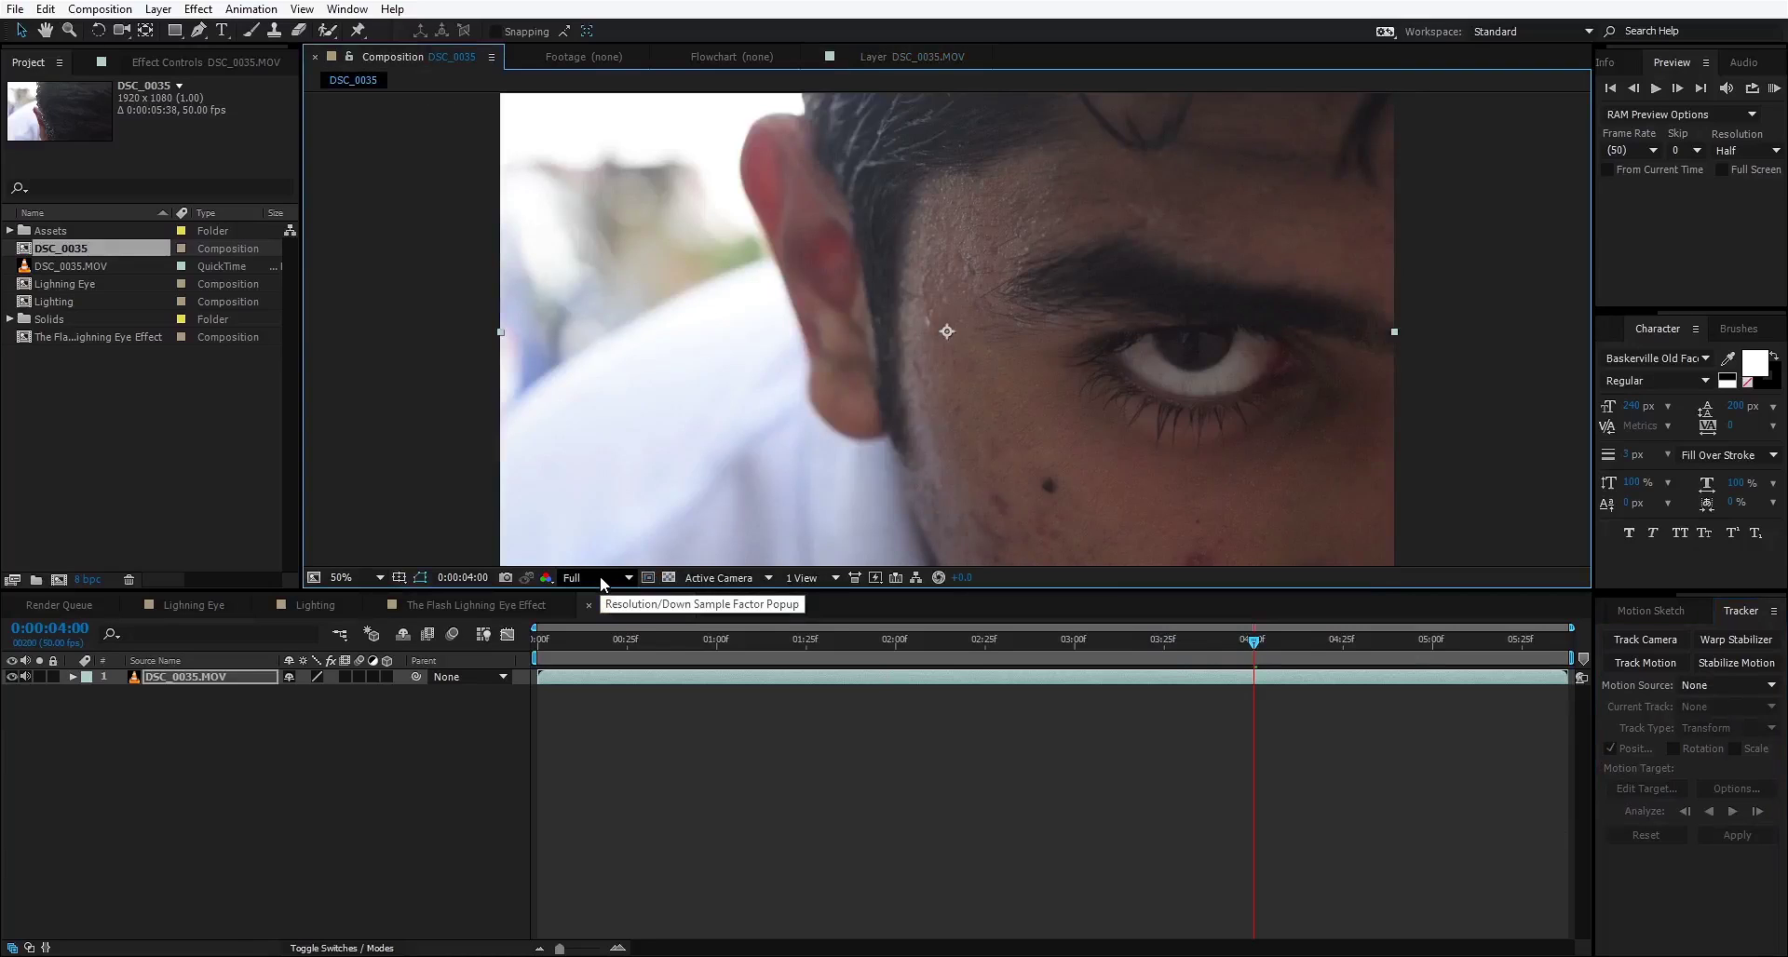
click(894, 58)
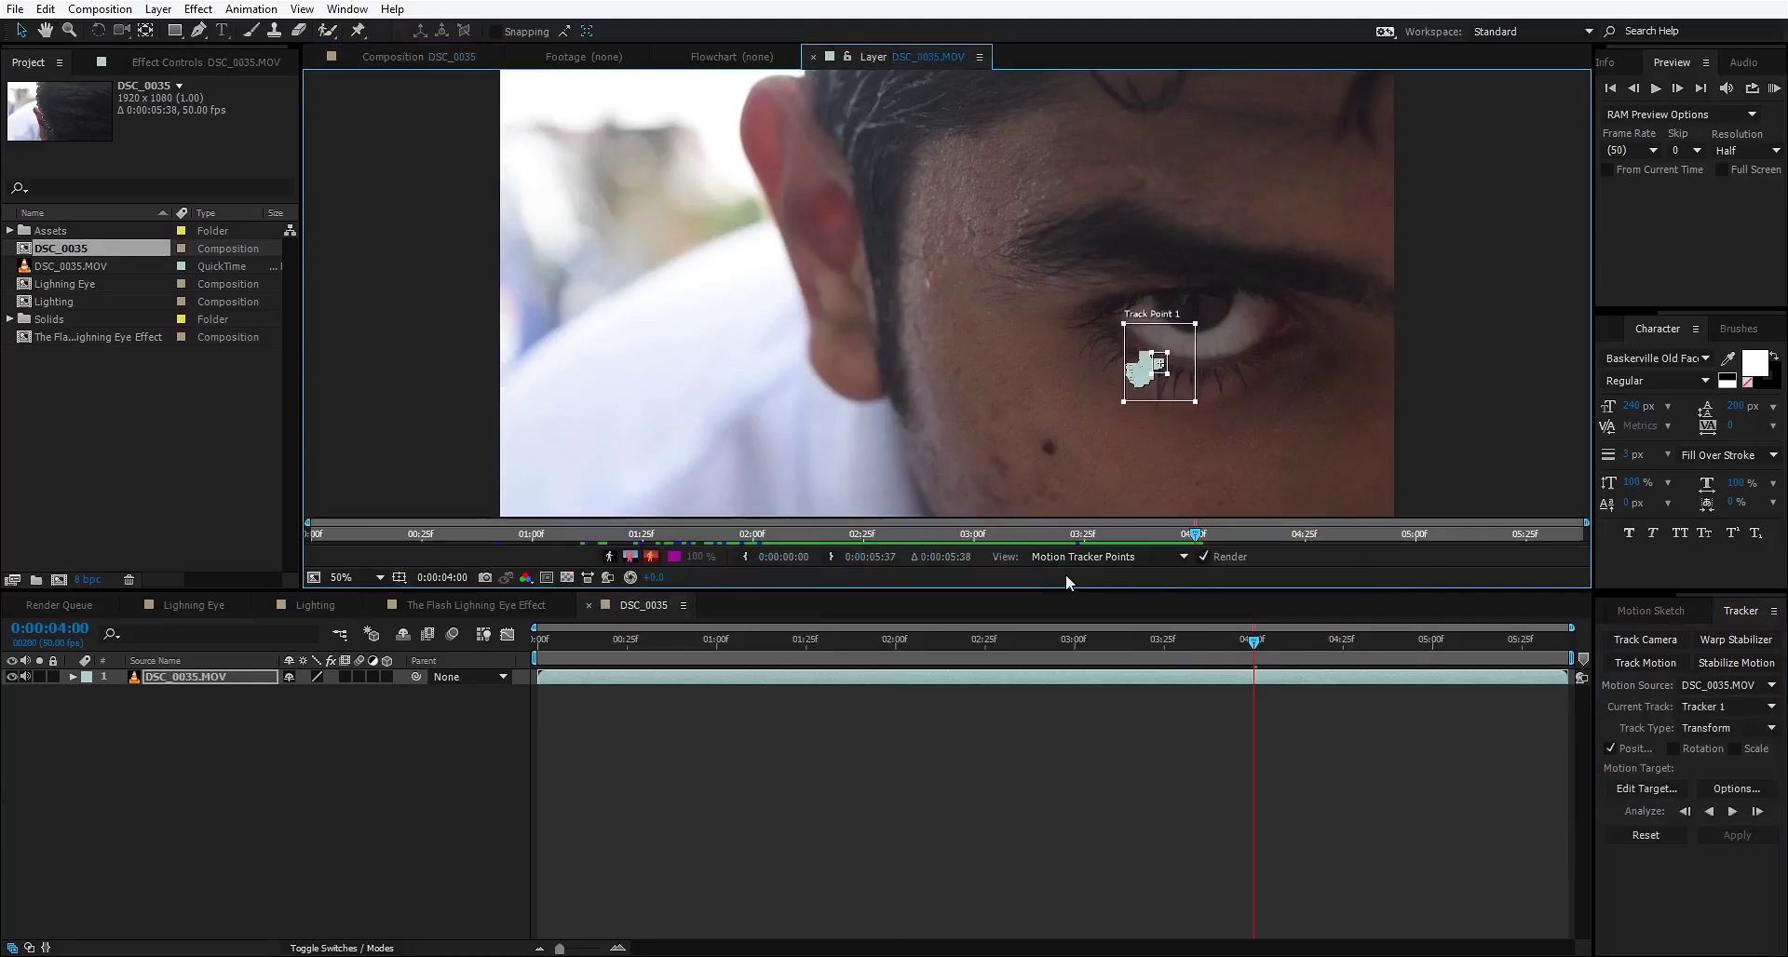
Step: Add a null object to the DSC_0035 composition and rename it Tracker
right_click(288, 761)
mouse_move(321, 554)
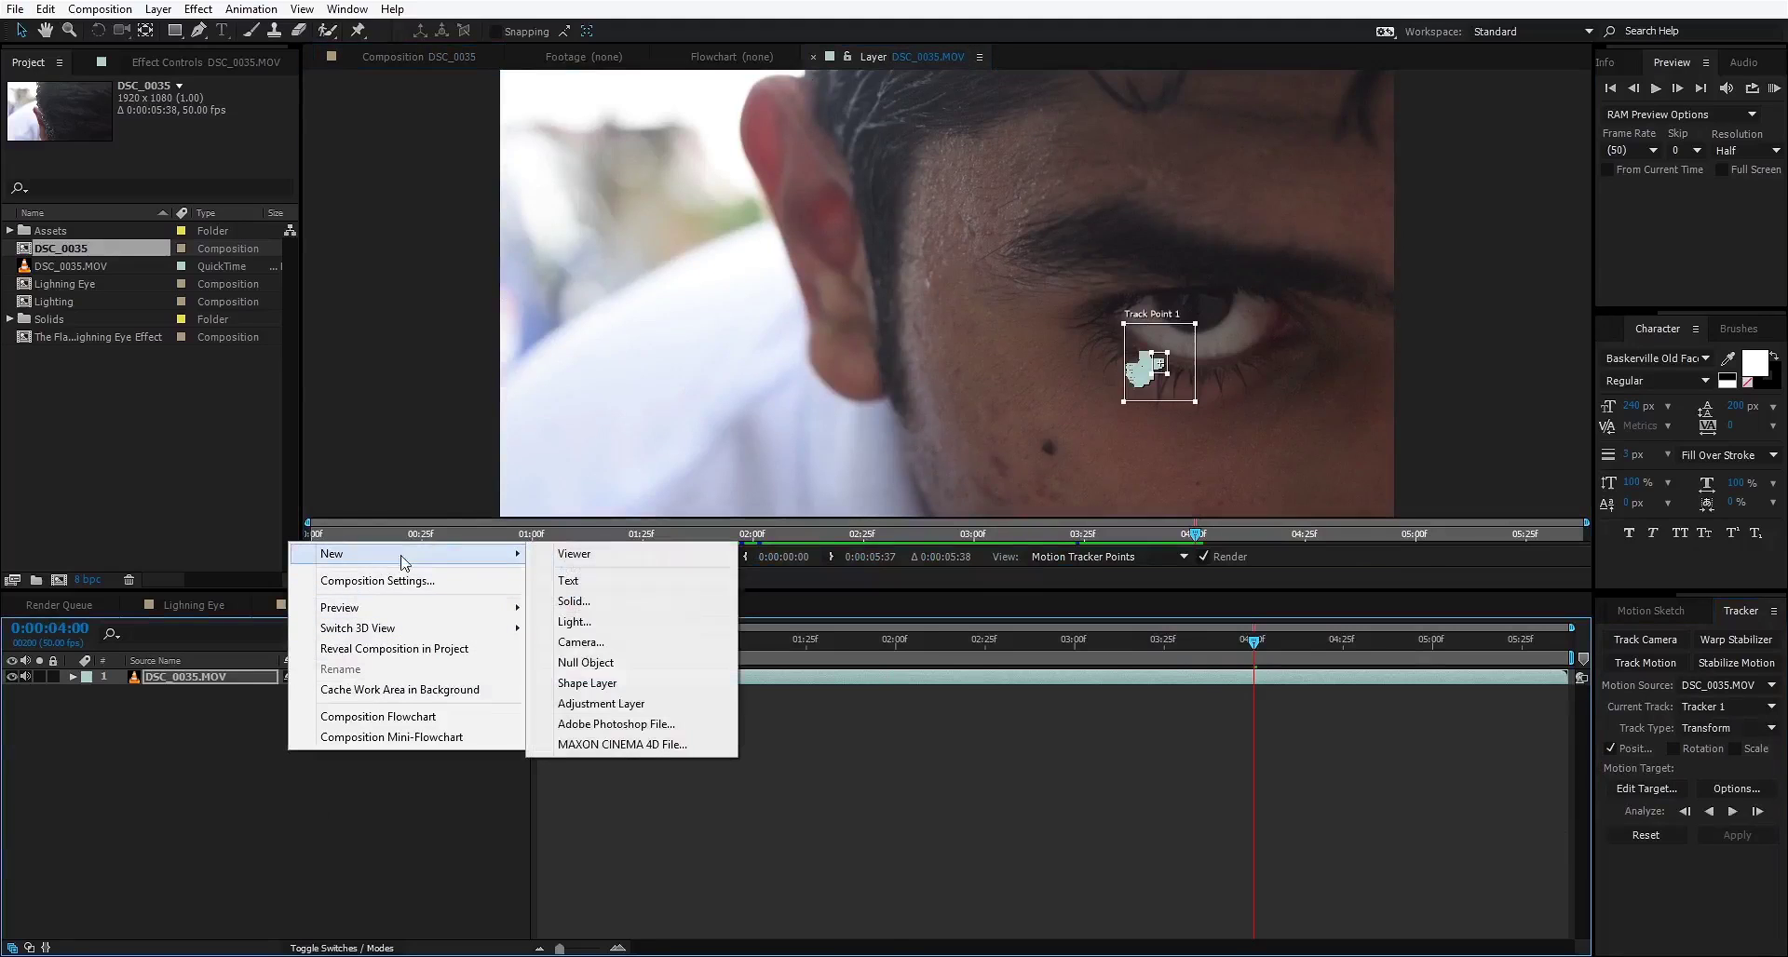
click(612, 662)
key(Return)
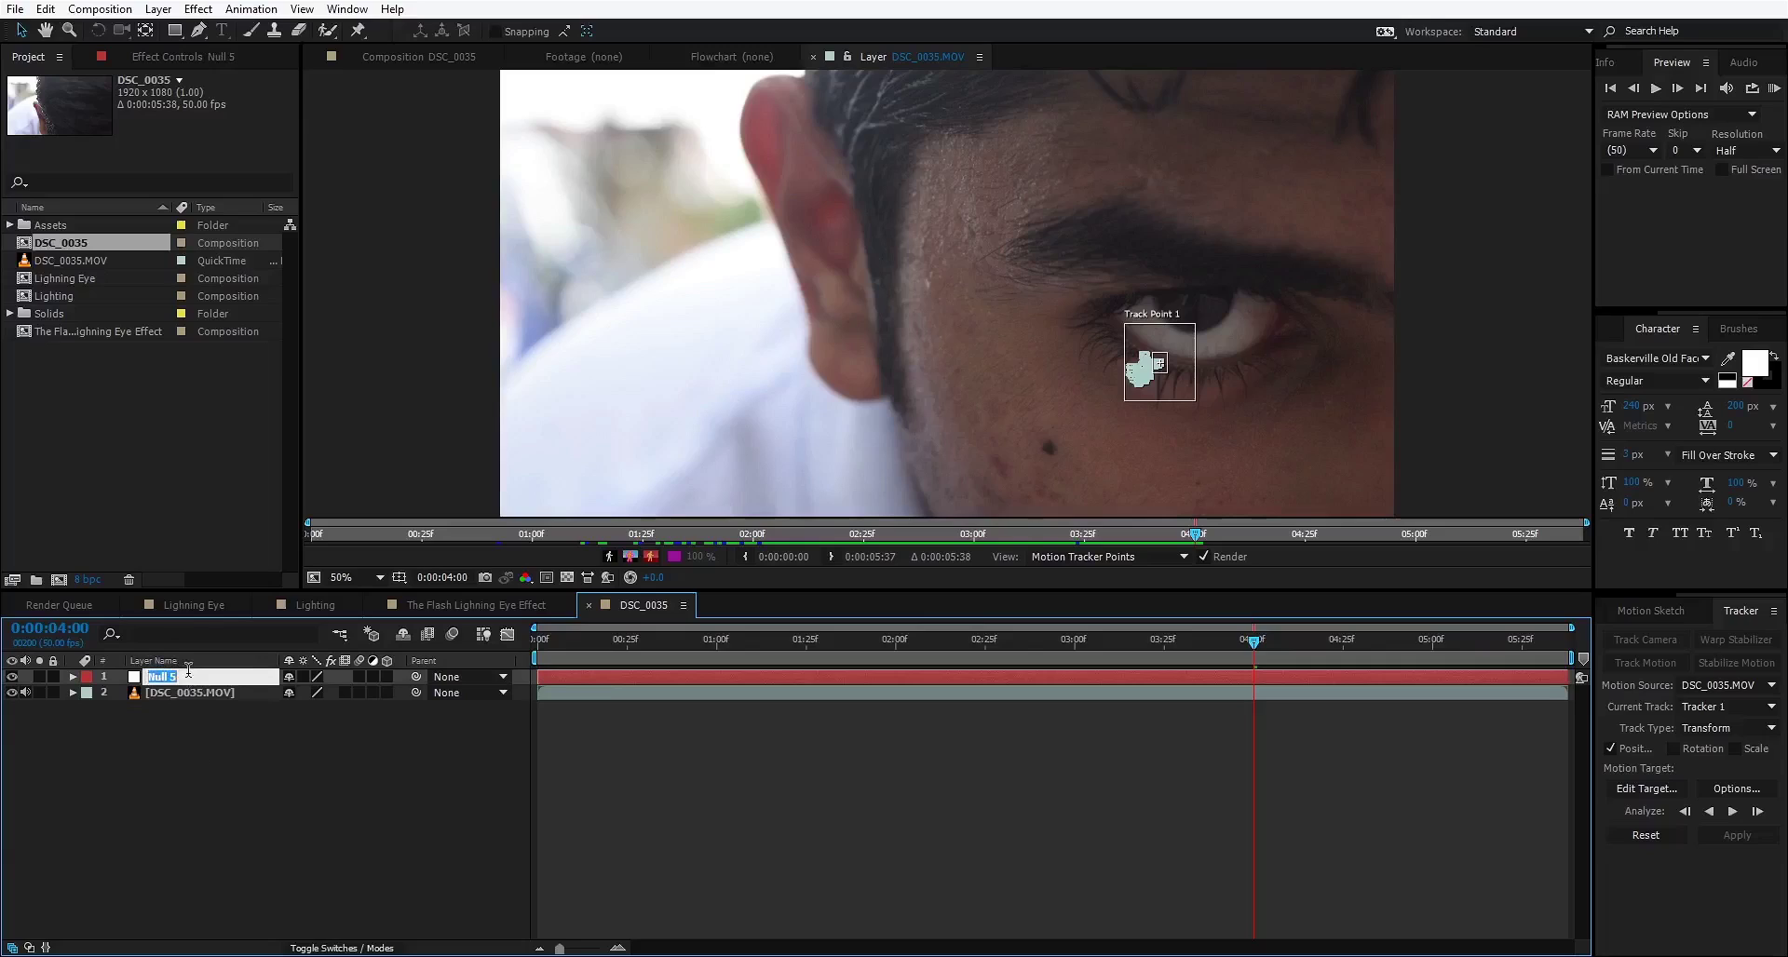
text(Tracker)
key(Return)
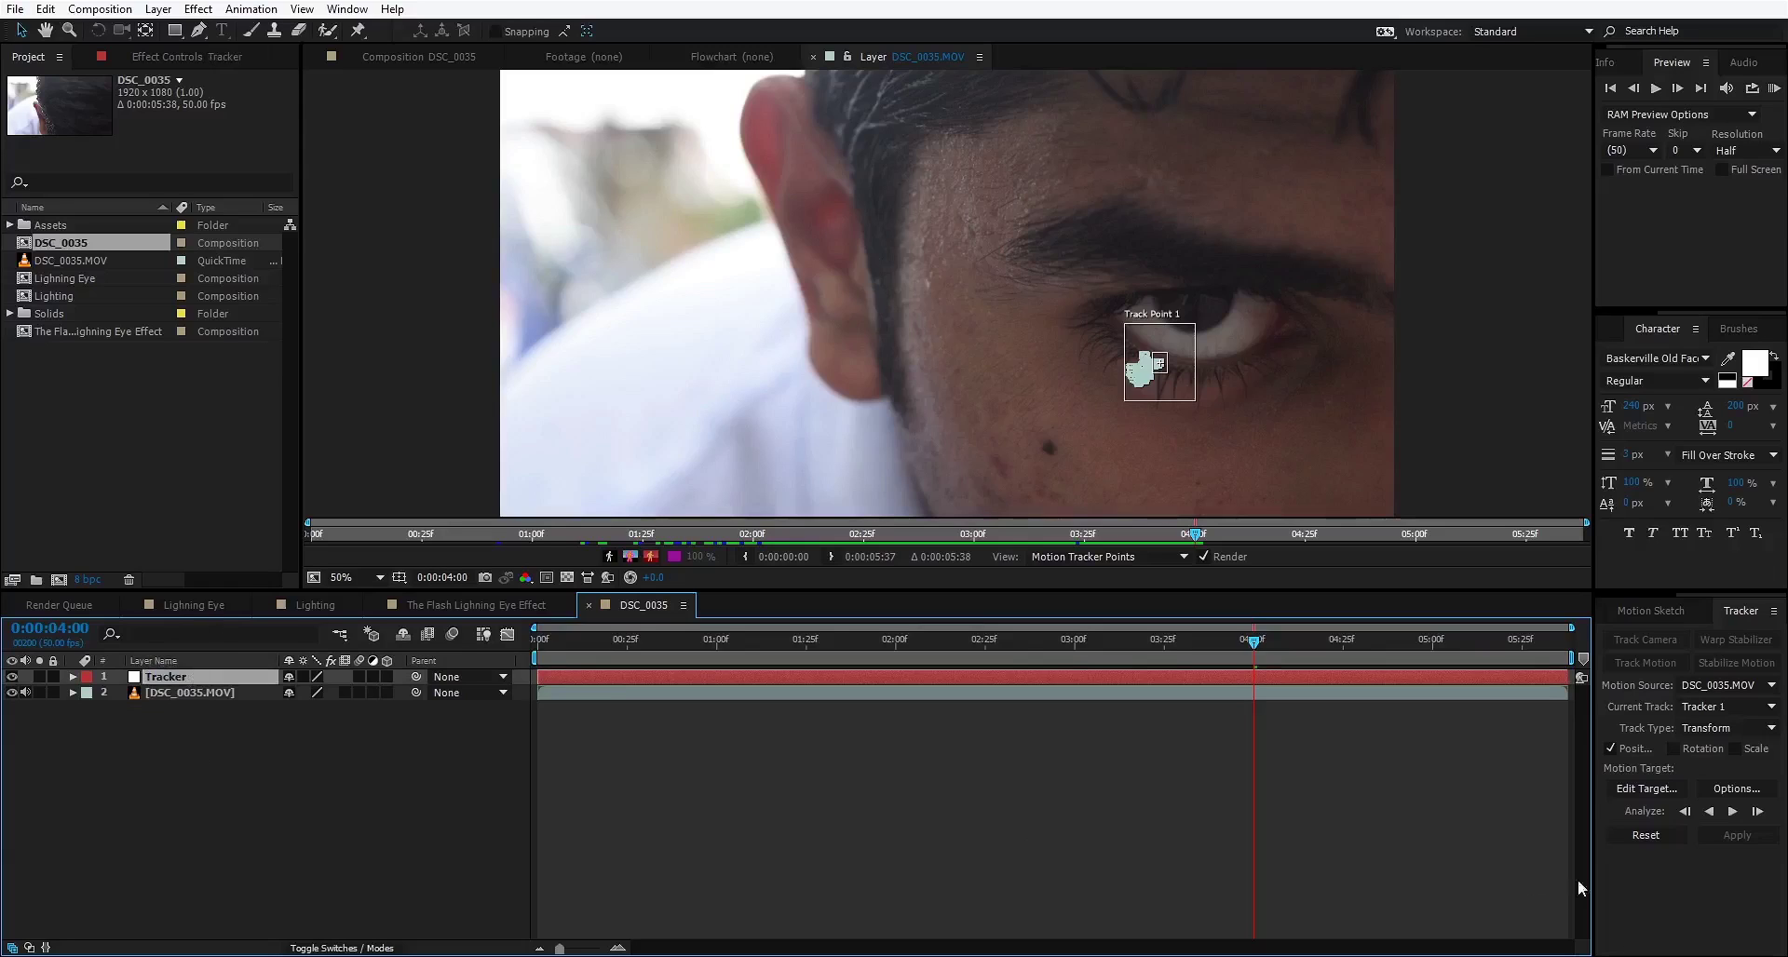
Step: Set the Tracker null as the motion target and apply Tracker 1's data to it in X and Y
click(1650, 705)
click(1227, 690)
click(1646, 789)
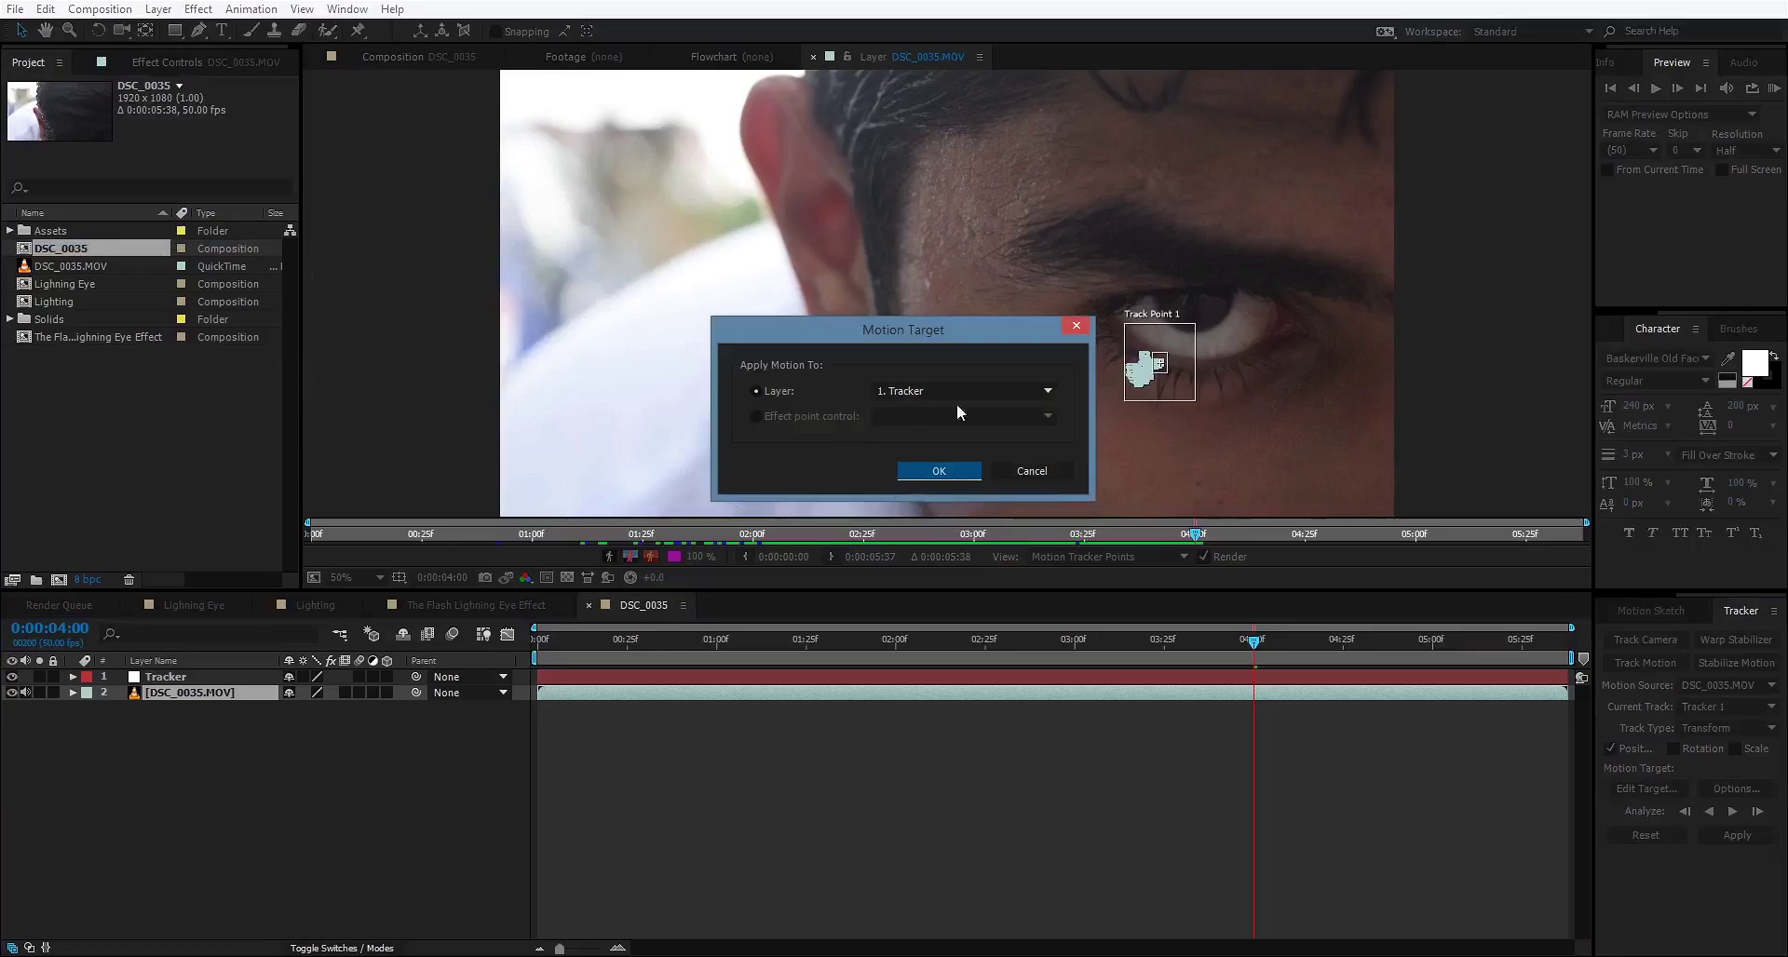
click(955, 477)
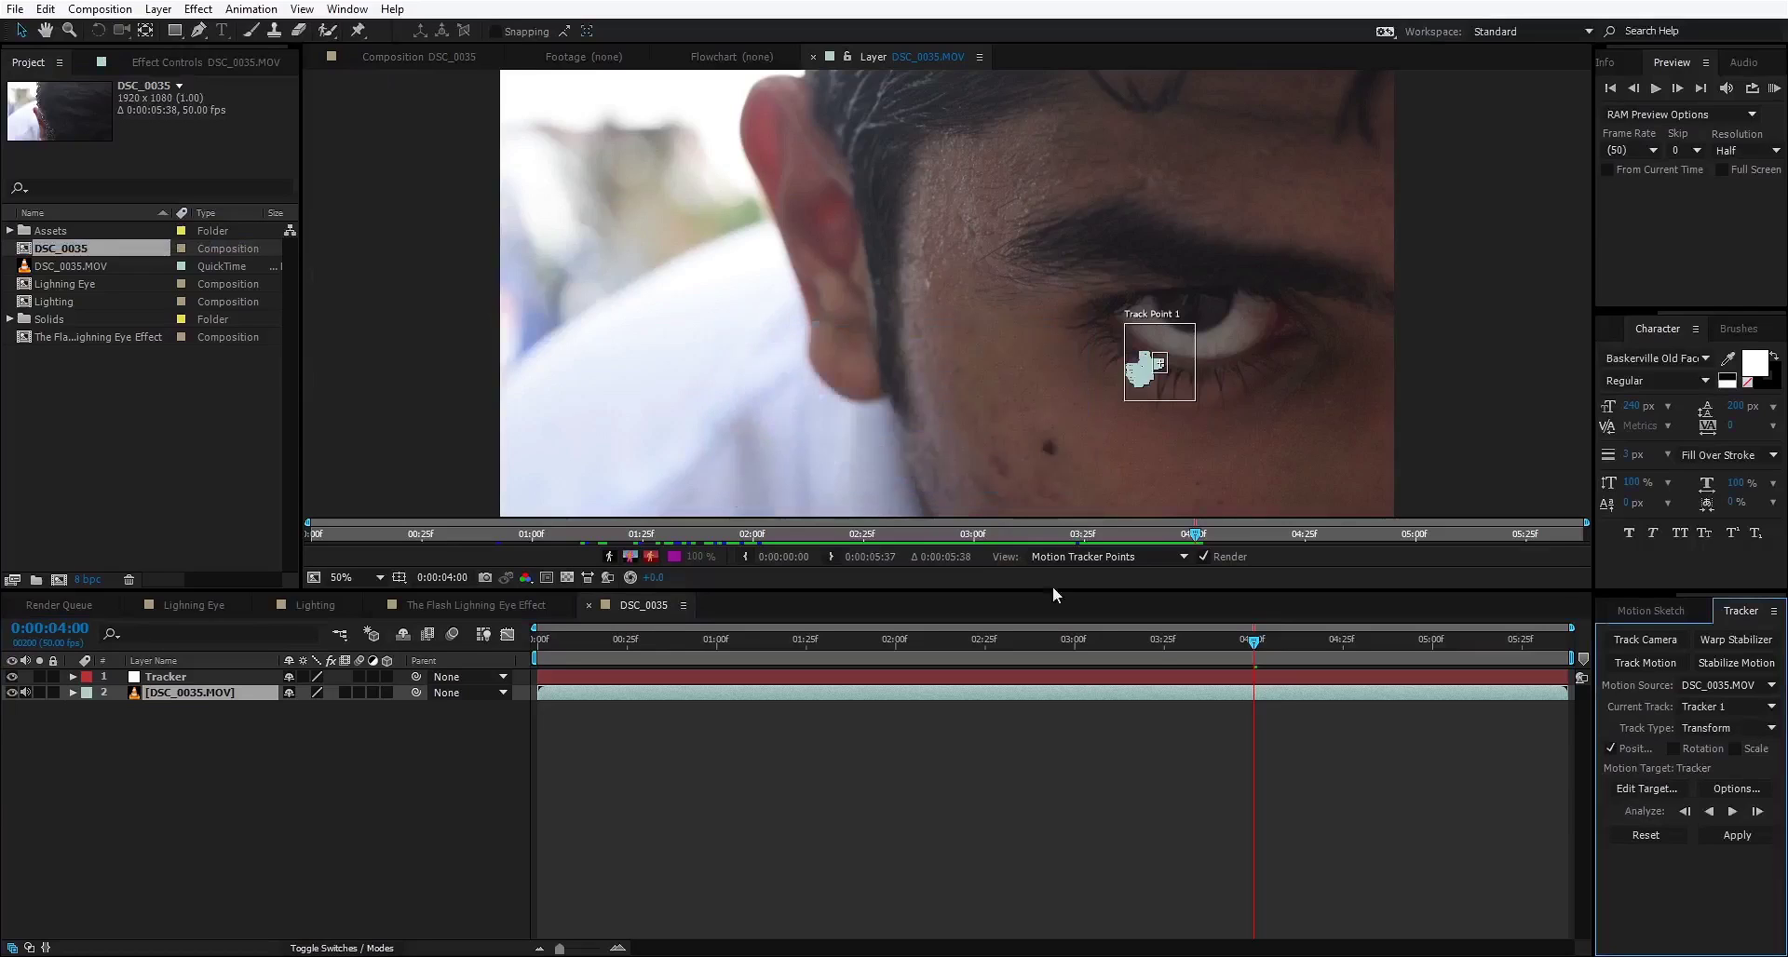
click(1733, 835)
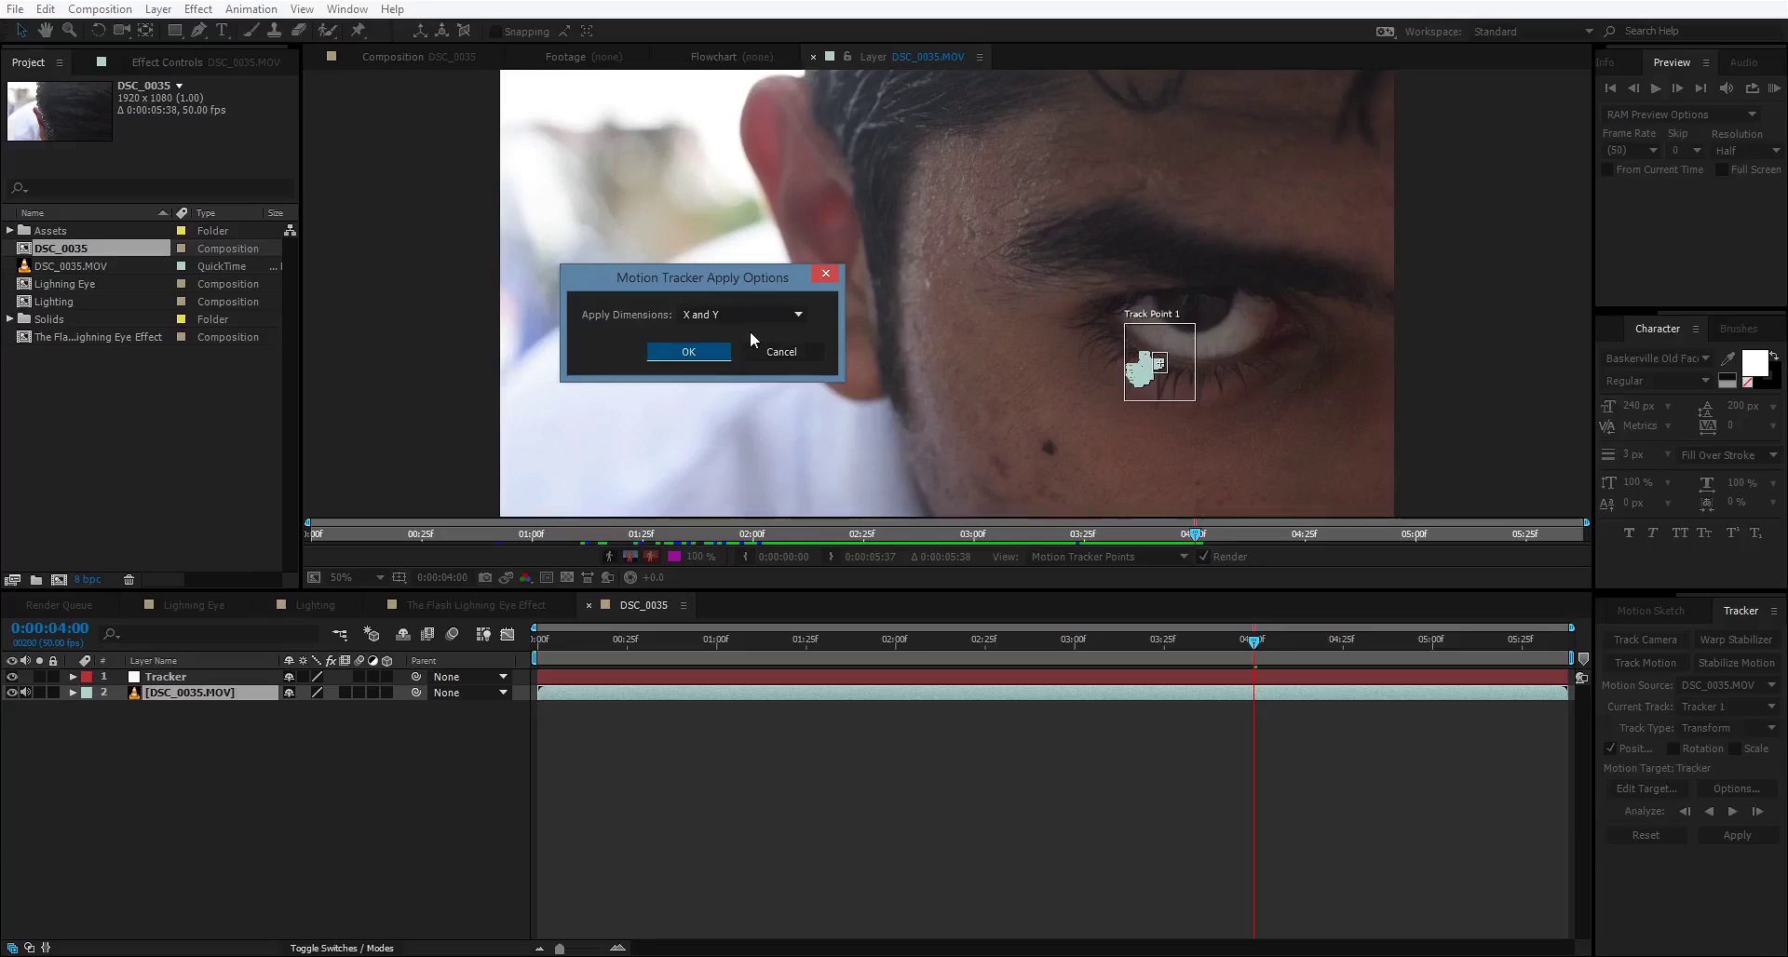
click(701, 354)
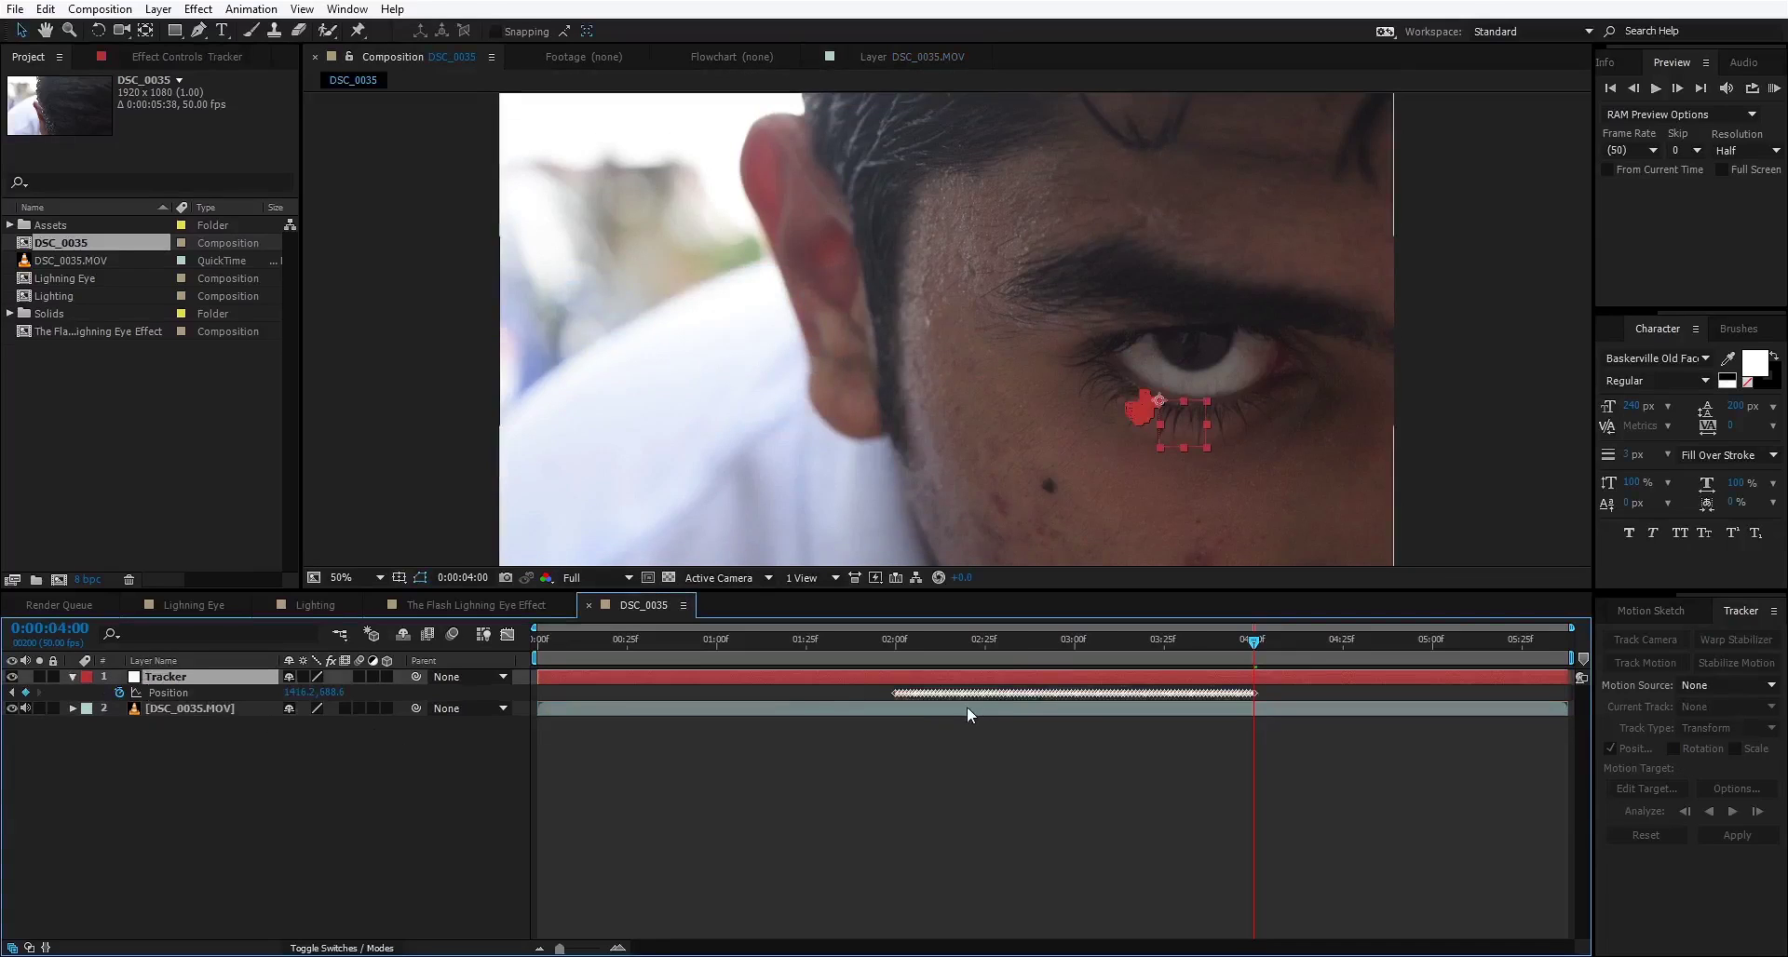
Step: Create a composition-size black solid named Lightning with the current time at 0:00:02:00
click(968, 719)
click(894, 649)
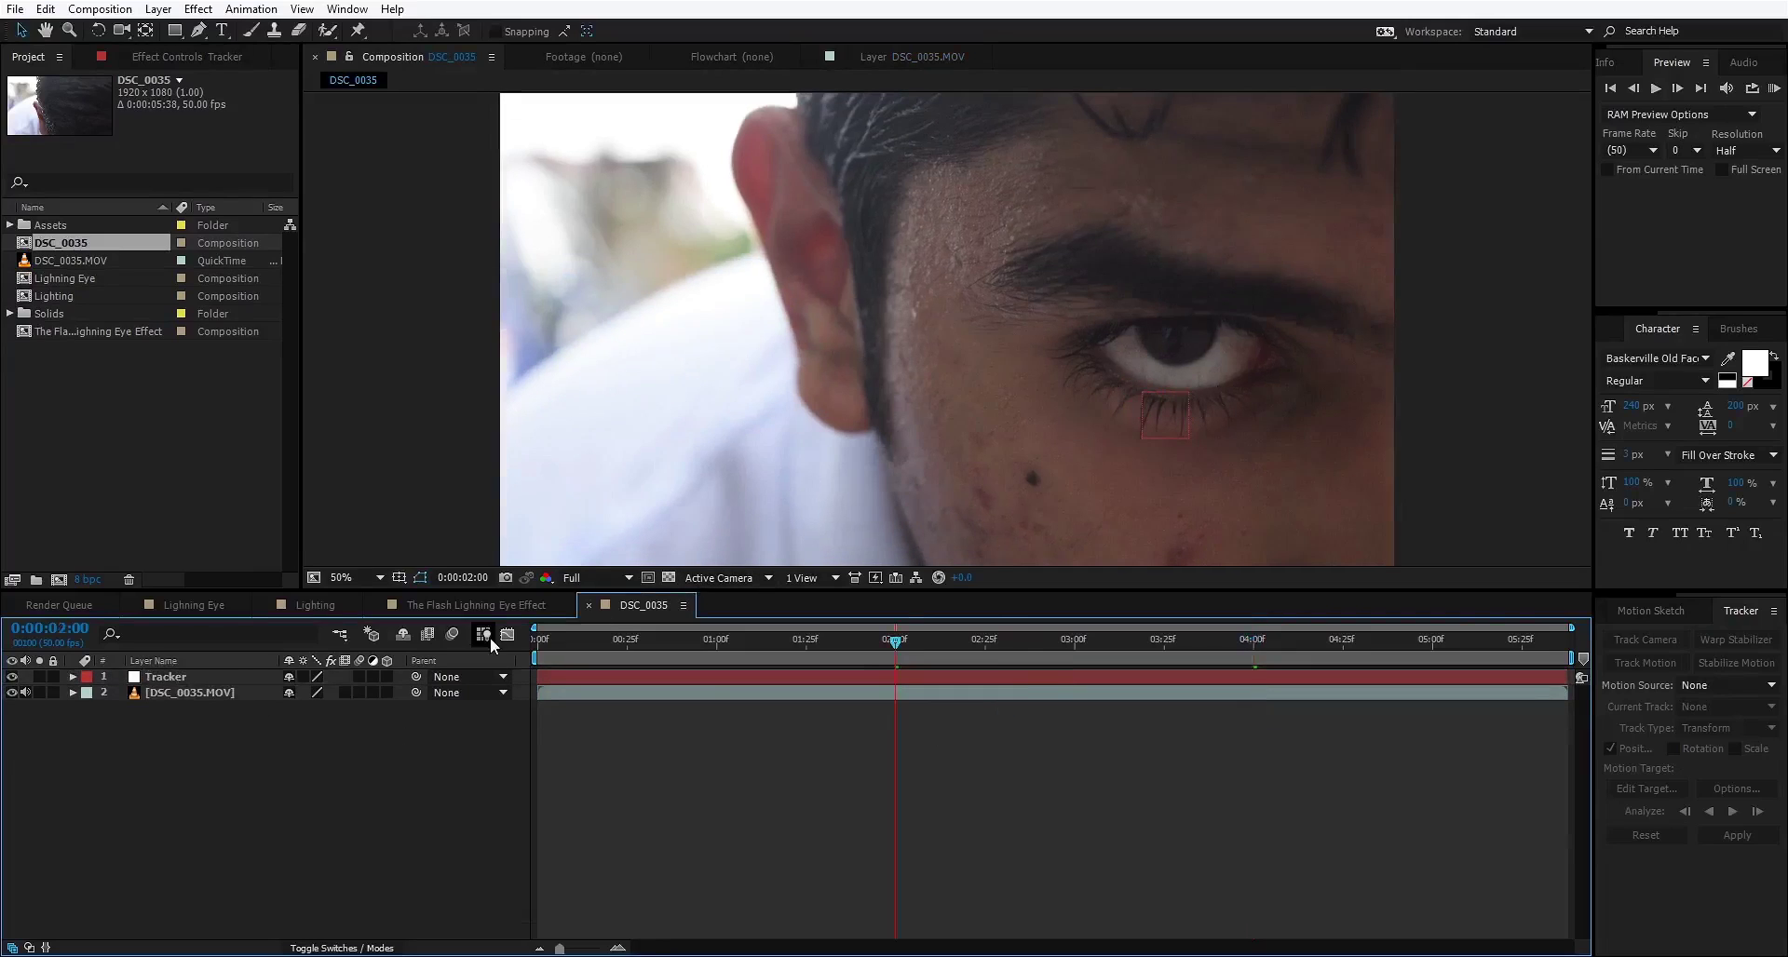
right_click(264, 762)
mouse_move(312, 566)
click(546, 617)
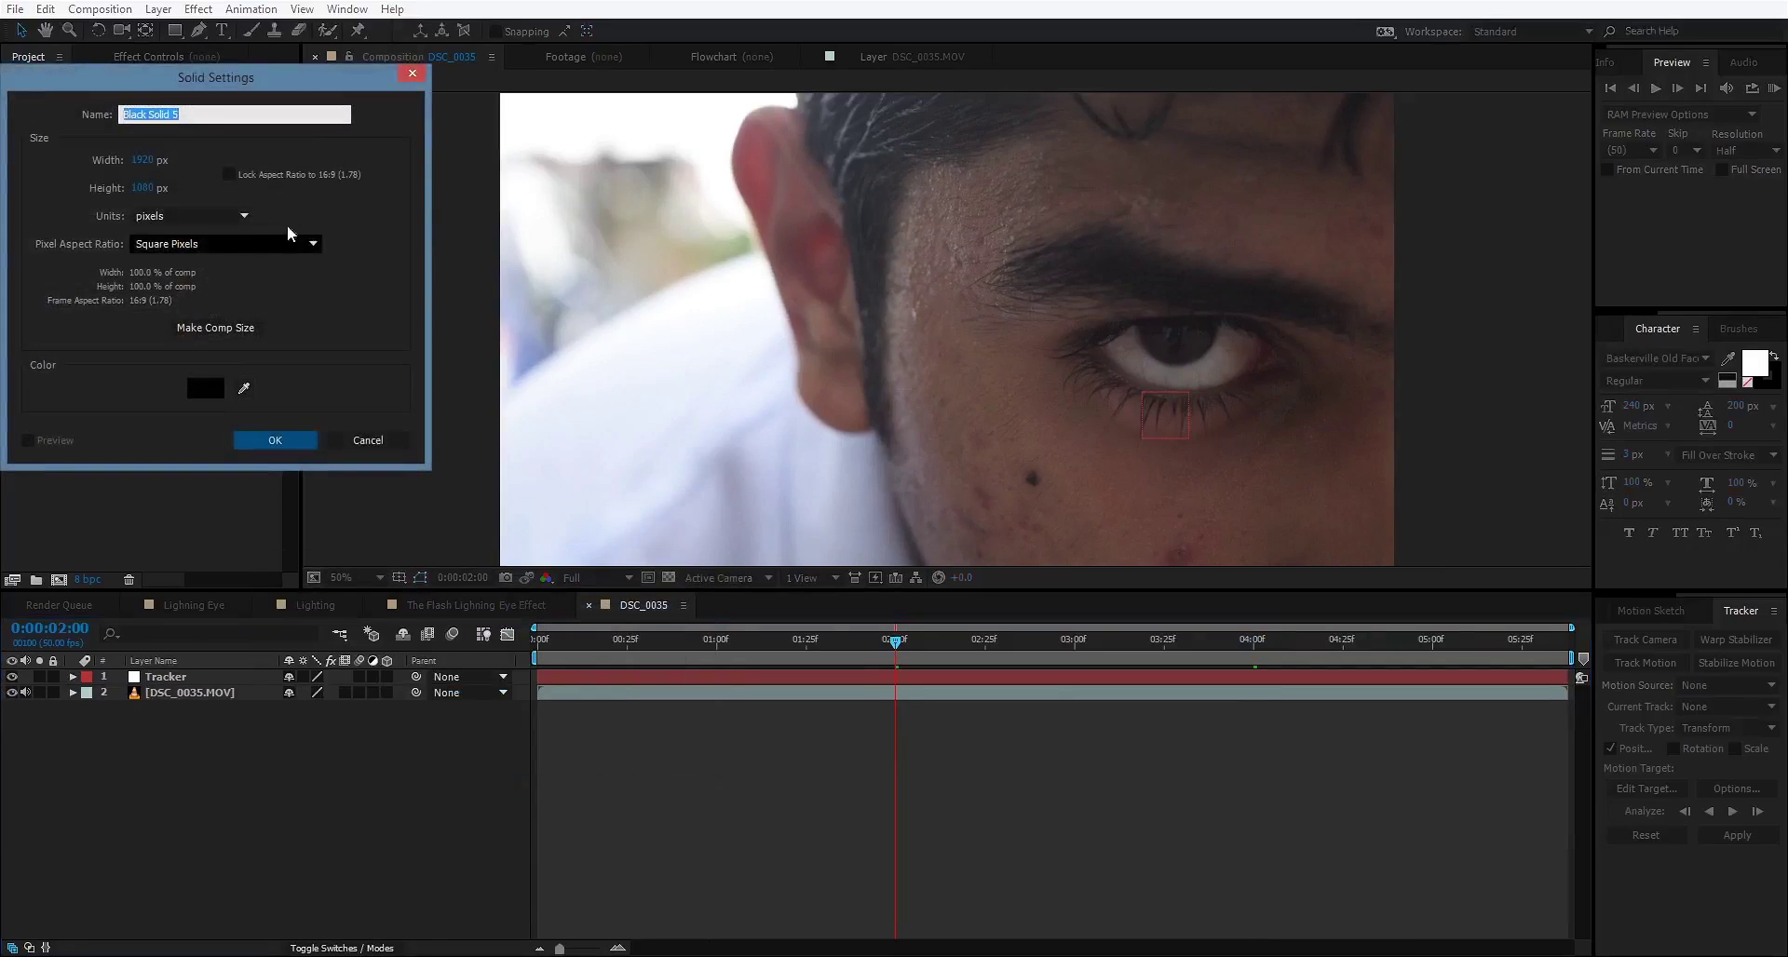
text(Lightning)
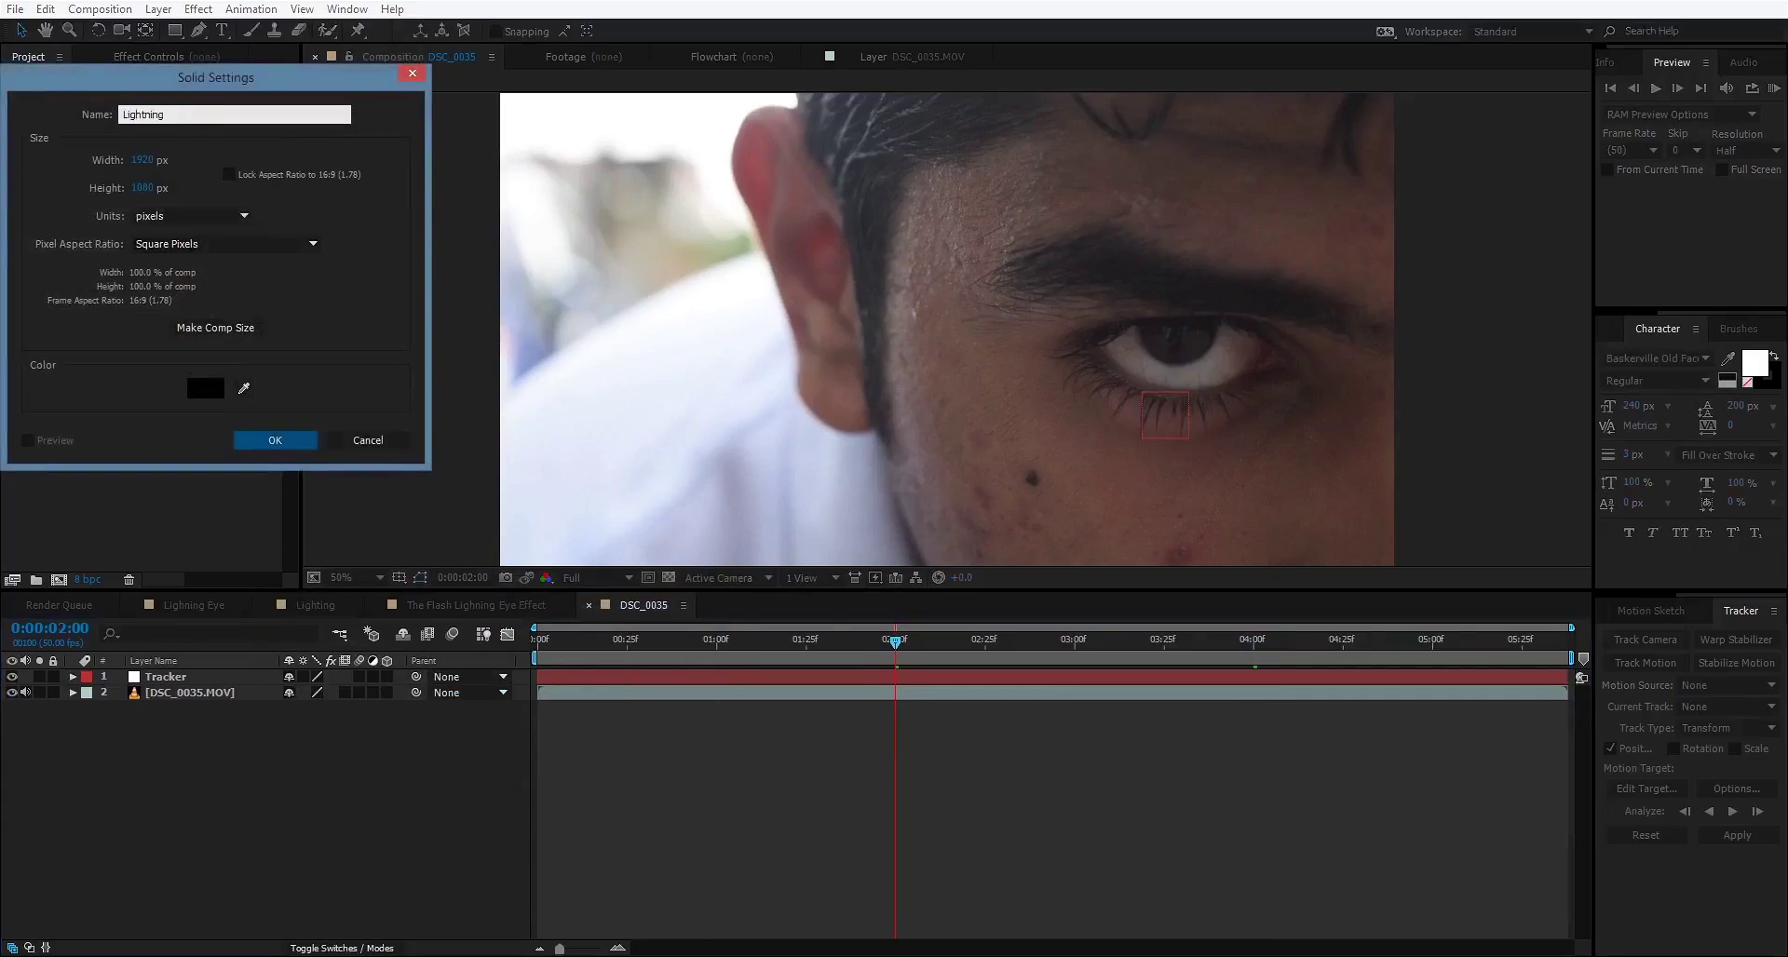
key(Return)
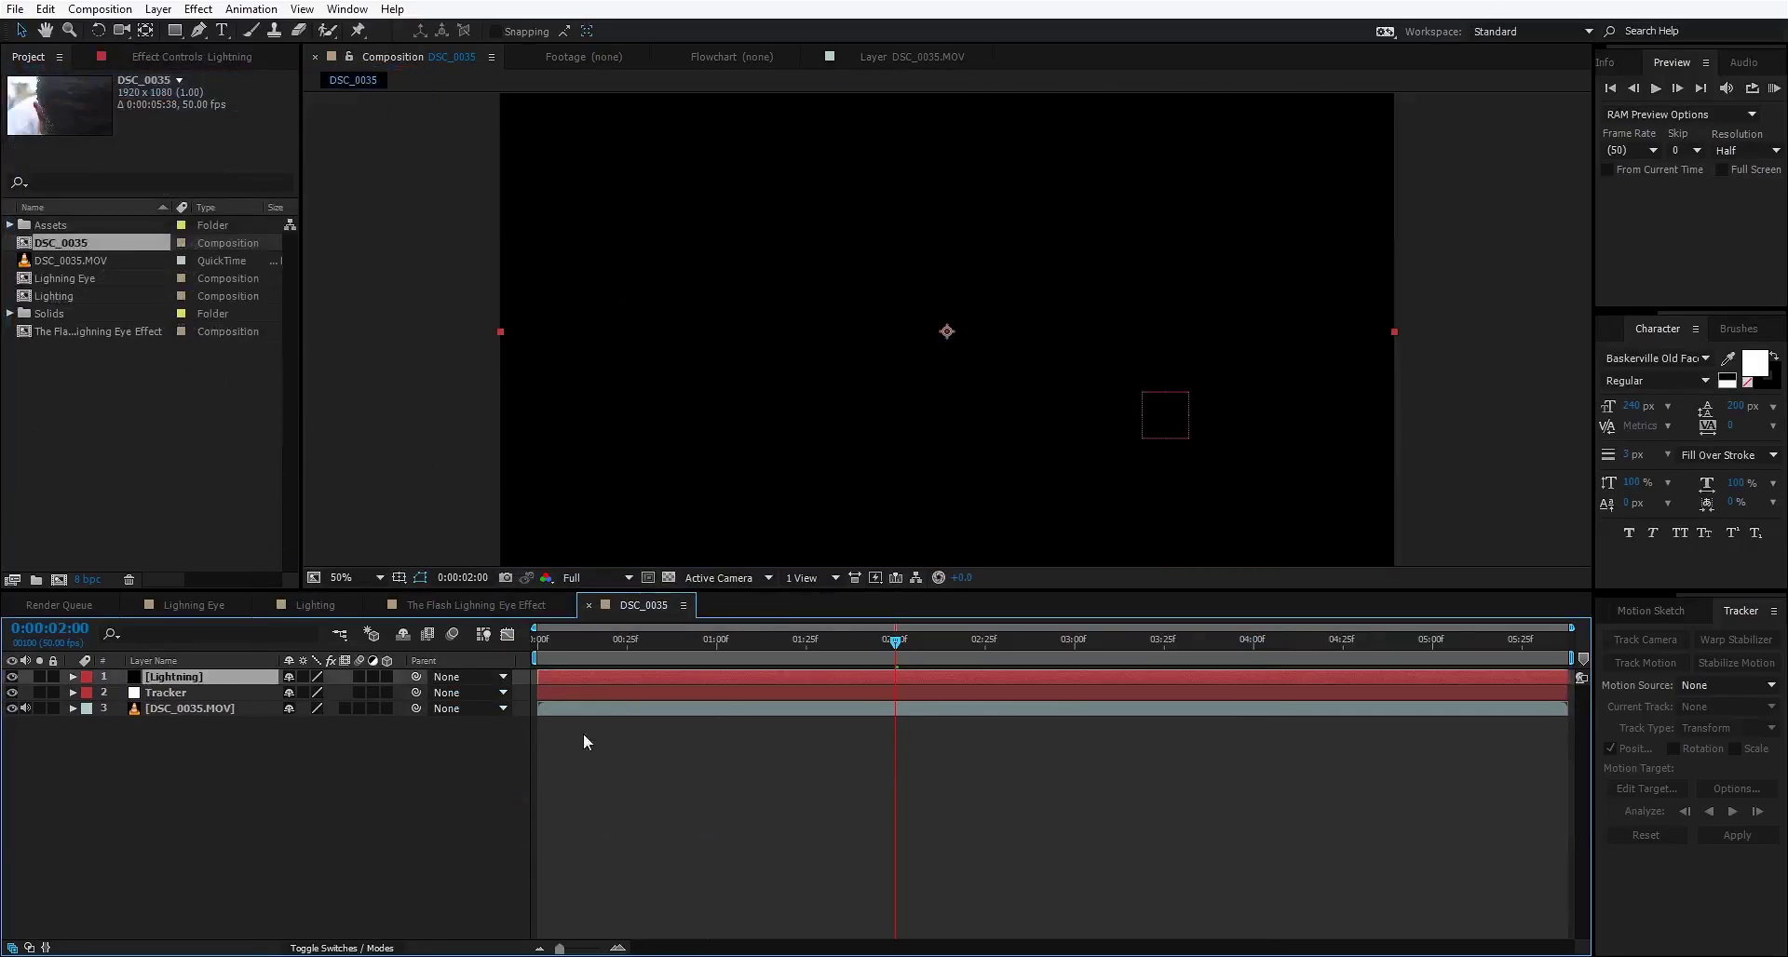
Step: Apply the Advanced Lightning effect to the Lightning solid
click(197, 8)
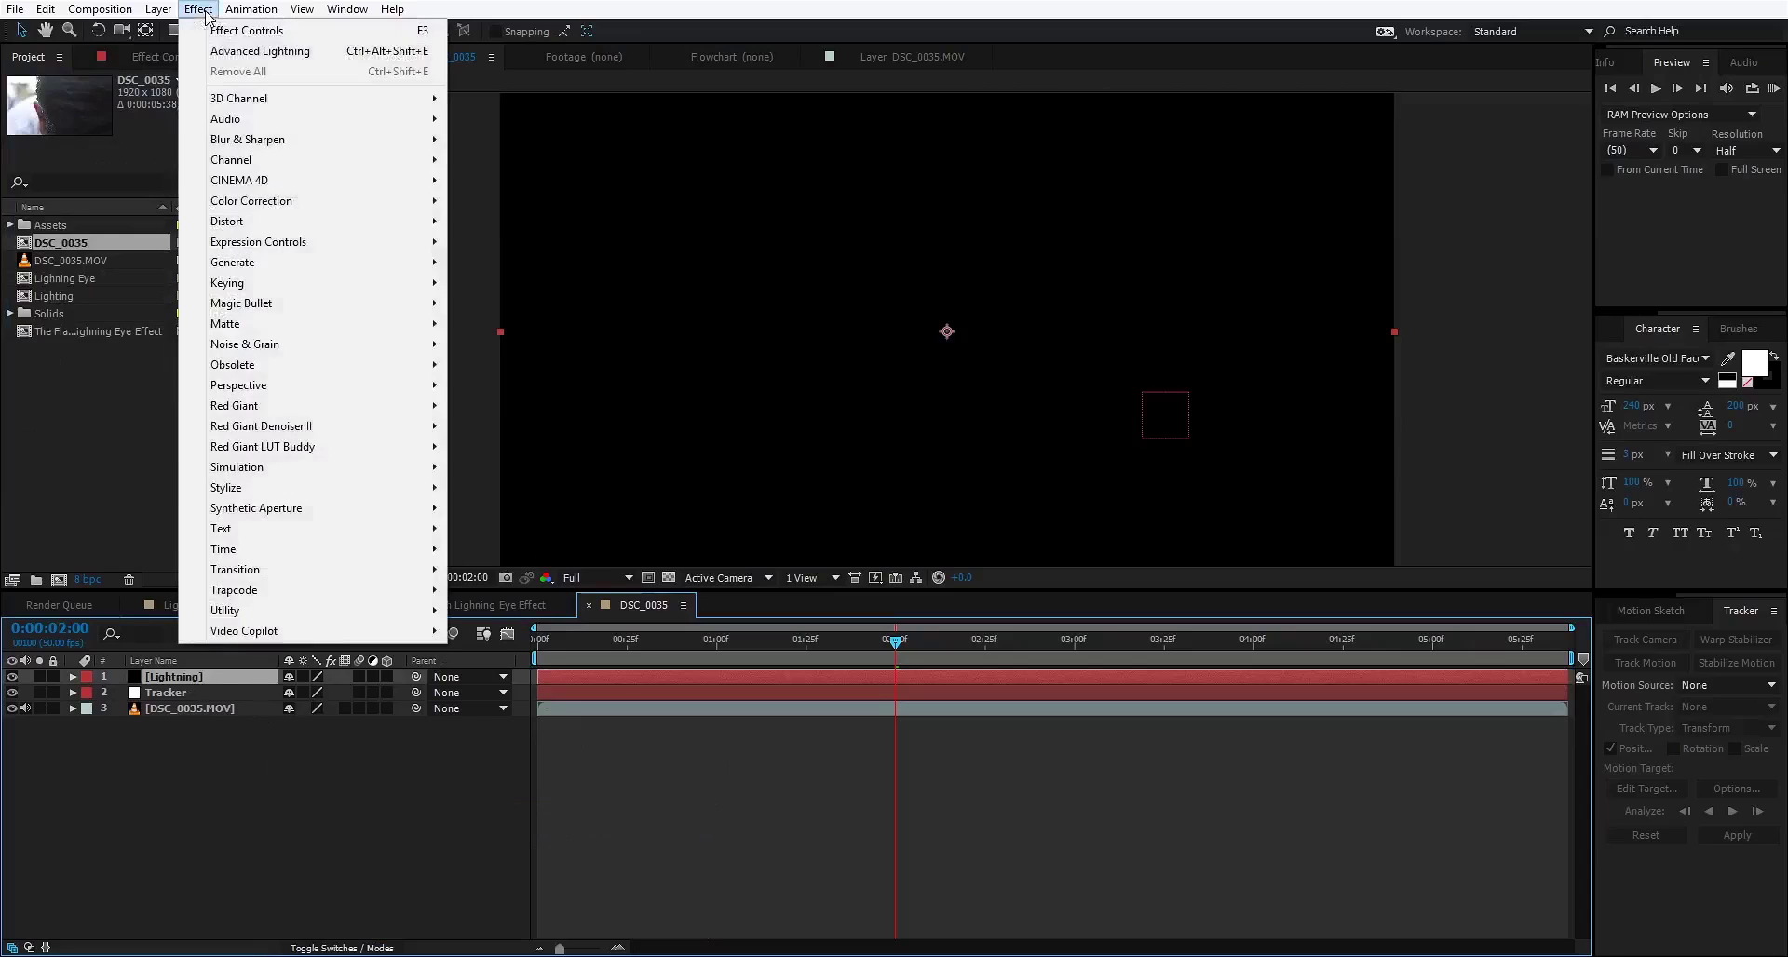
mouse_move(262, 267)
click(503, 282)
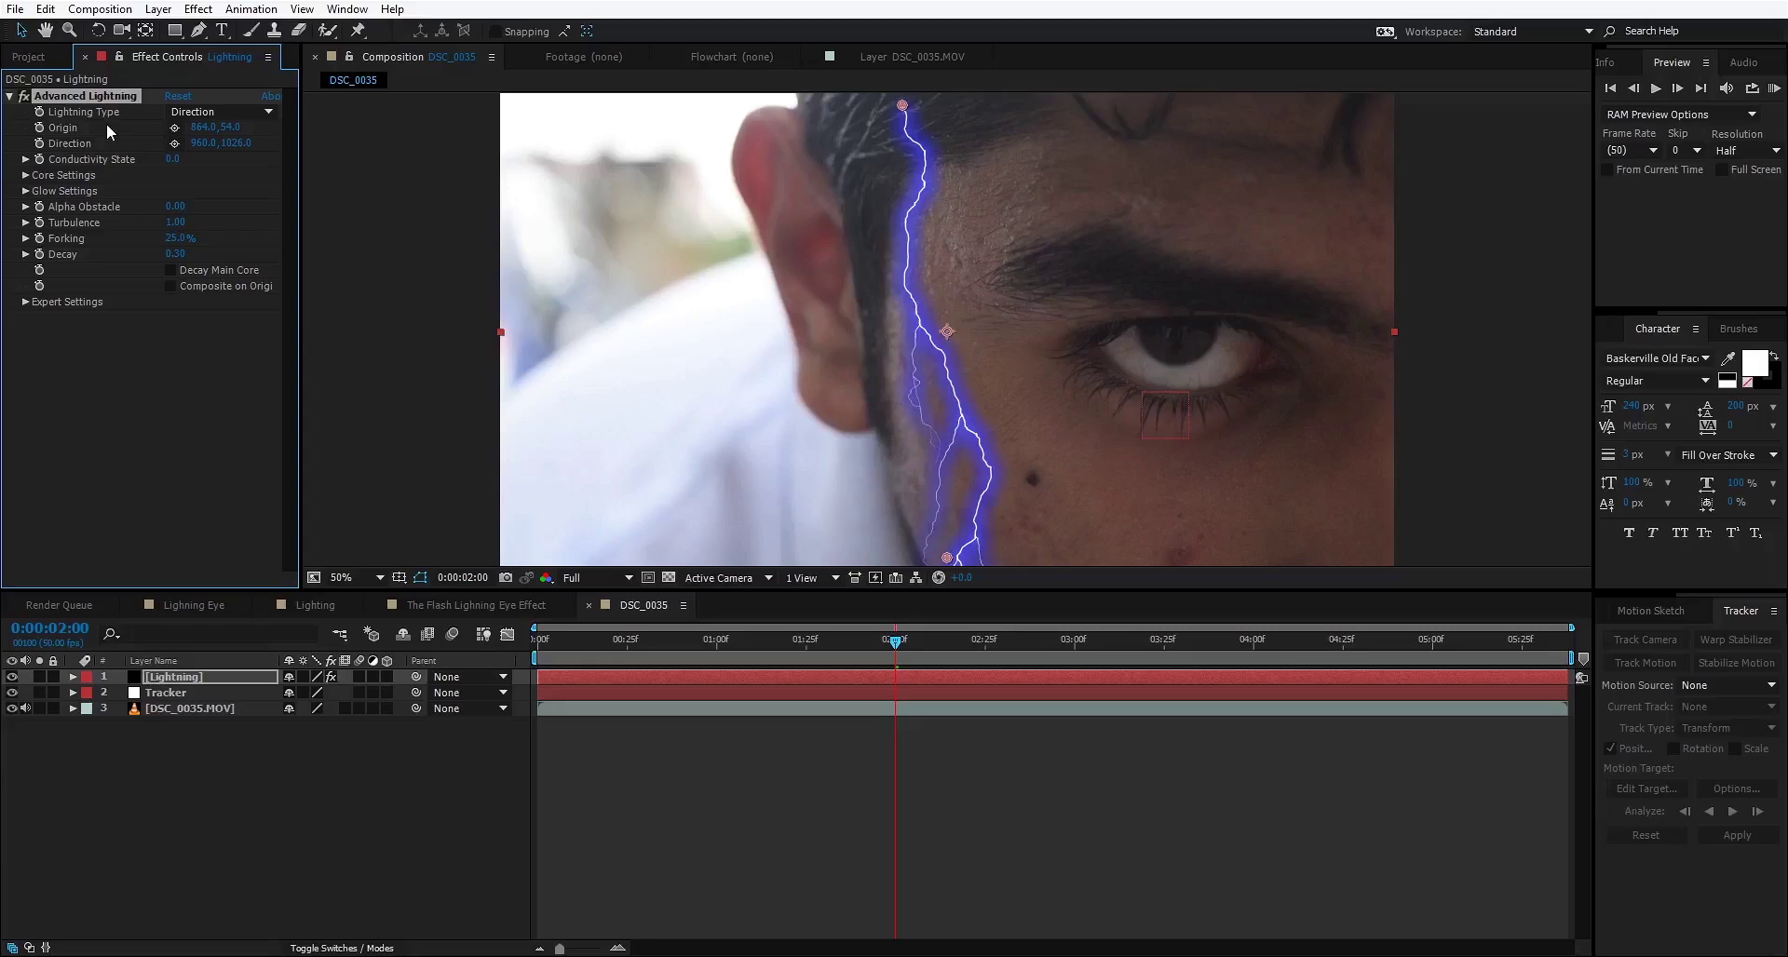
Step: Set the lightning type to Two-Way Strike and reposition its origin and direction points so the bolt runs from the temple to the eye
click(221, 111)
click(234, 282)
click(840, 325)
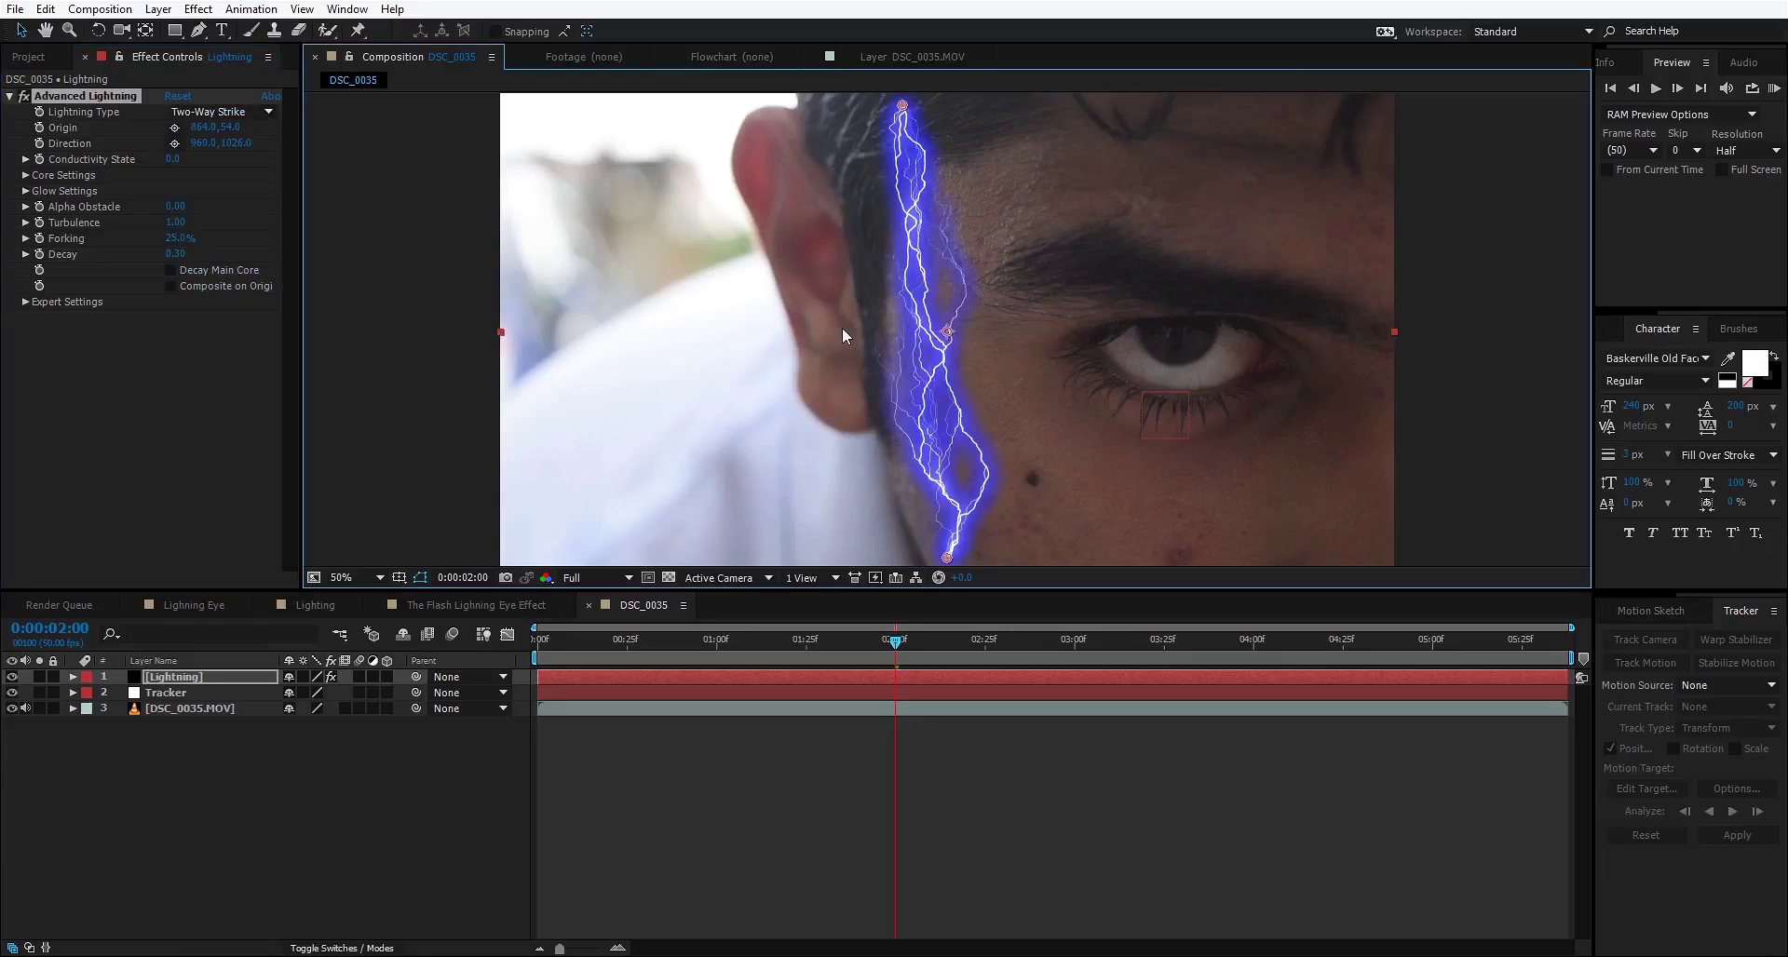
drag(947, 558, 1197, 339)
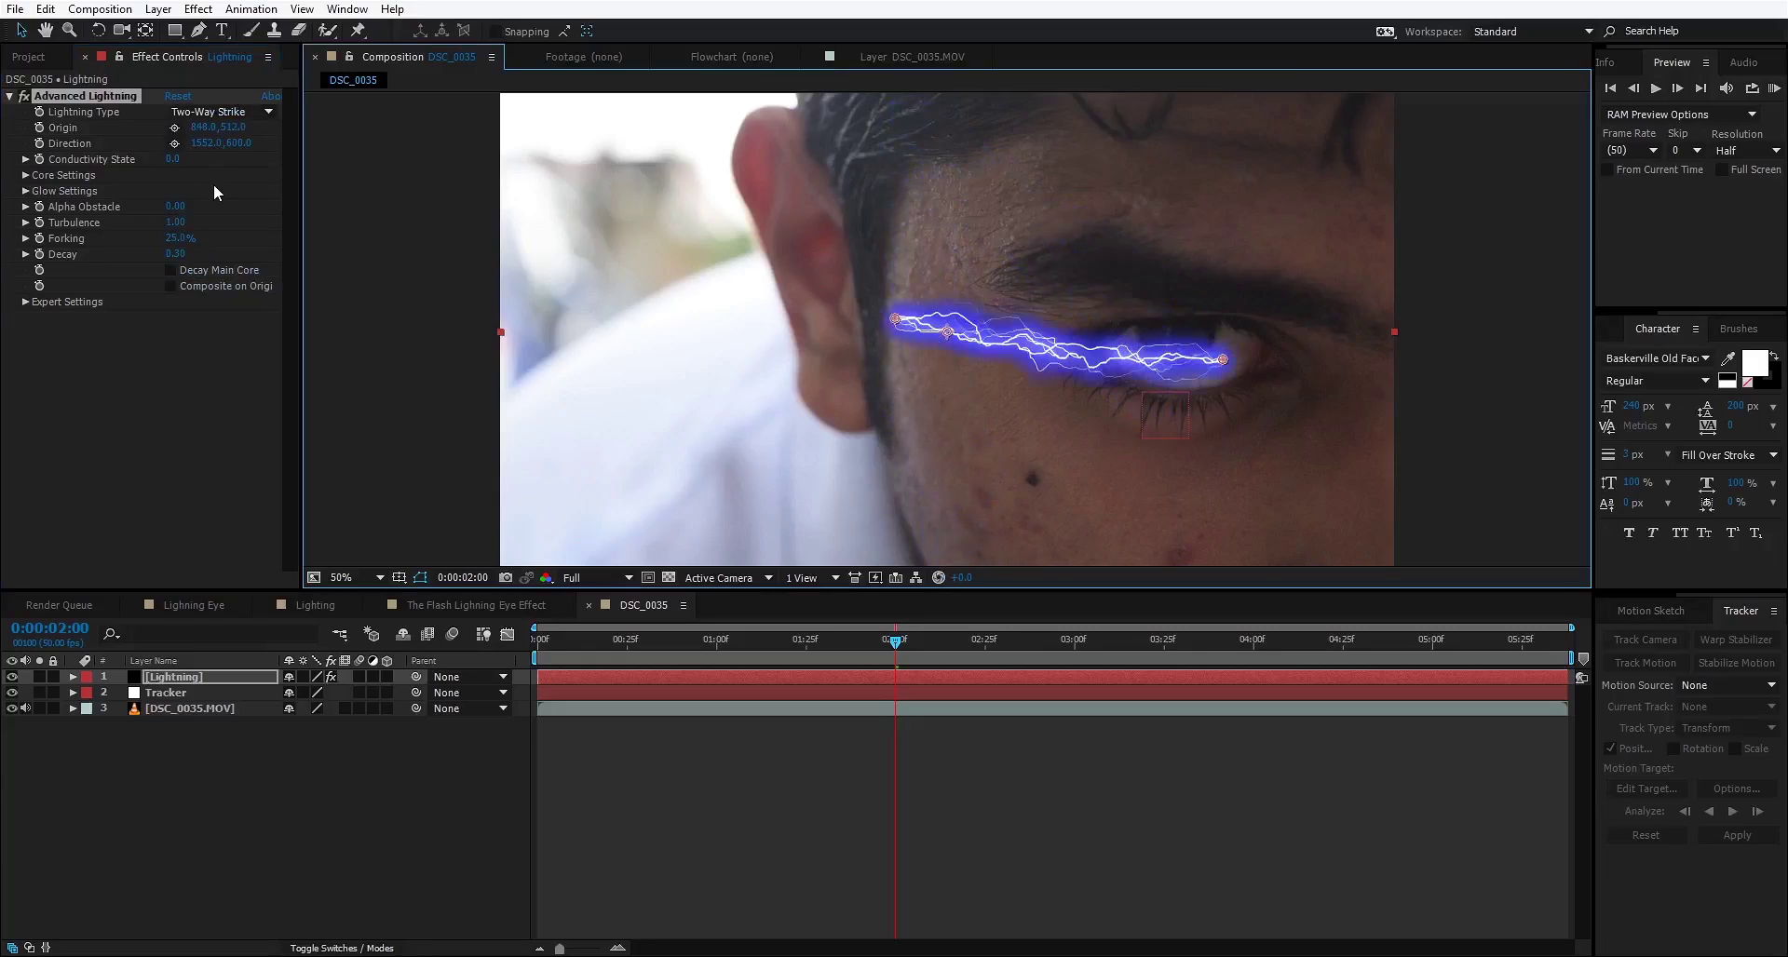
Step: Set the lightning's glow color to orange FF7A32, its Glow Radius to about 45.2 and its Glow Opacity to 31%
click(25, 175)
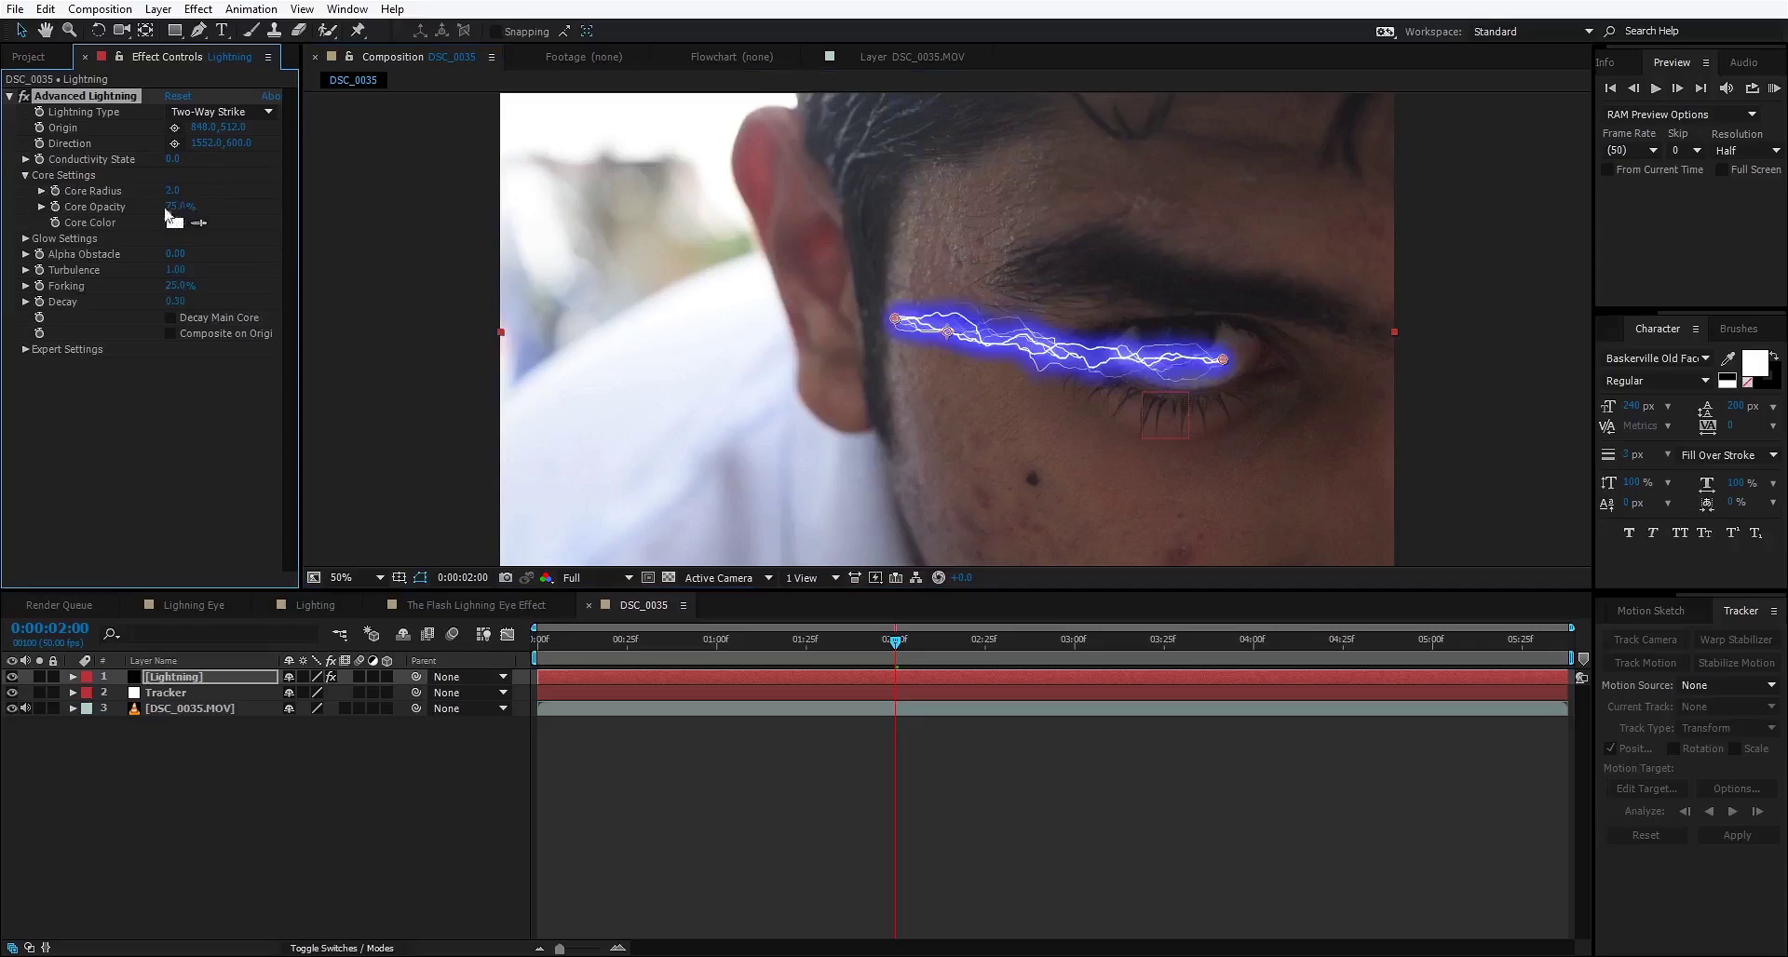
drag(175, 207, 192, 208)
click(26, 239)
click(25, 175)
click(177, 238)
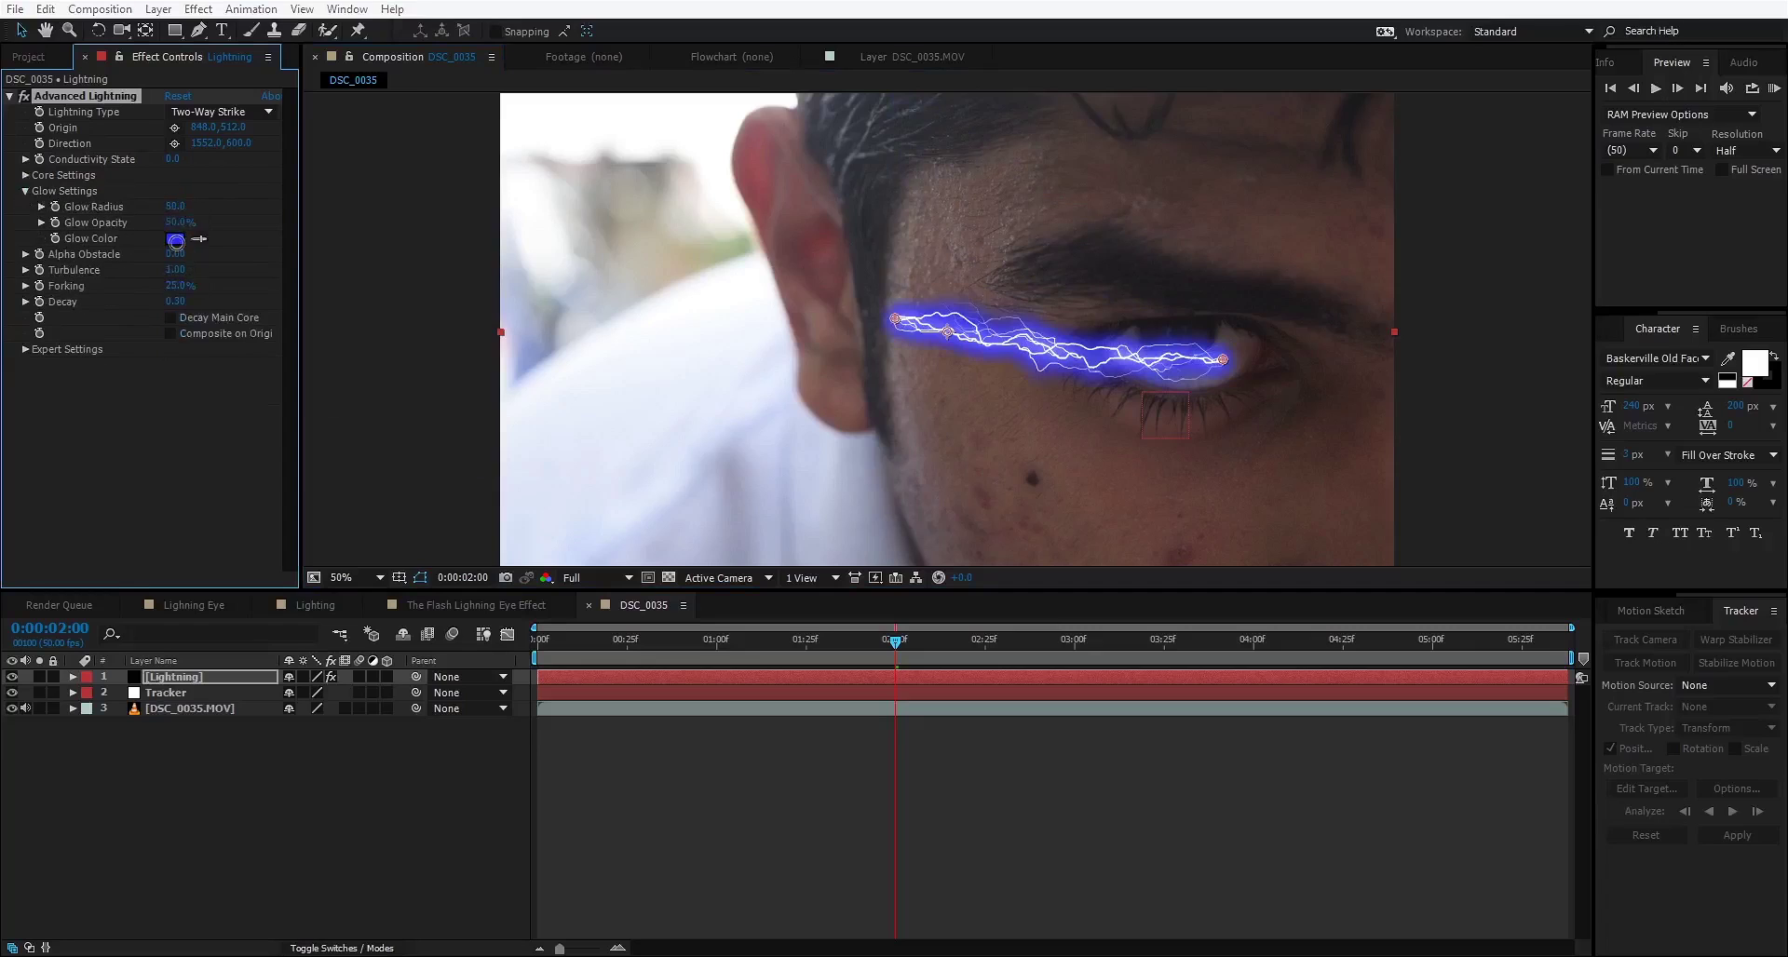
click(288, 430)
drag(287, 433, 291, 447)
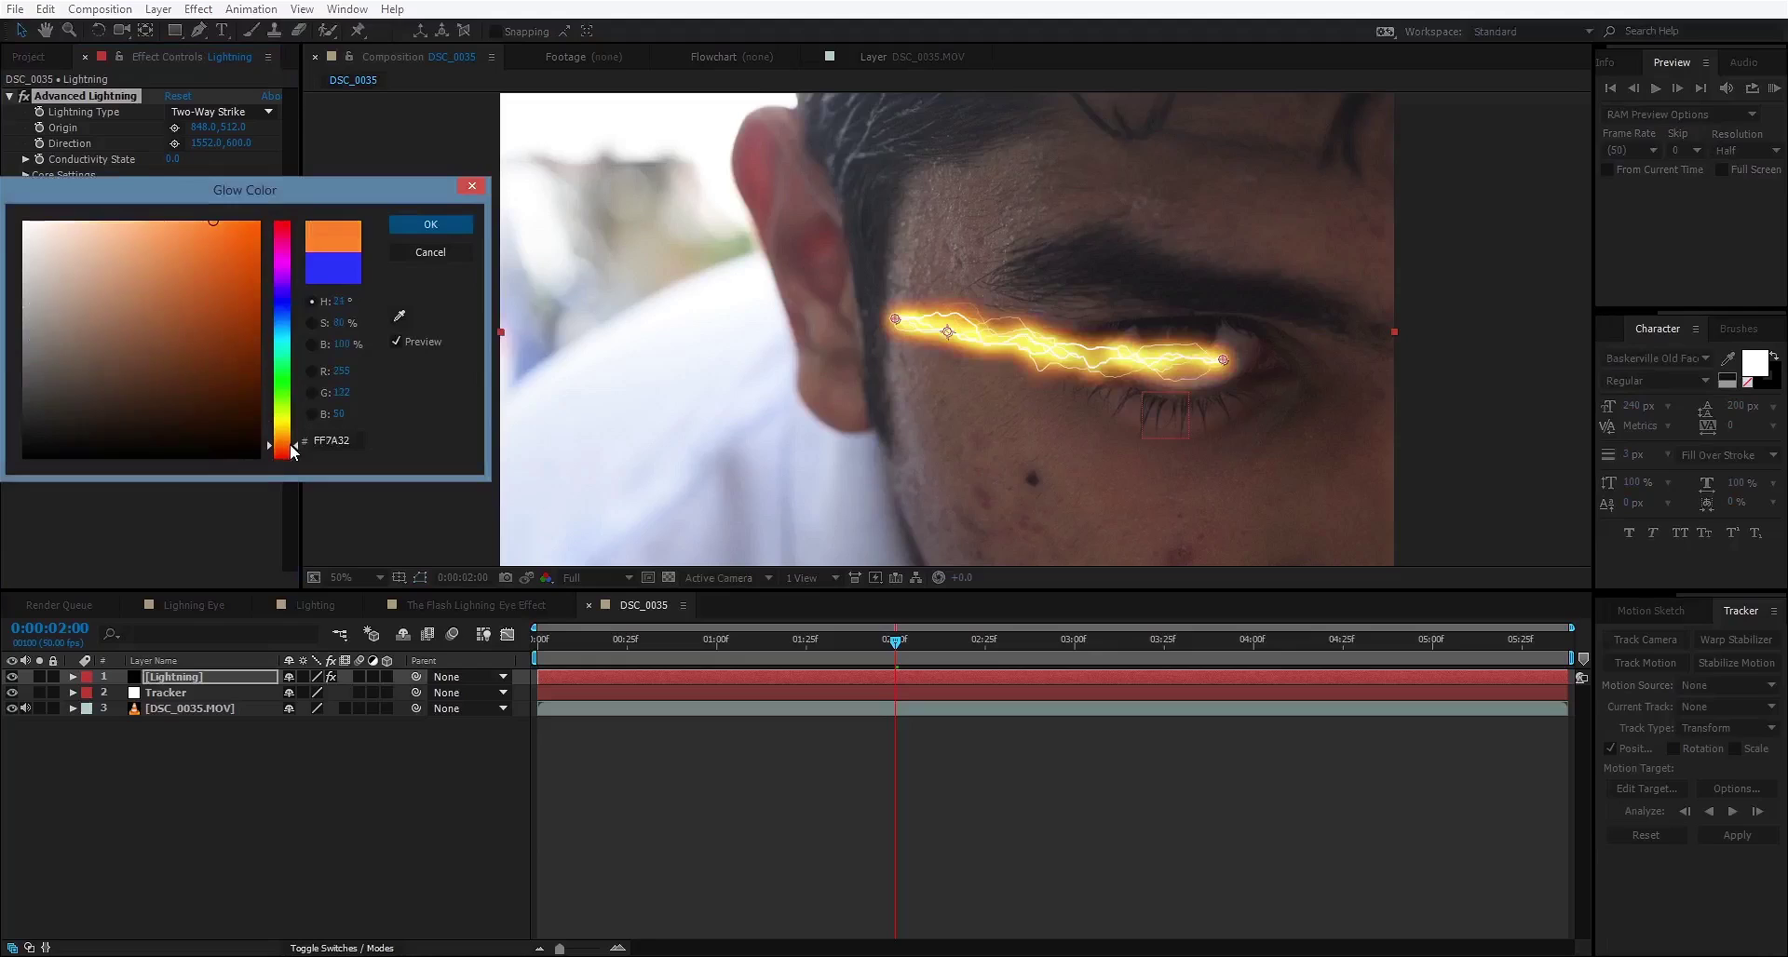
click(393, 224)
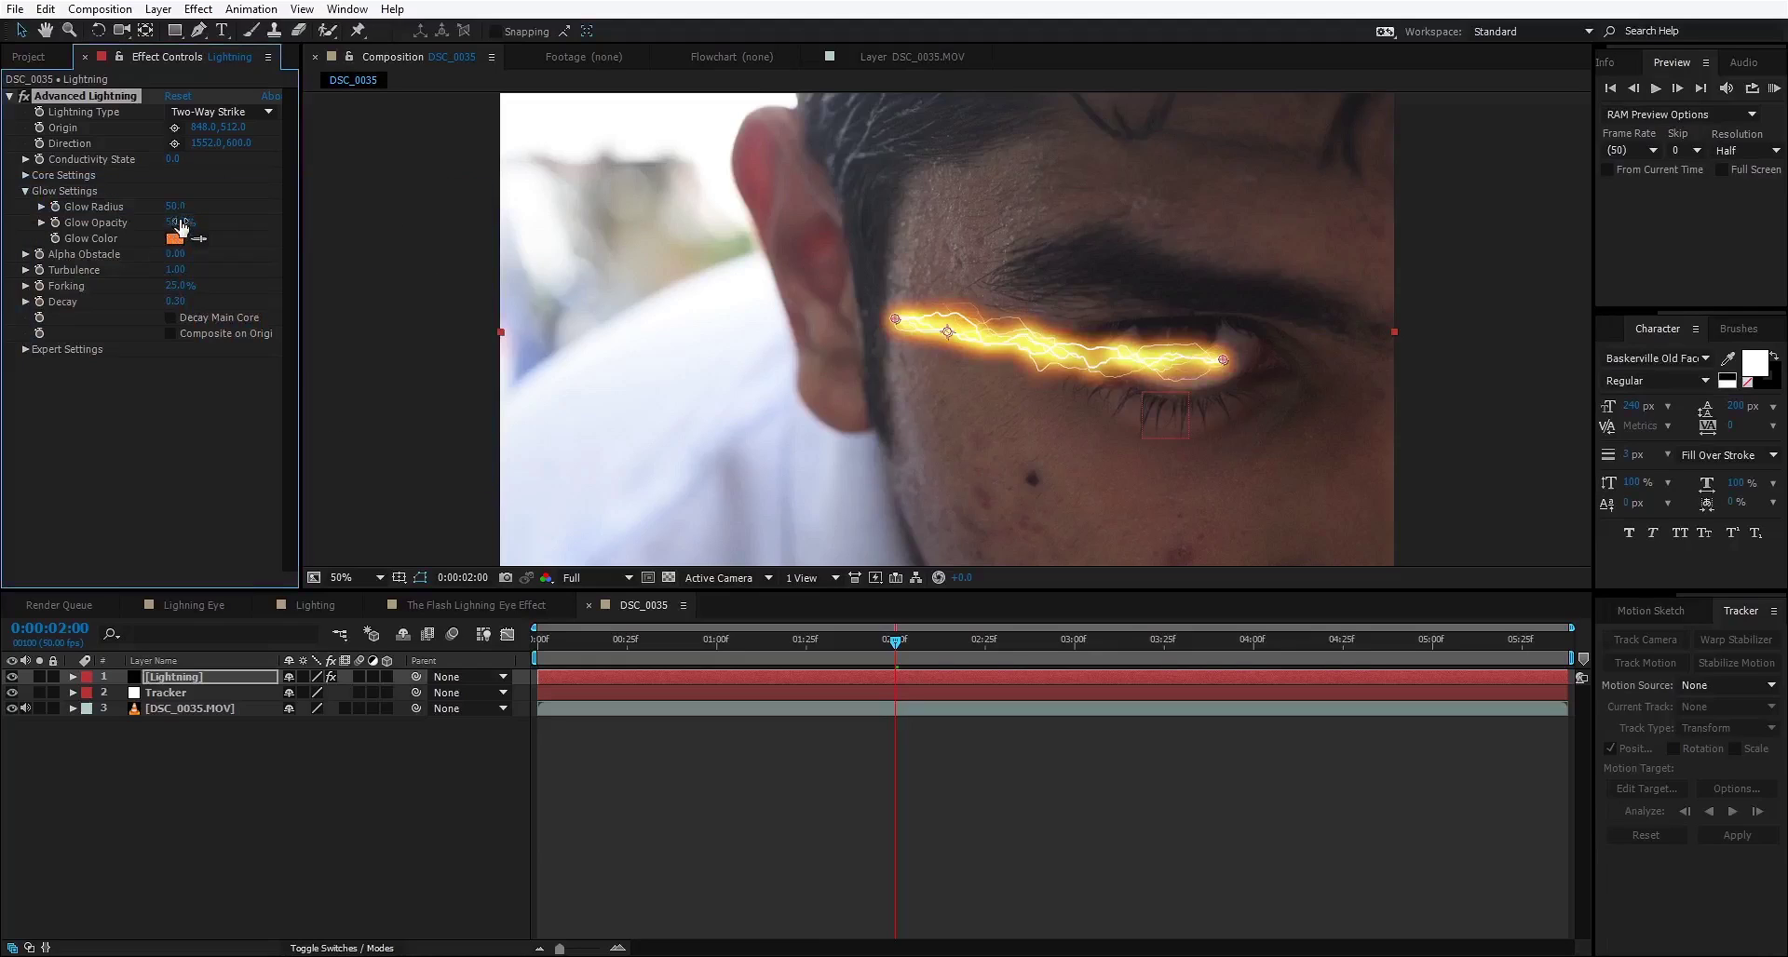
mouse_move(175, 206)
mouse_down()
mouse_move(154, 212)
mouse_move(163, 227)
mouse_up()
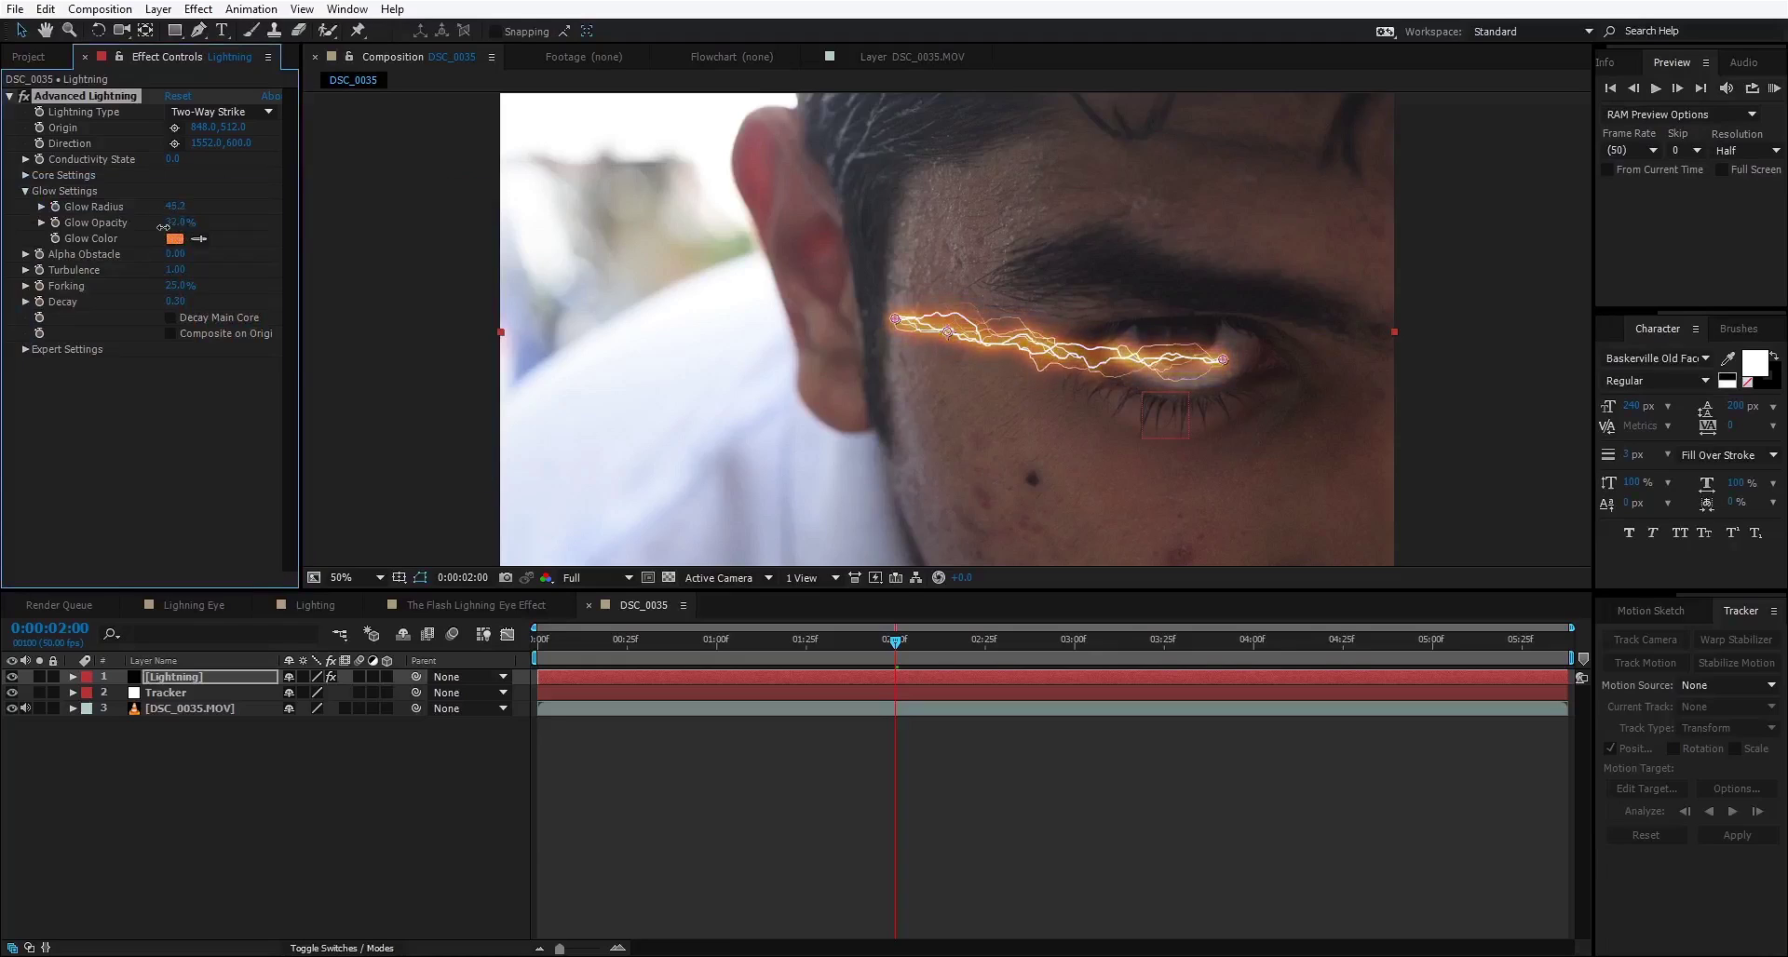
Step: Set the lightning's Turbulence to 0.59, Forking to 100% and Decay to 0.51, with Decay Main Core enabled
drag(174, 271, 6, 296)
drag(167, 295, 435, 296)
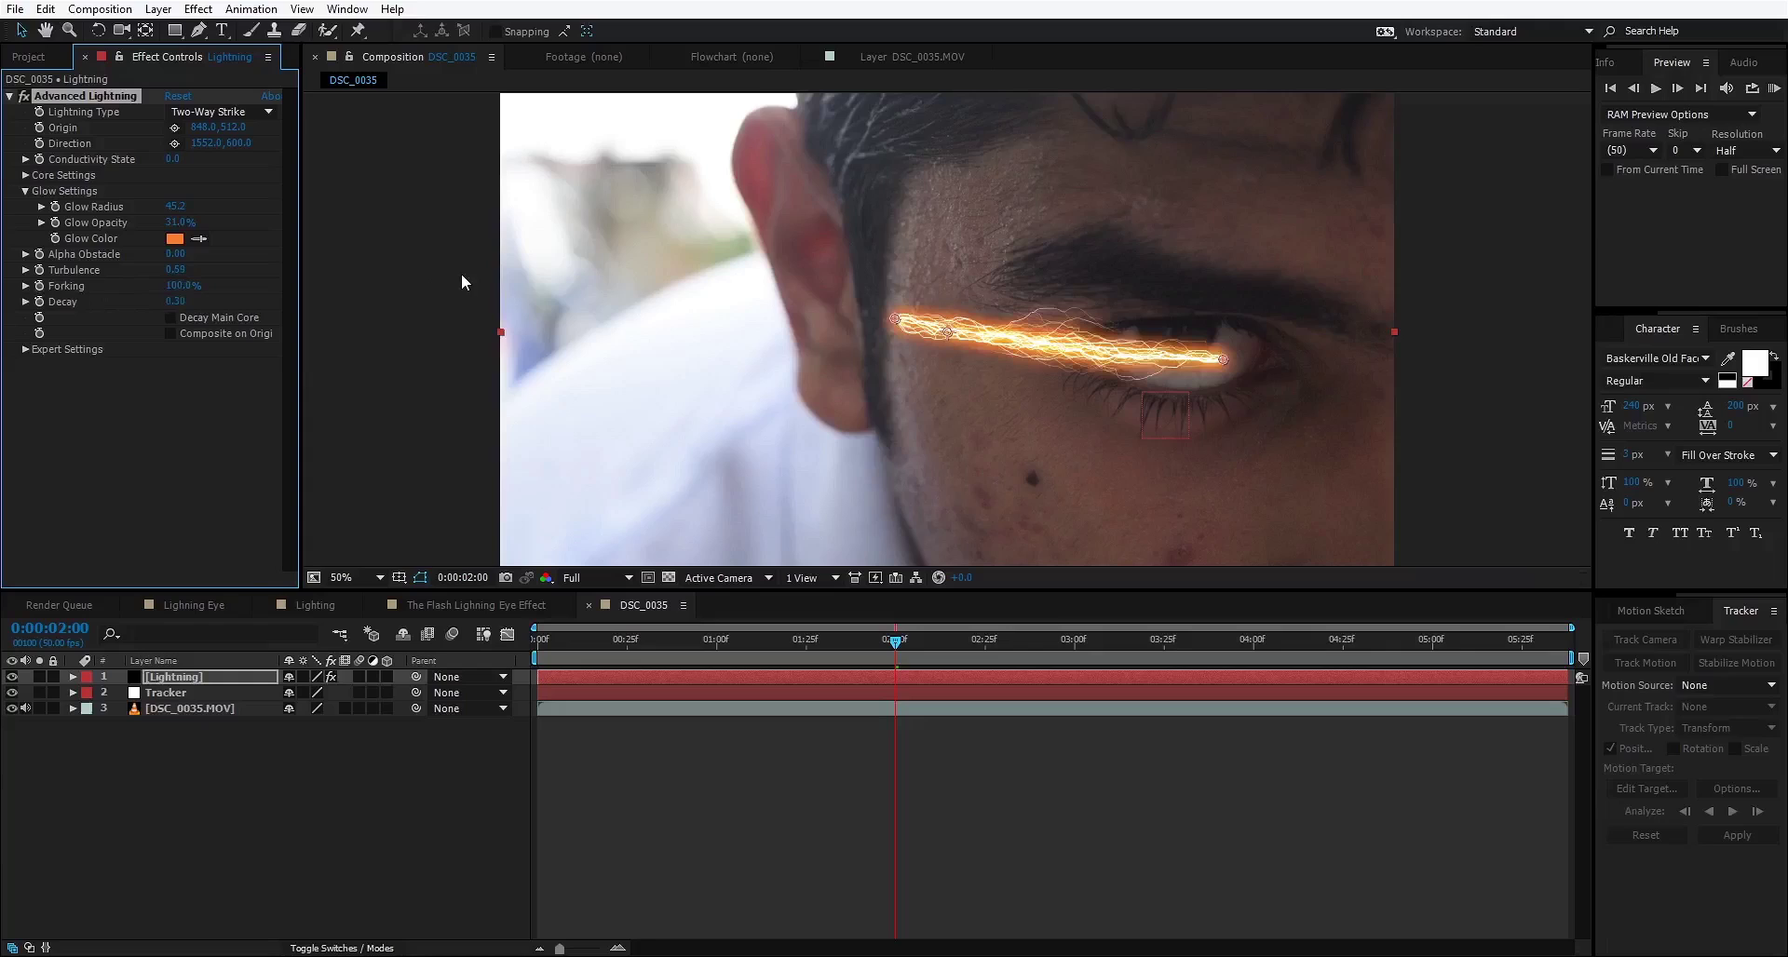
click(171, 317)
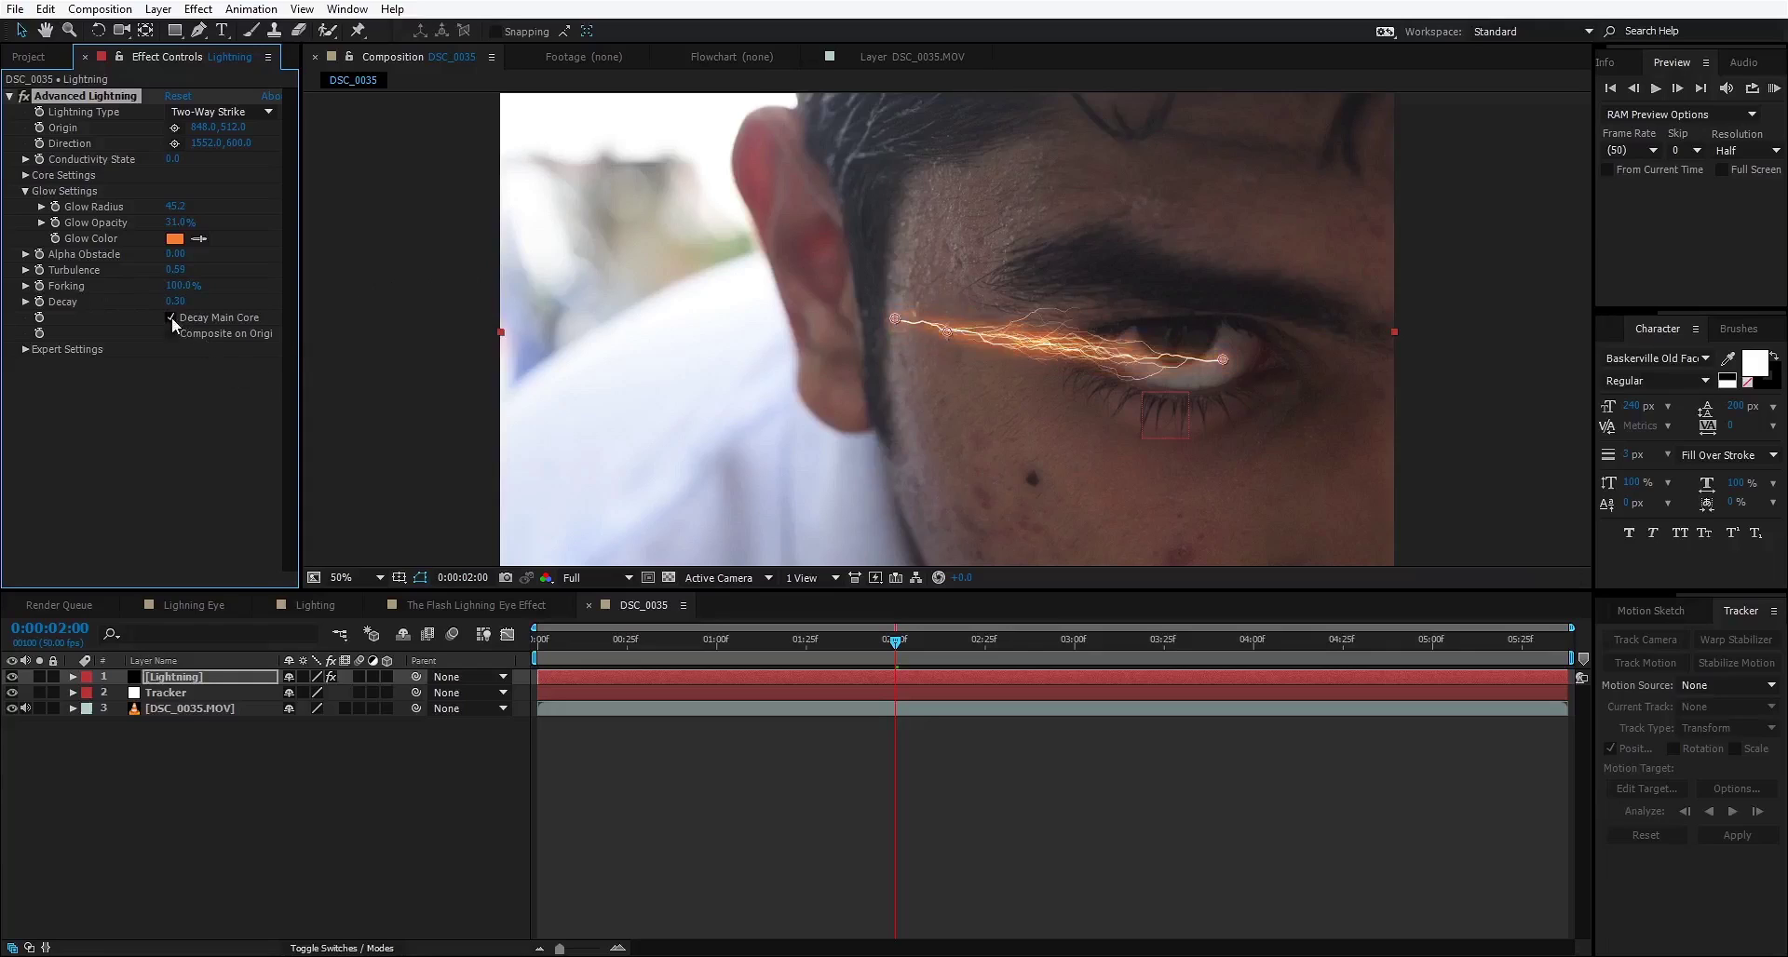
drag(174, 301, 199, 305)
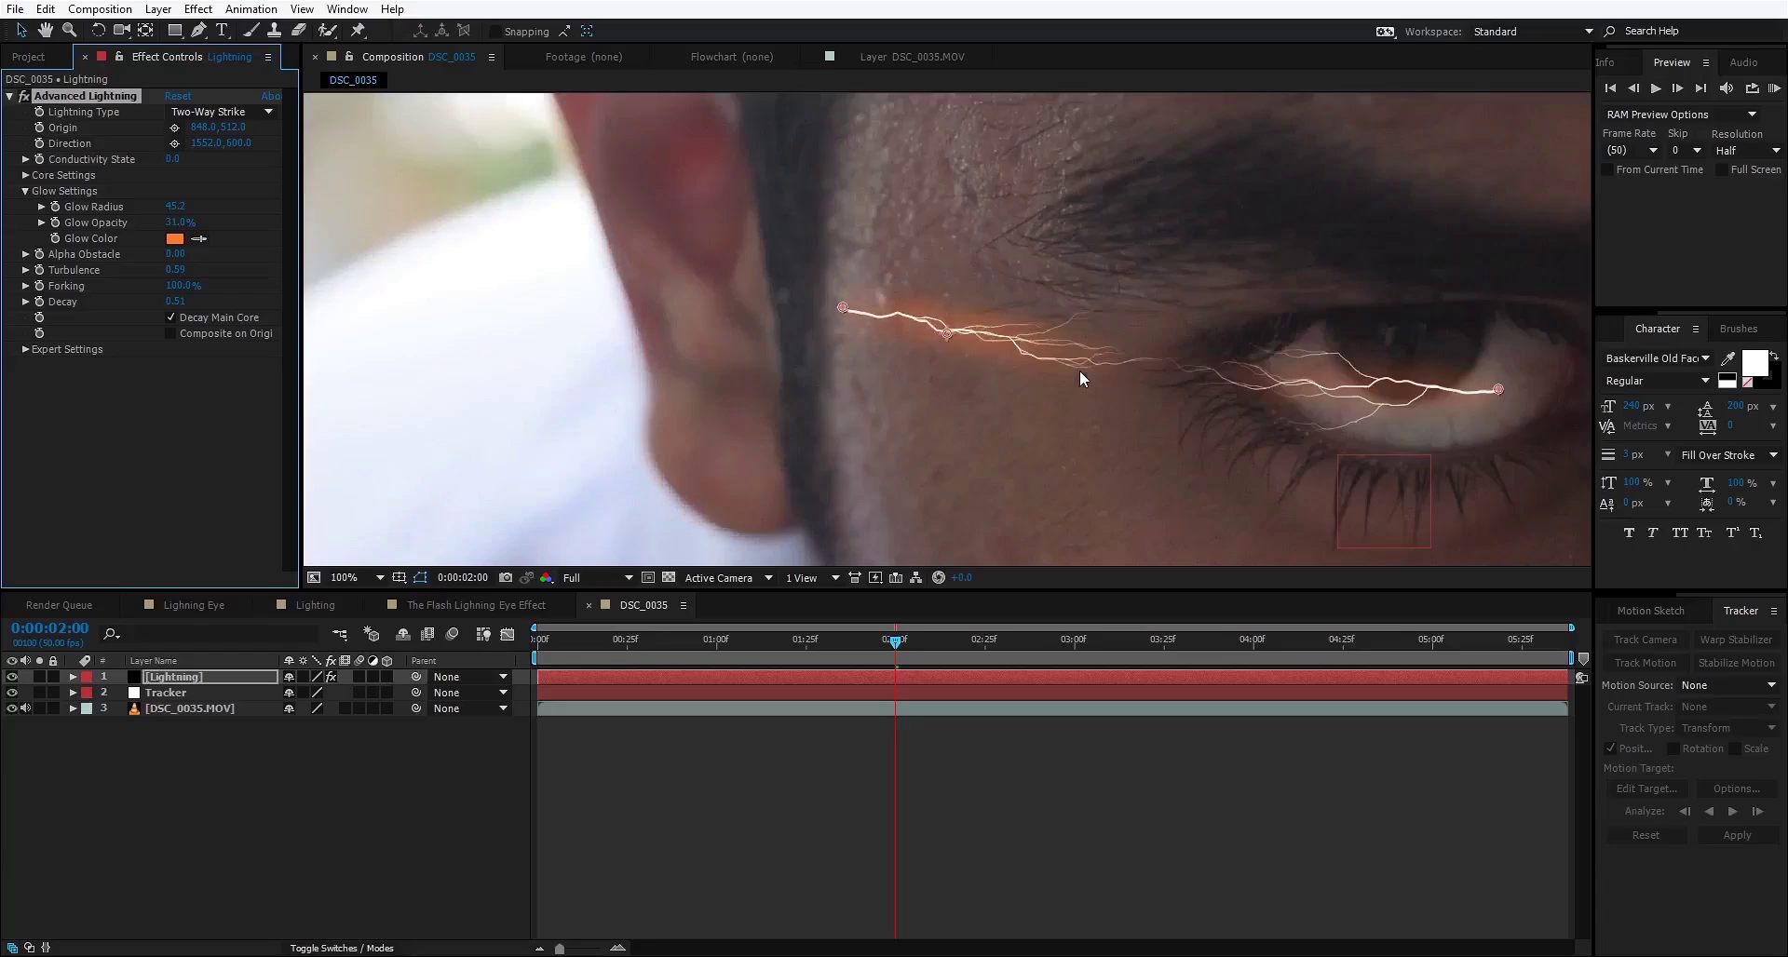
Step: In the Advanced Lightning expert settings, set Complexity to 5 and Min. Forkdistance to 35
click(26, 350)
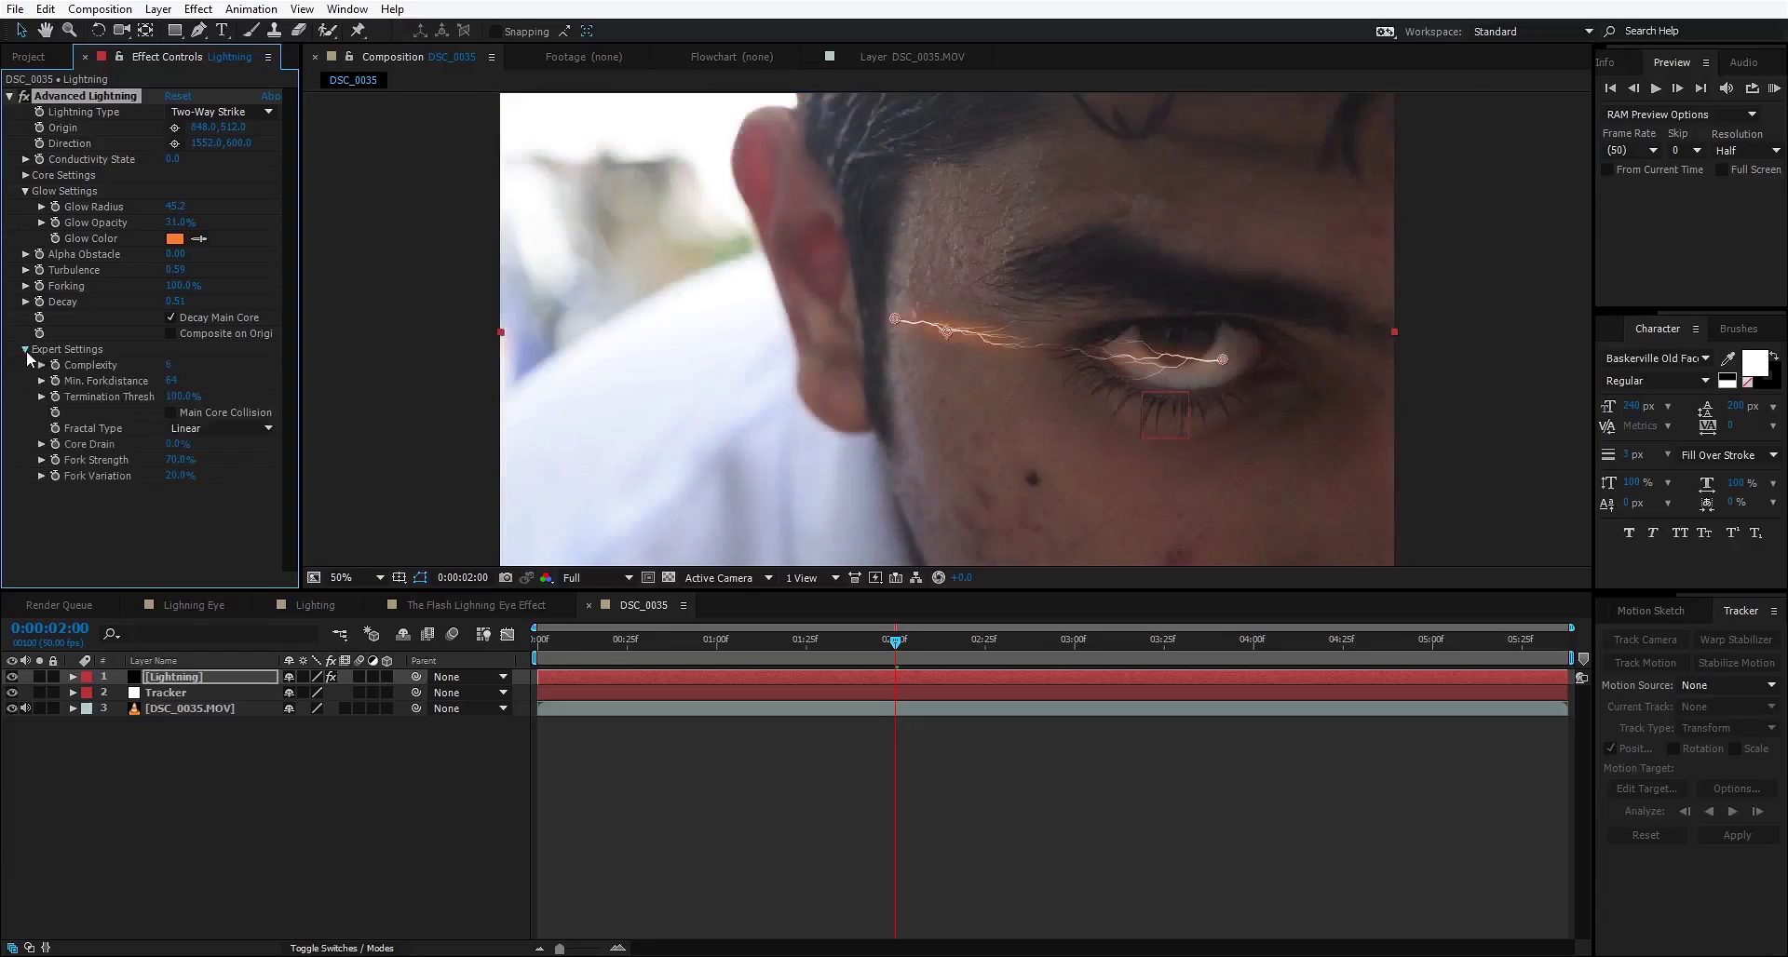
click(171, 366)
text(5)
key(Return)
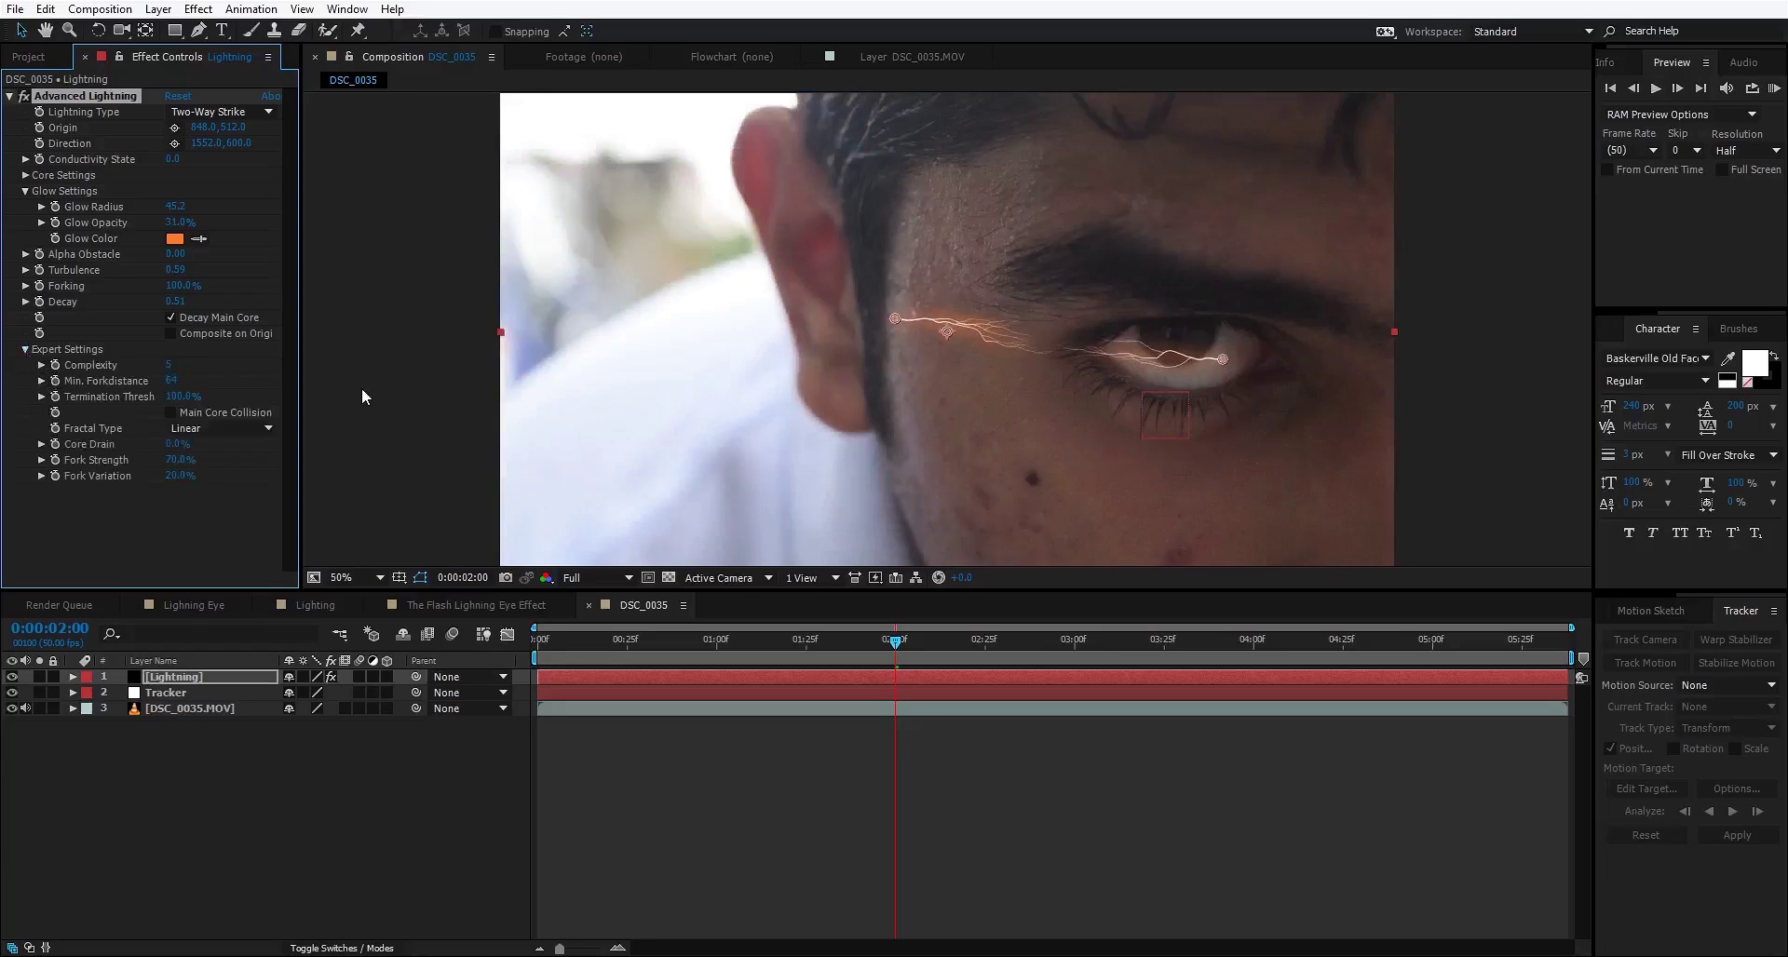
click(193, 378)
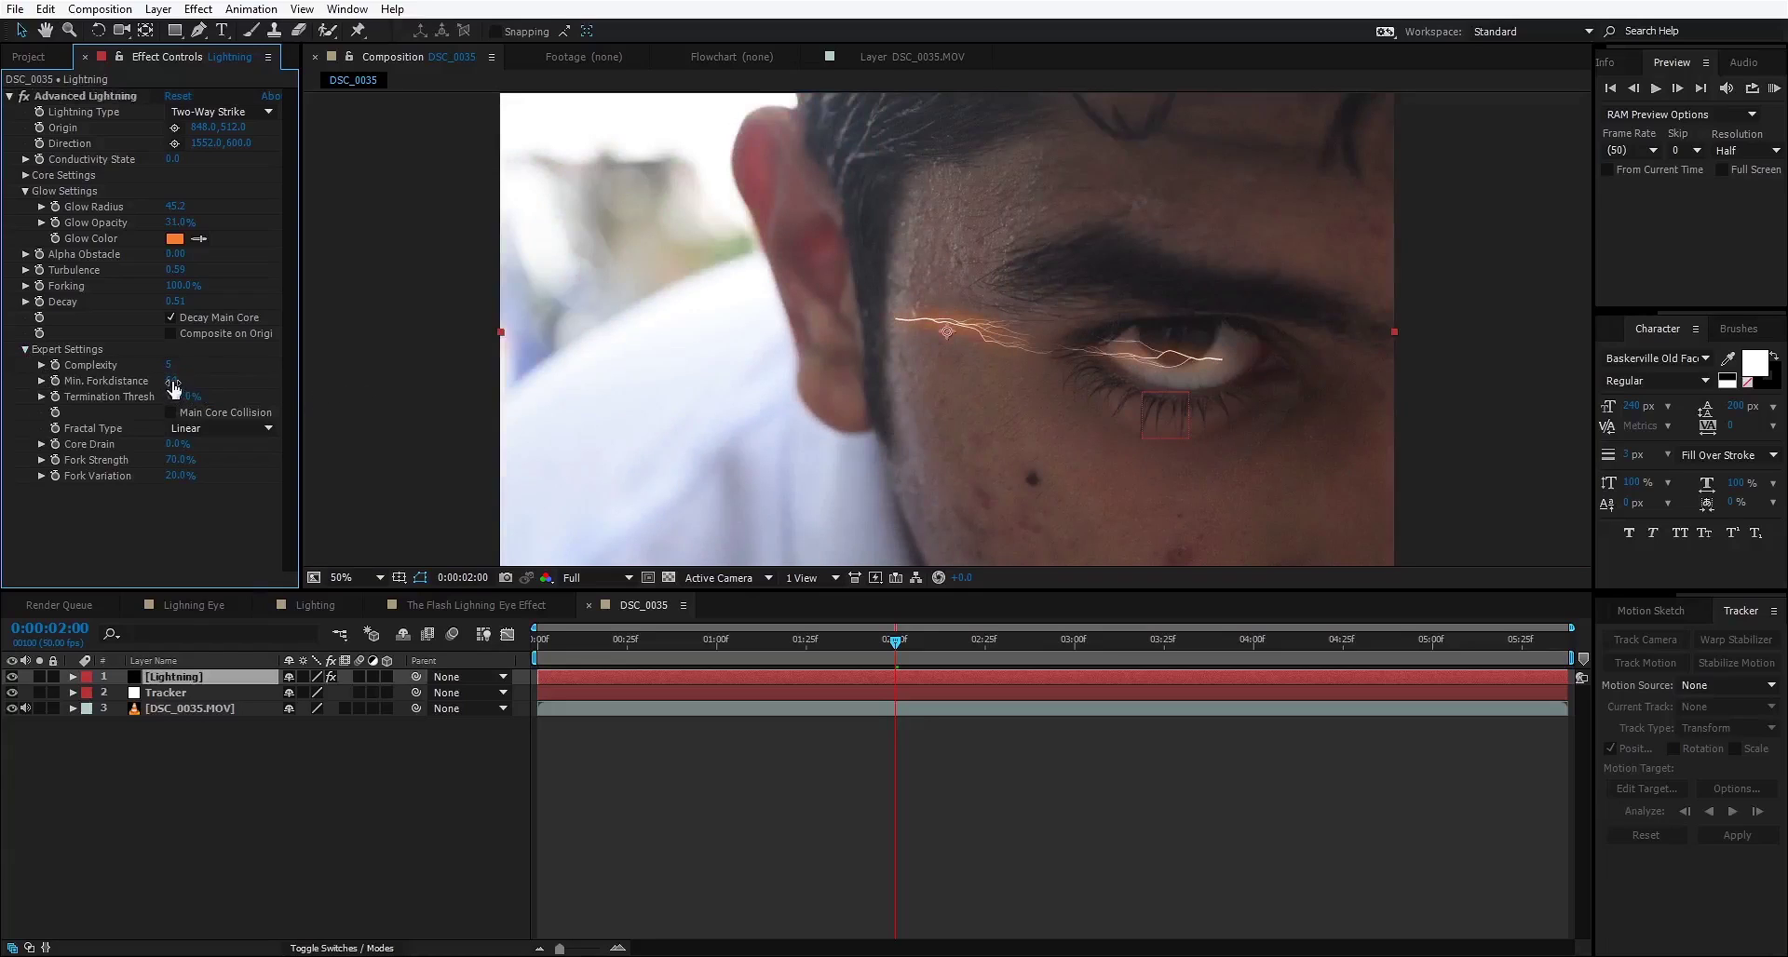
click(173, 380)
text(35)
key(Return)
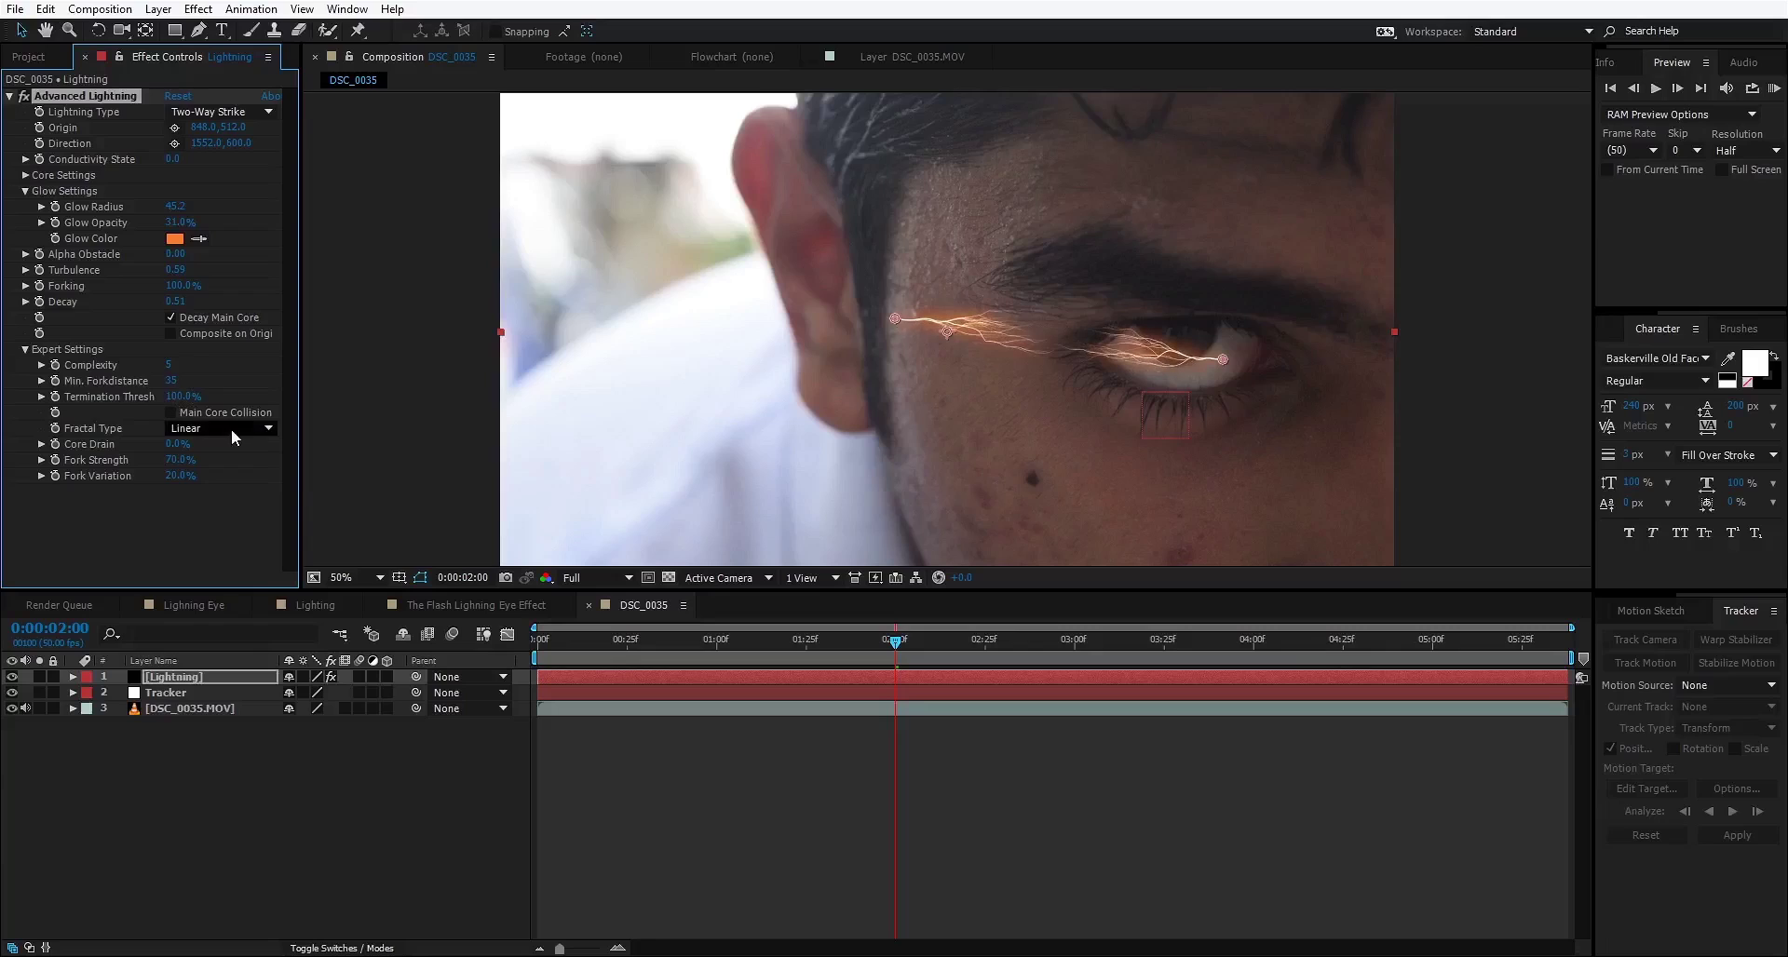
Step: Set Core Drain to about 56% and move the lightning's origin to about 1245, 610 and direction to about 1697, 565, at the eye's corners
mouse_move(180, 444)
mouse_down()
mouse_move(213, 440)
mouse_move(202, 426)
mouse_up()
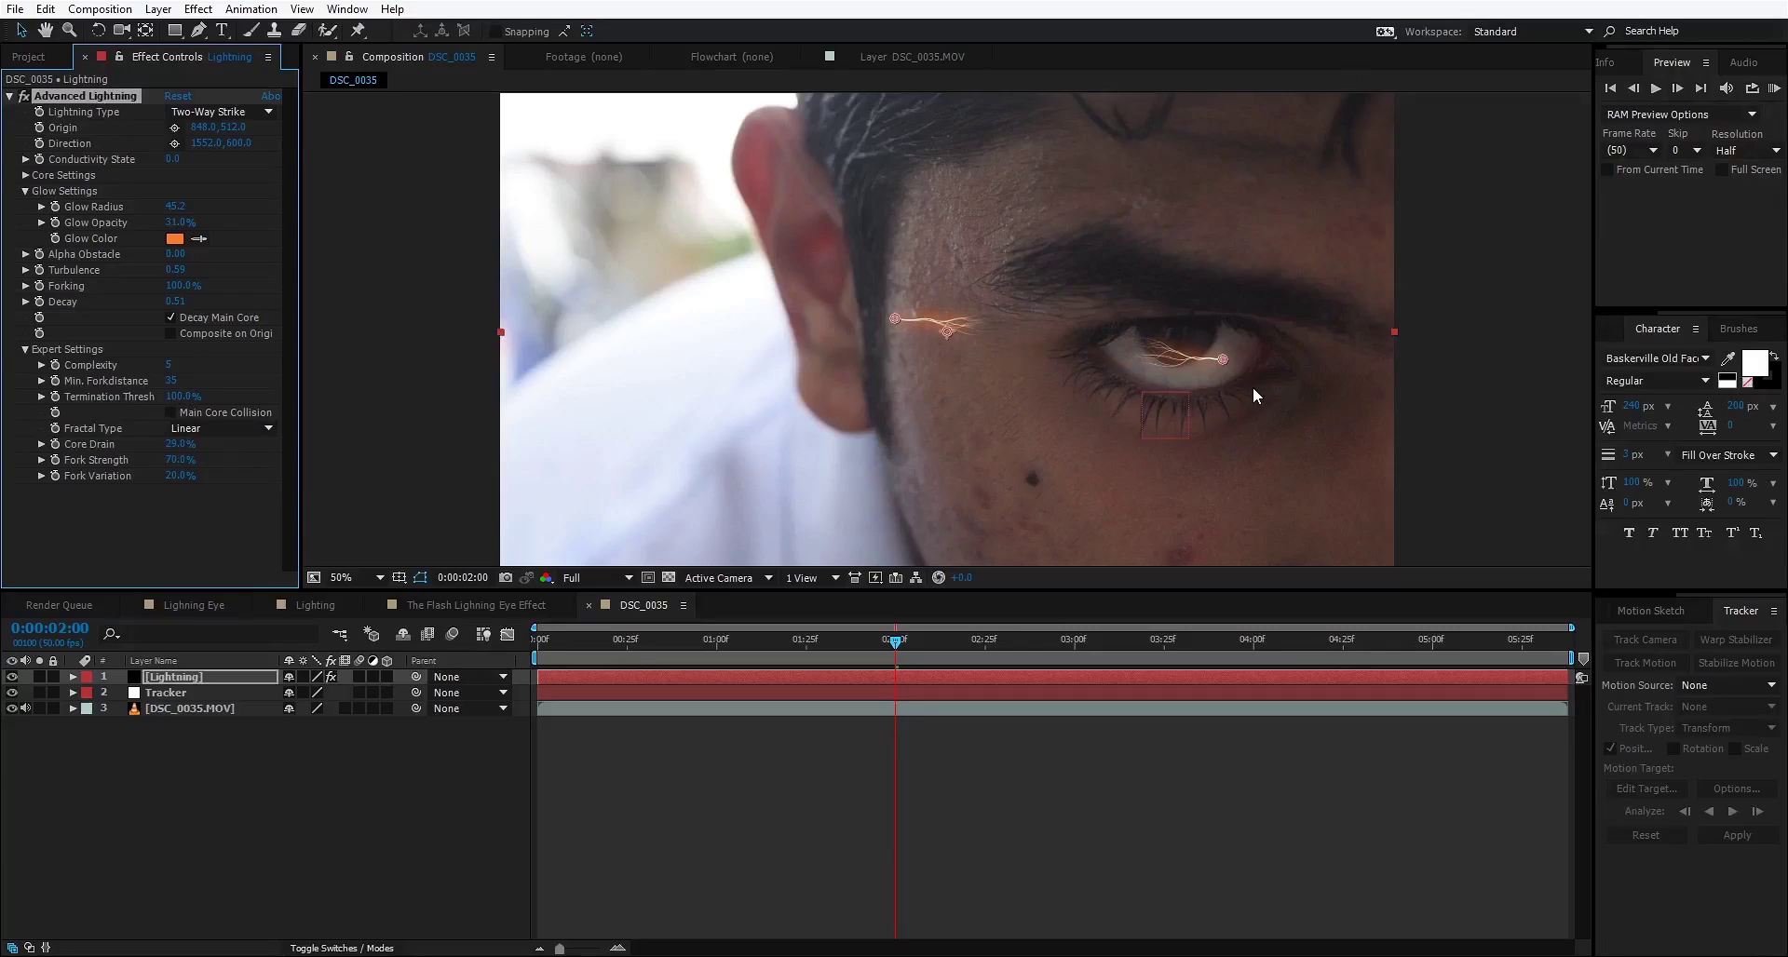
scroll(1253, 387, up, 2)
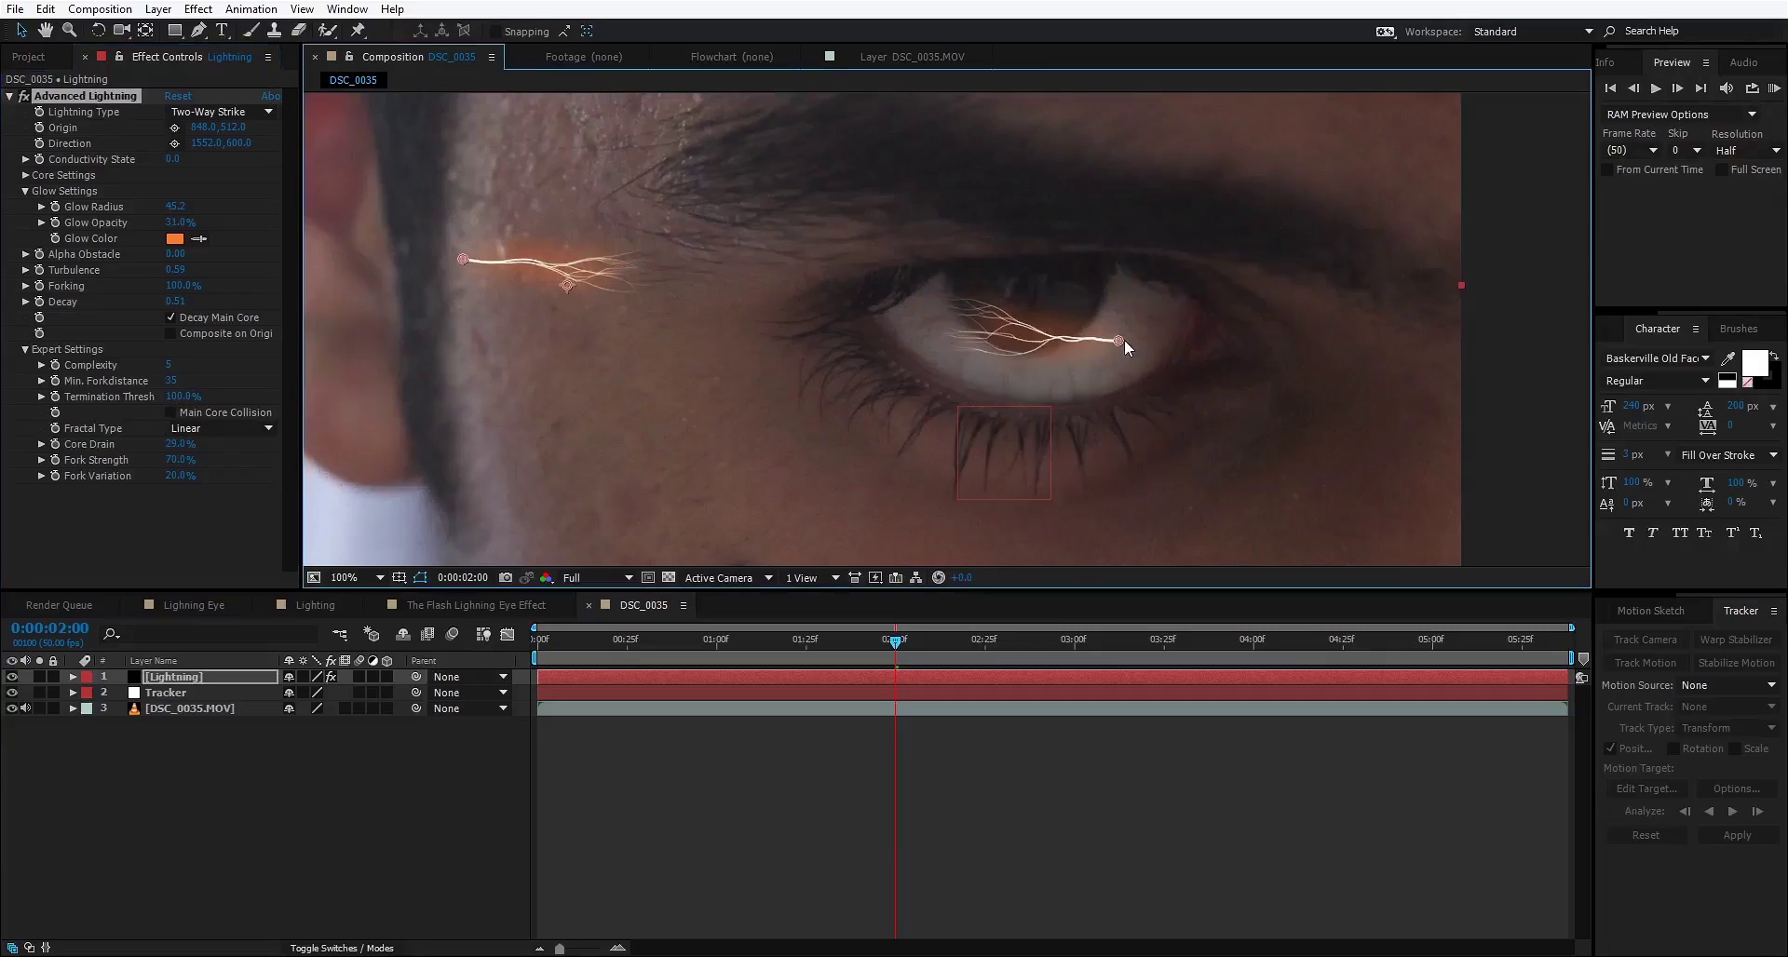
drag(1120, 340, 1503, 347)
drag(655, 306, 972, 377)
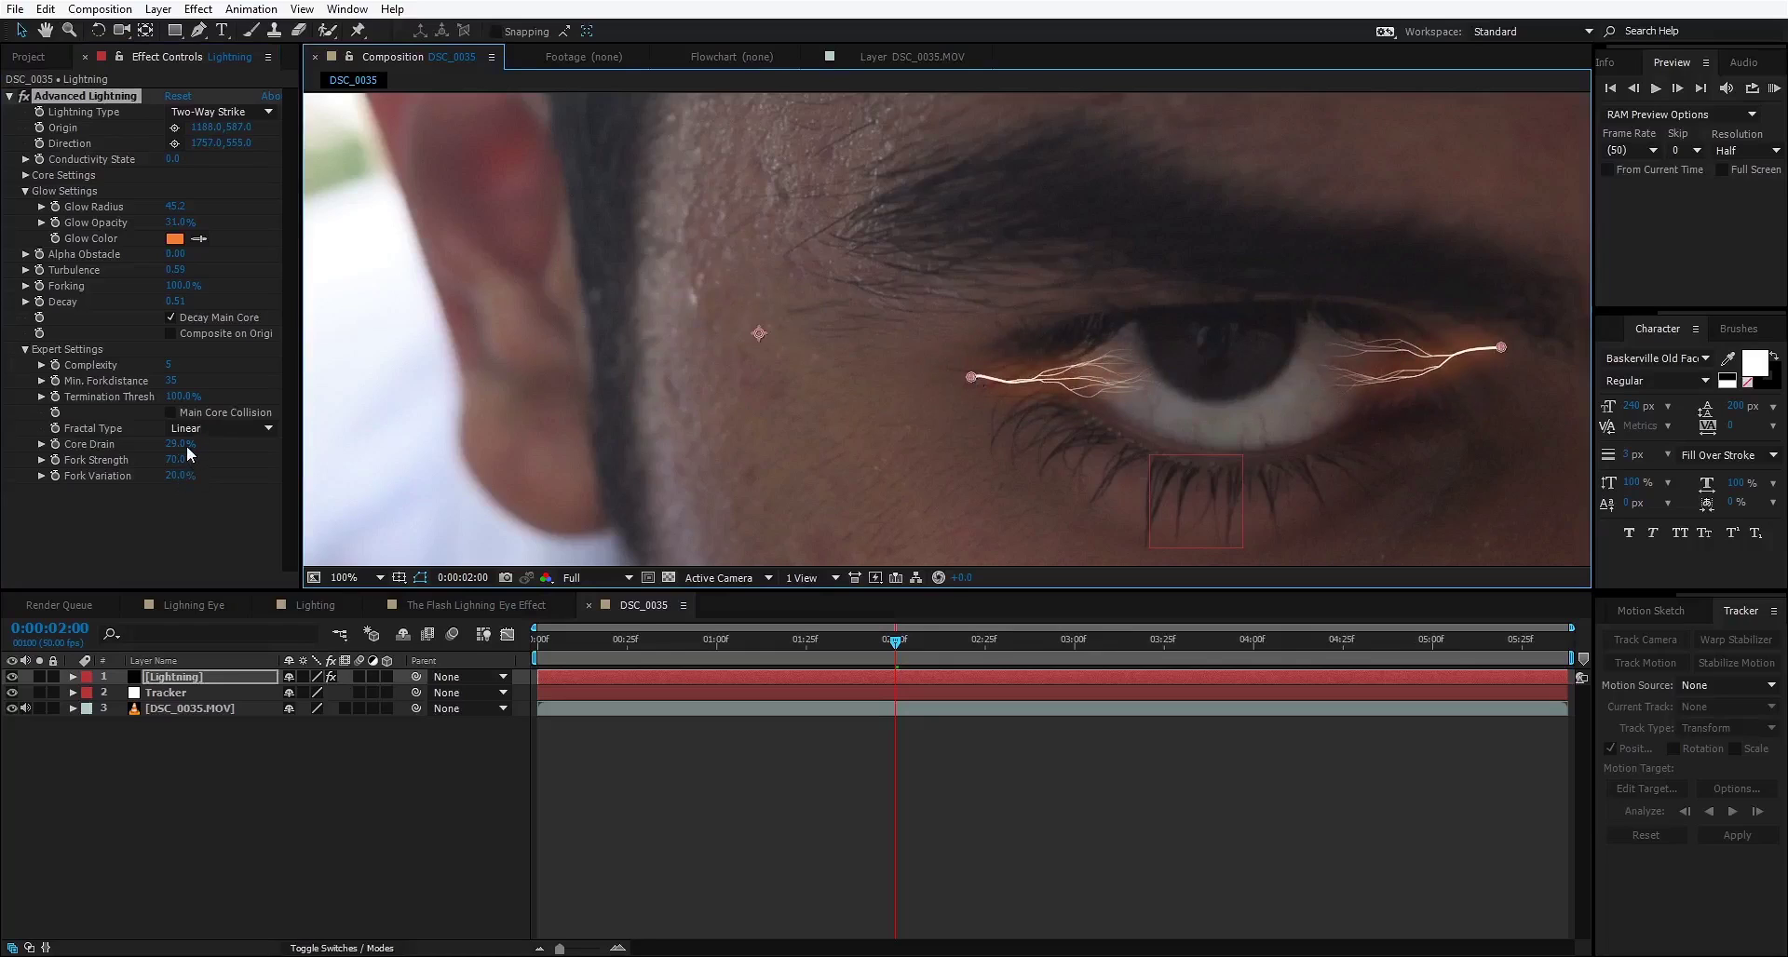
drag(181, 444, 210, 446)
drag(1494, 348, 1444, 356)
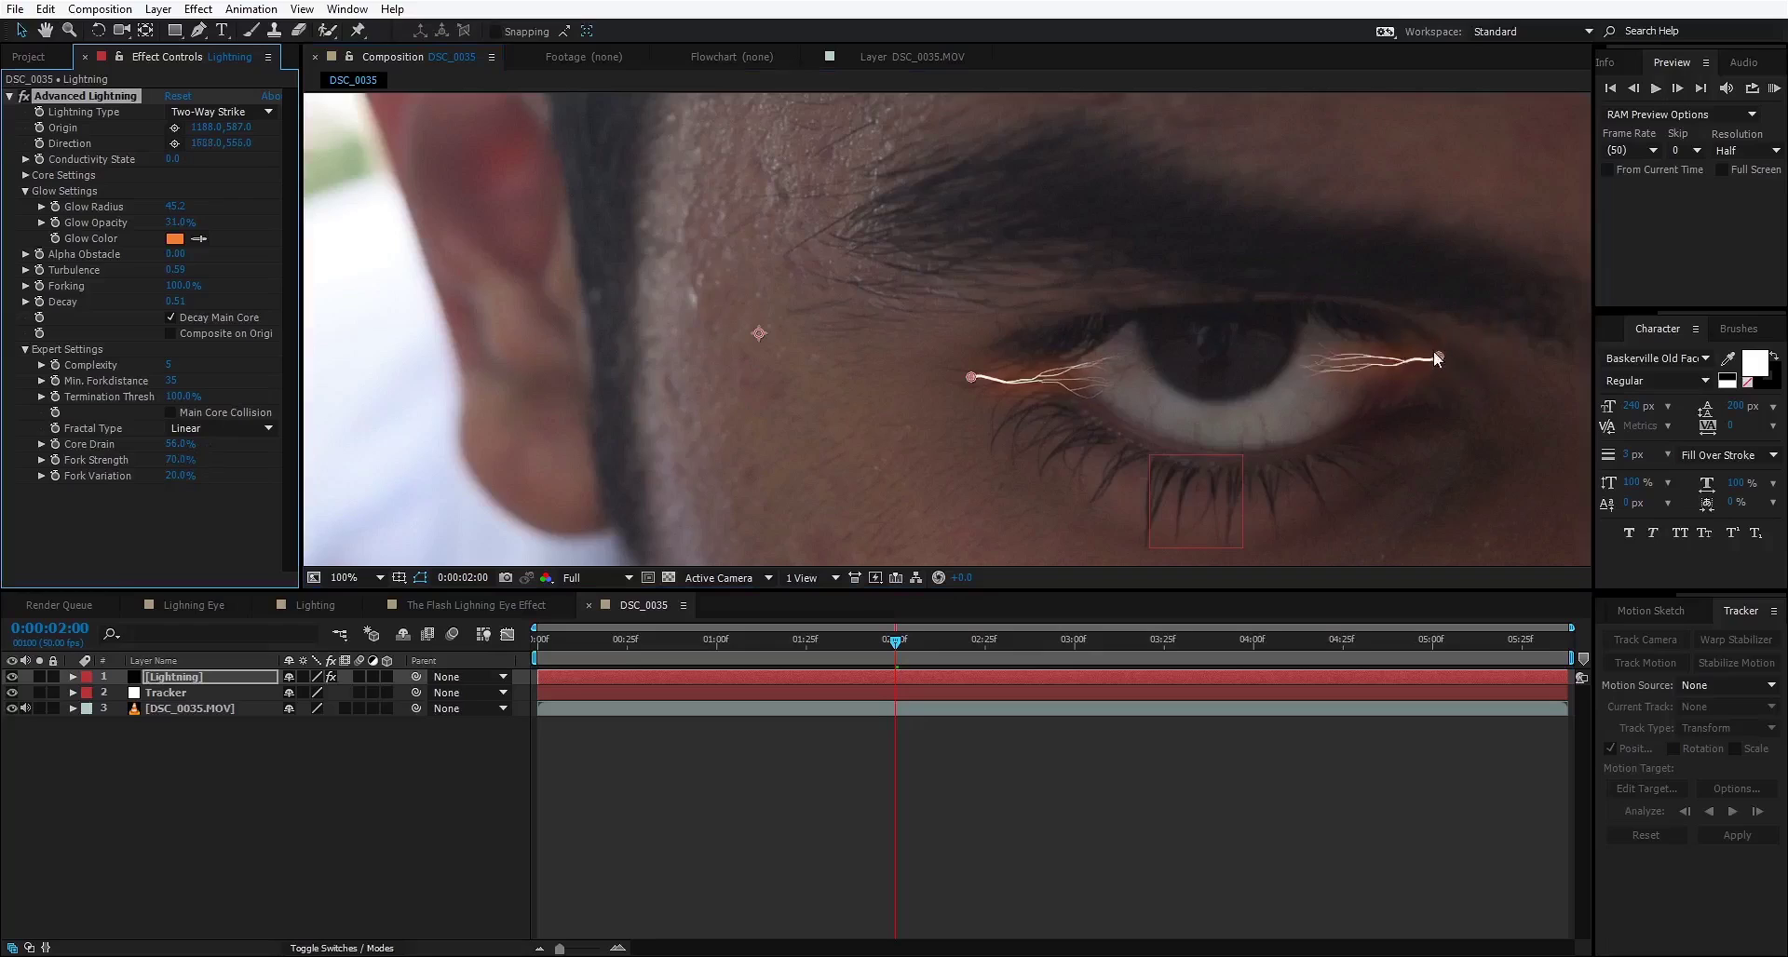
drag(971, 378, 1026, 394)
key(F2)
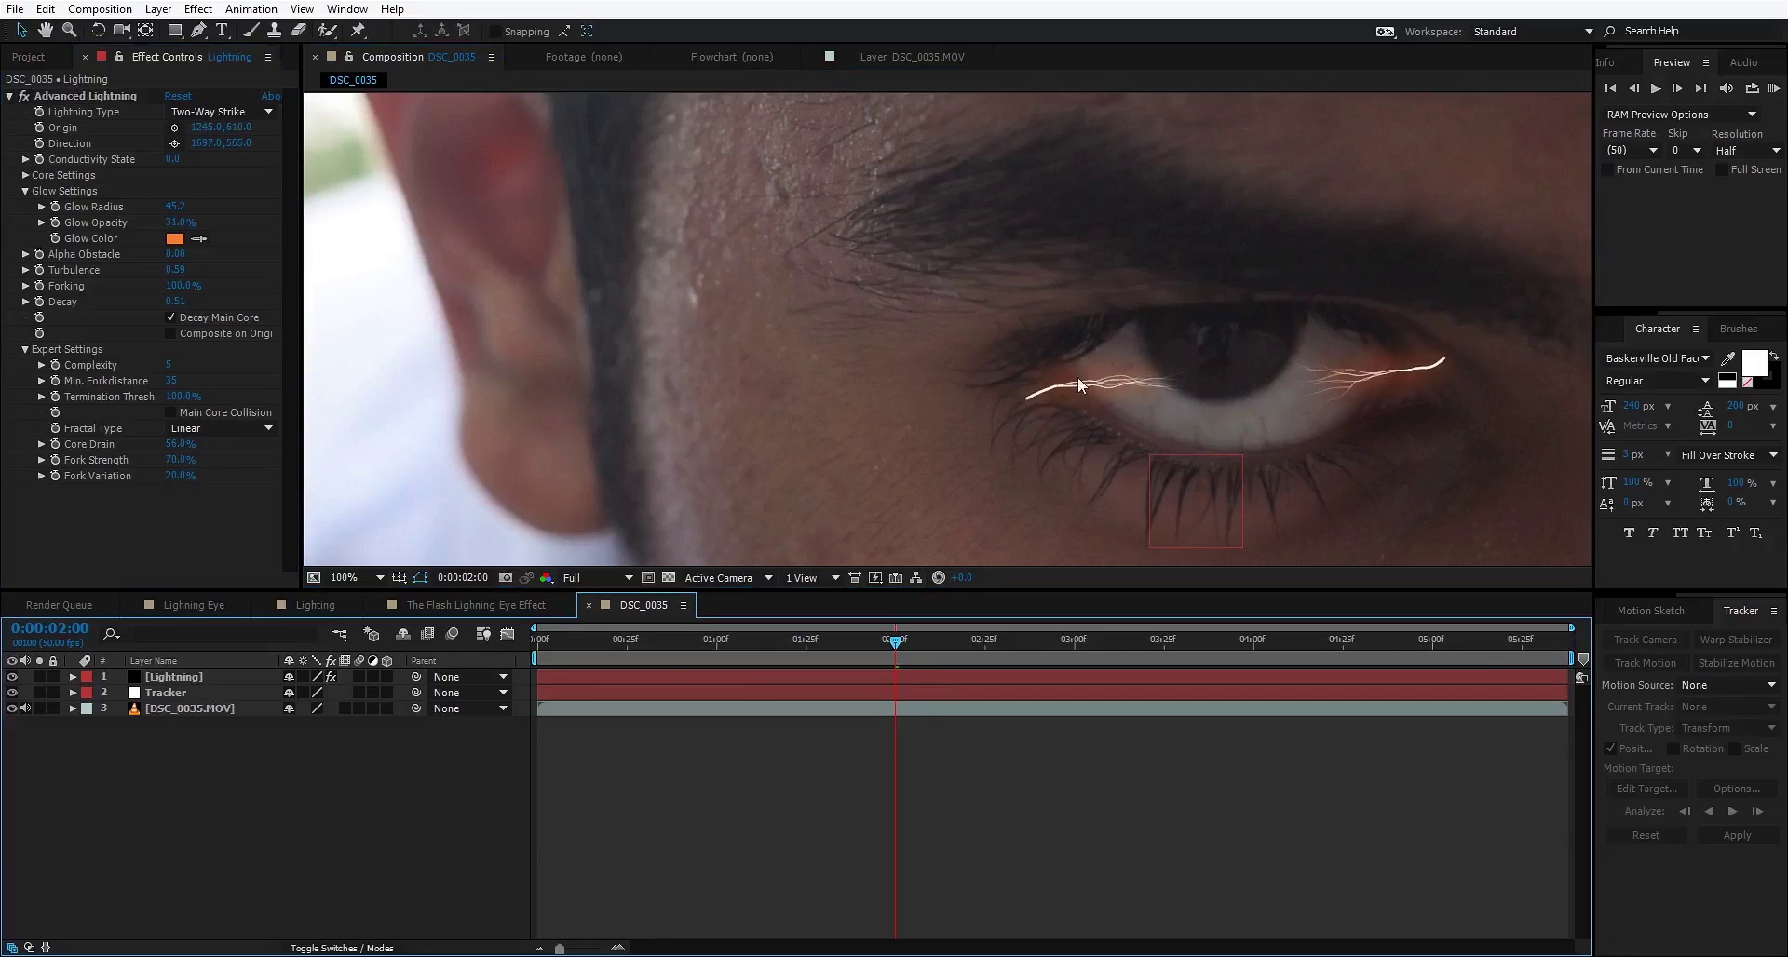
Step: Animate the lightning's Conductivity State with the expression wiggle(5,20) and preview the Lightning layer in solo
click(41, 166)
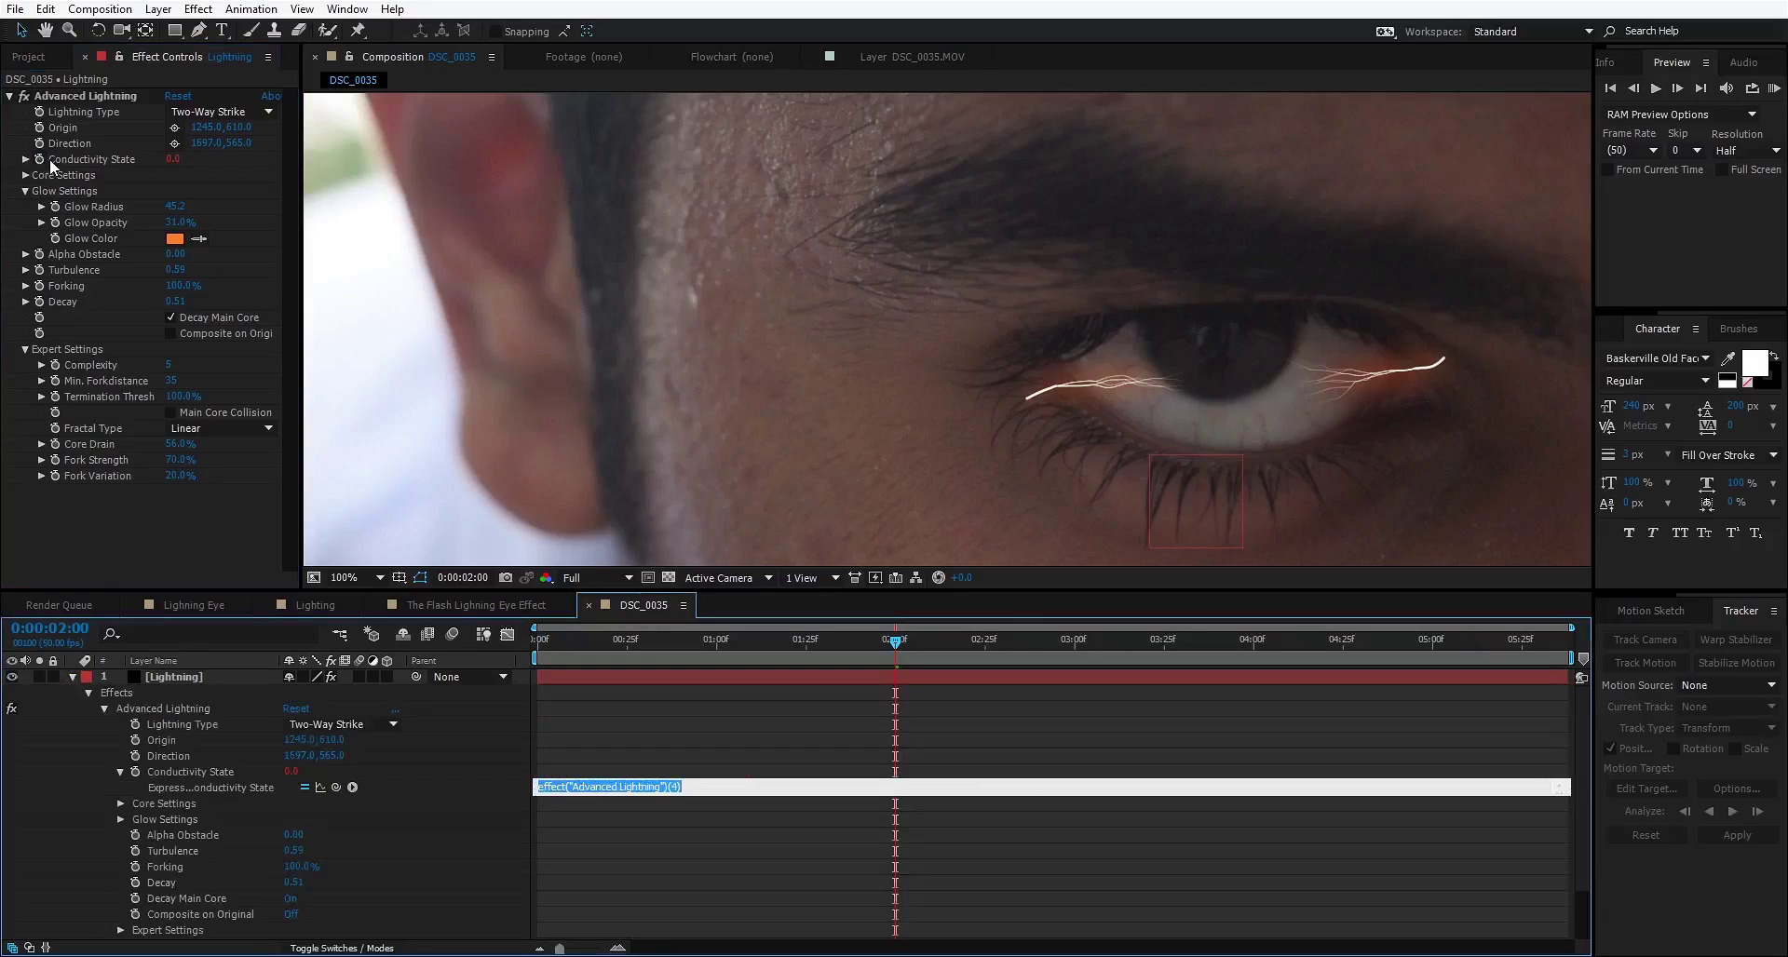
text(wiggle()
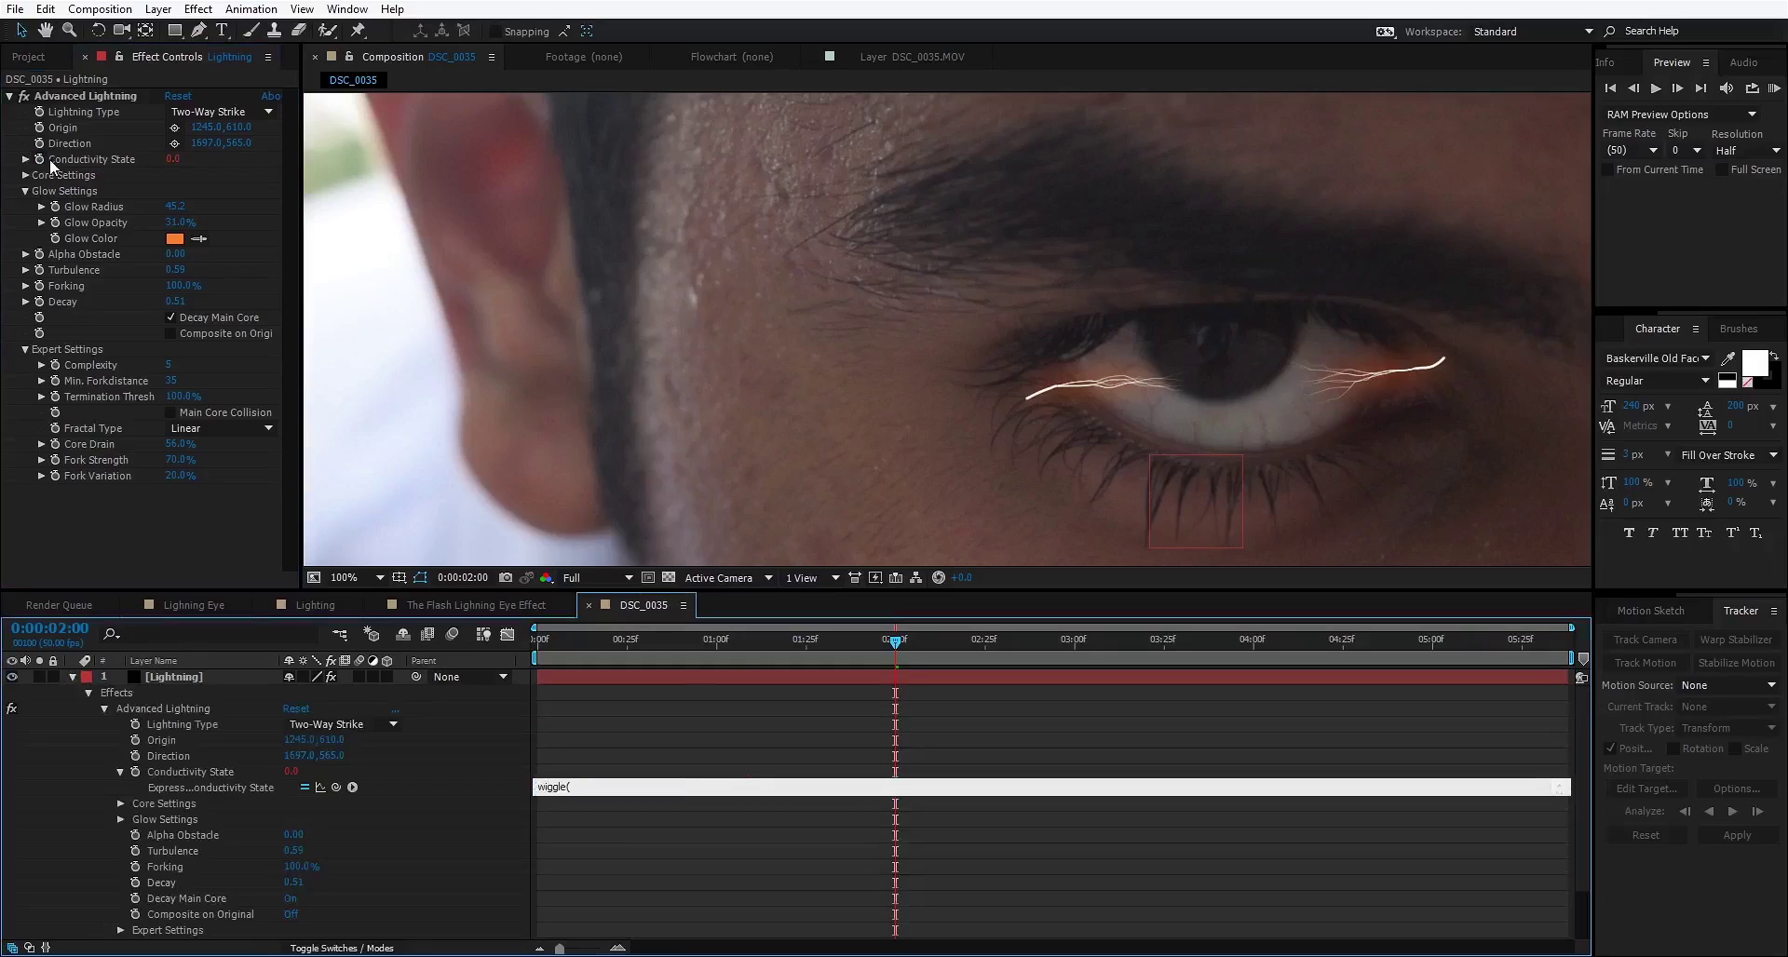
text(5,20)
click(368, 828)
click(72, 677)
click(39, 677)
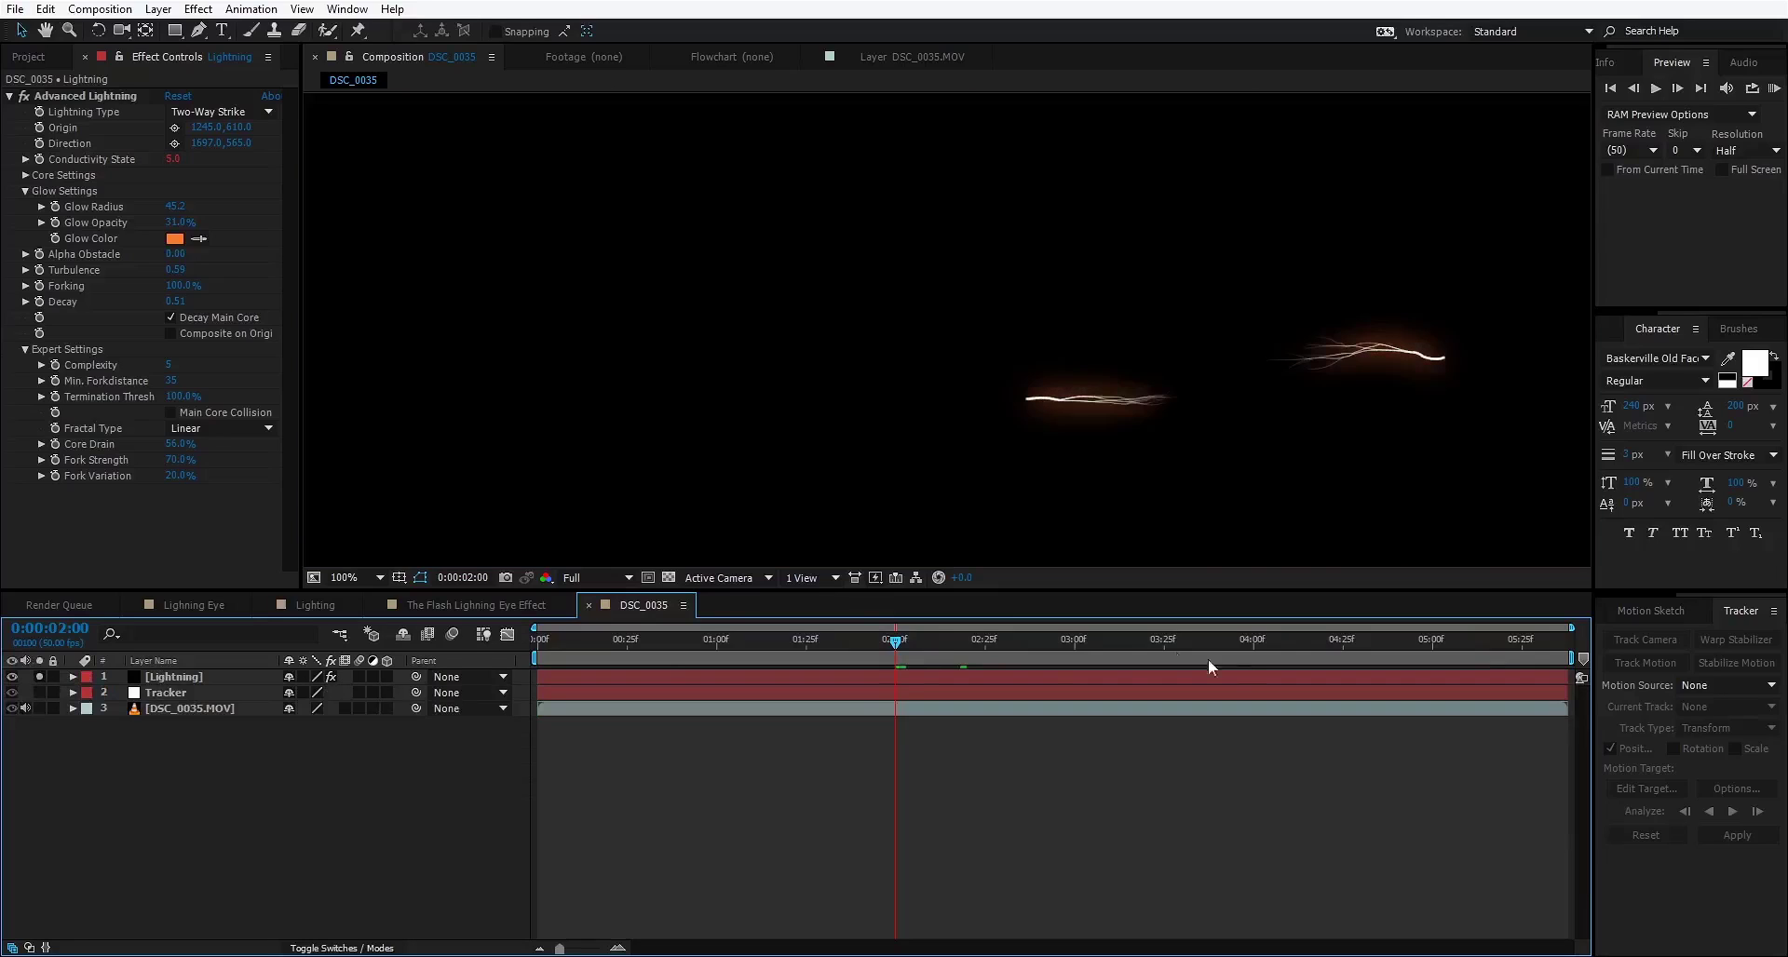
mouse_move(890, 645)
mouse_down()
mouse_move(1024, 648)
mouse_move(892, 665)
mouse_up()
click(39, 677)
Step: Parent the Lightning layer to the Tracker layer and check that it follows the eye
click(298, 678)
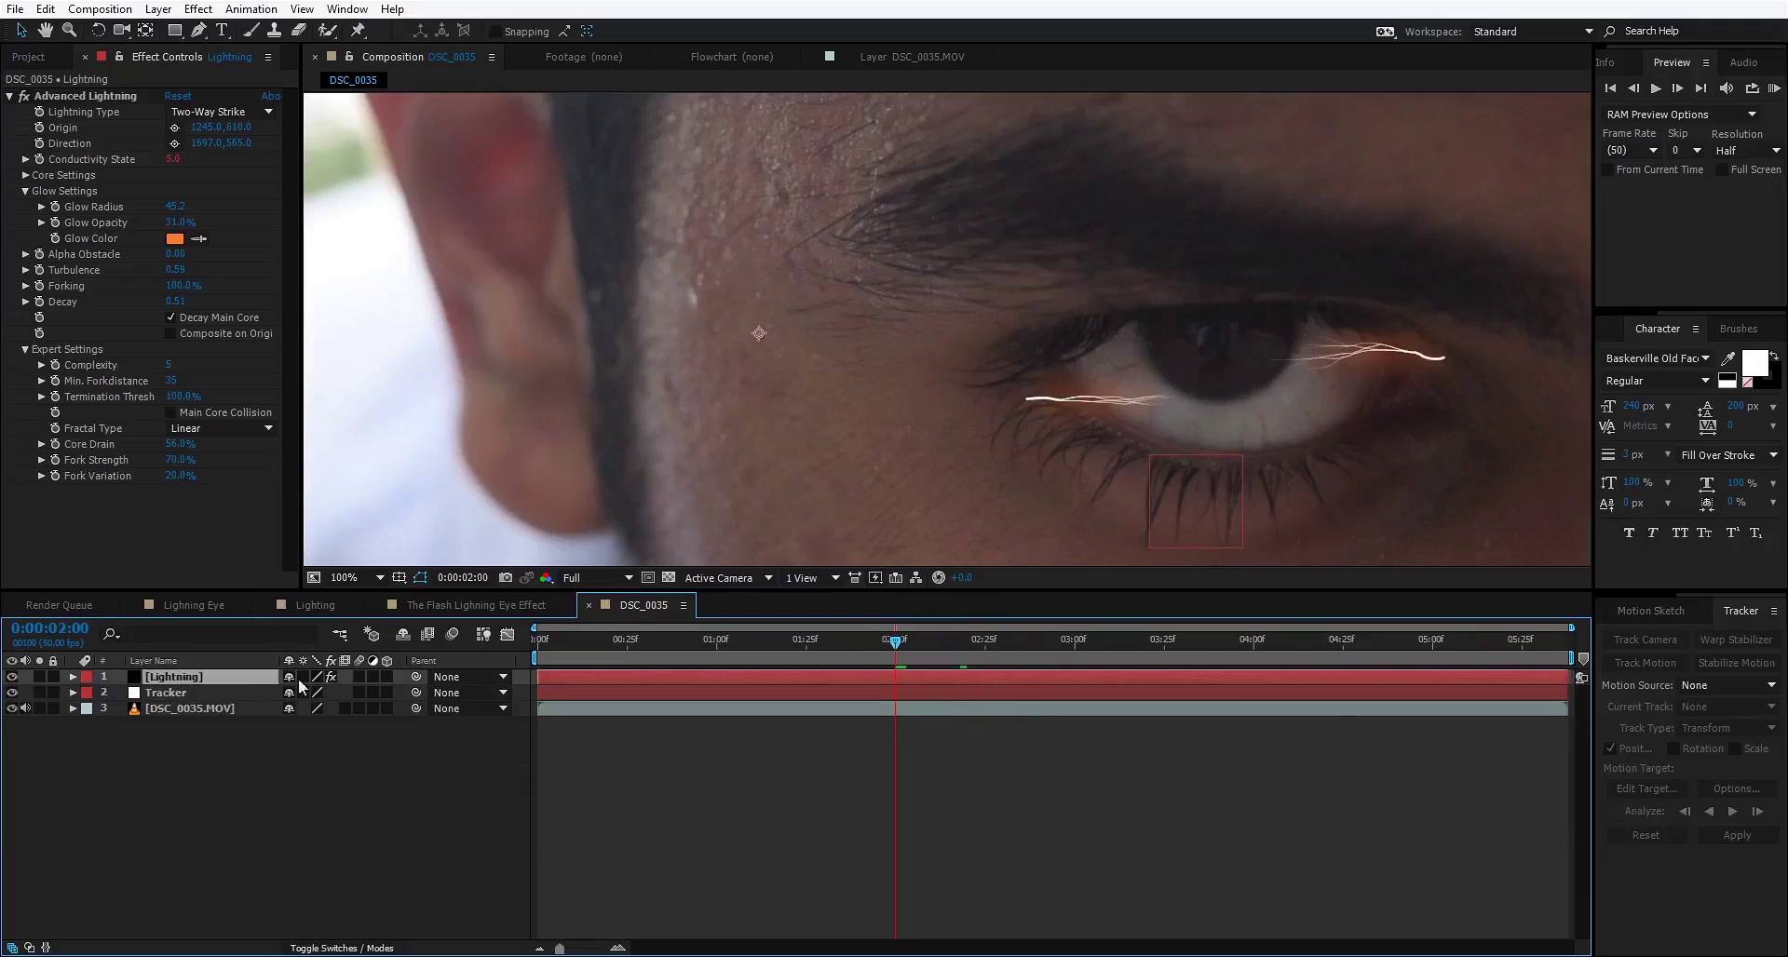
drag(415, 676, 250, 697)
mouse_move(911, 649)
mouse_down()
mouse_move(959, 645)
mouse_move(896, 651)
mouse_up()
Step: Duplicate the Lightning layer and move the copy's origin to about 1252, 642 and direction to about 1705, 584, below the first bolt
key(ctrl+d)
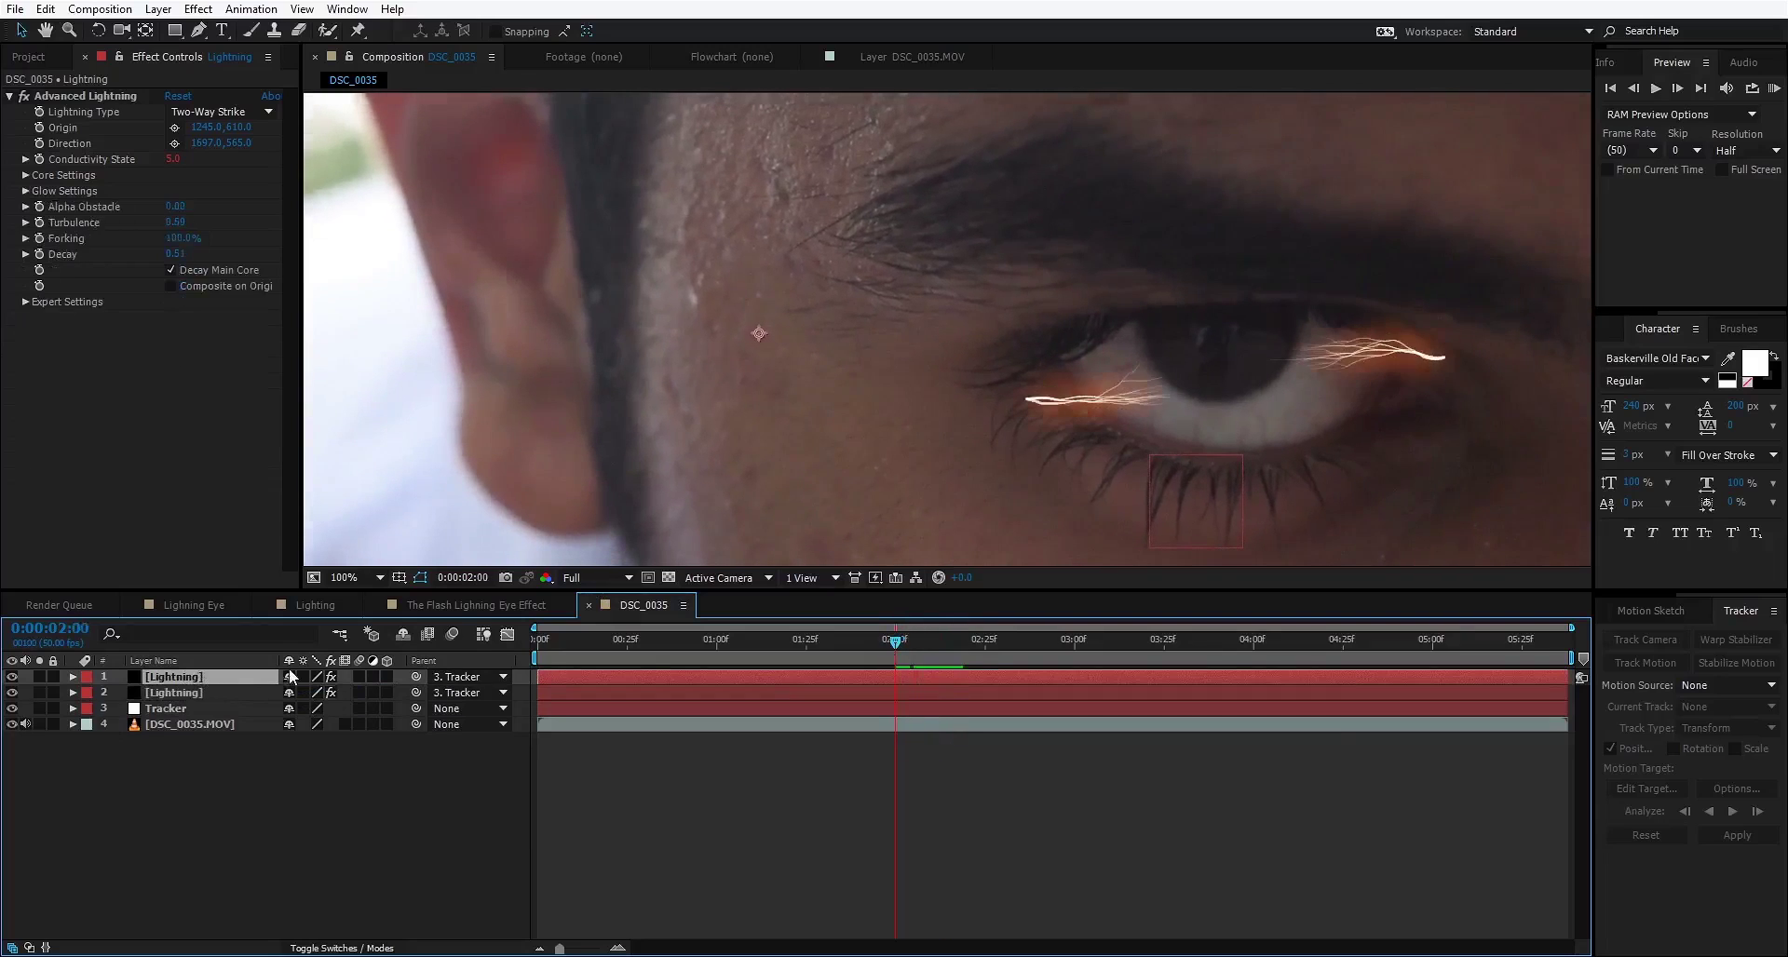
click(93, 100)
drag(1024, 399, 1010, 394)
mouse_move(1445, 359)
mouse_down()
mouse_move(1443, 404)
mouse_move(1461, 327)
mouse_move(1443, 383)
mouse_up()
drag(1002, 382, 1026, 423)
drag(1444, 382, 1452, 373)
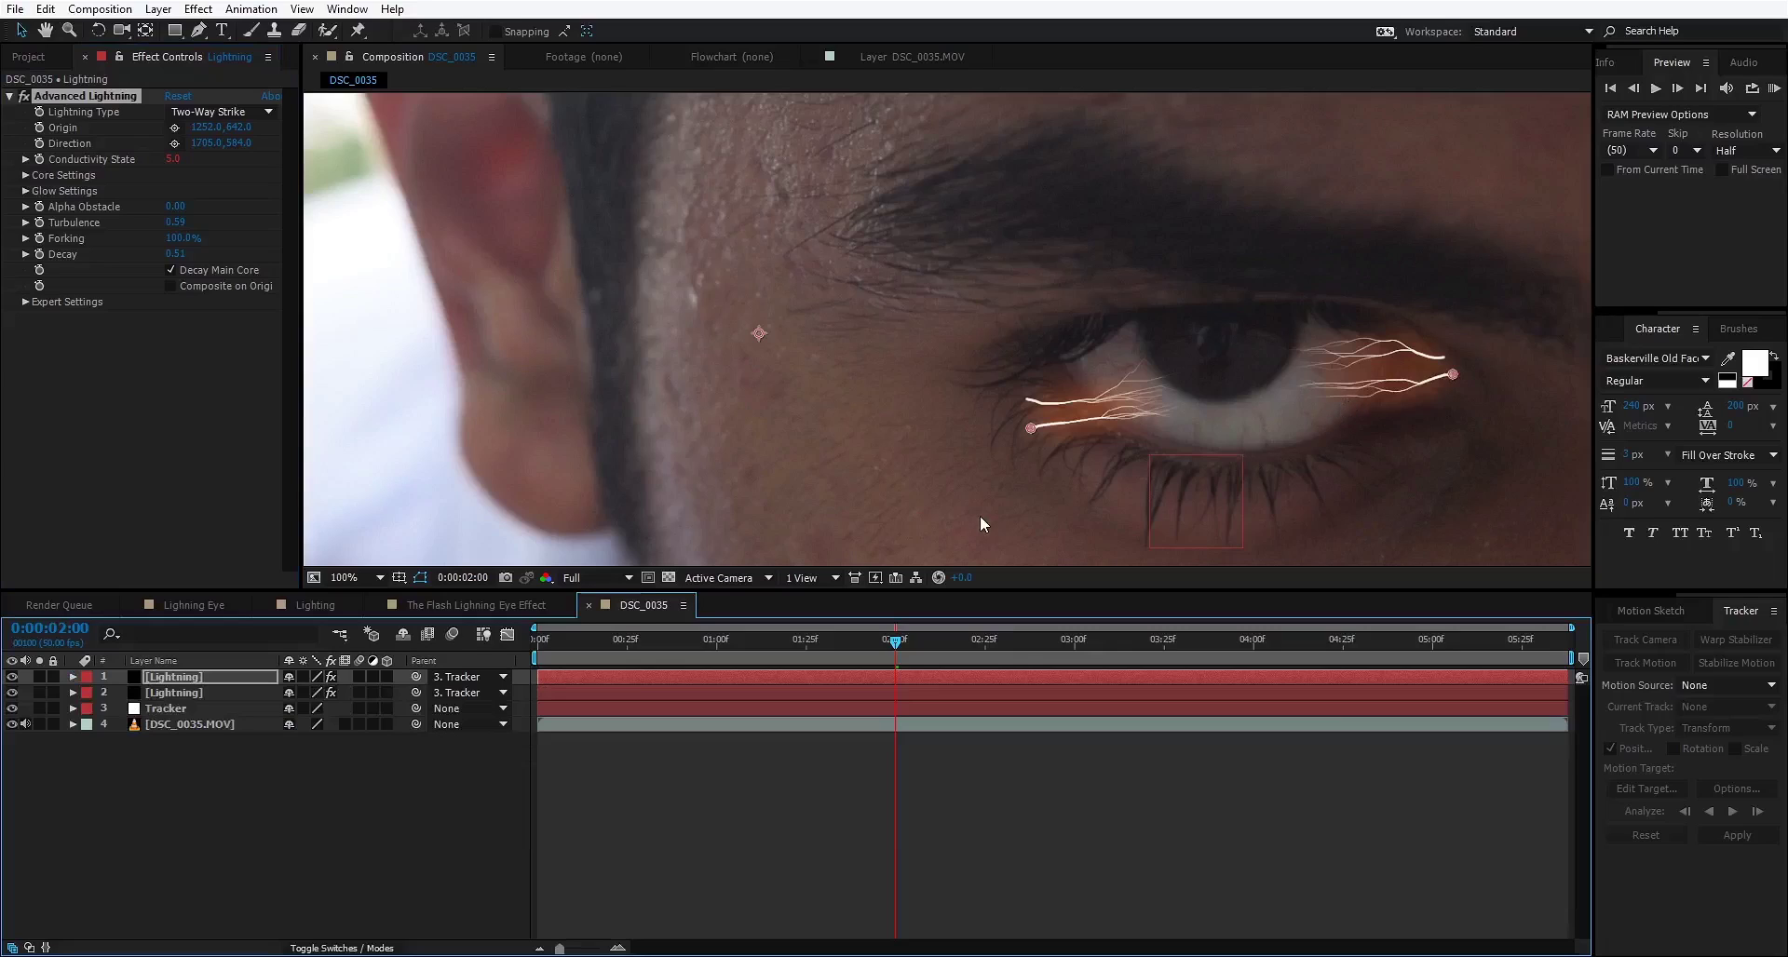
Step: Change the duplicate's Conductivity State expression to wiggle(5,20)+25 and preview the two bolts moving differently
key(u)
key(u)
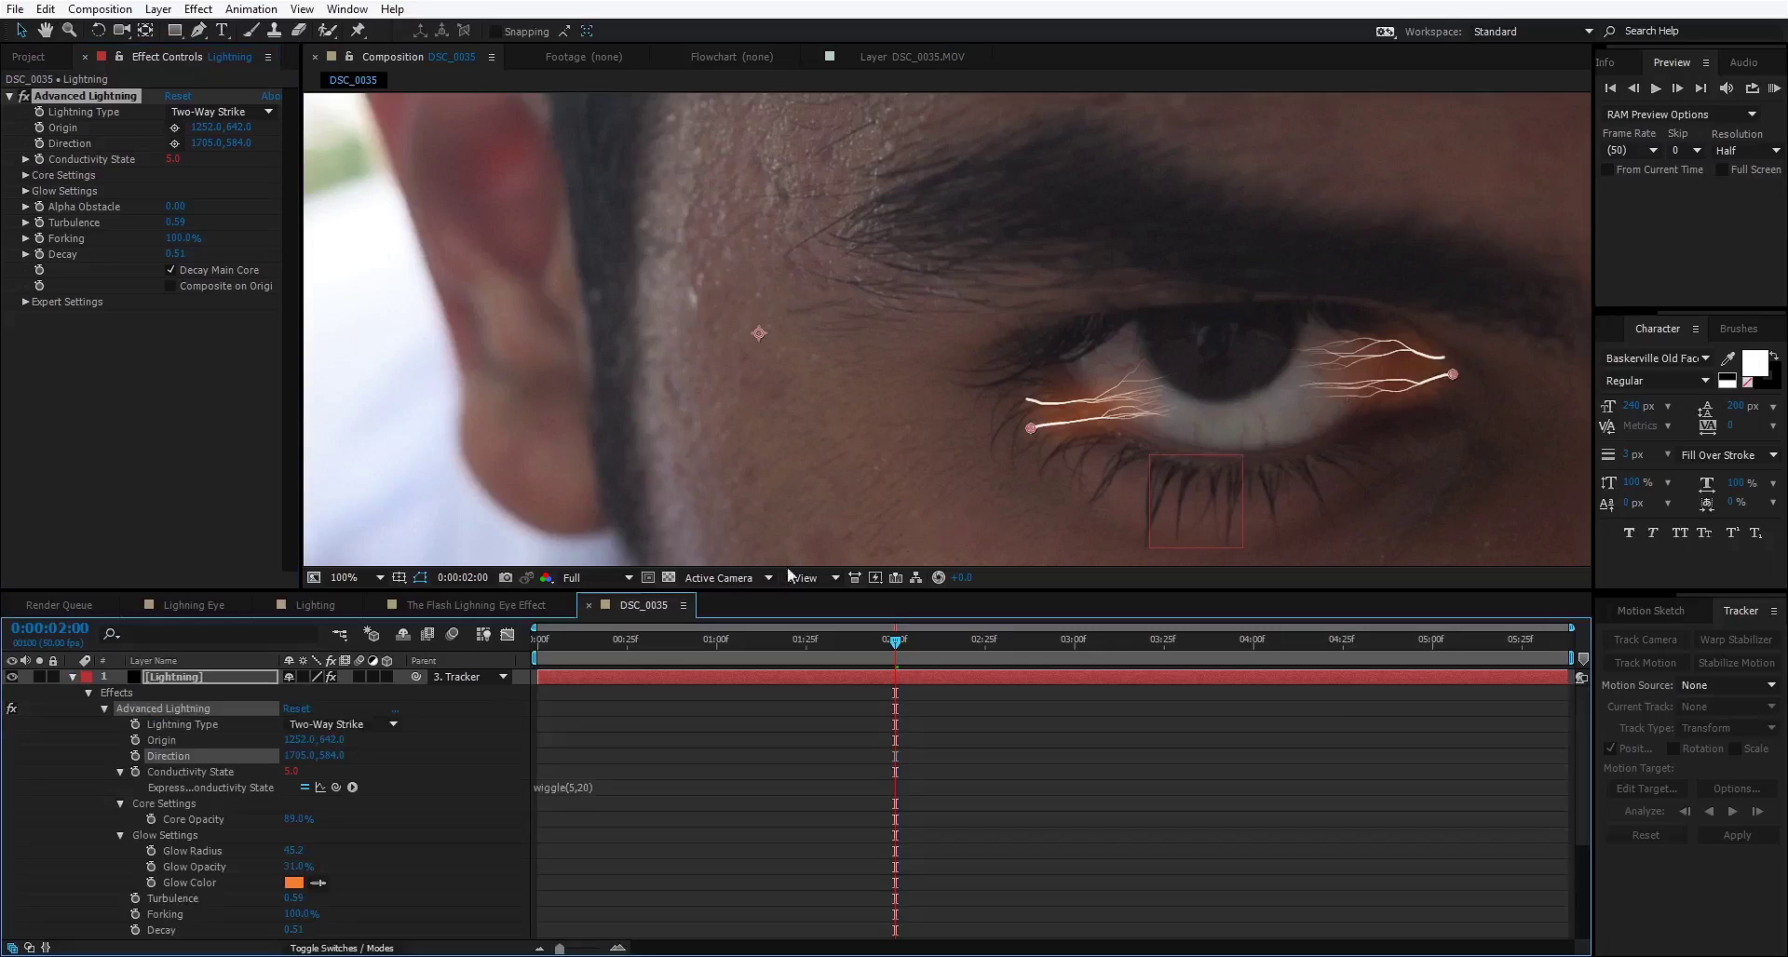
click(574, 786)
click(623, 787)
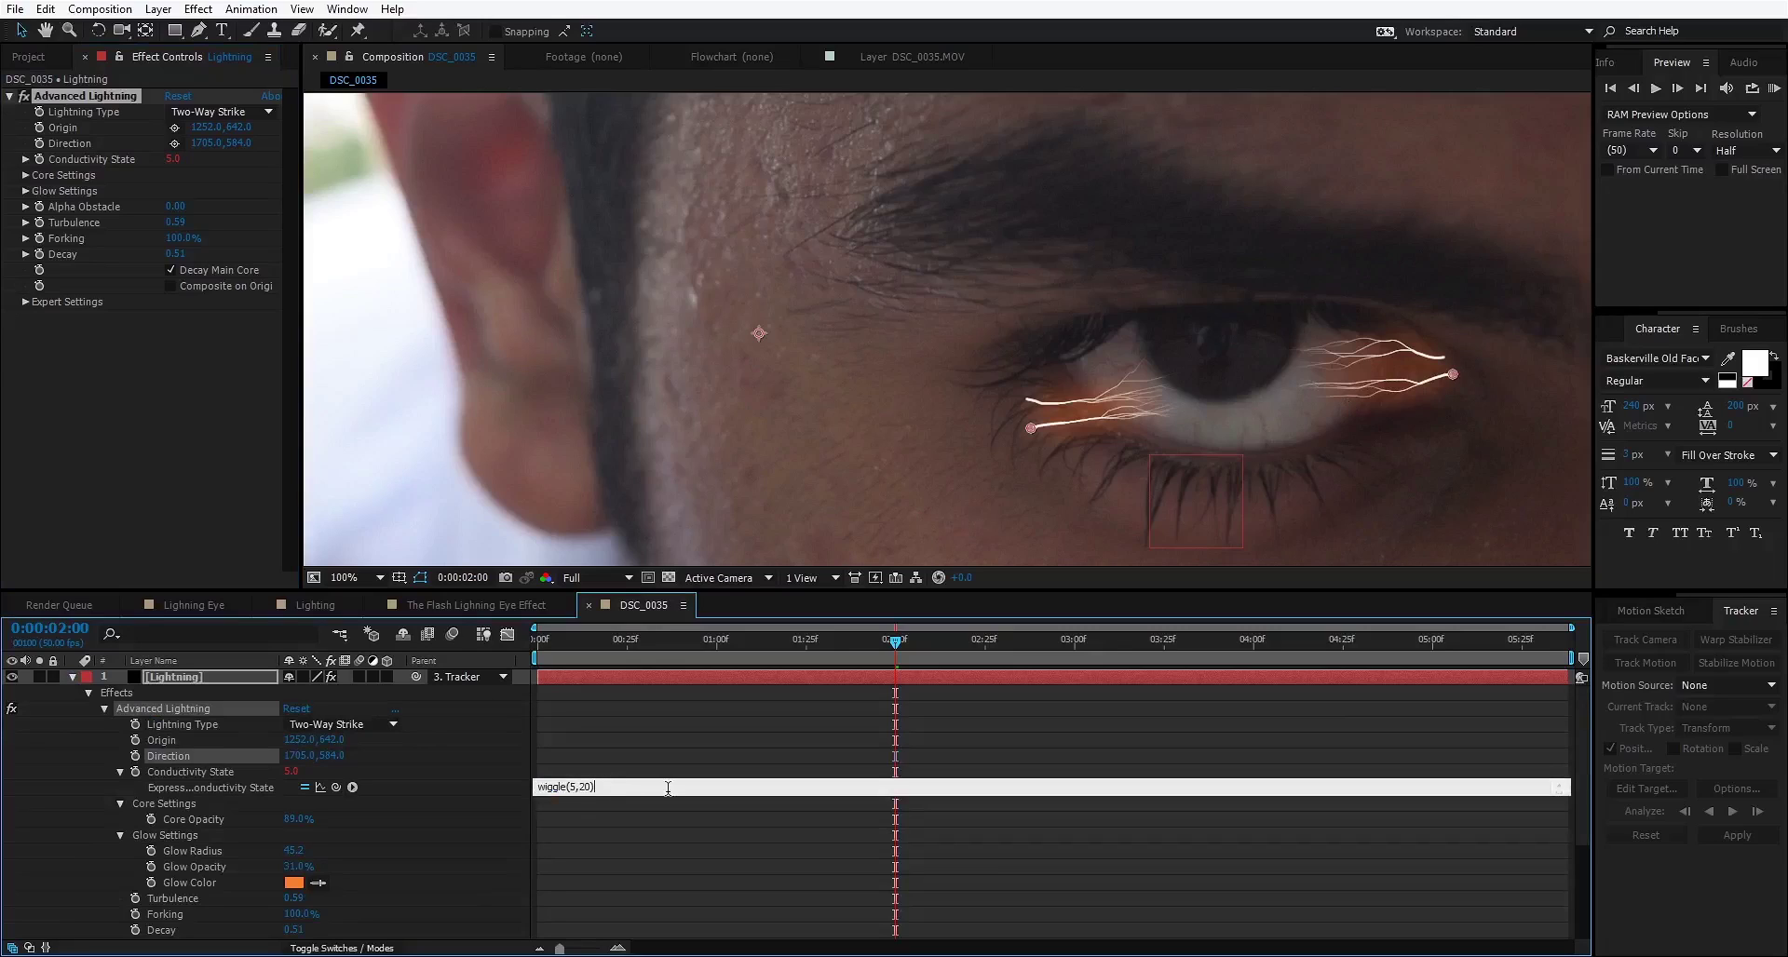
text(+25)
click(482, 759)
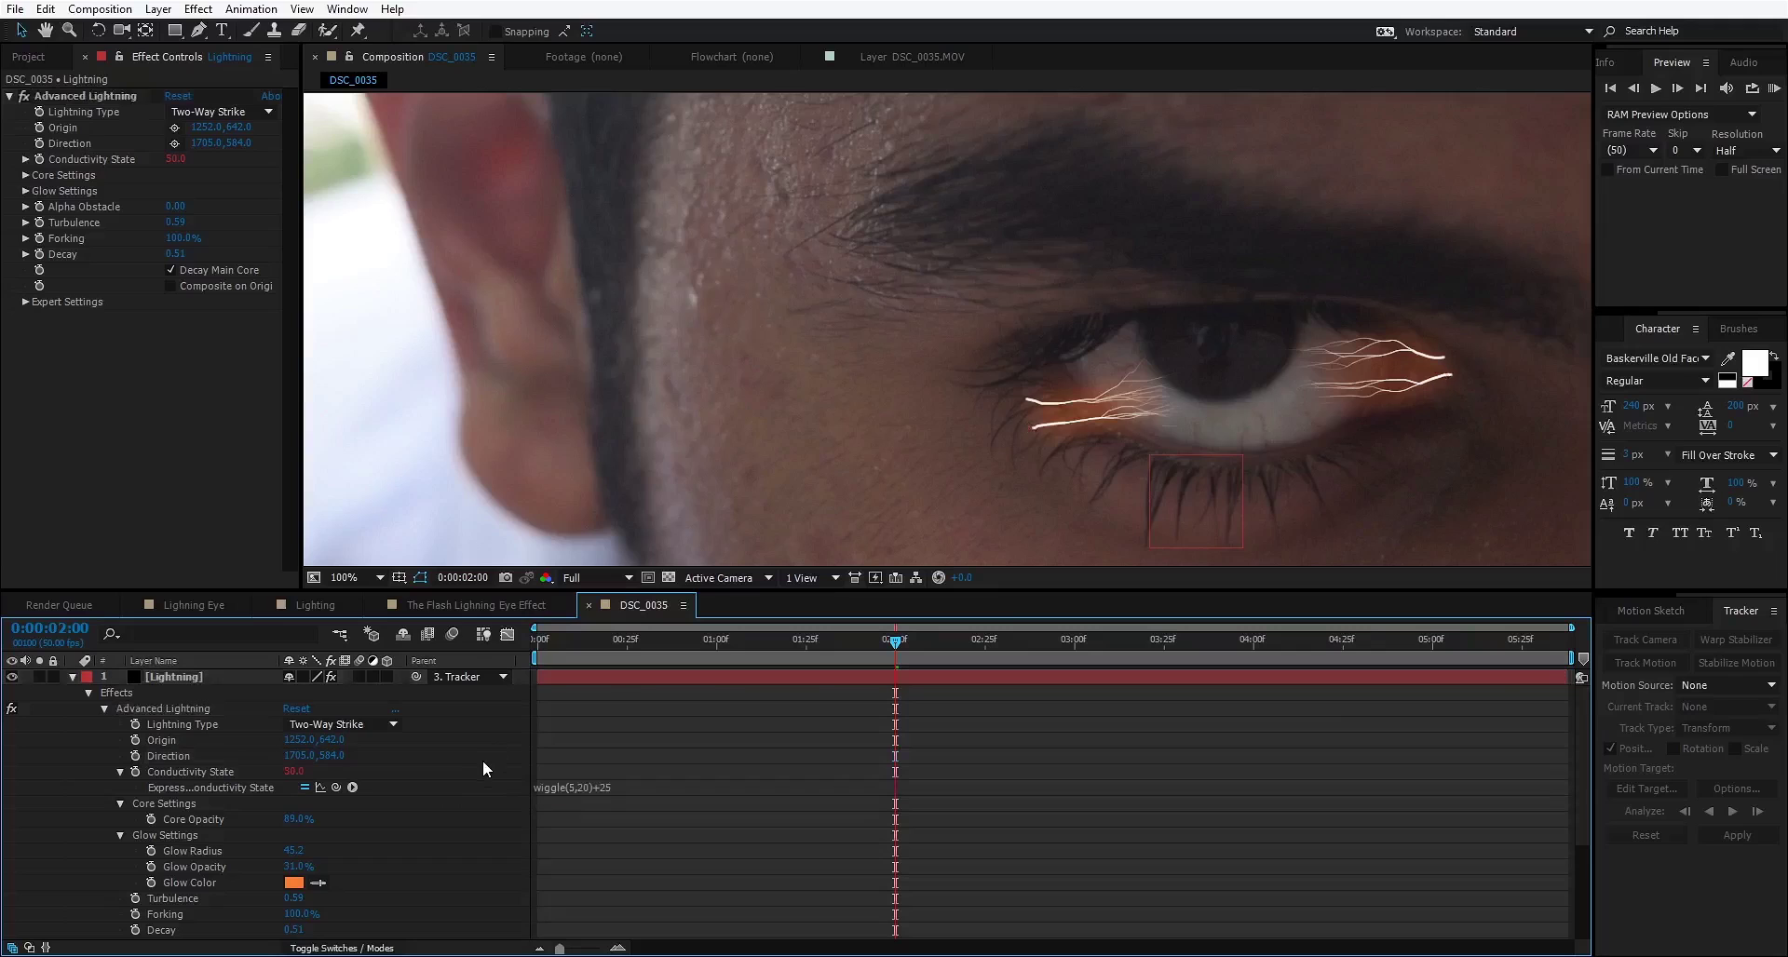
drag(818, 649, 898, 650)
click(71, 676)
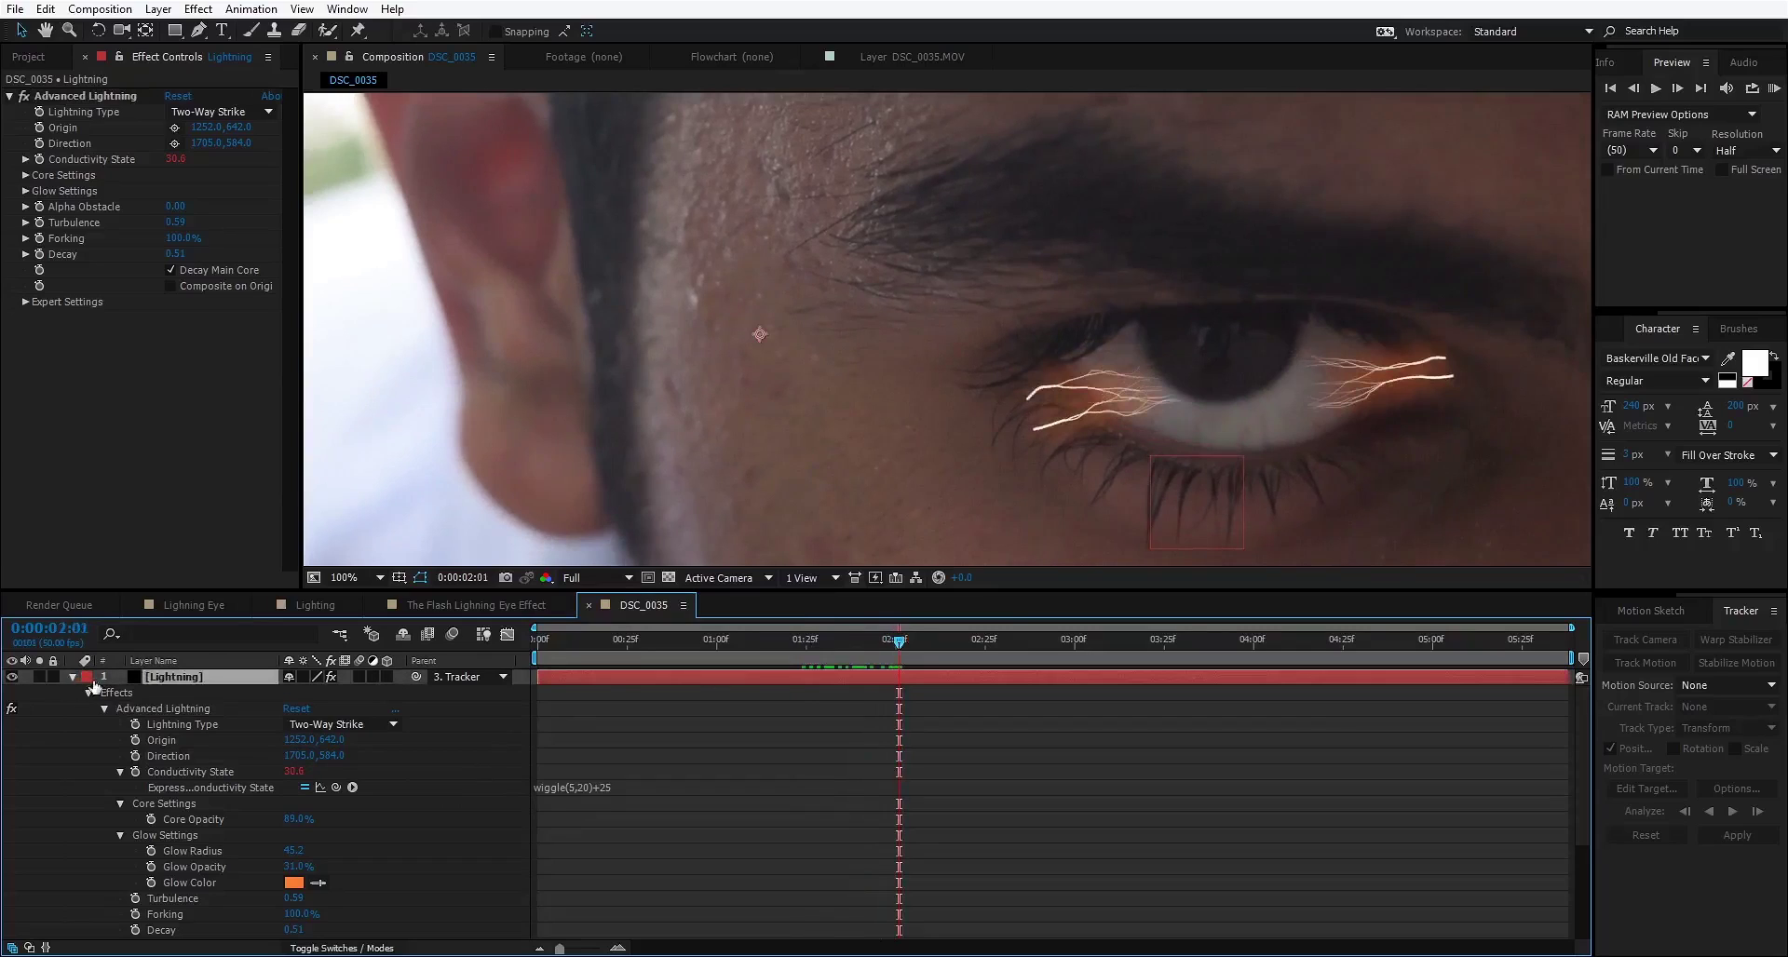
click(72, 677)
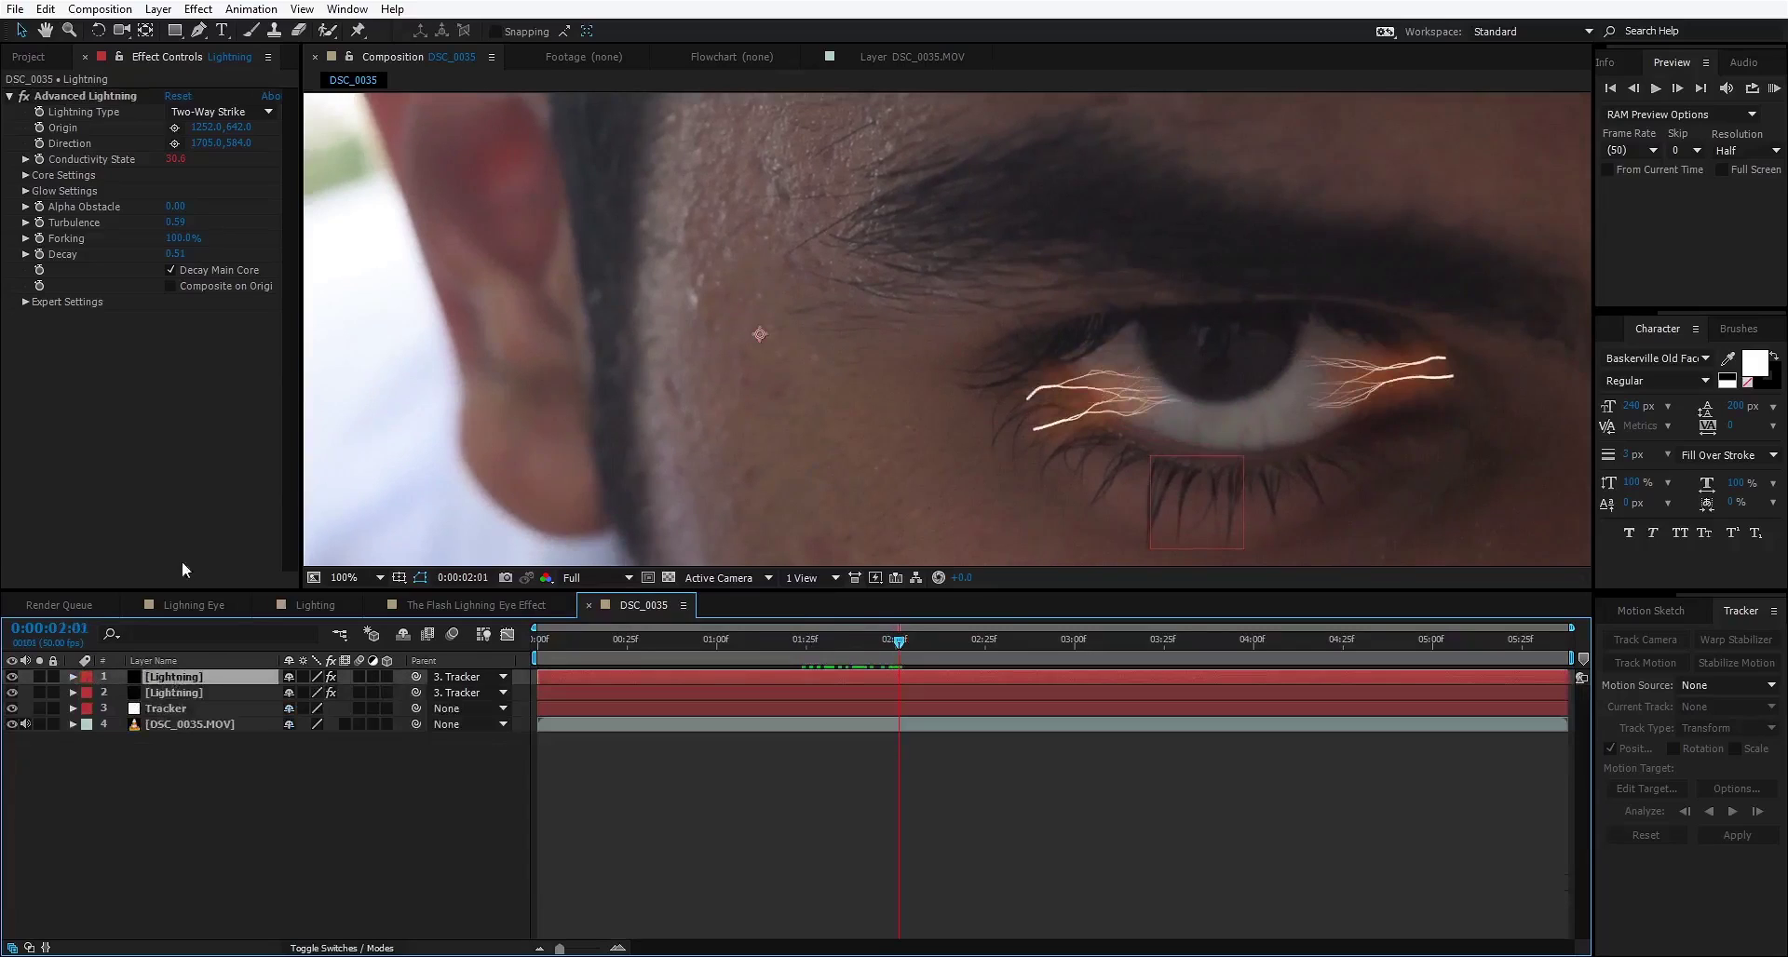
Step: Duplicate the top Lightning layer and move the new copy's origin to about 1211, 584 and direction to about 1679, 558
key(ctrl+d)
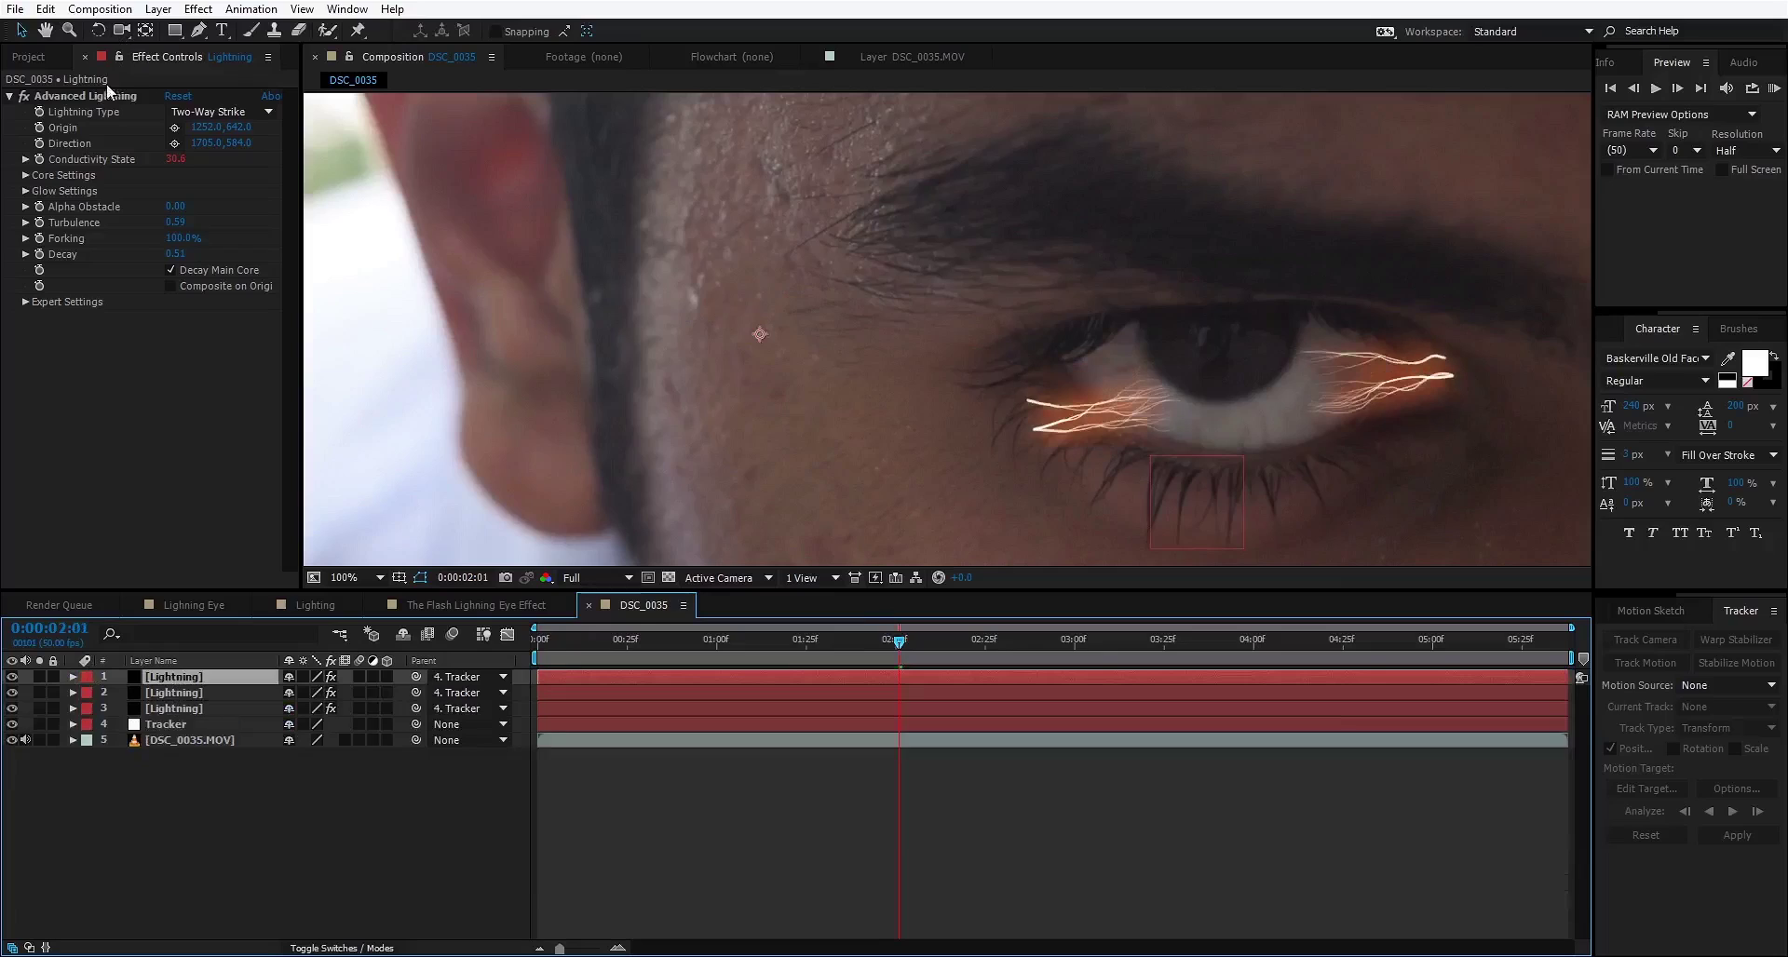
click(102, 96)
drag(1028, 427, 993, 375)
drag(1454, 377, 1426, 355)
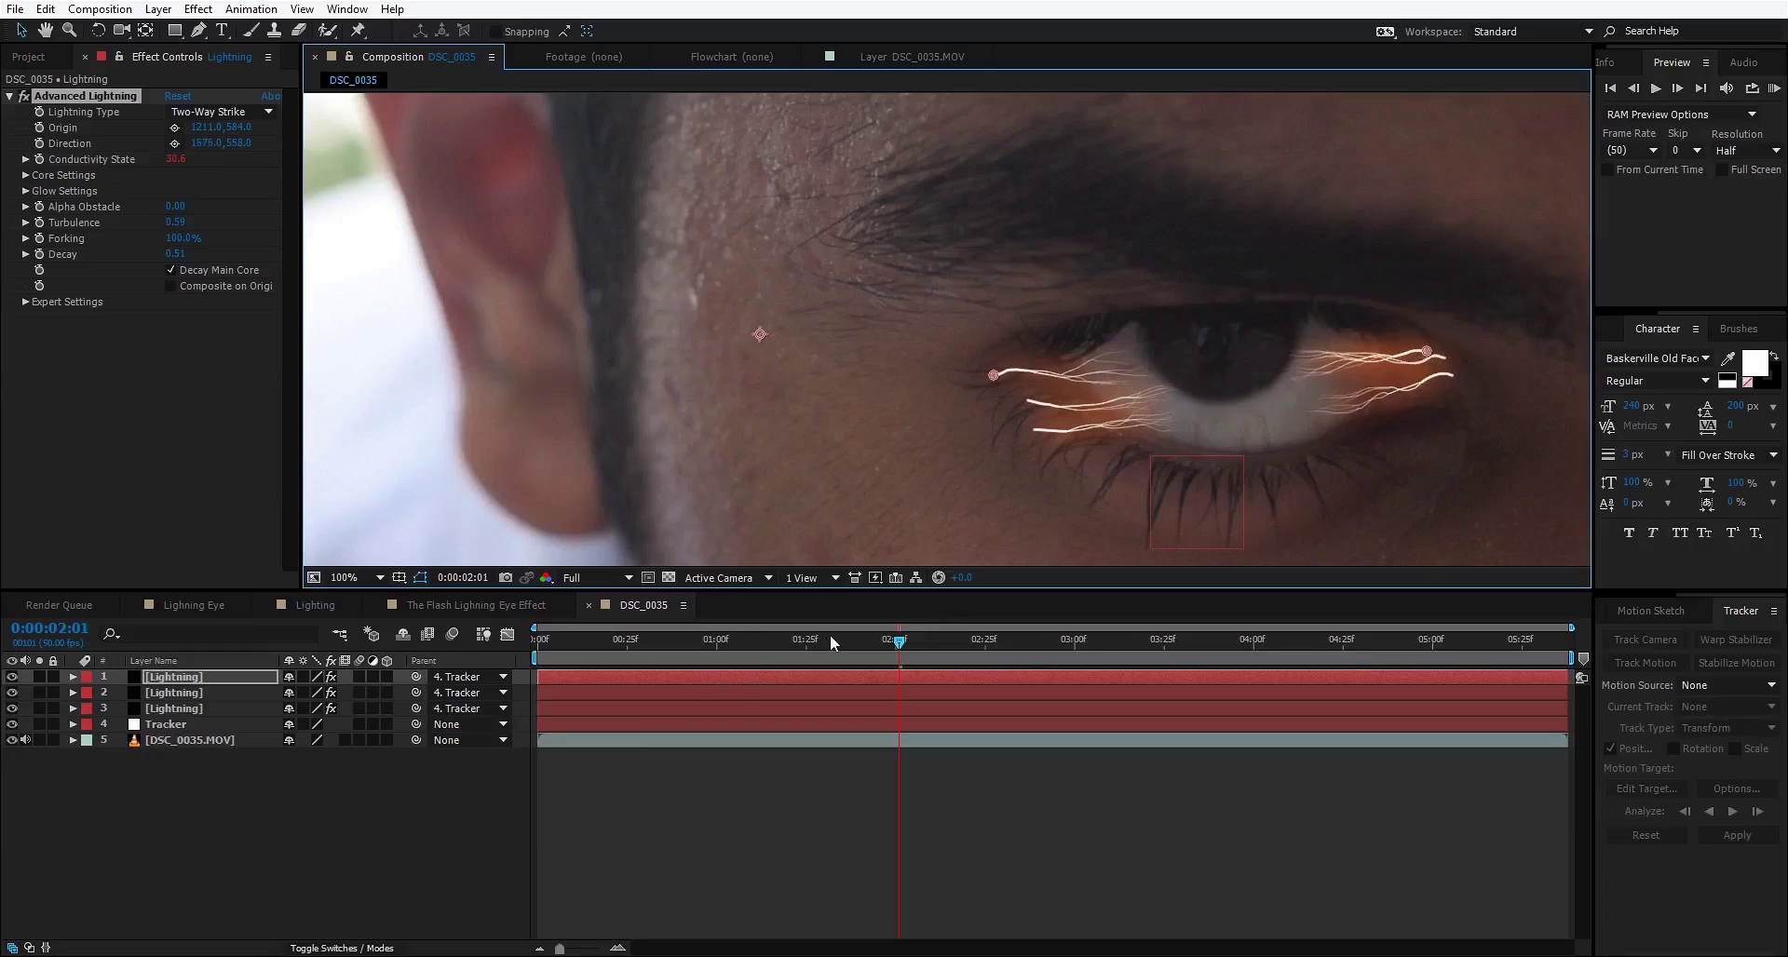
Step: Create a fourth Lightning layer by duplication, with its origin at about 1288, 679 under the eye and direction at about 1682, 581
click(188, 675)
key(ctrl+d)
click(100, 97)
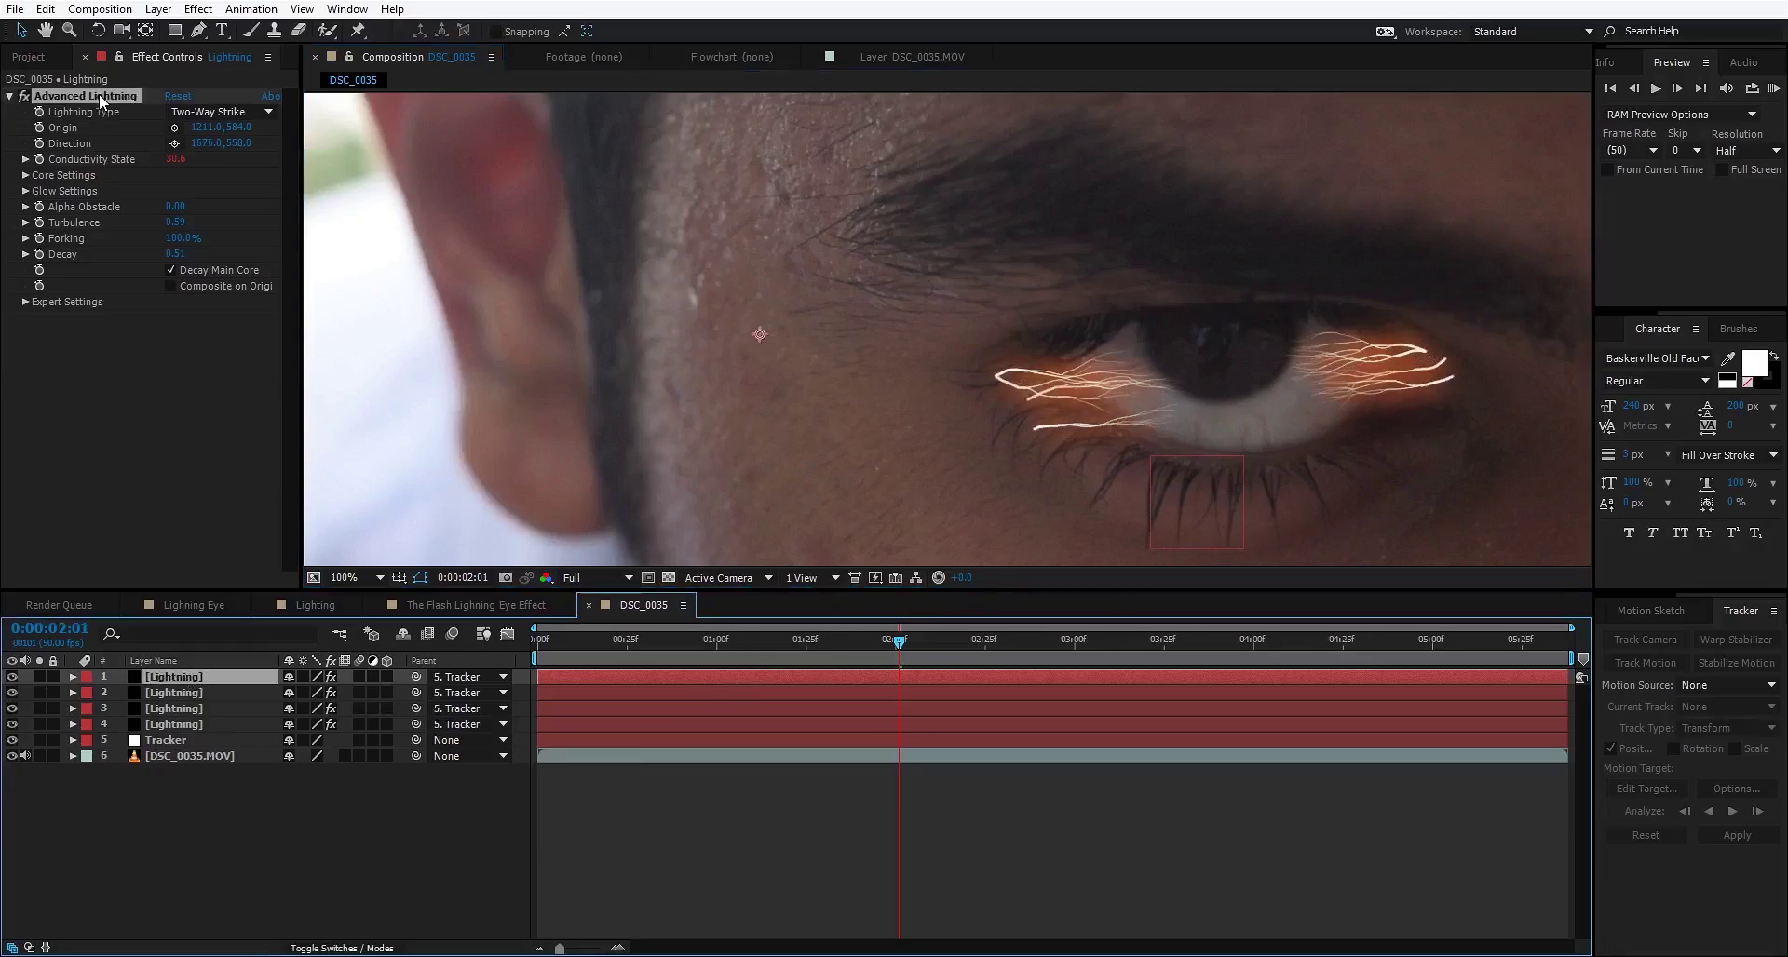
Step: Set the Conductivity State expression to wiggle(5,20)+45 on the second Lightning layer and wiggle(5,20)+35 on the top one, and preview the animation
click(621, 803)
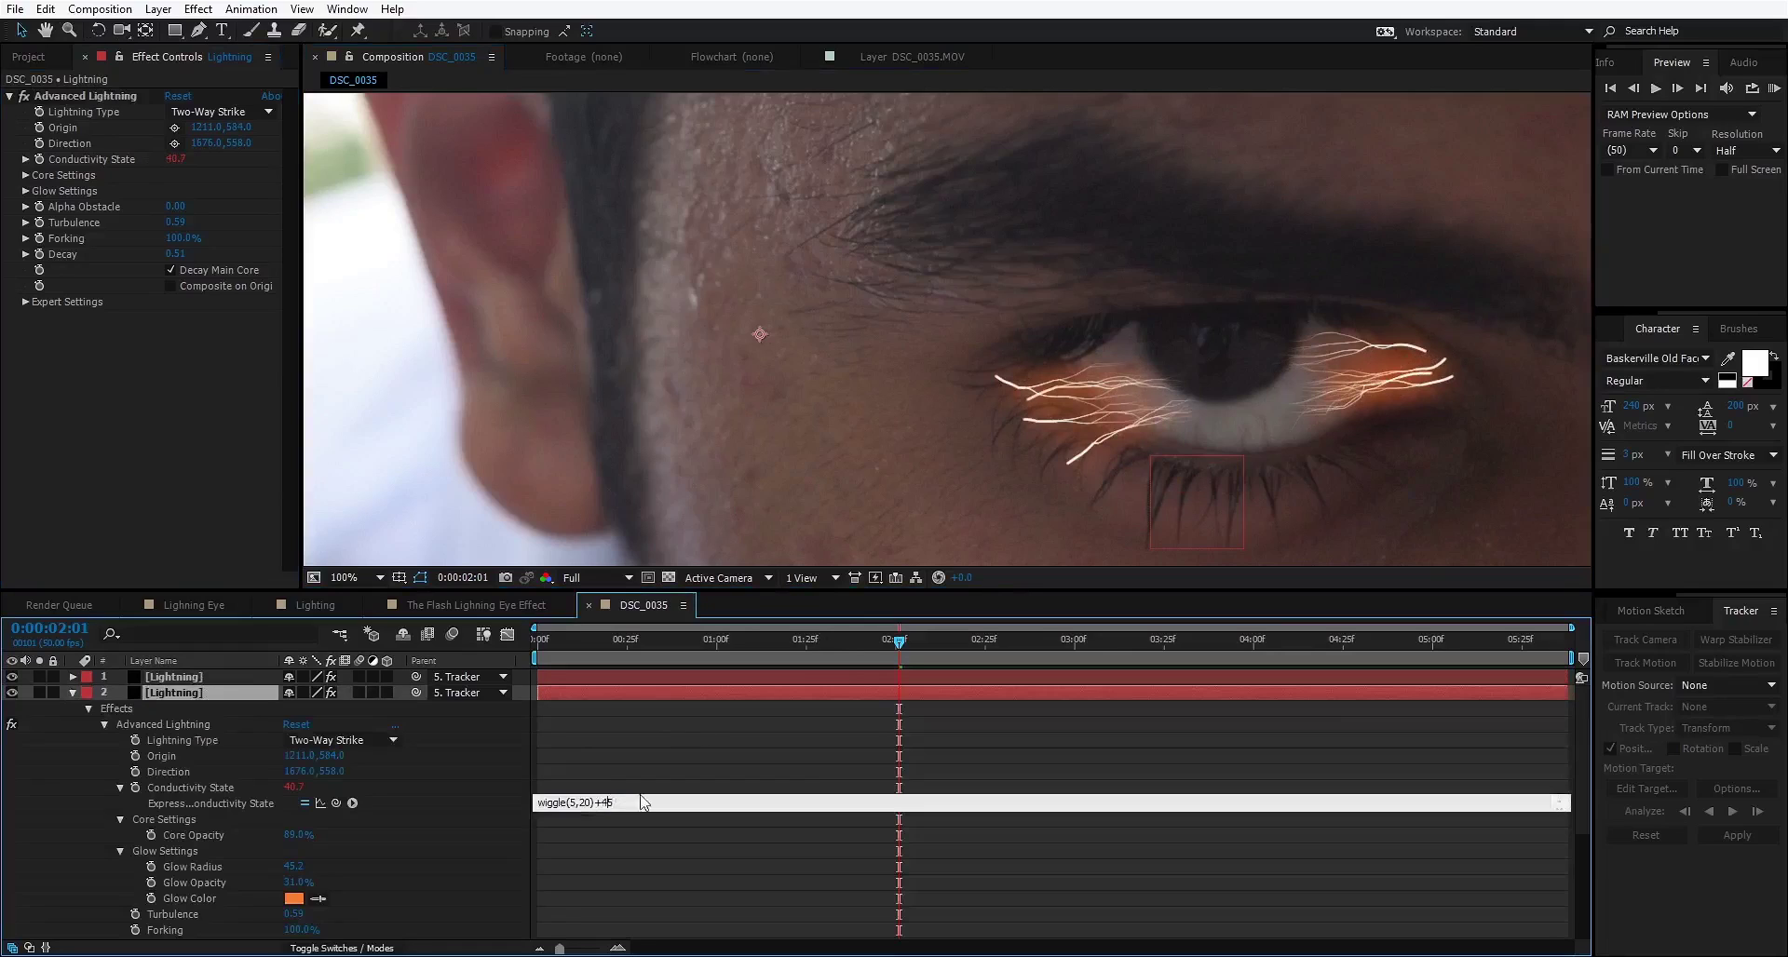
key(ctrl+z)
key(ctrl+z)
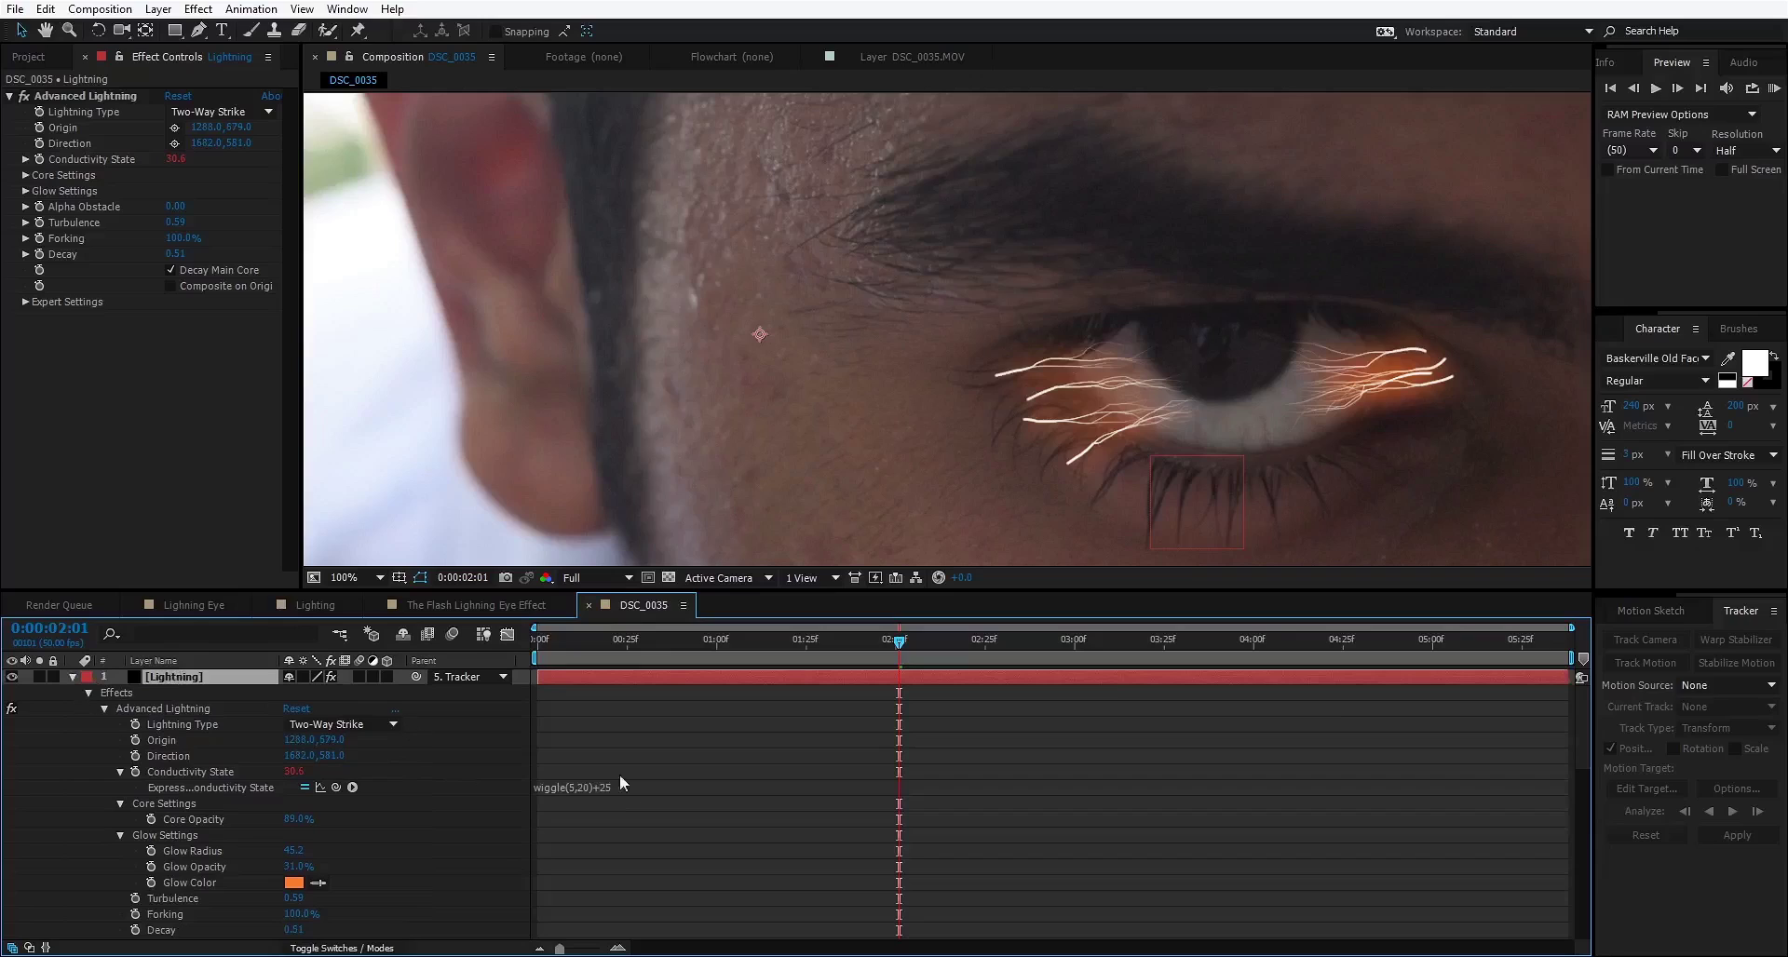
click(613, 784)
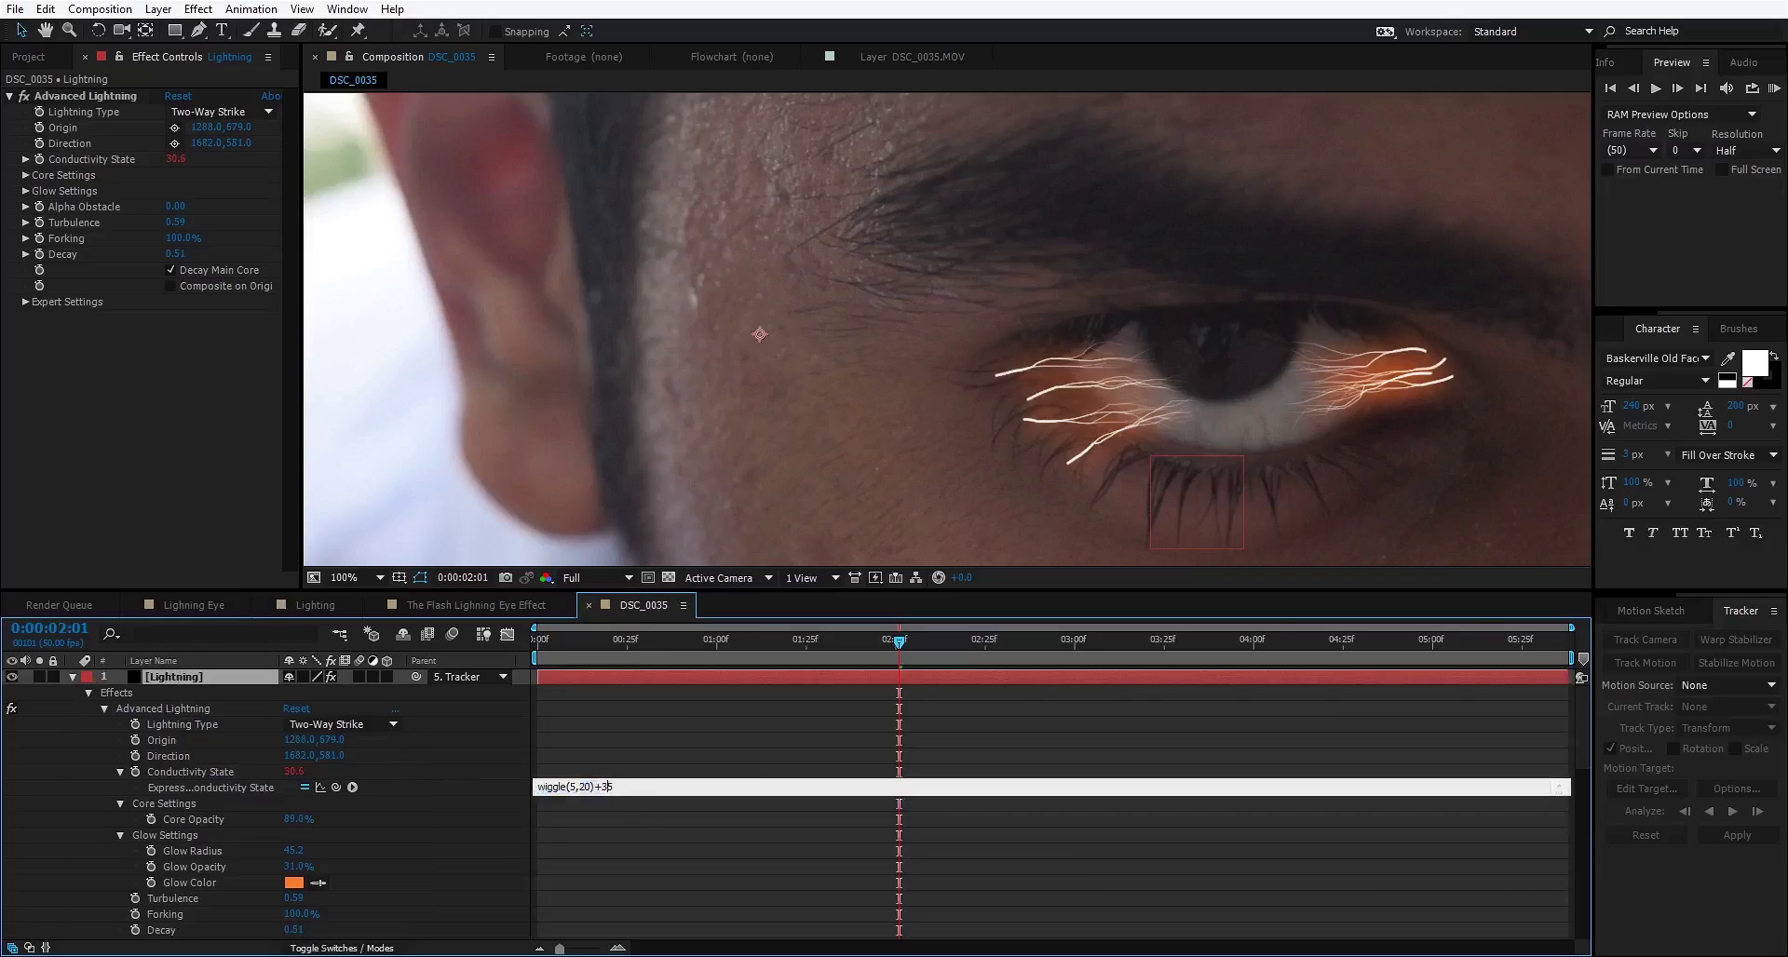
click(76, 678)
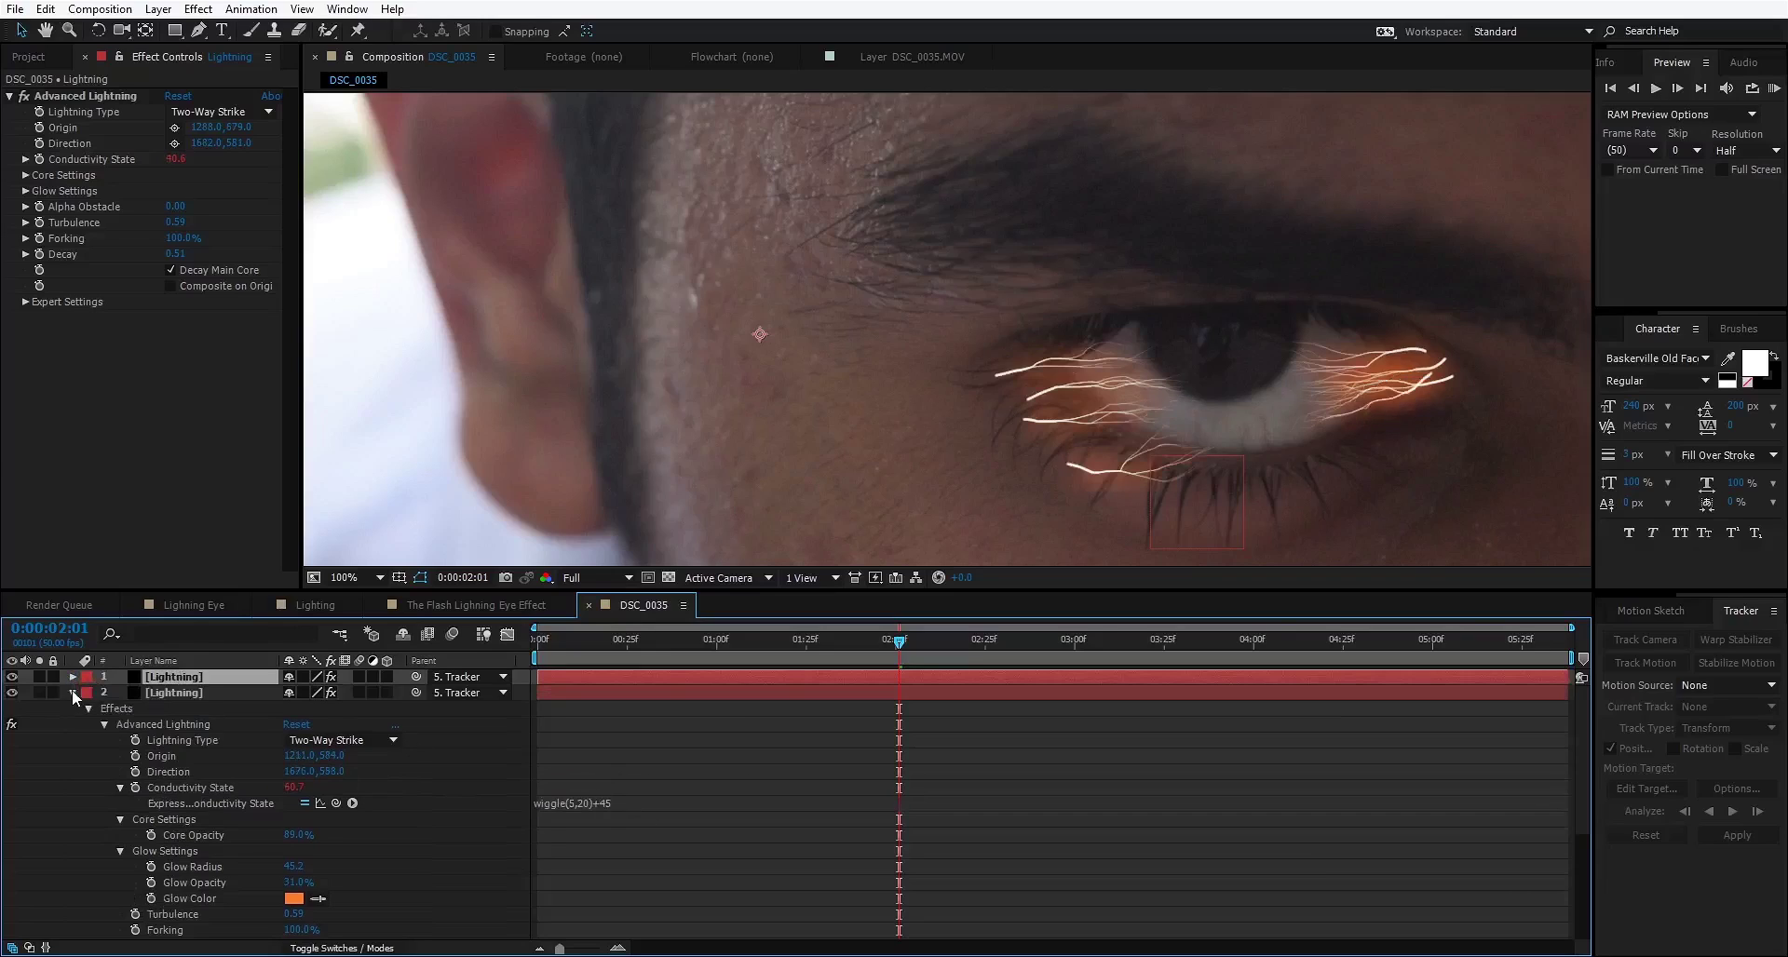
click(73, 678)
drag(892, 640, 914, 643)
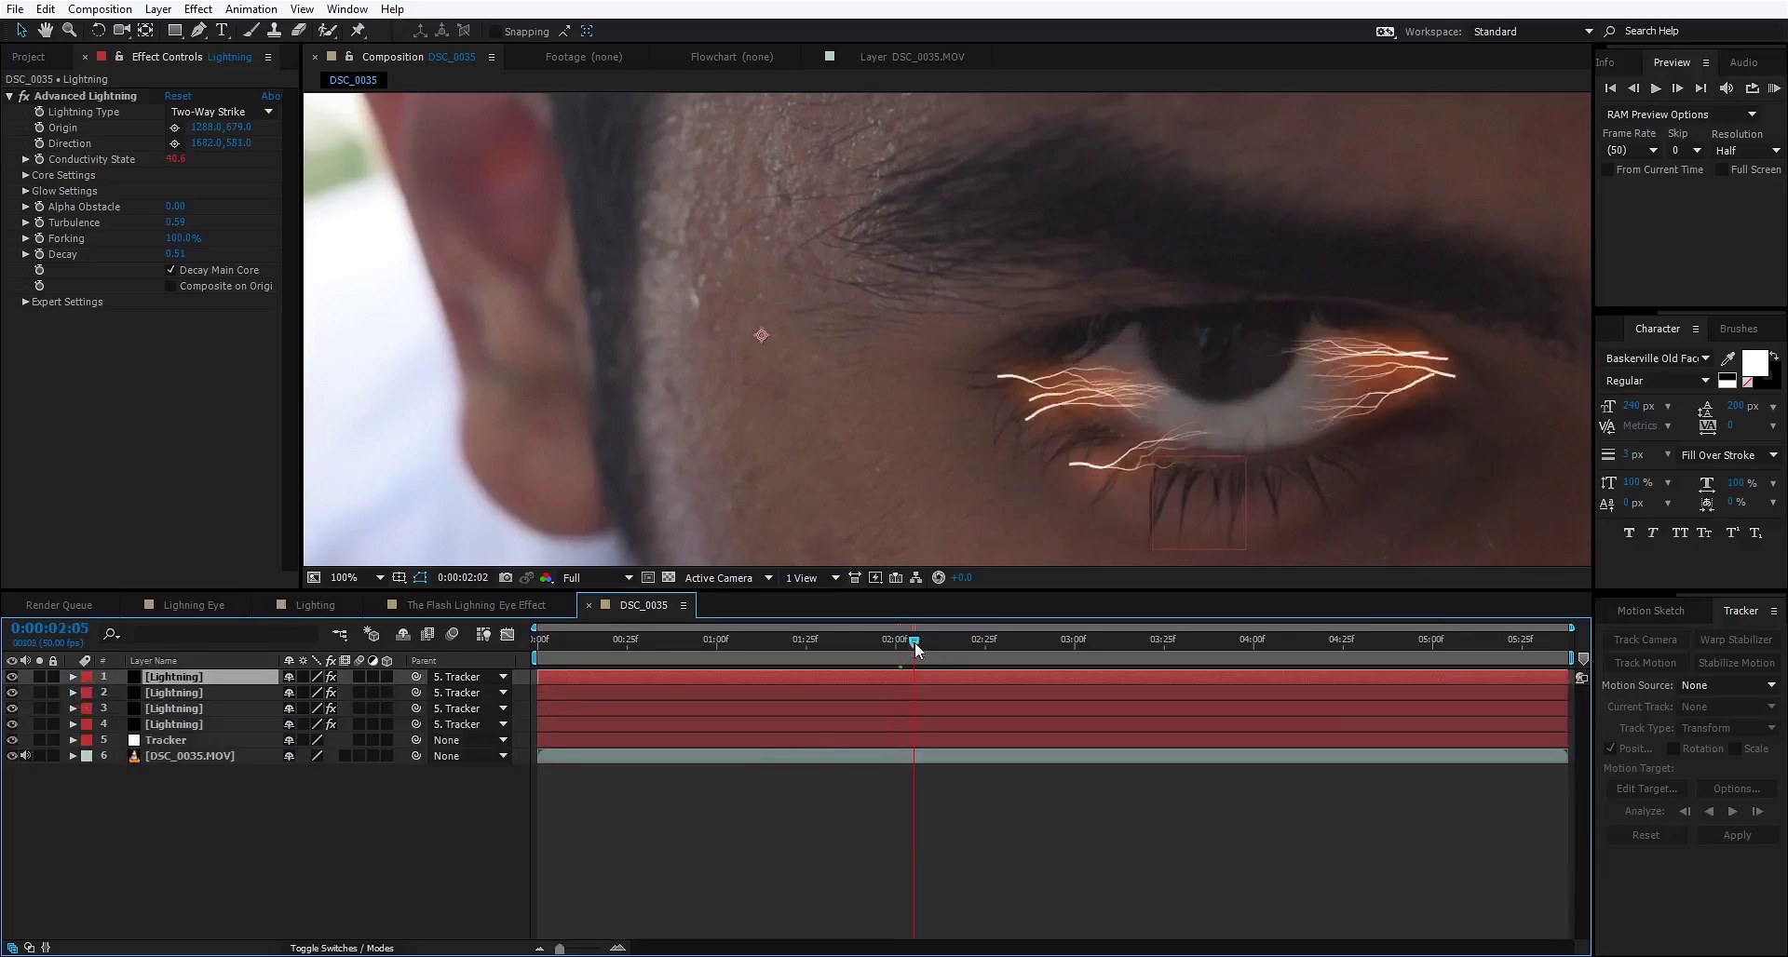
click(989, 641)
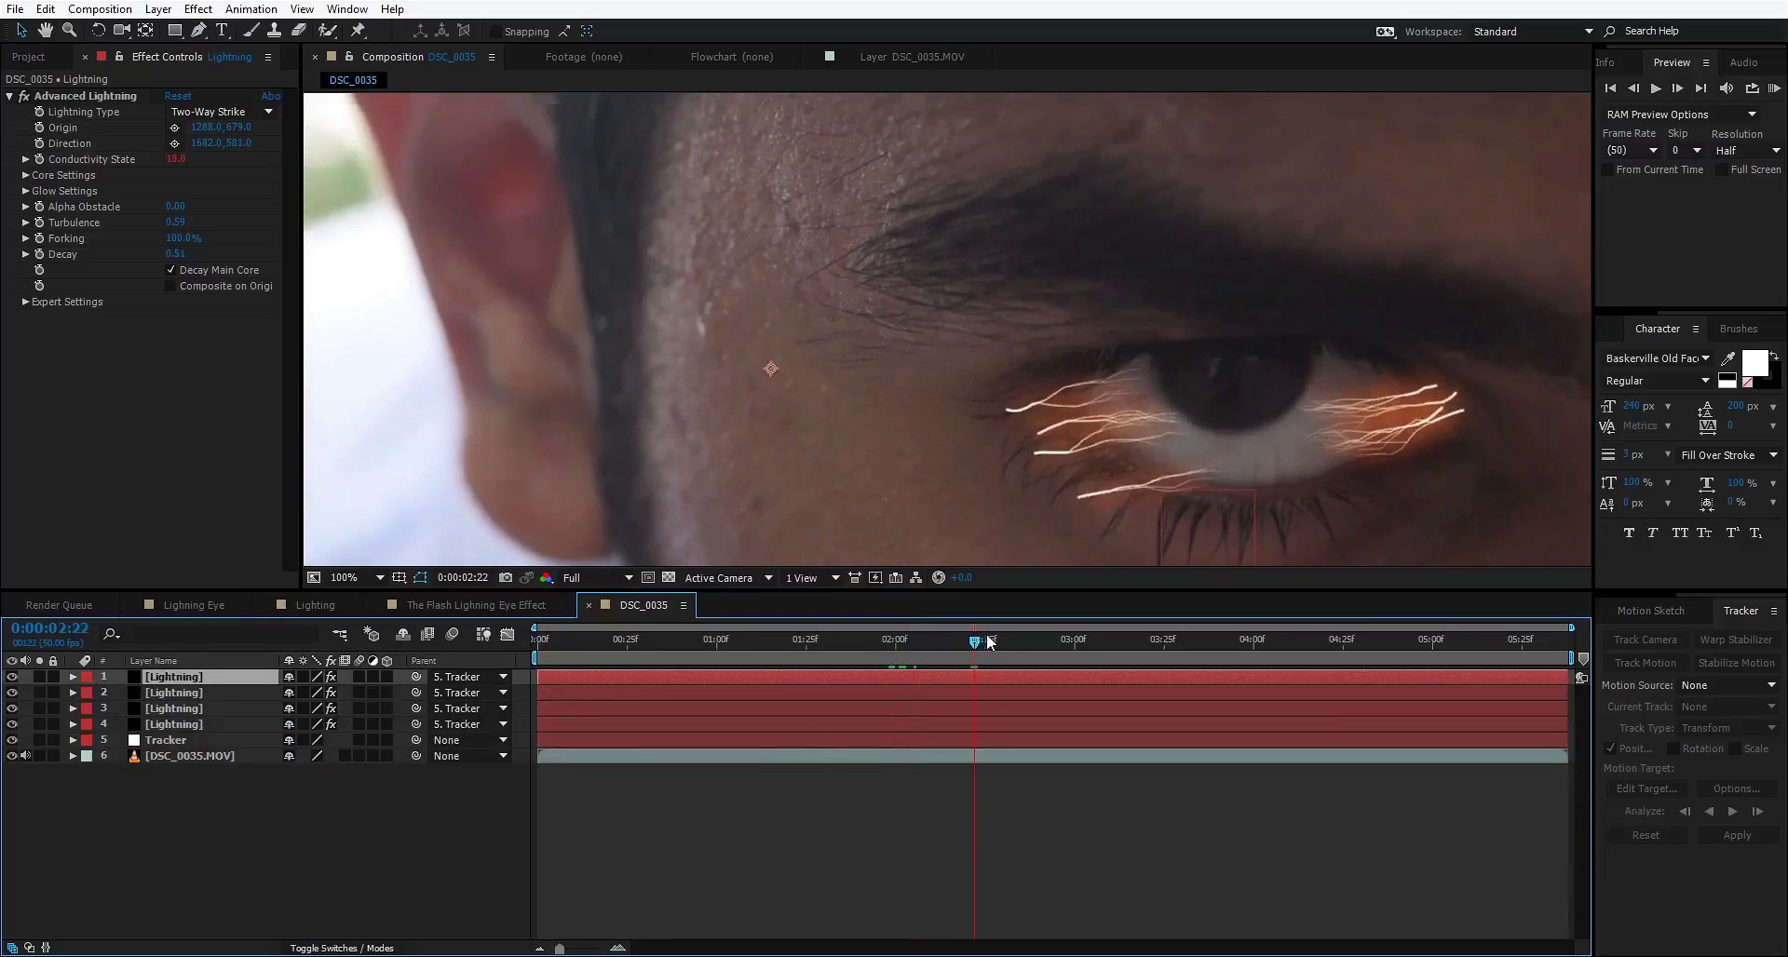
click(892, 640)
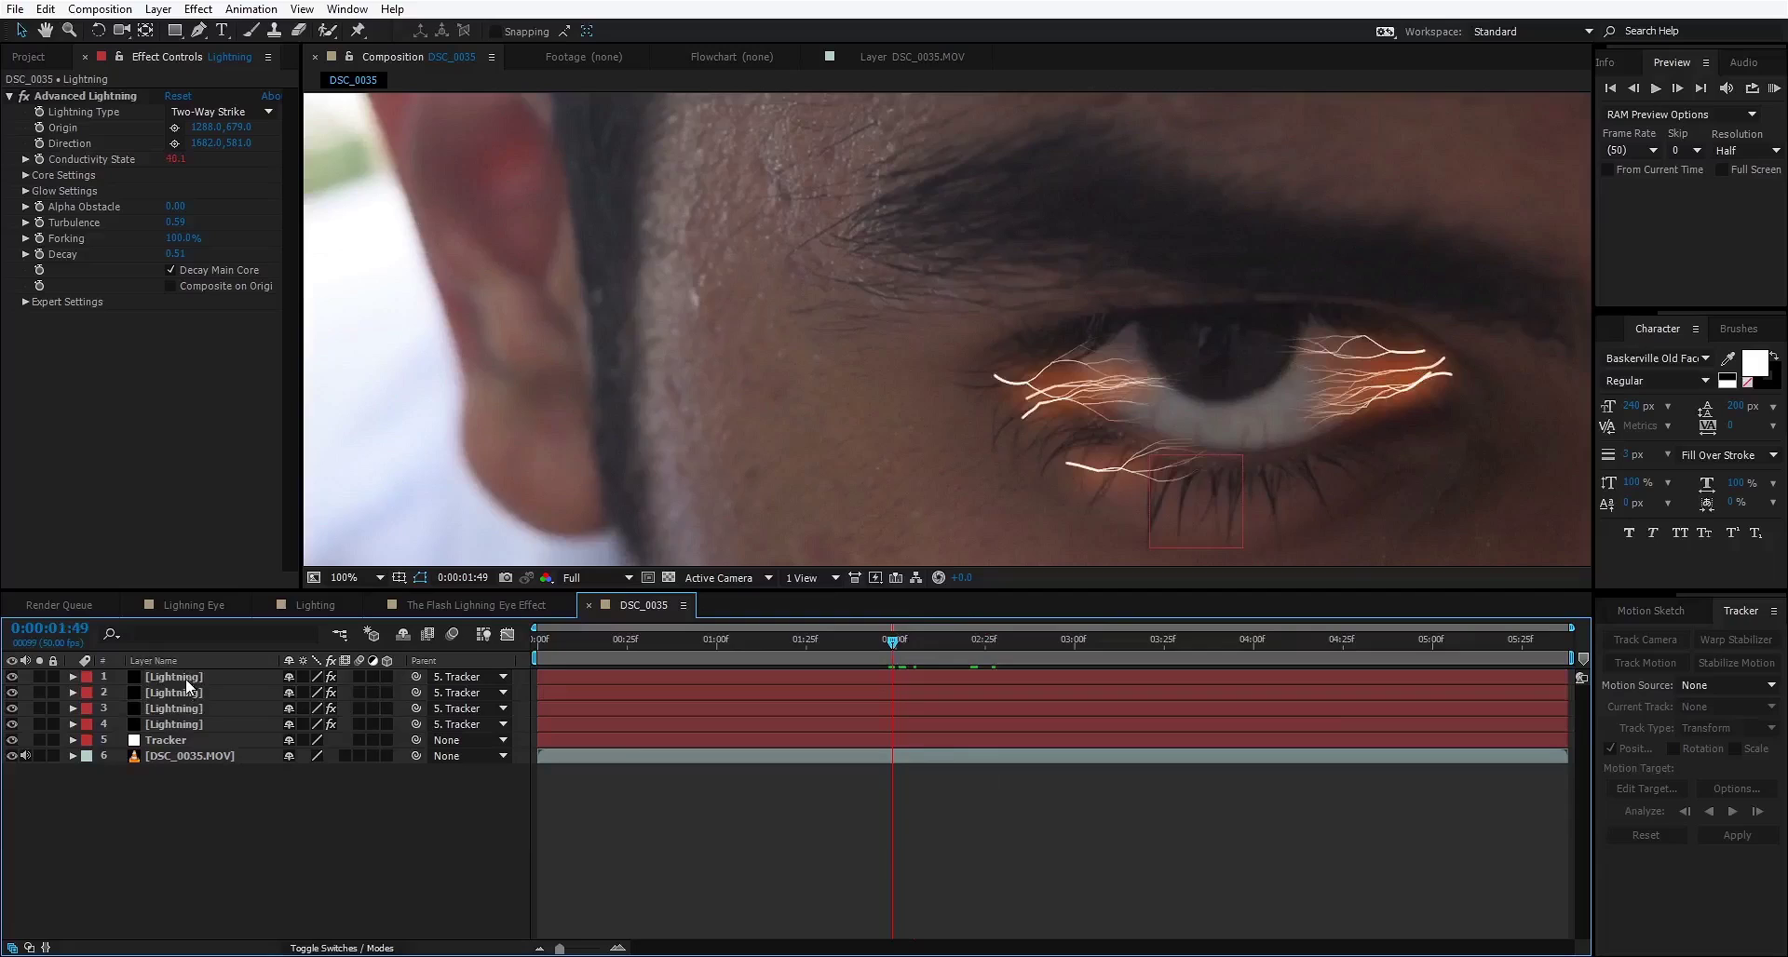
Step: Pre-compose the four Lightning layers into a new composition named Light, moving all attributes into it
click(190, 677)
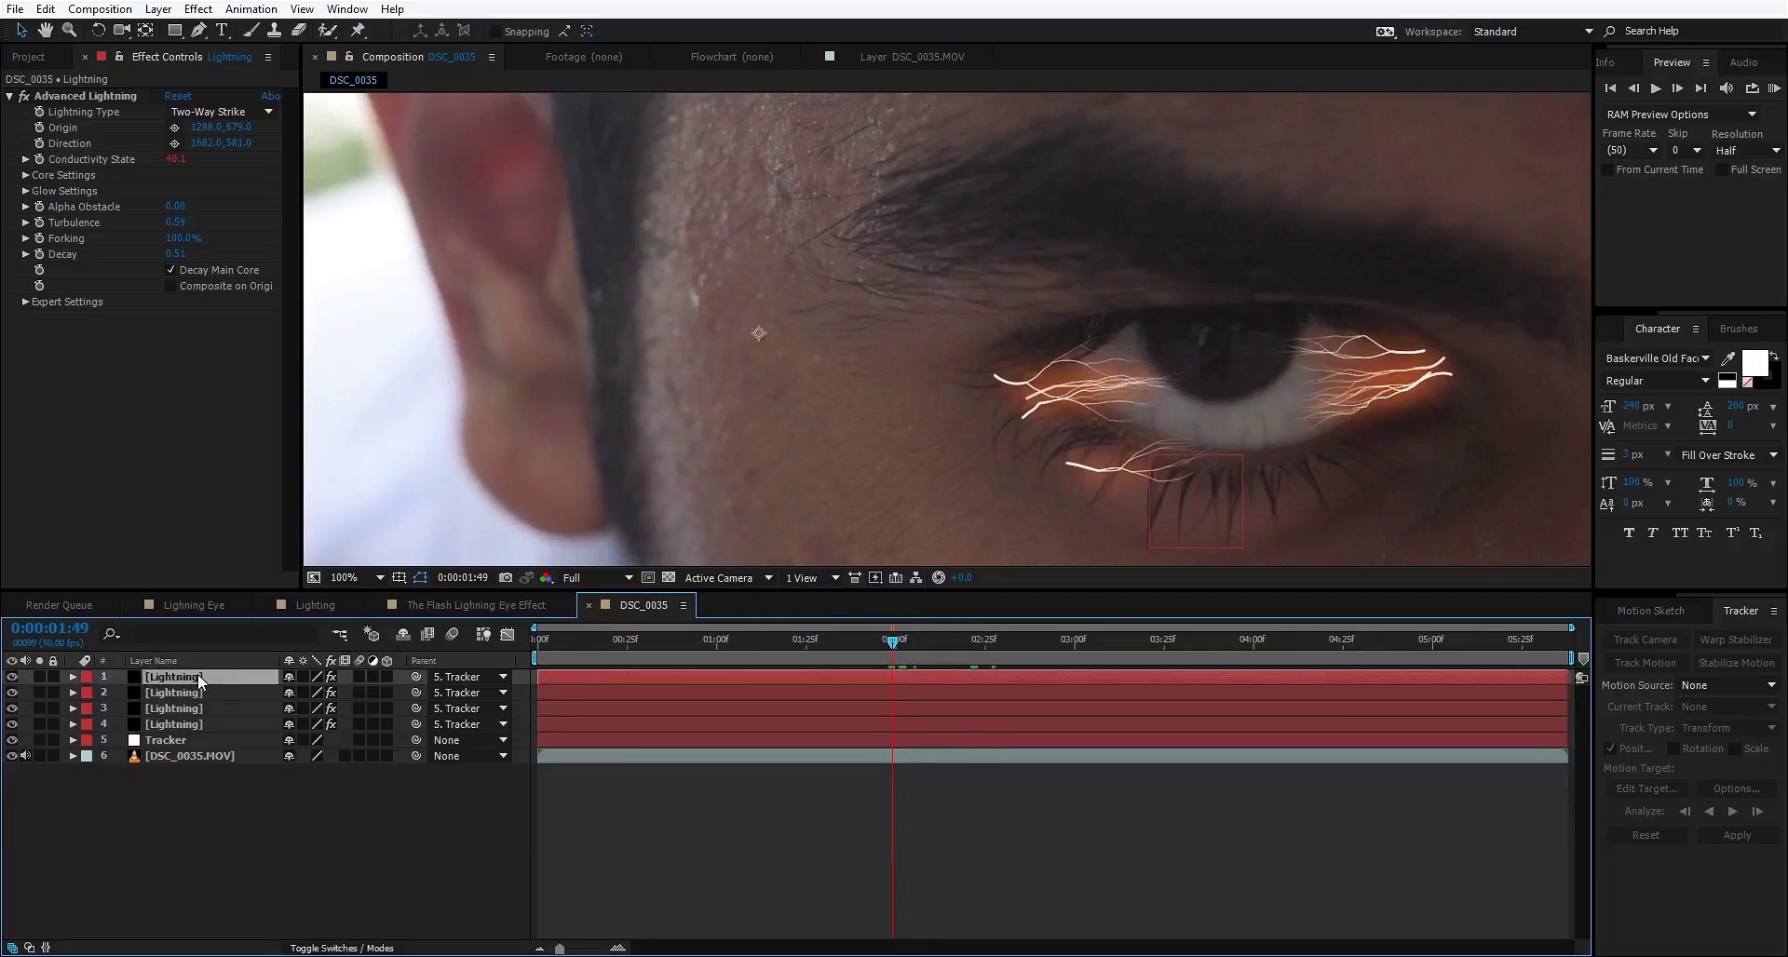
shift+click(199, 724)
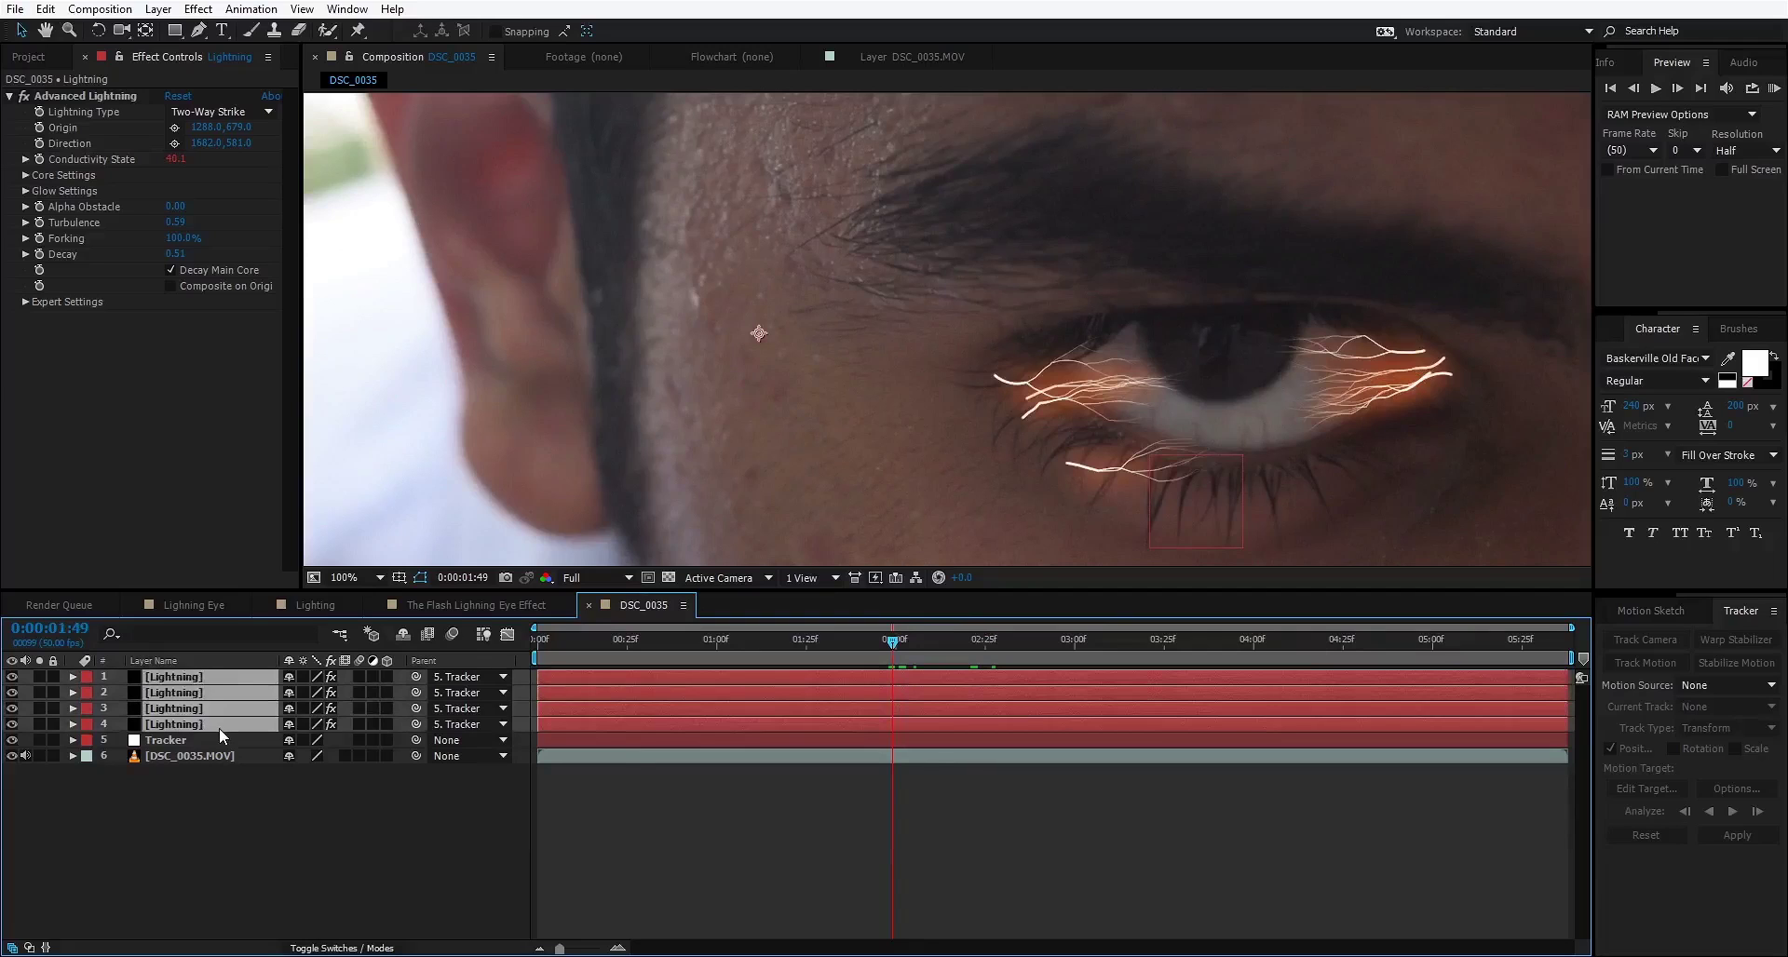
key(ctrl+shift+c)
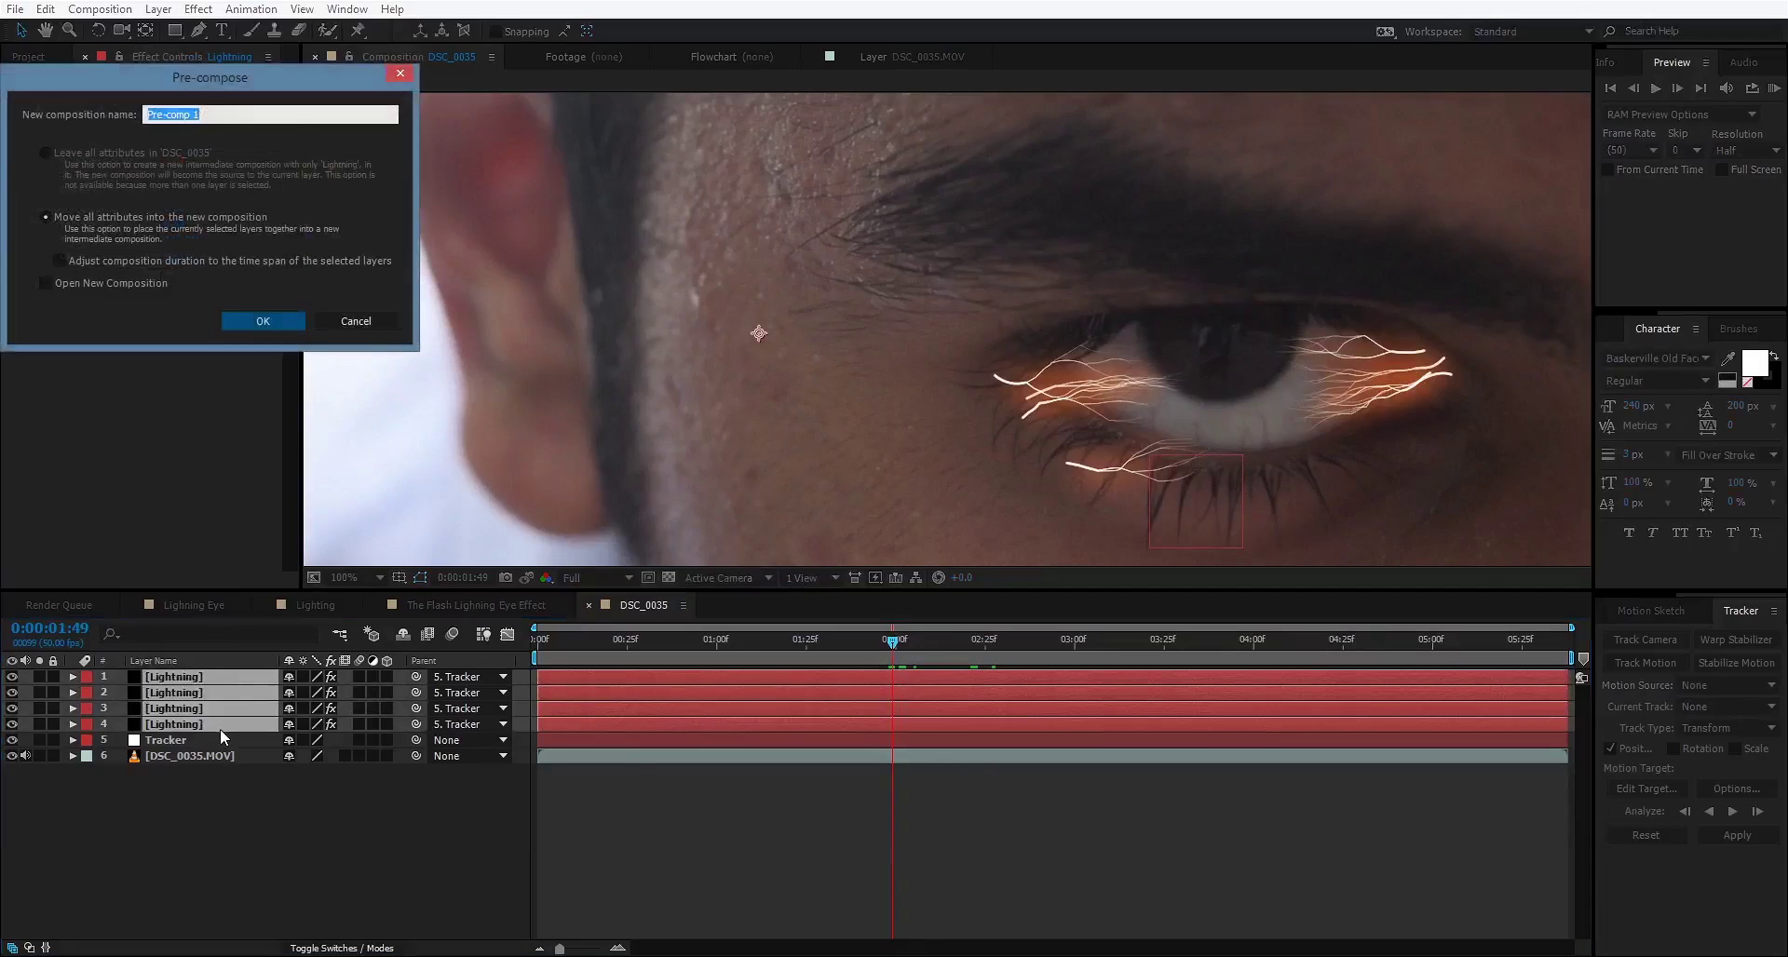
drag(268, 81, 891, 290)
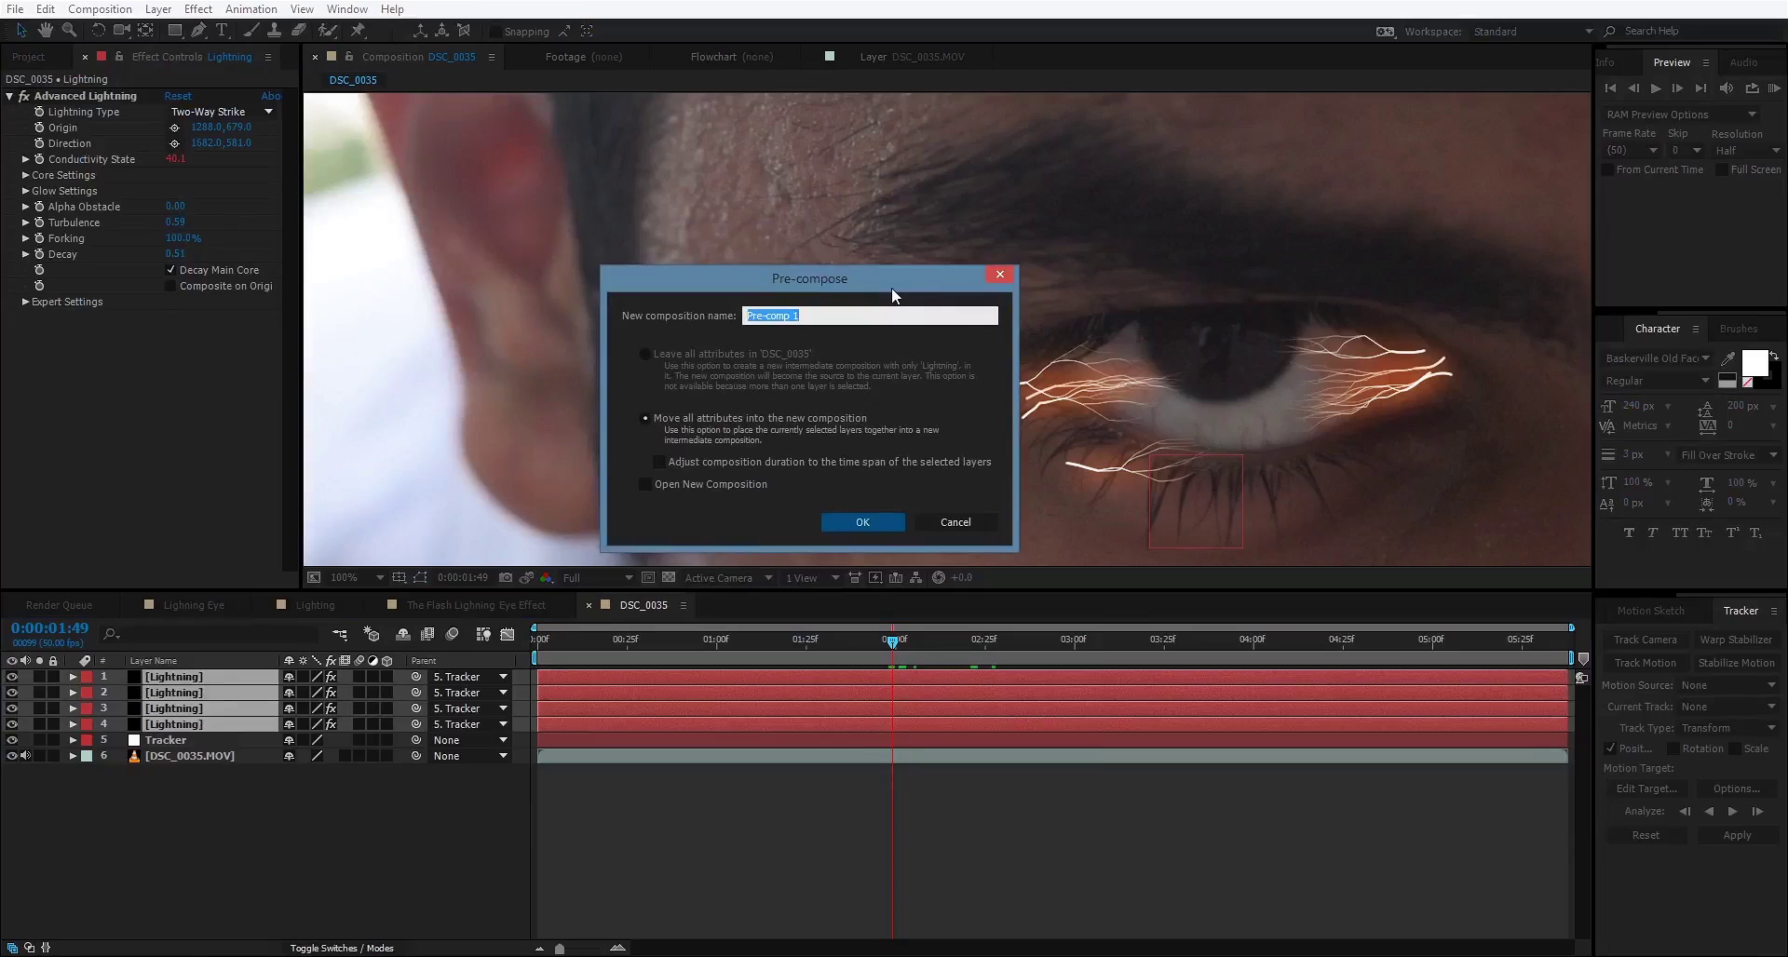
text(Light)
key(Return)
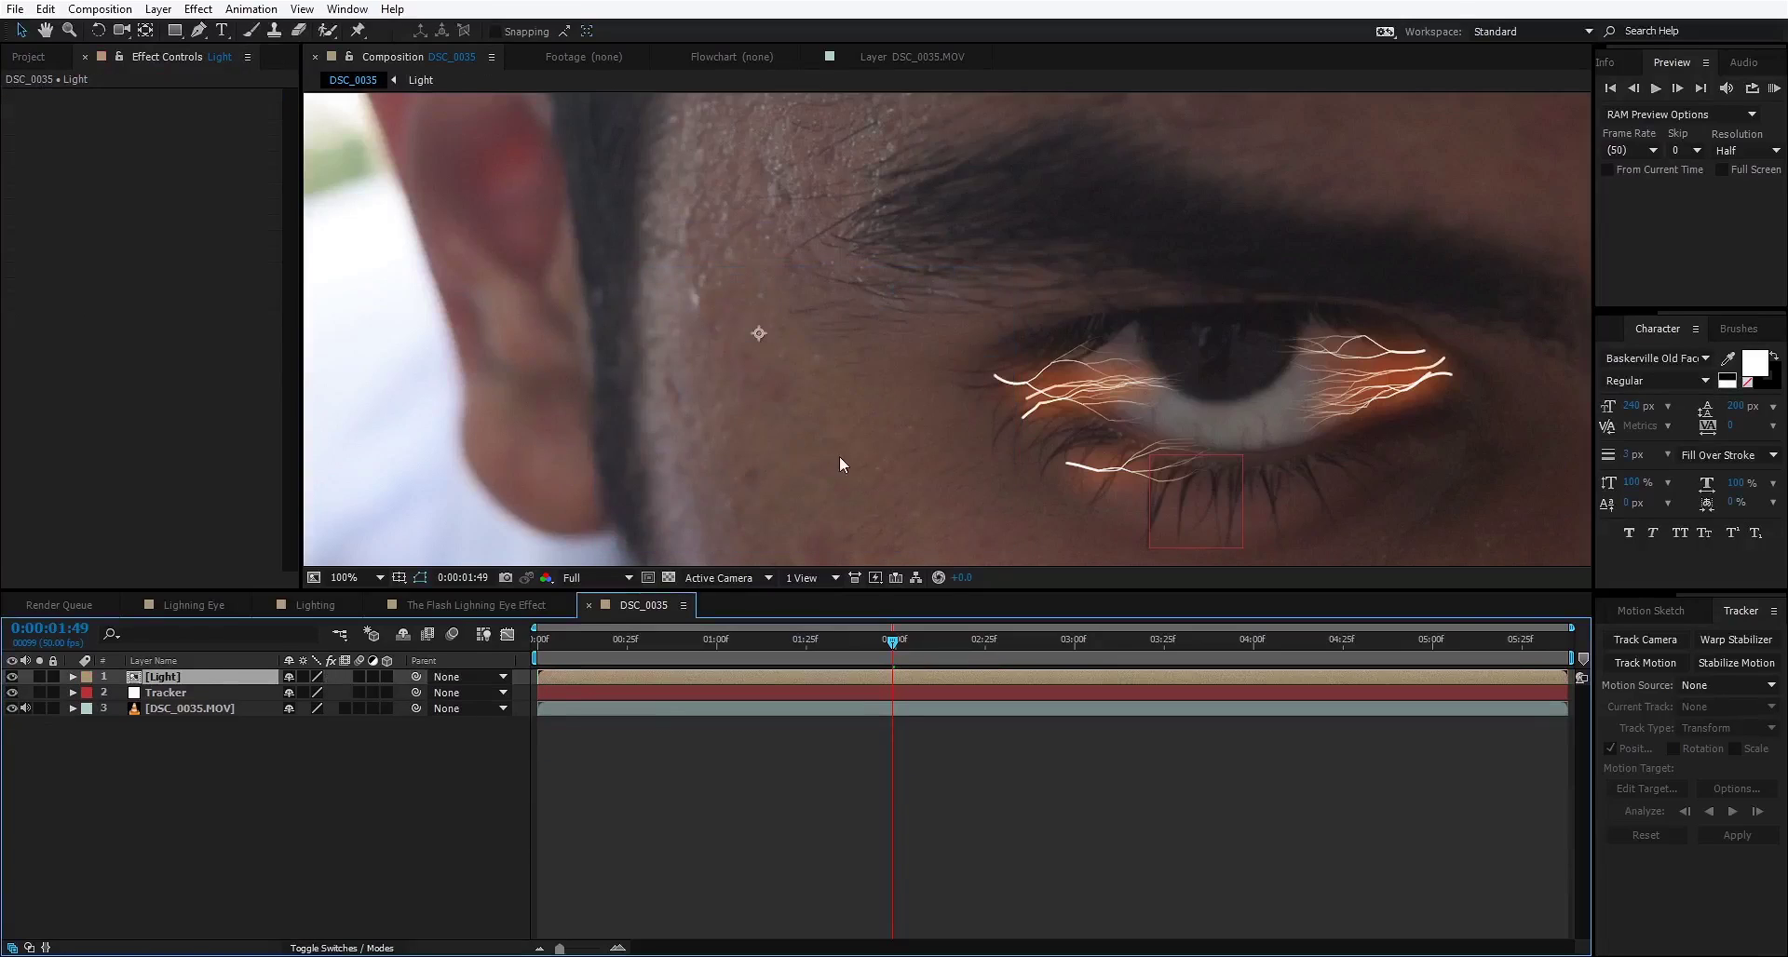
Step: Hide the Light layer and create a new solid layer named Matte above it
click(11, 677)
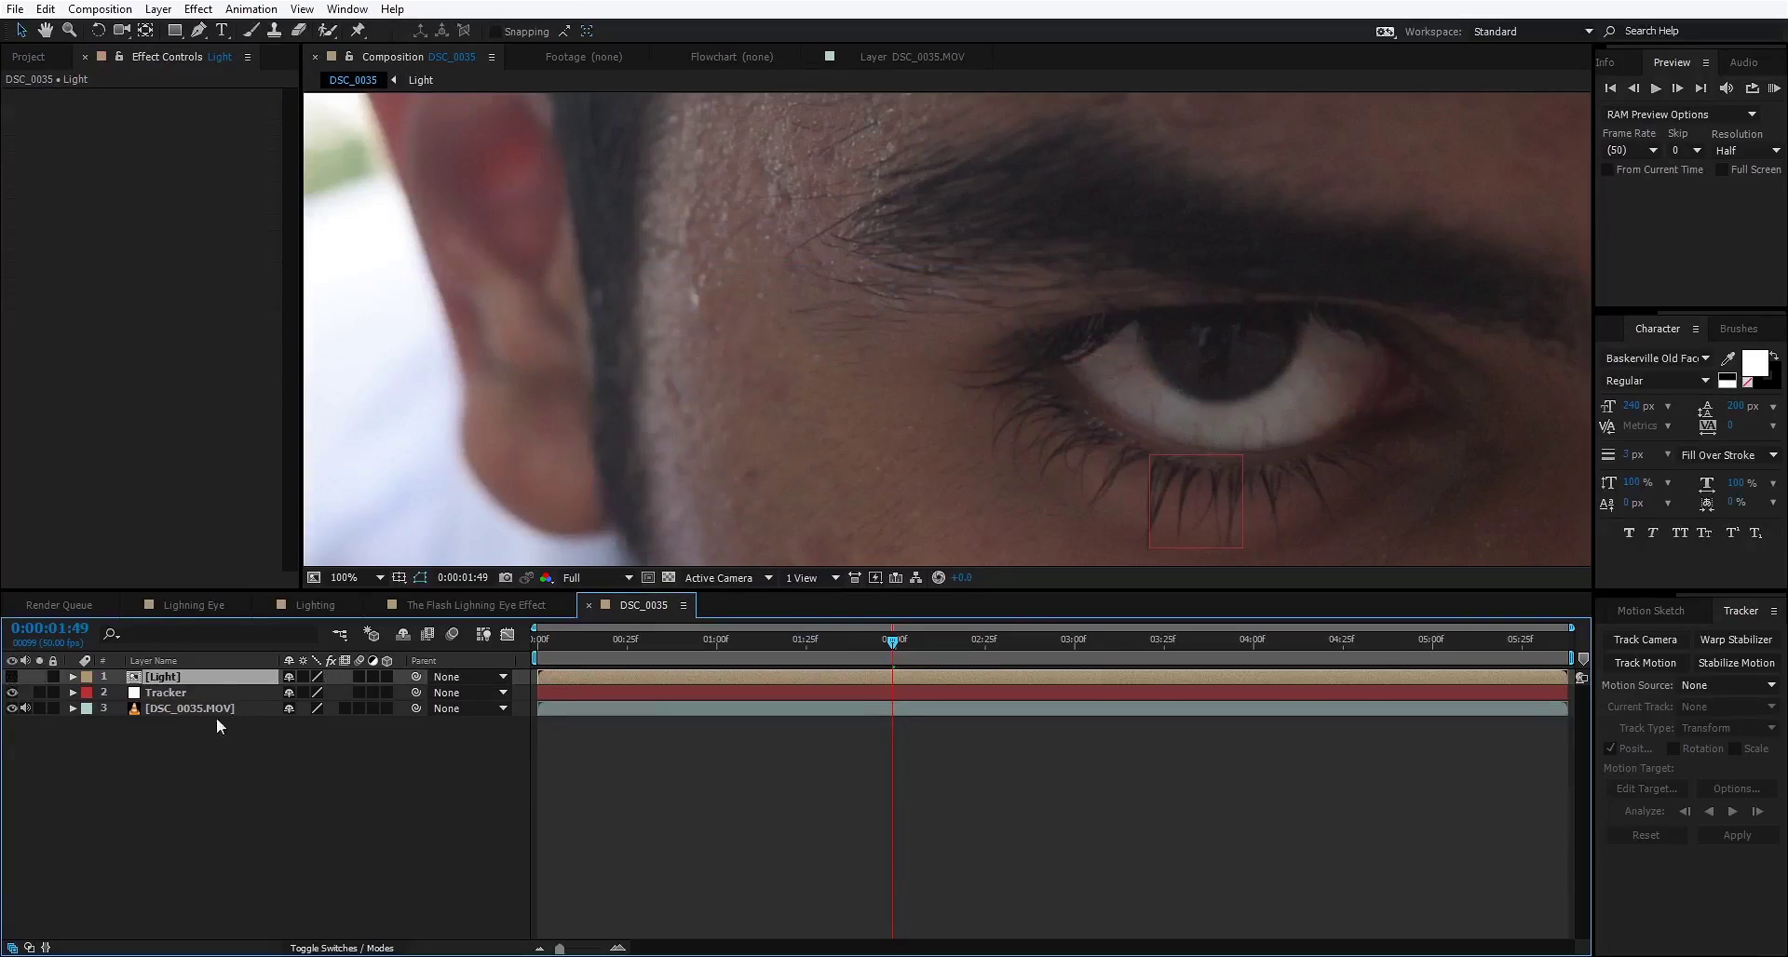
click(348, 786)
click(159, 8)
mouse_move(160, 27)
click(511, 50)
text(Matte)
key(Return)
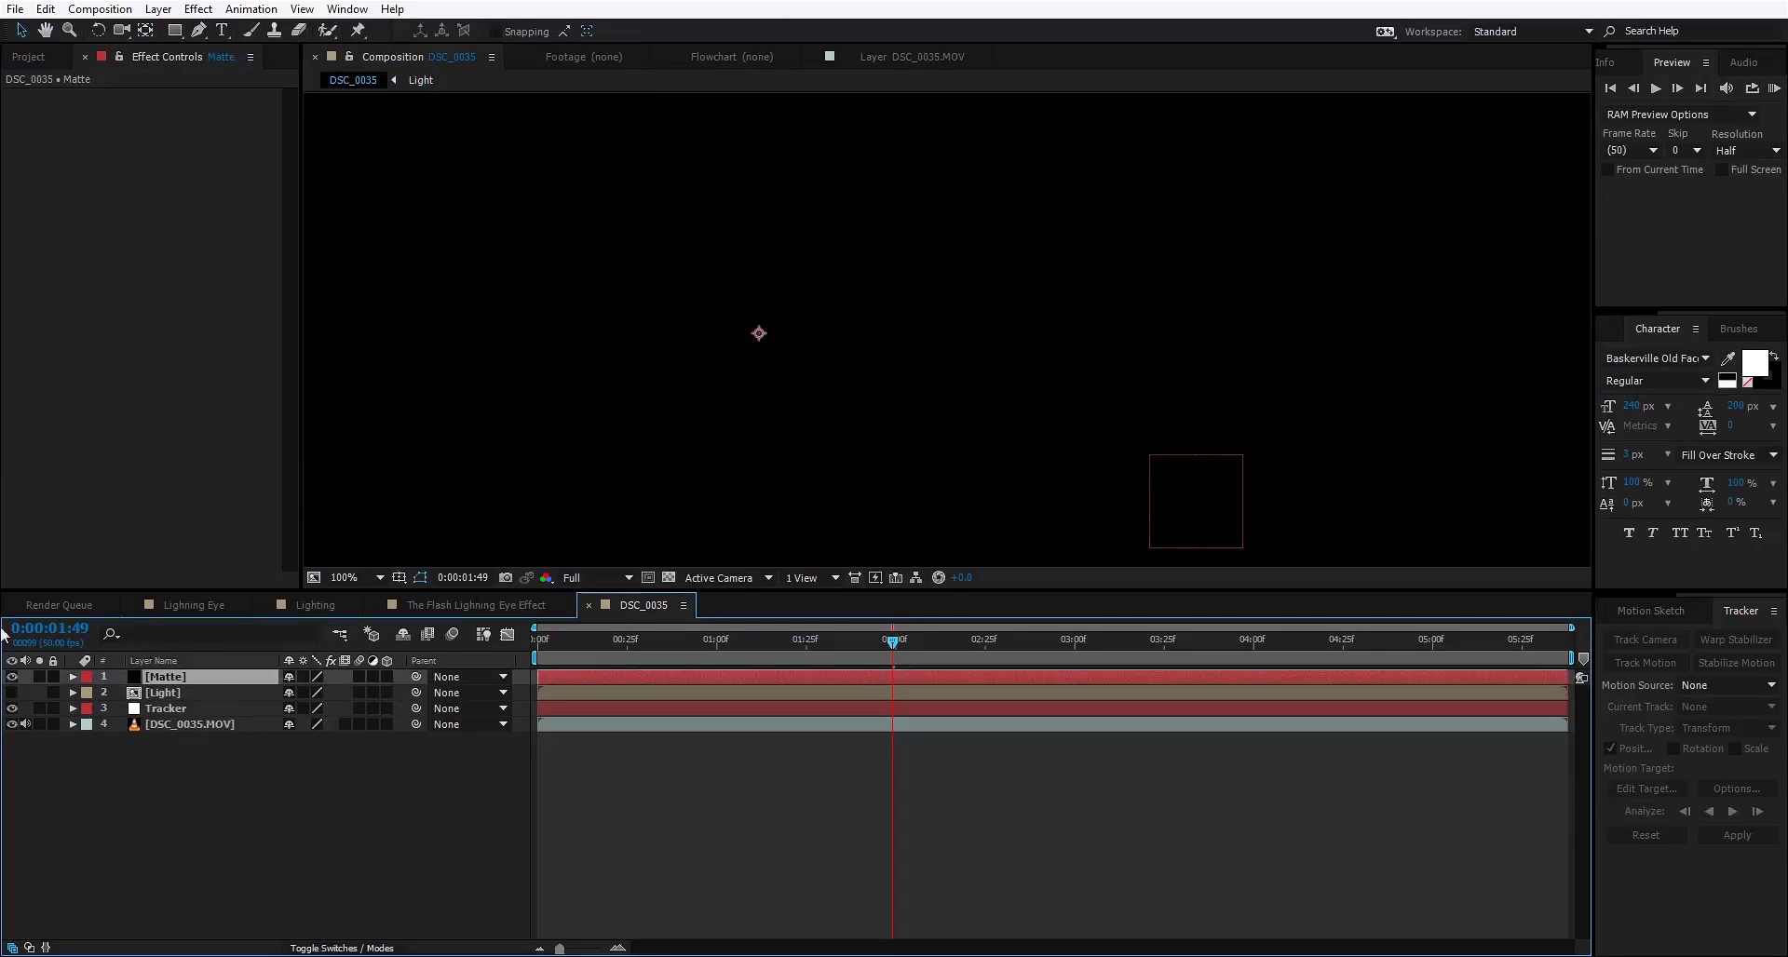
Step: Hide the Matte solid and draw a closed Pen tool mask on it around the visible eyeball, following both eyelid edges
click(12, 677)
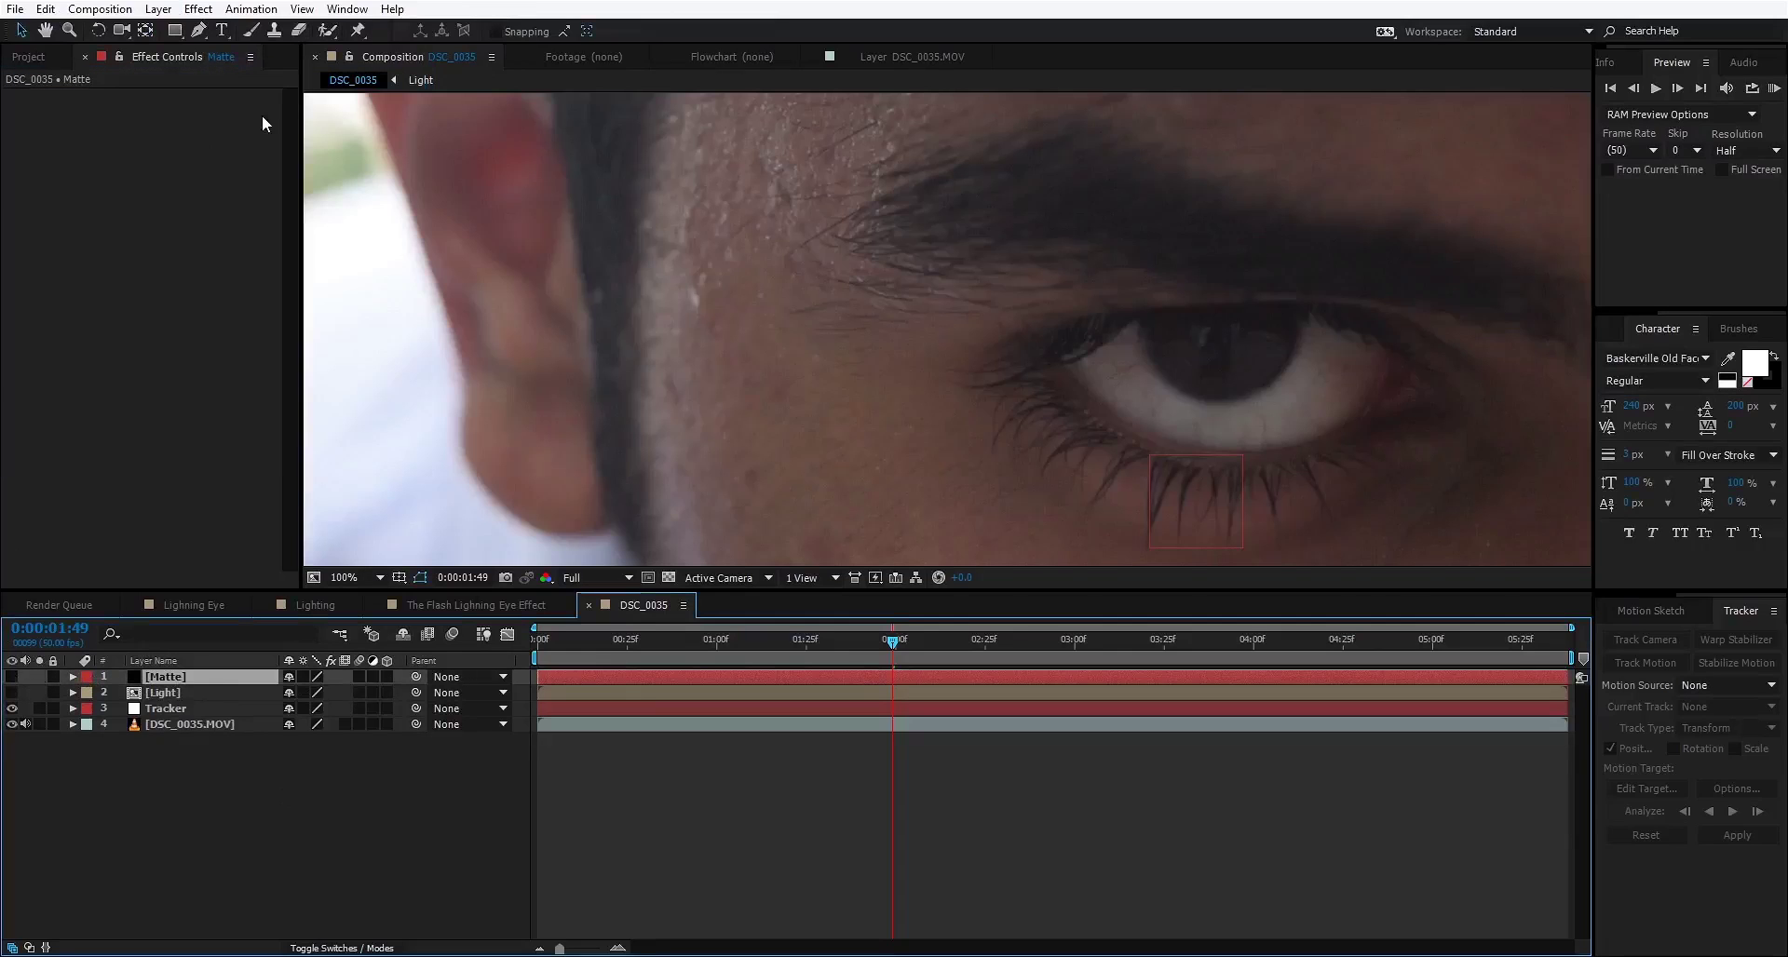
click(197, 31)
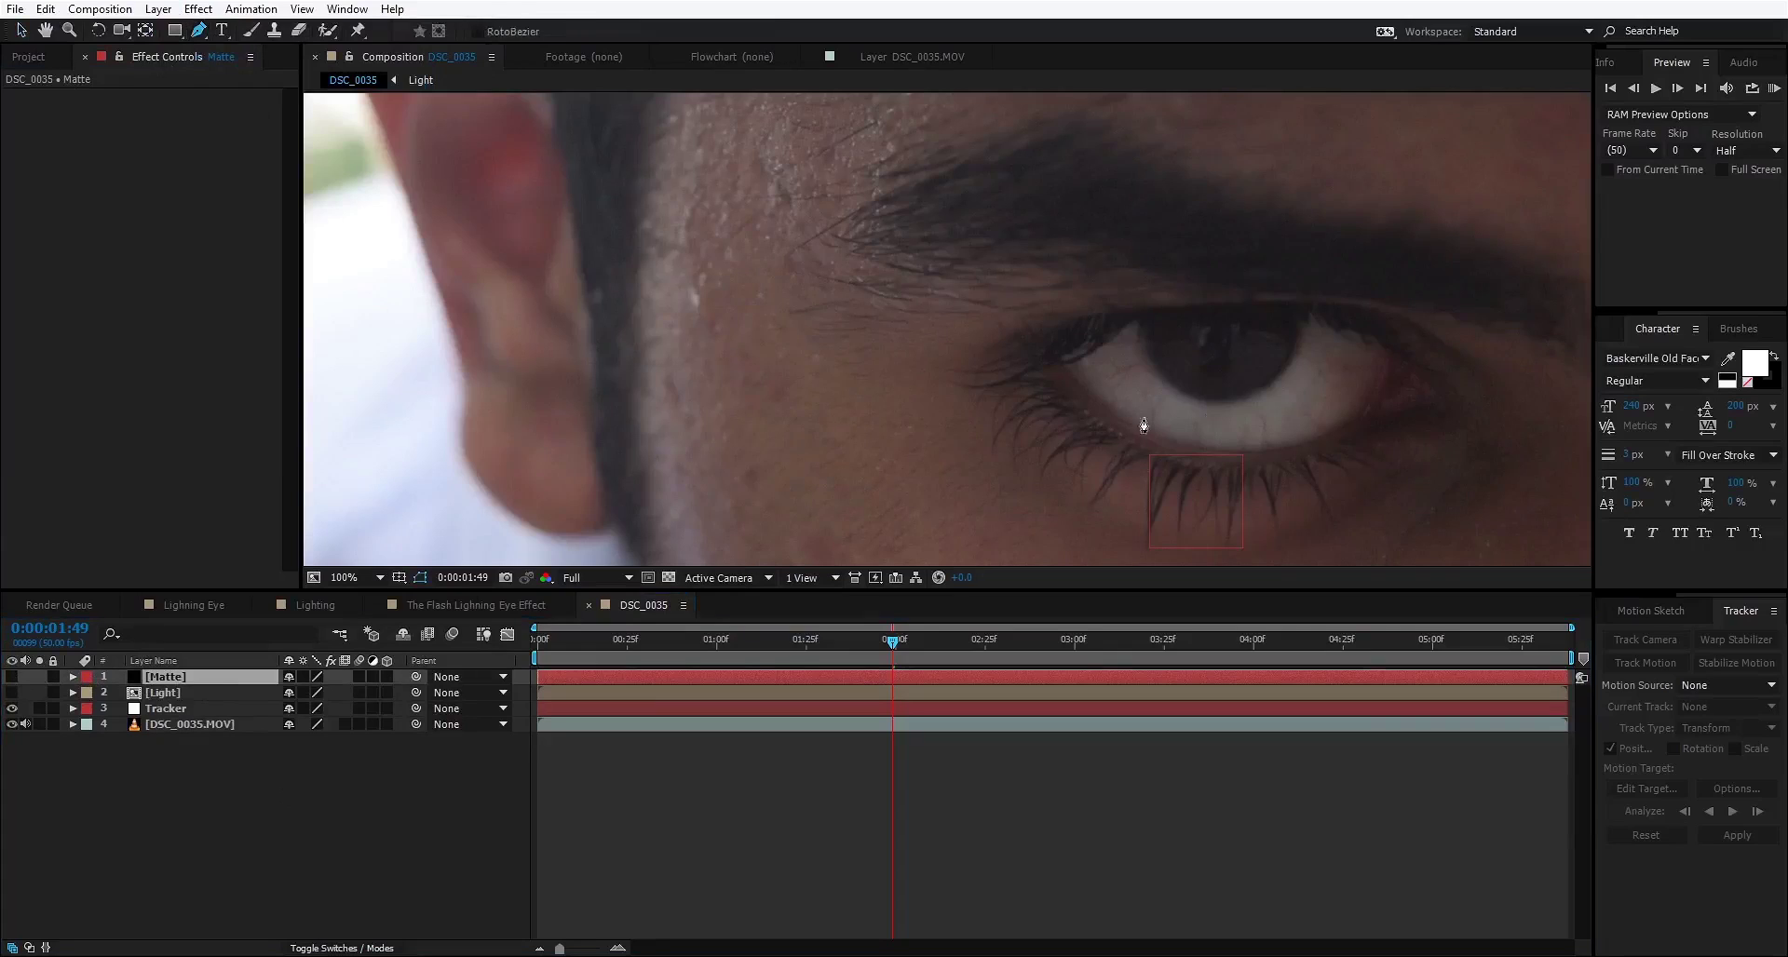
key(grave)
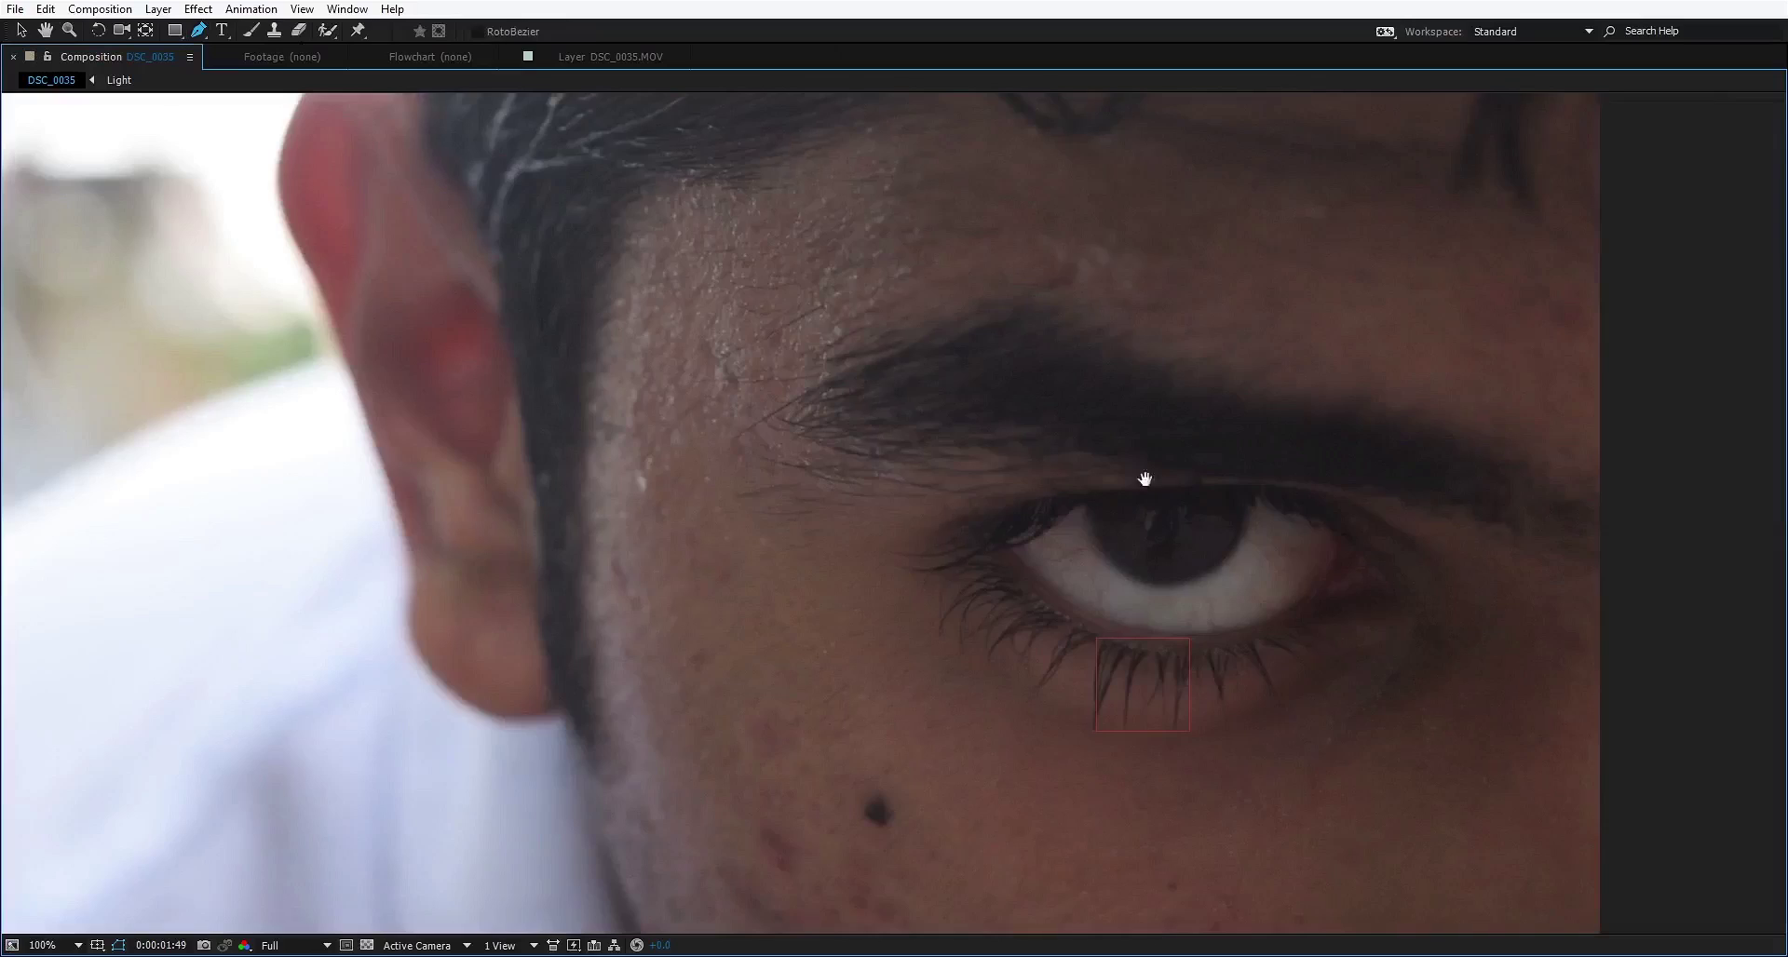
scroll(1149, 483, up, 1)
click(568, 452)
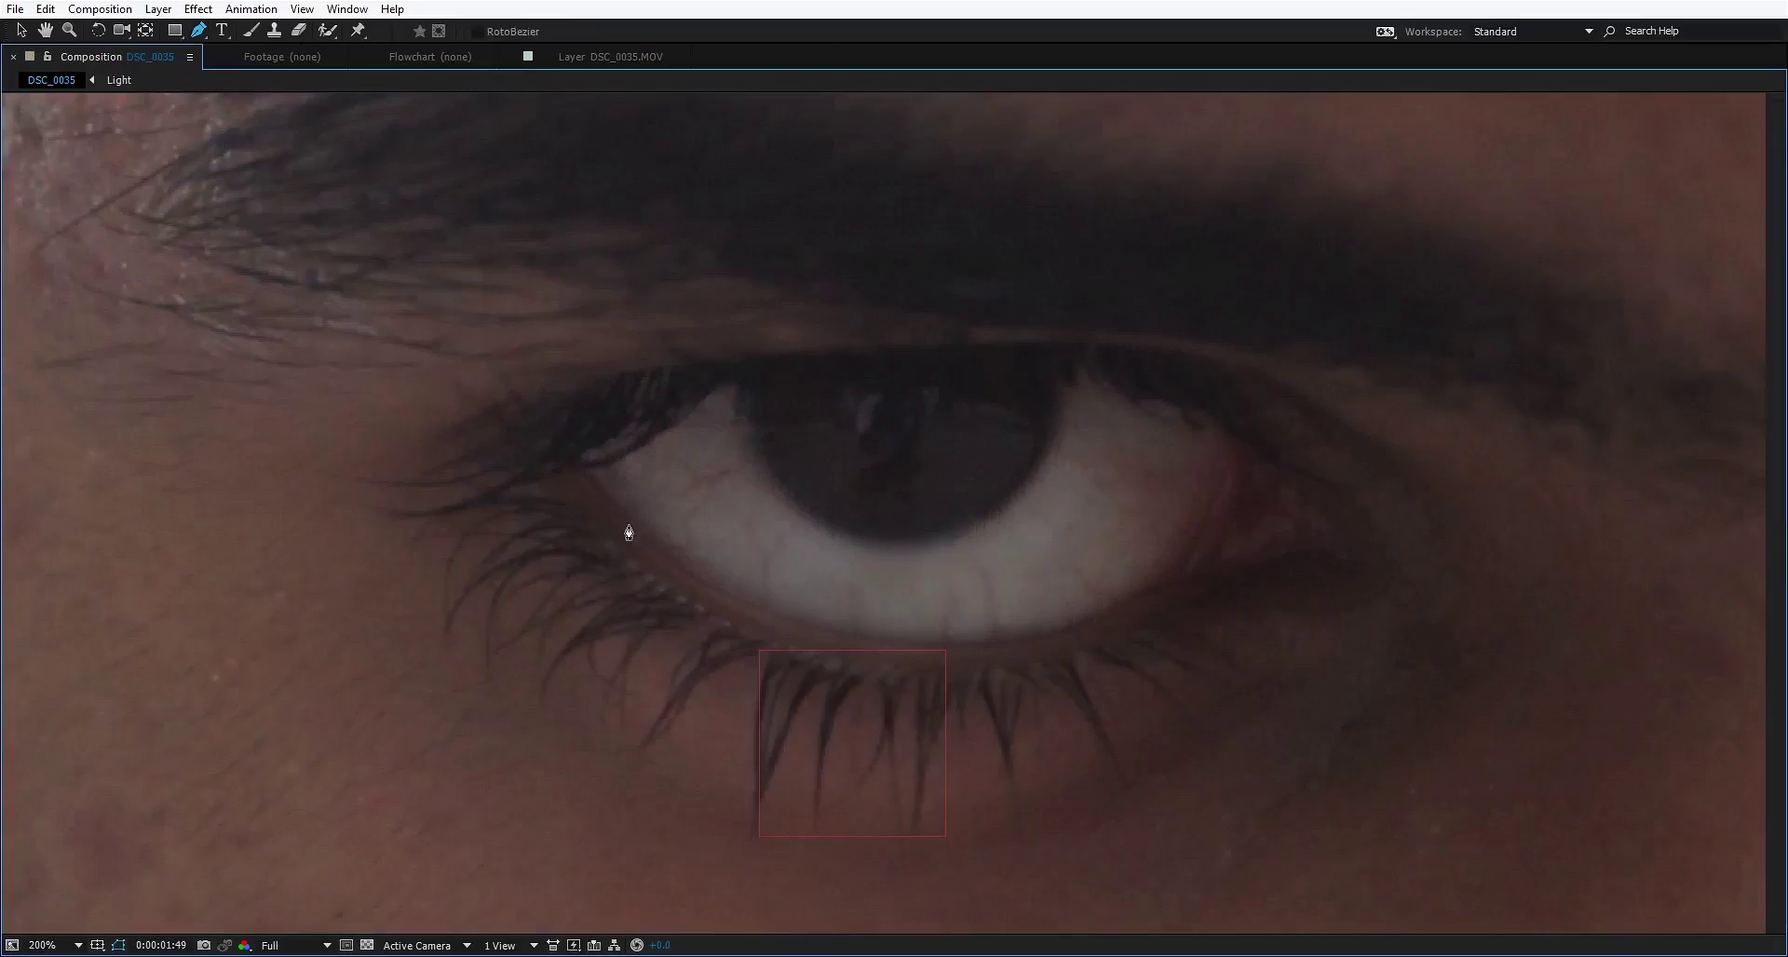
click(613, 508)
drag(717, 586, 736, 603)
drag(921, 644, 978, 644)
drag(1118, 610, 1143, 600)
drag(1199, 549, 1216, 520)
drag(1232, 446, 1113, 397)
click(1084, 377)
click(1039, 367)
drag(883, 381, 862, 382)
click(753, 389)
click(708, 394)
drag(695, 403, 661, 430)
click(617, 455)
click(568, 452)
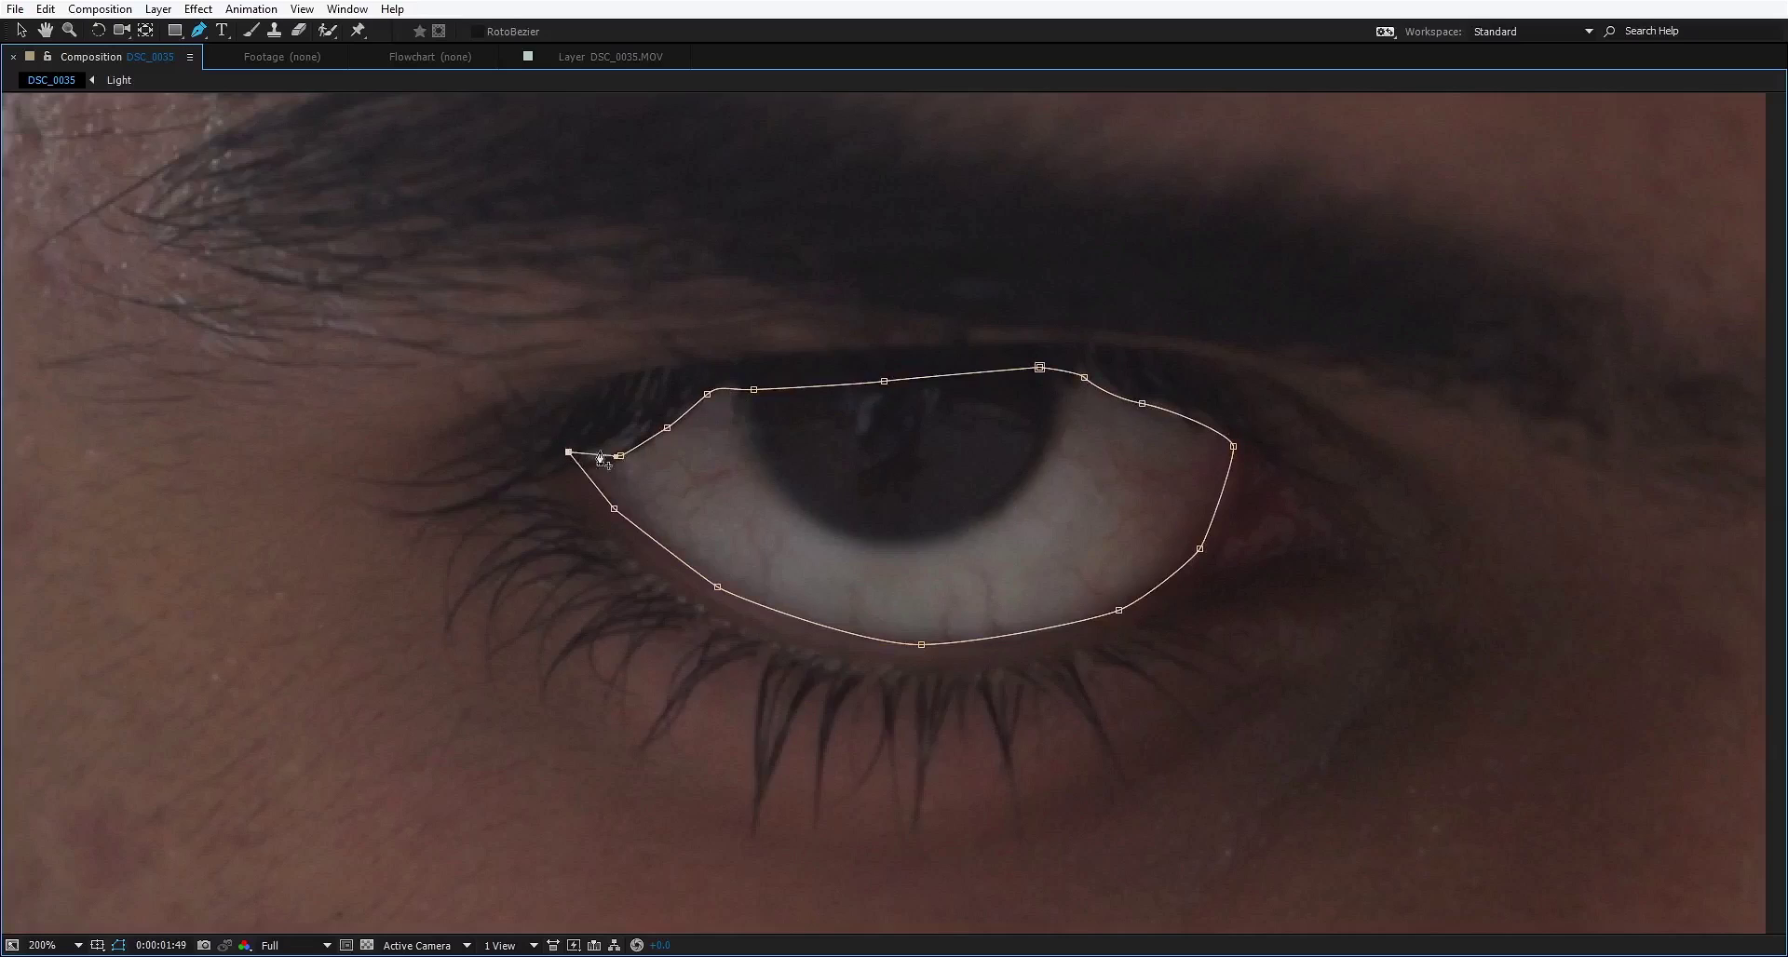
key(comma)
key(grave)
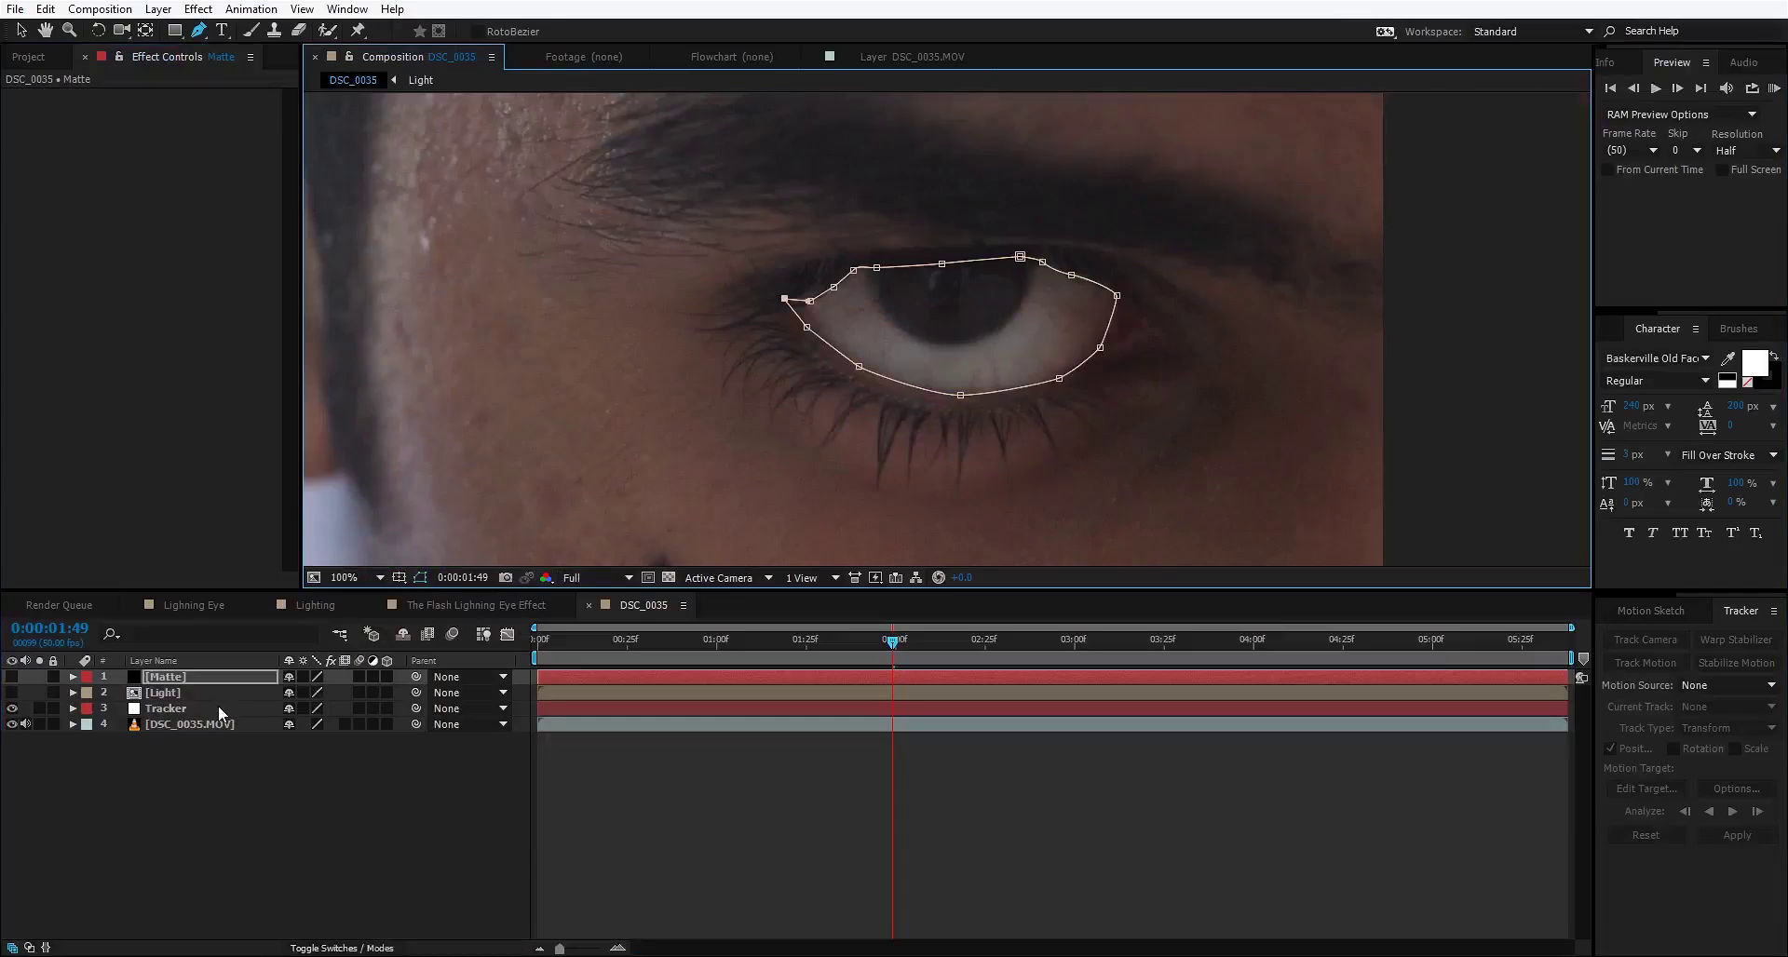
Step: Set the Mask Feather of the eye mask on the Matte layer to 5 pixels
key(f)
click(307, 708)
text(5)
click(416, 706)
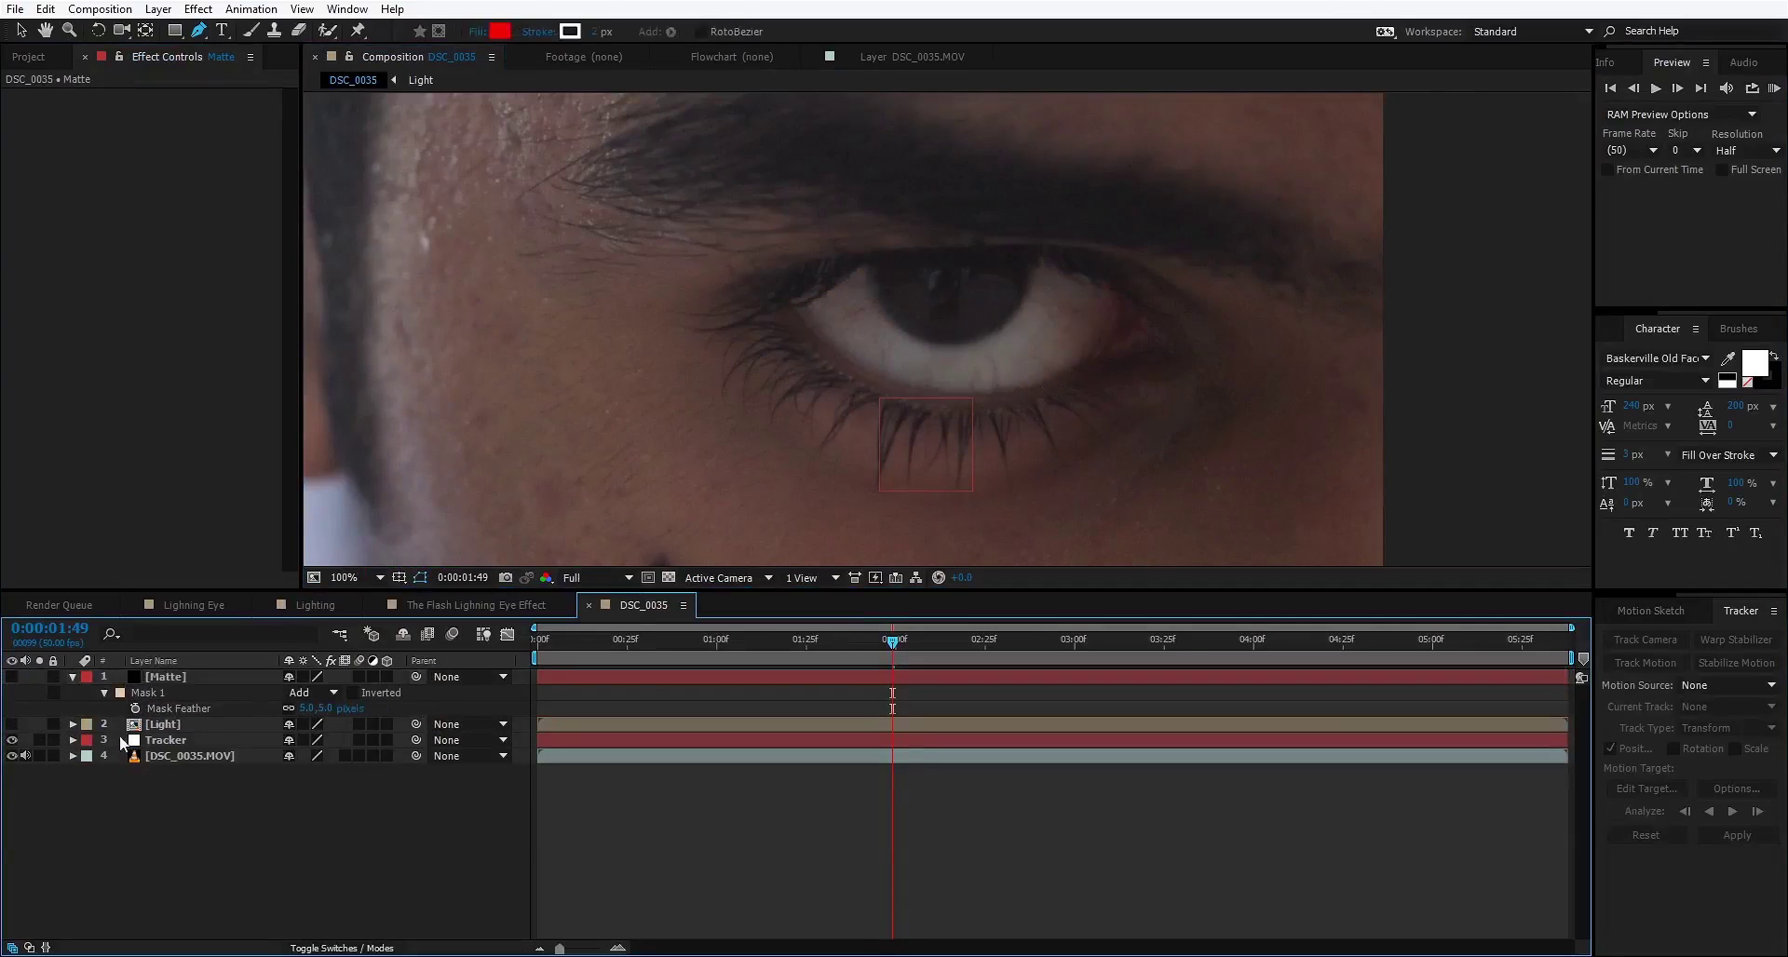
Step: Show the Light layer again and set its track matte to Alpha Matte "[Matte]"
click(12, 724)
click(186, 729)
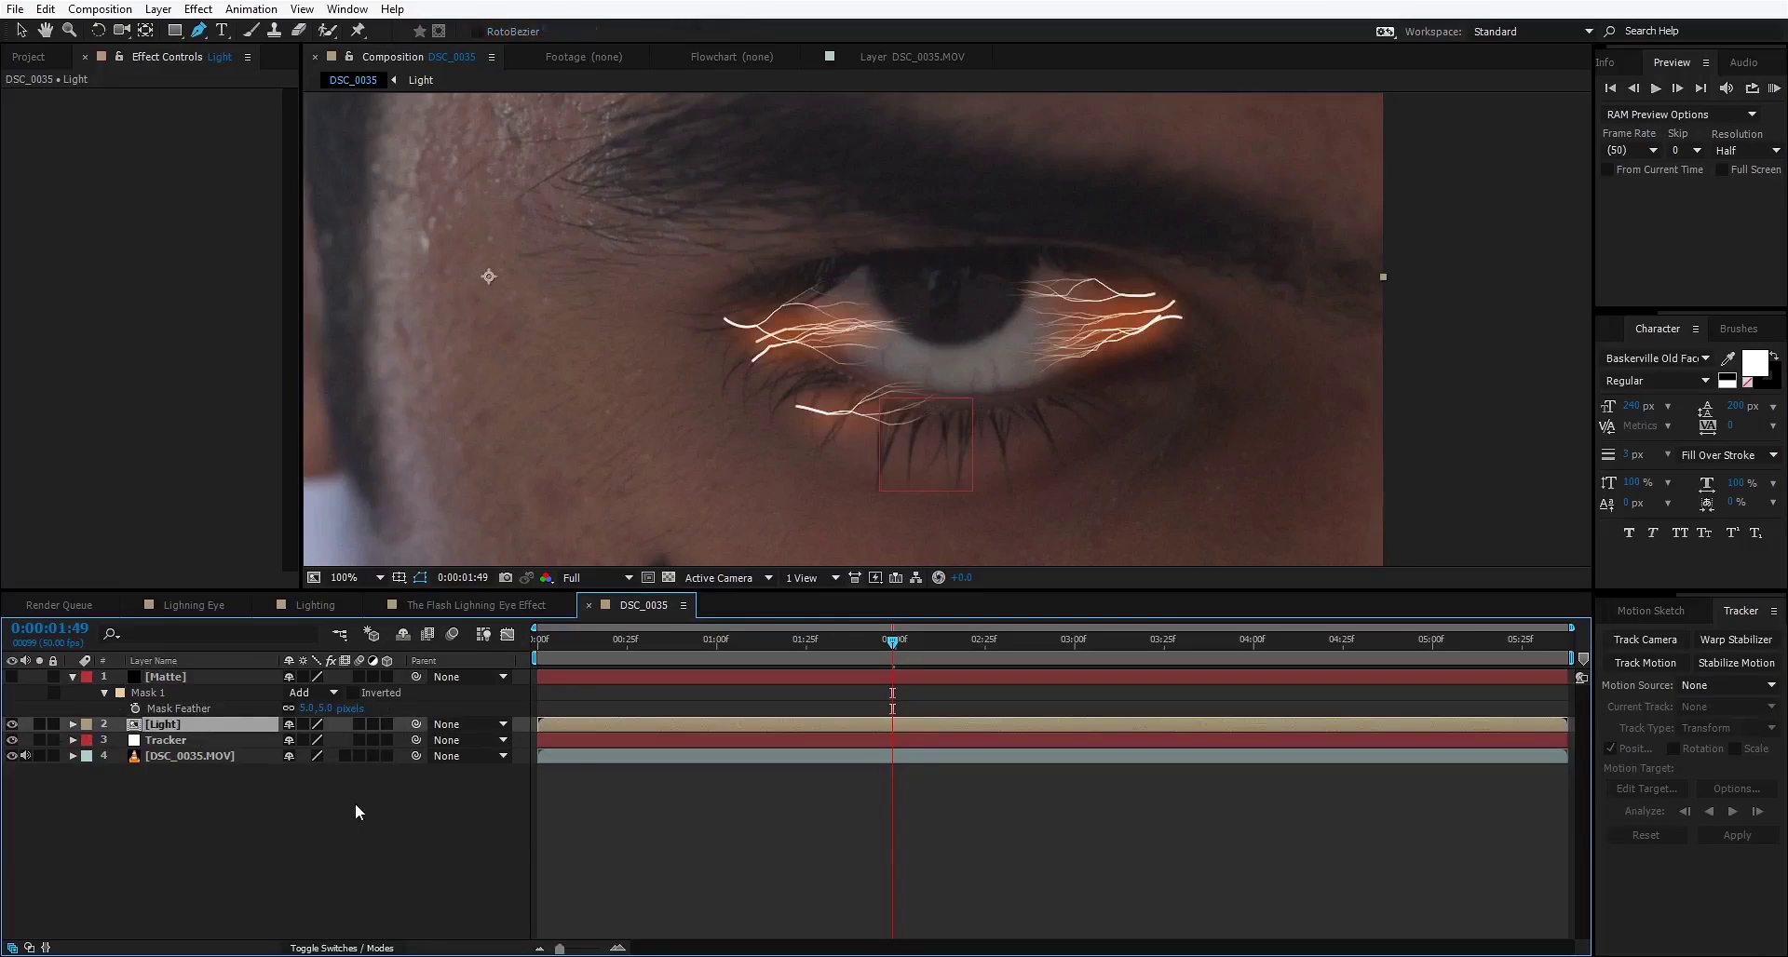
key(F4)
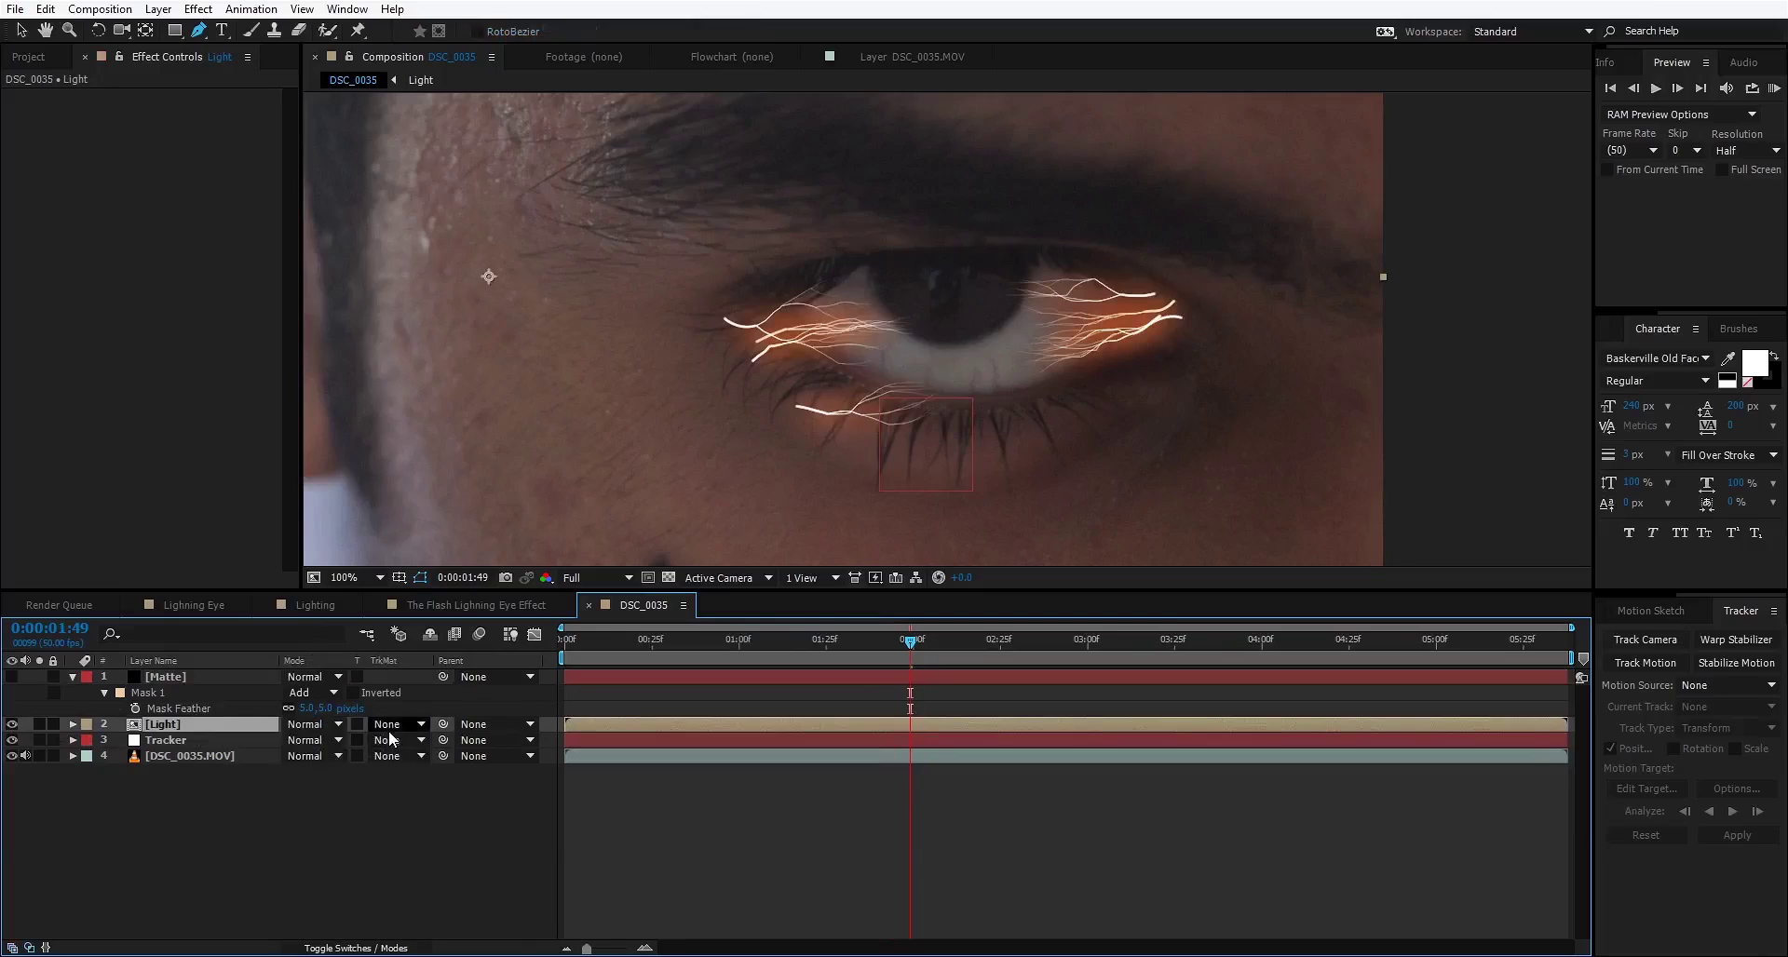
click(391, 724)
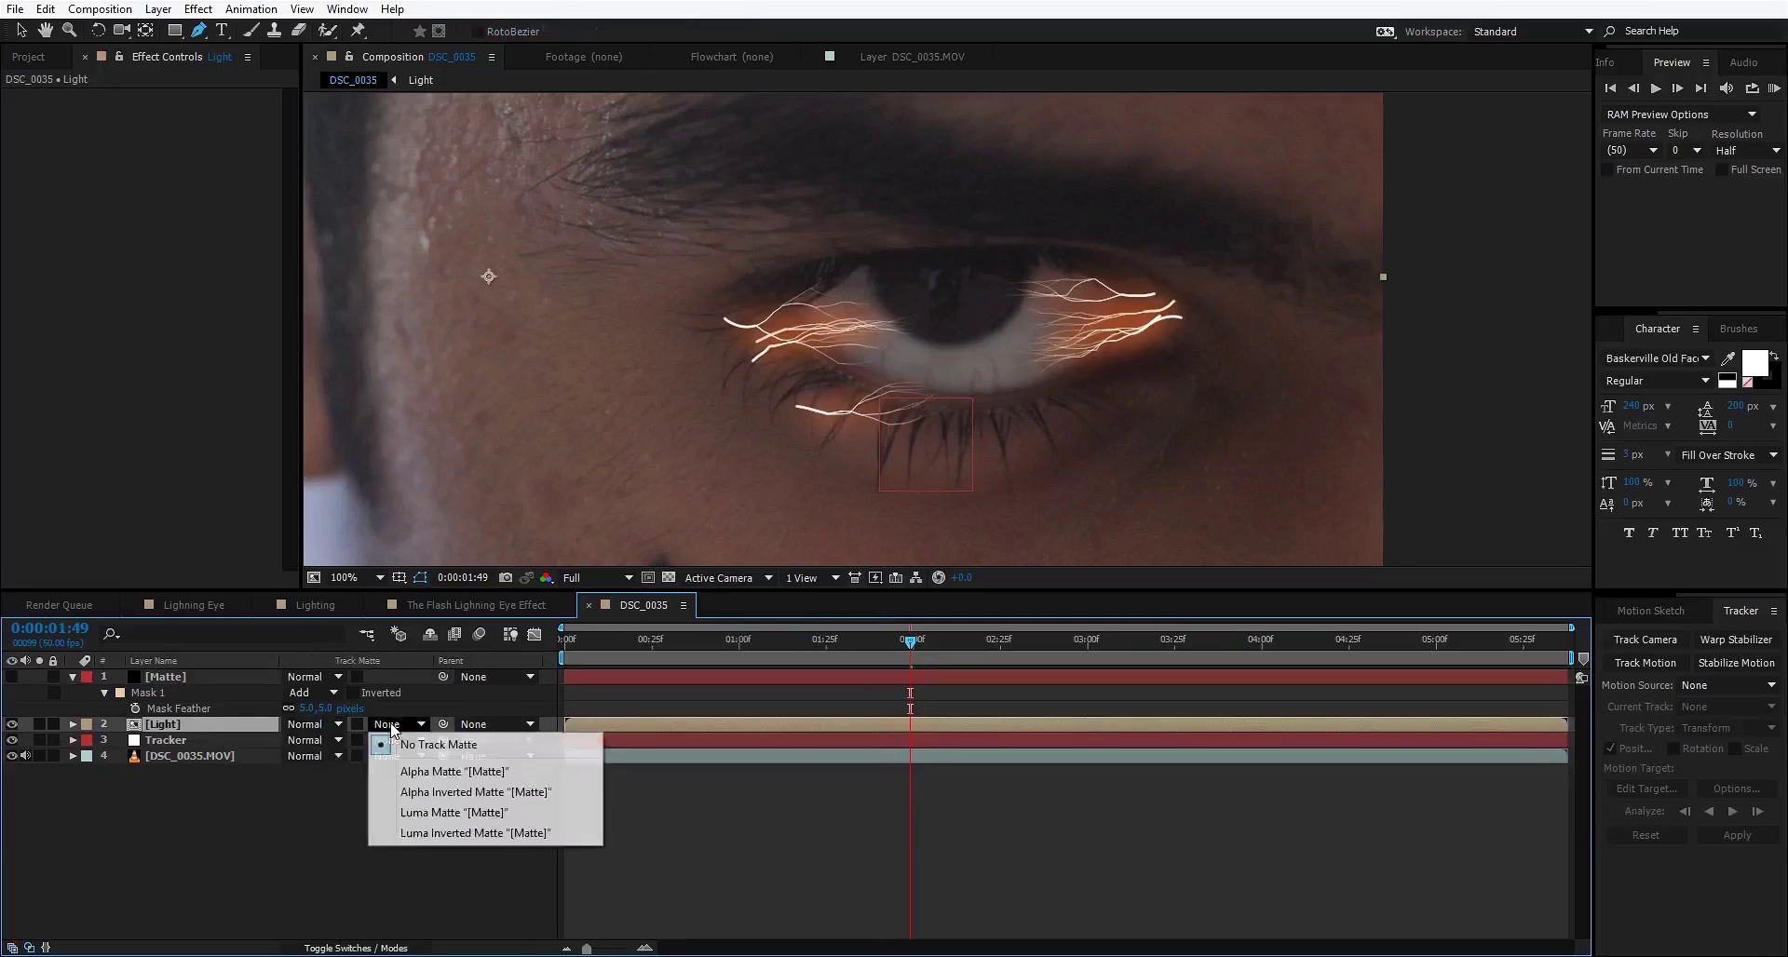
click(414, 772)
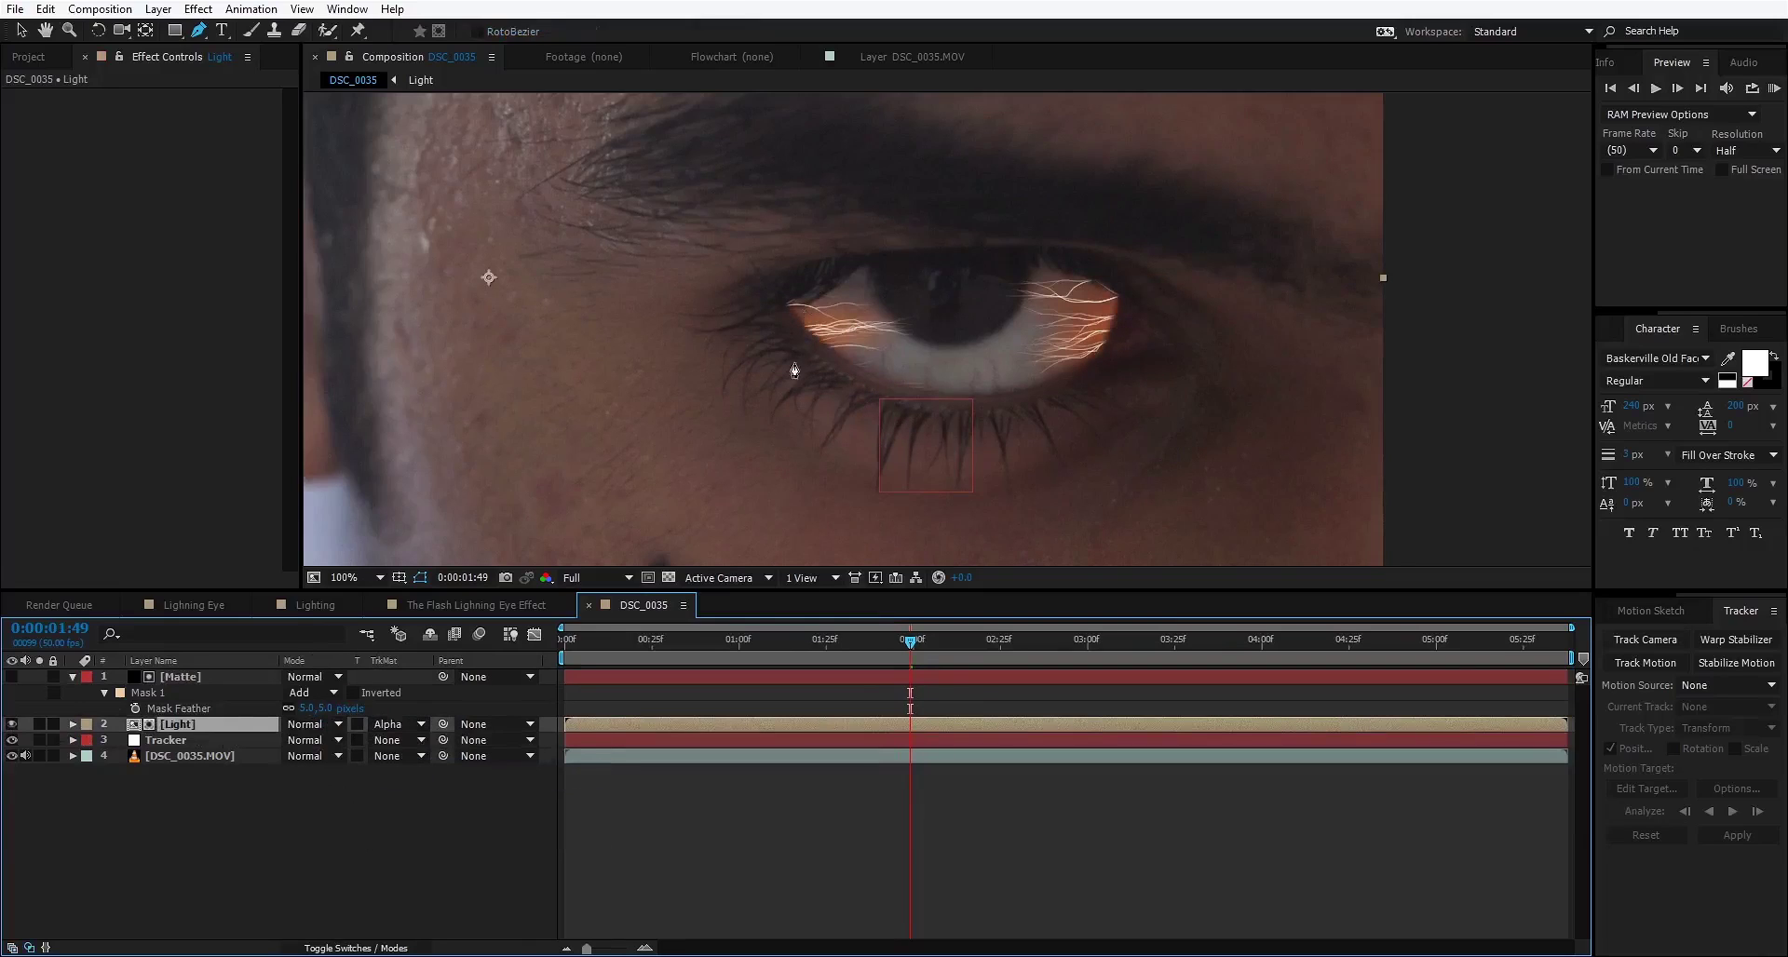
Step: Set the eye mask's expansion to -1 pixel and its feather to 11 pixels on the Matte layer
click(204, 678)
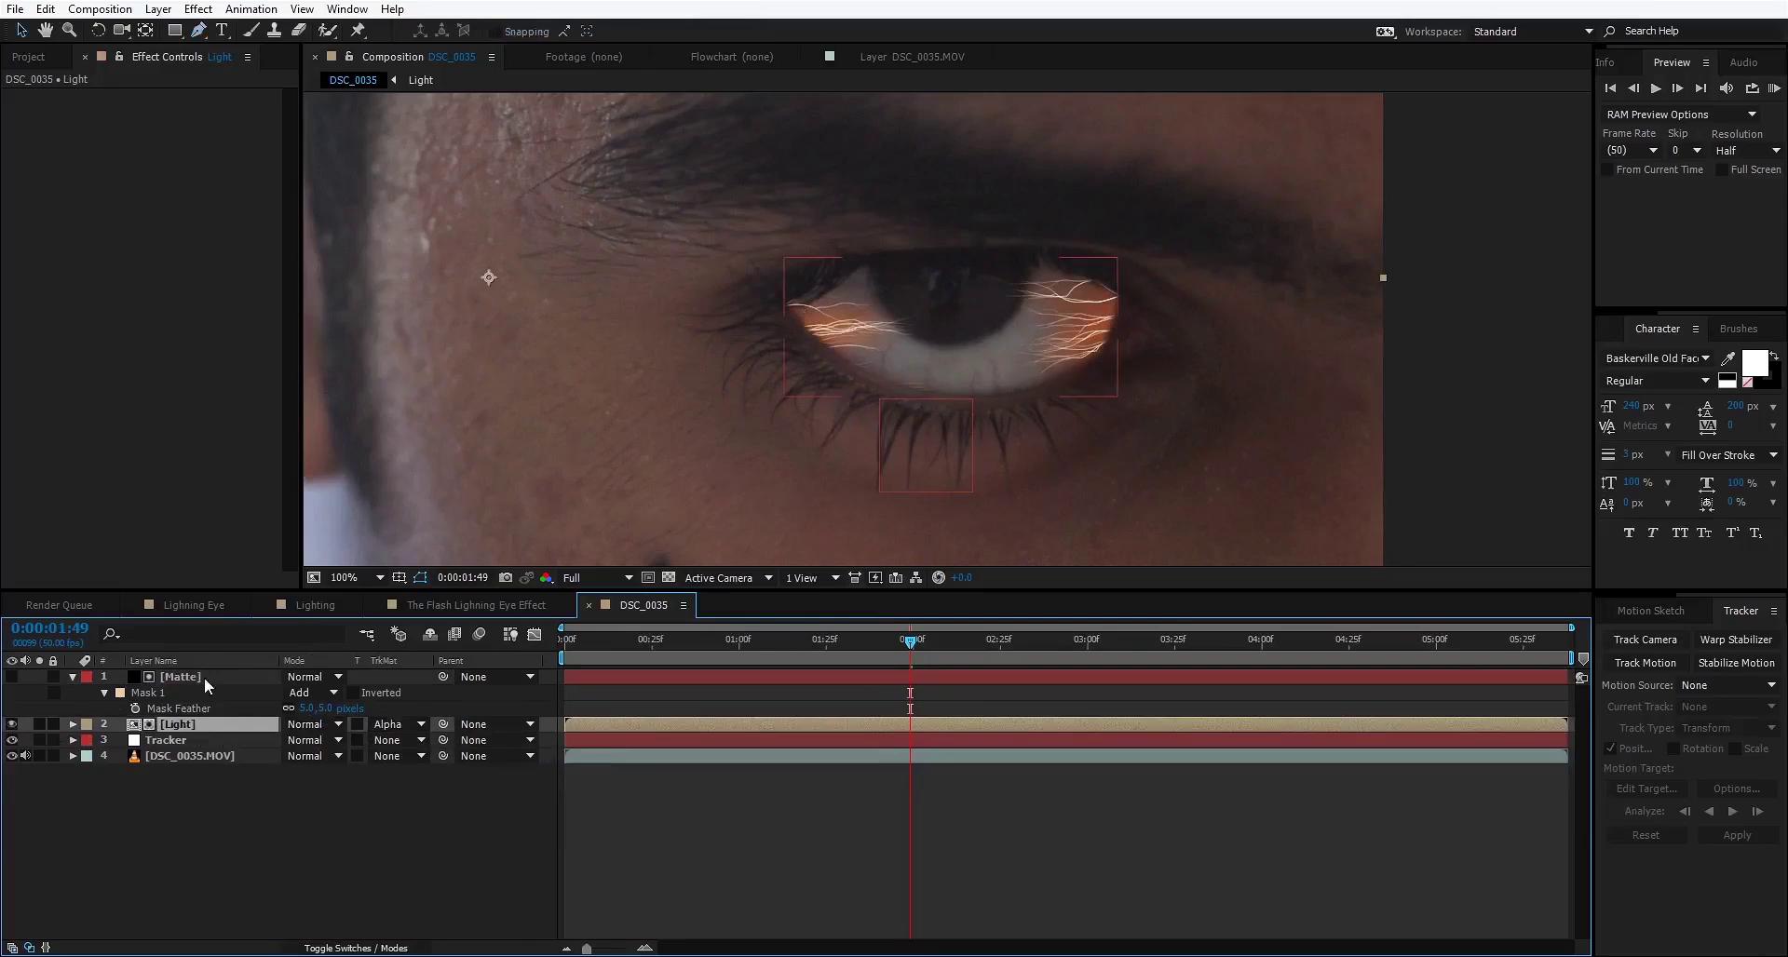
click(200, 678)
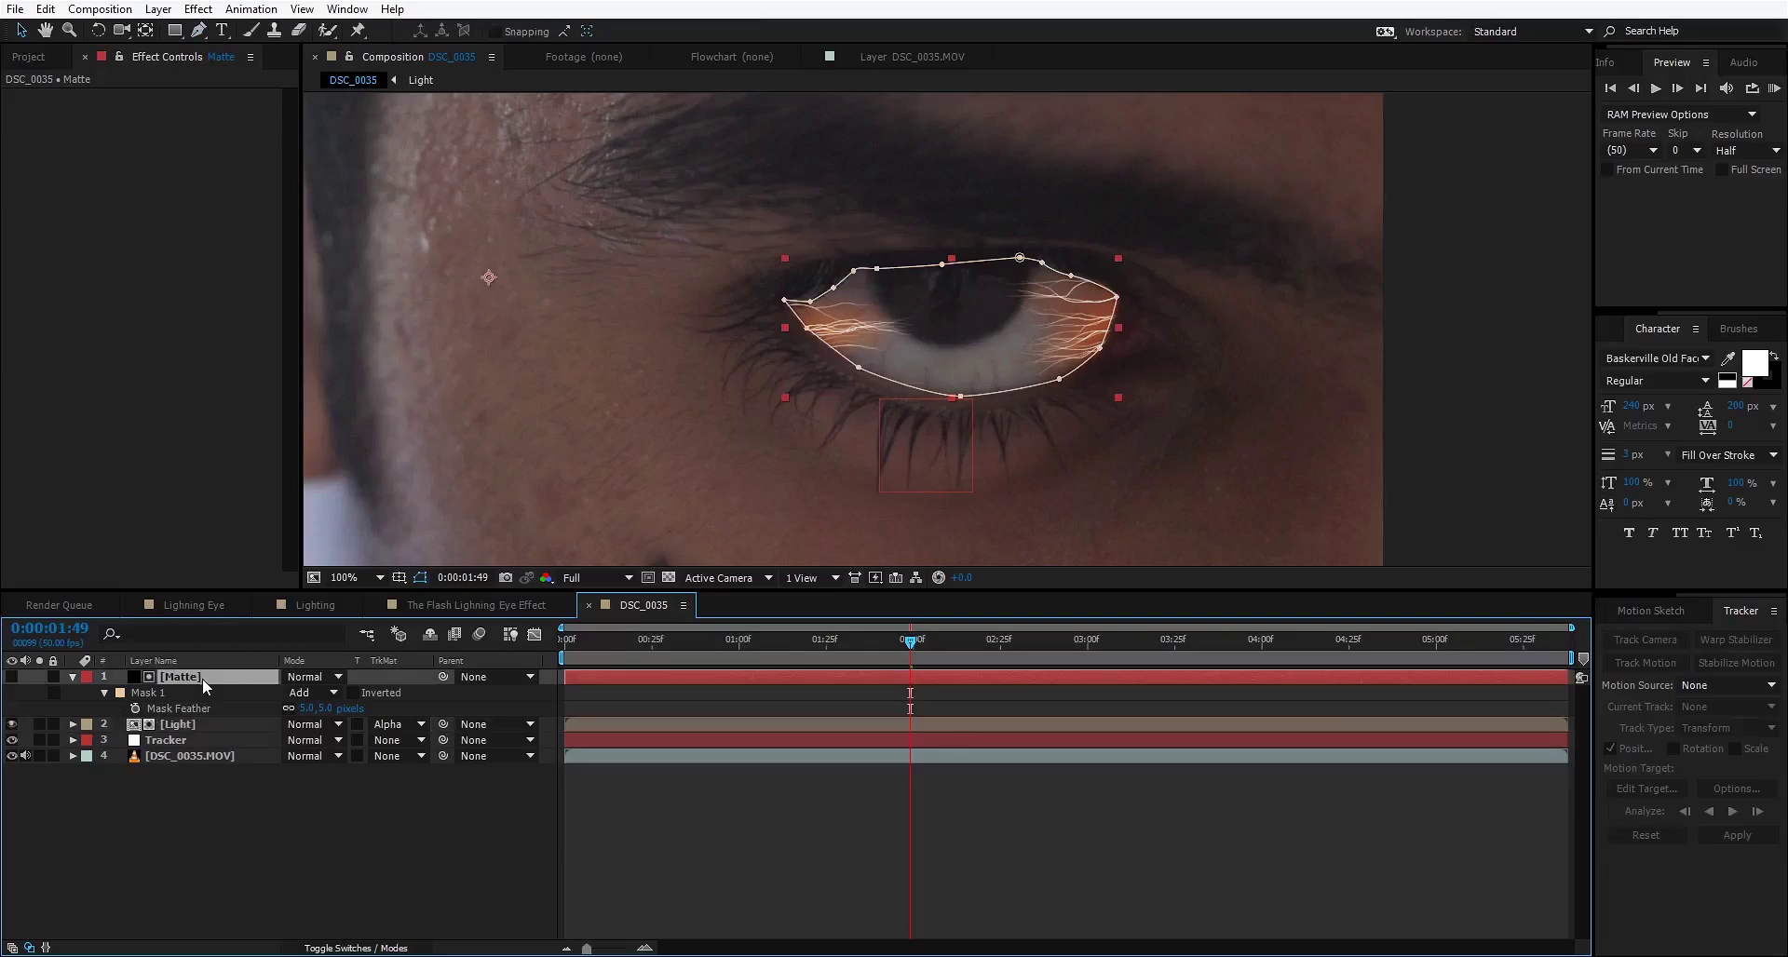
click(421, 577)
key(m)
key(m)
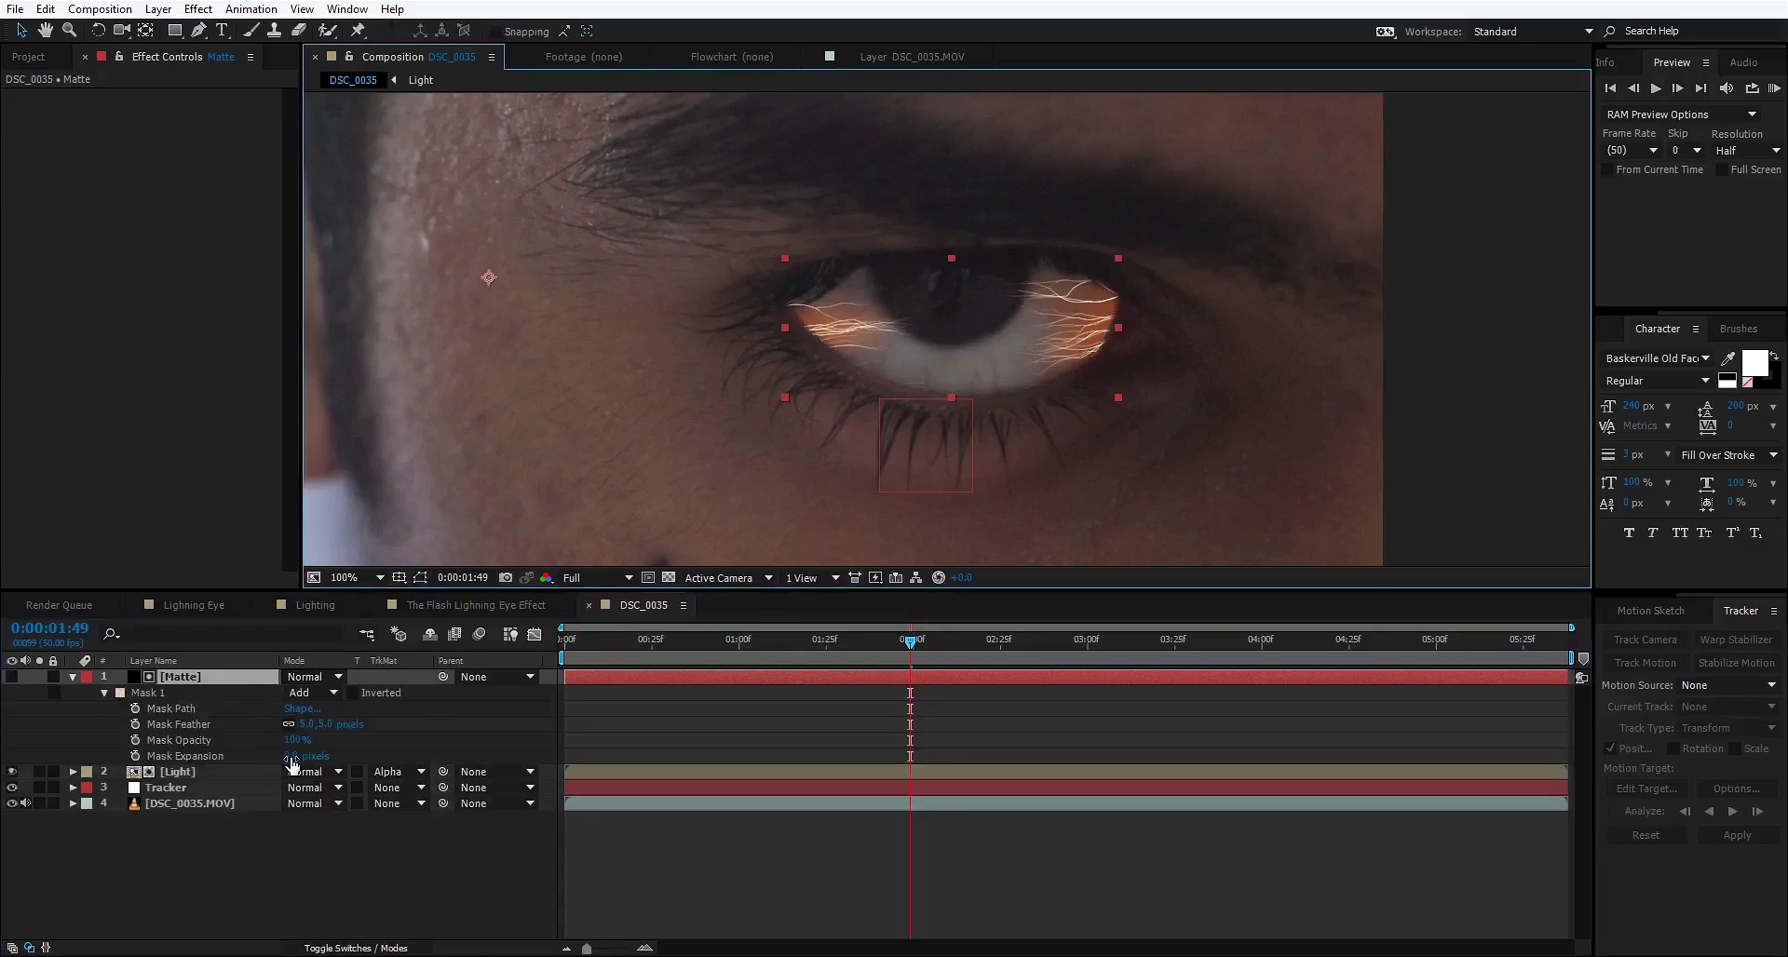
drag(287, 762, 291, 766)
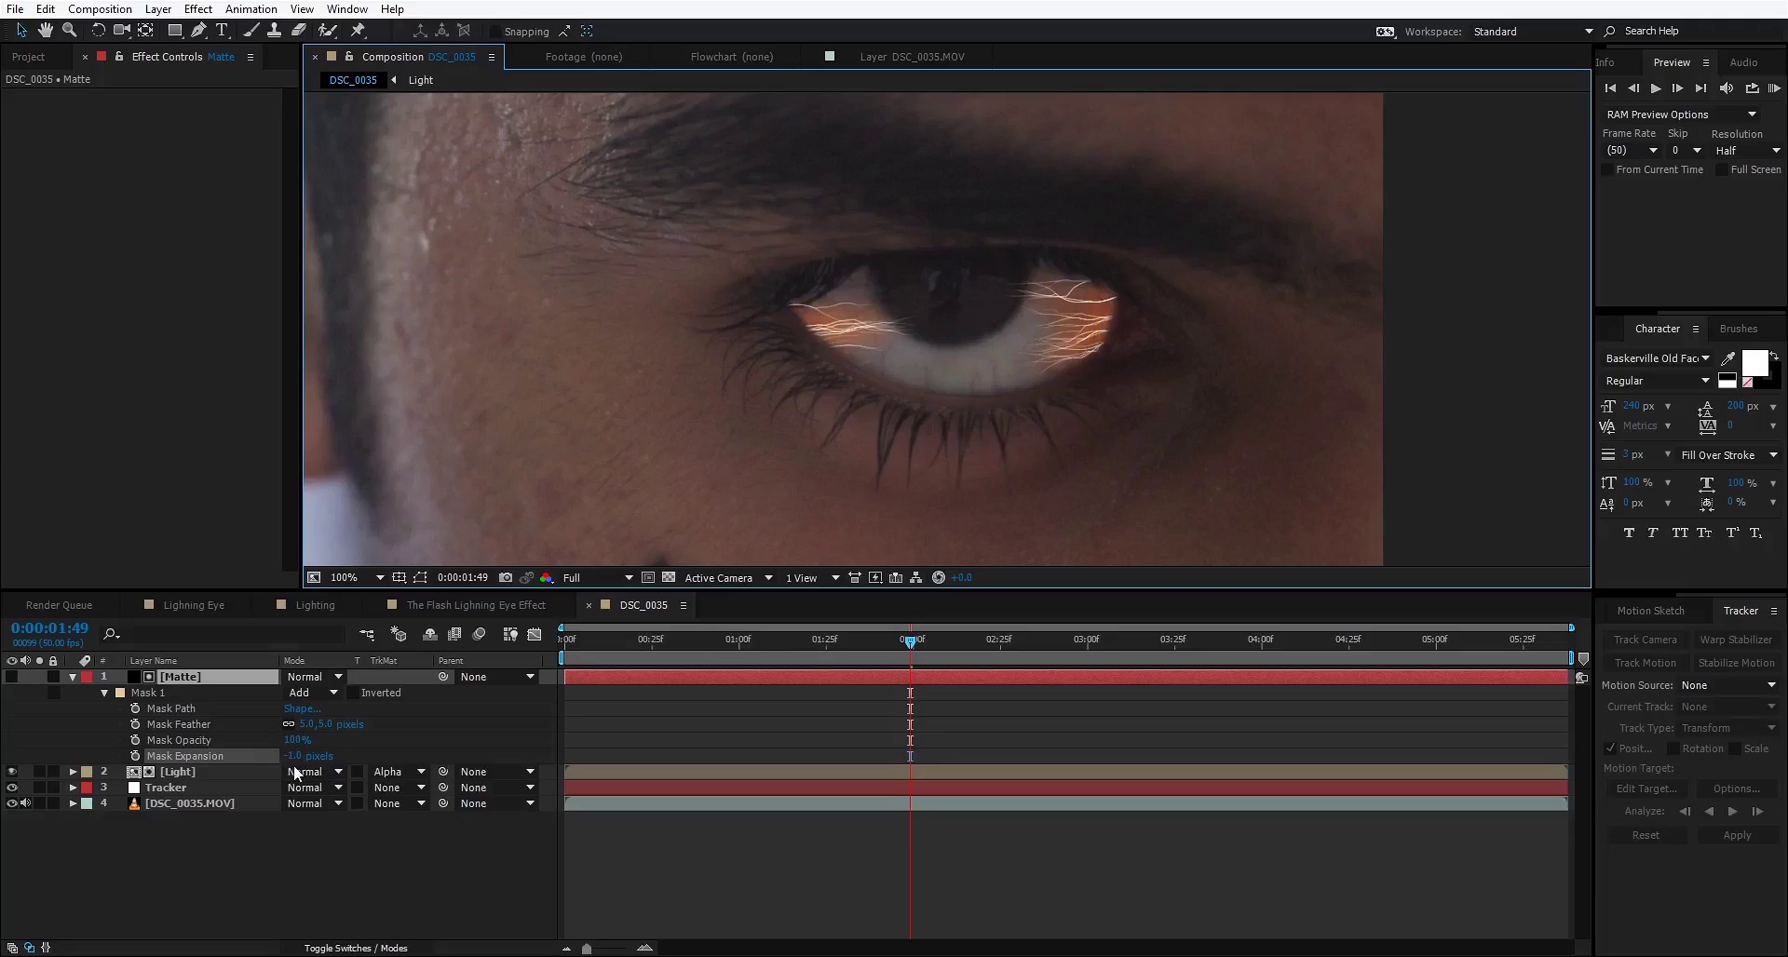
click(293, 764)
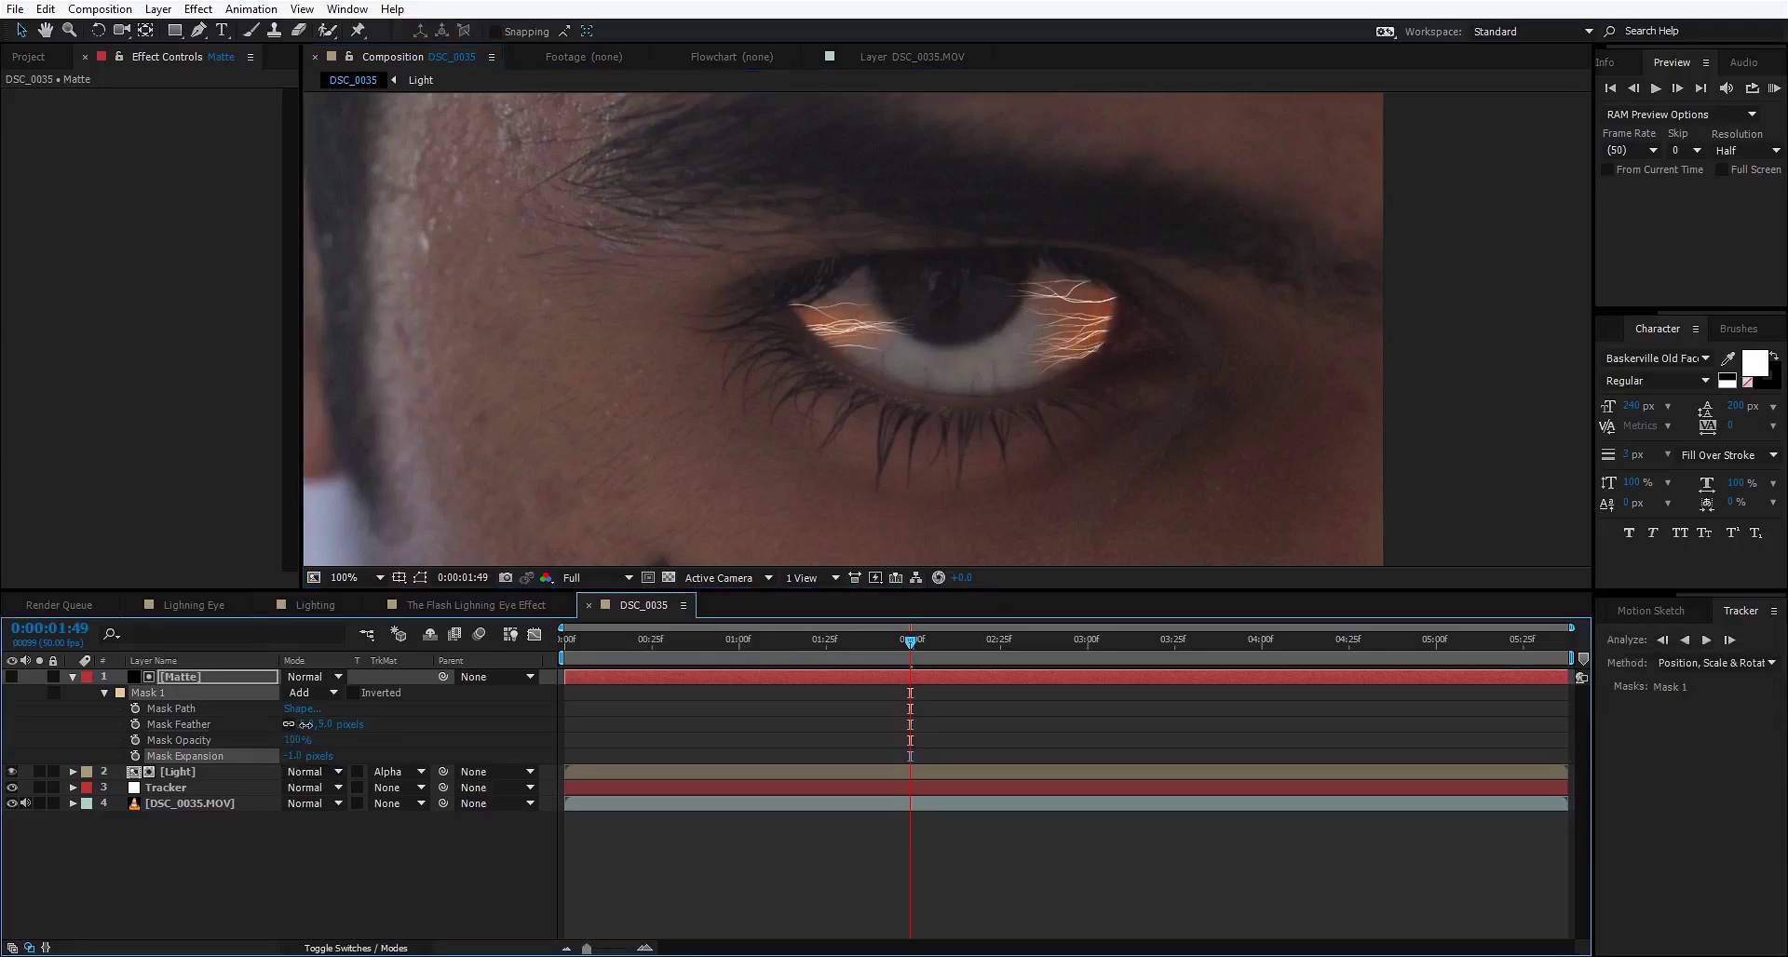
drag(302, 725, 308, 726)
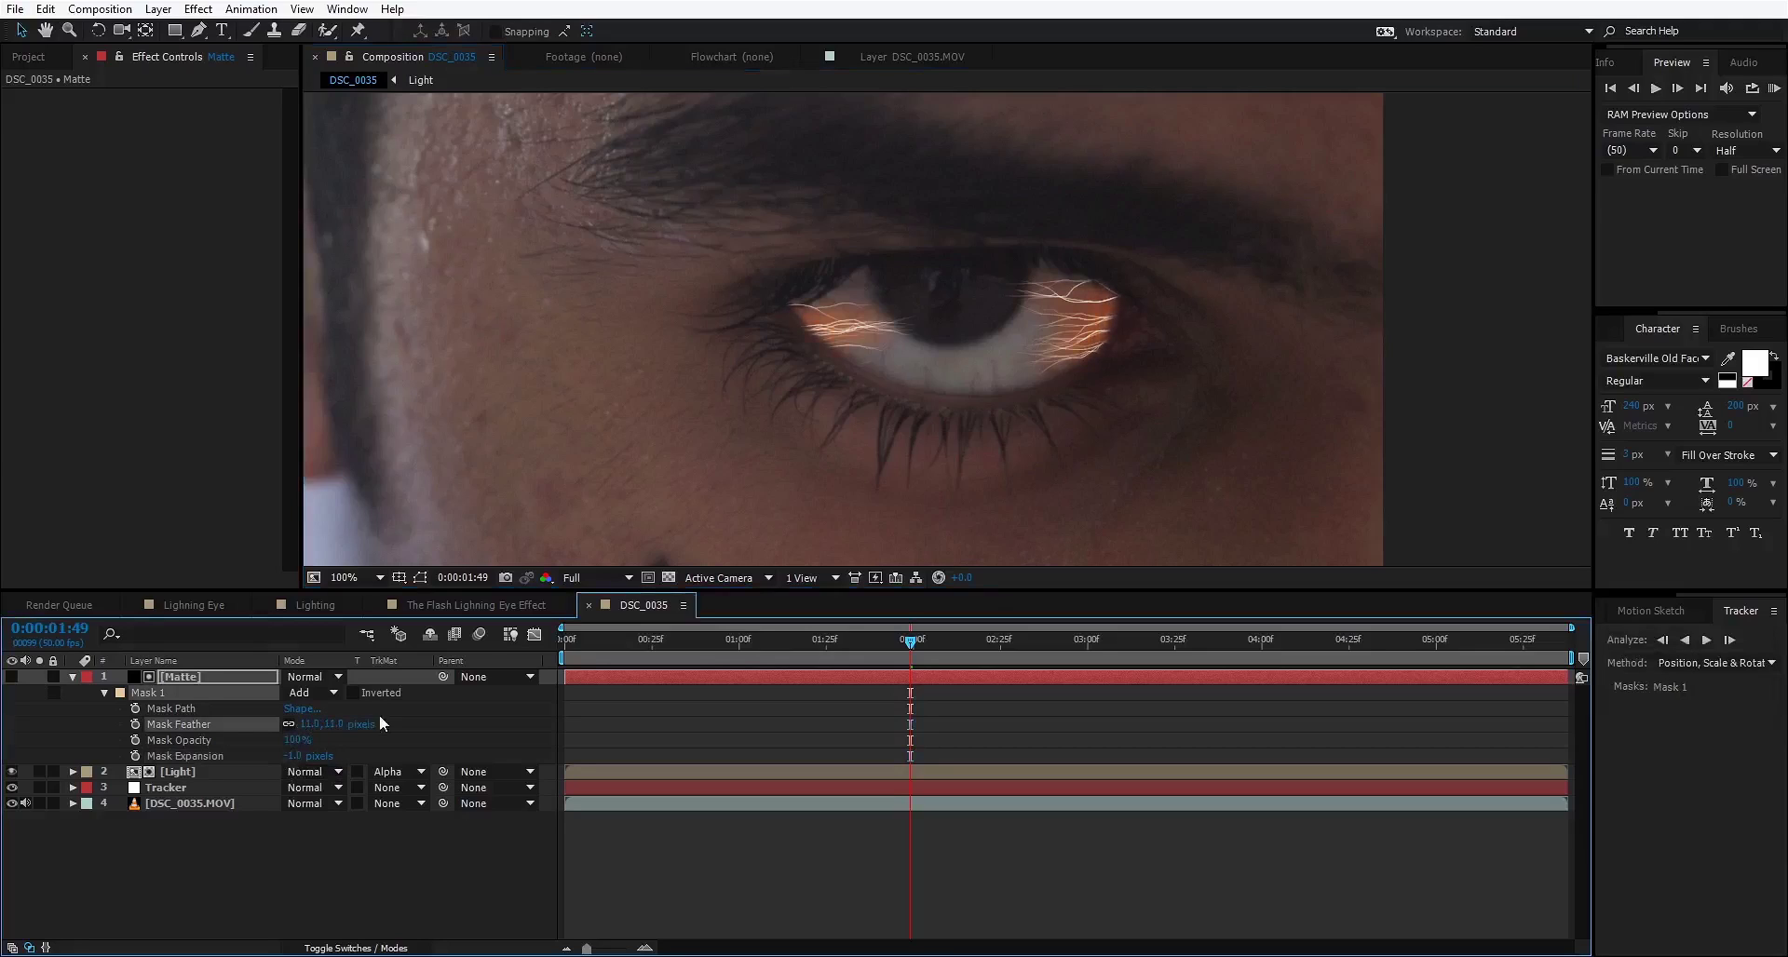
click(416, 715)
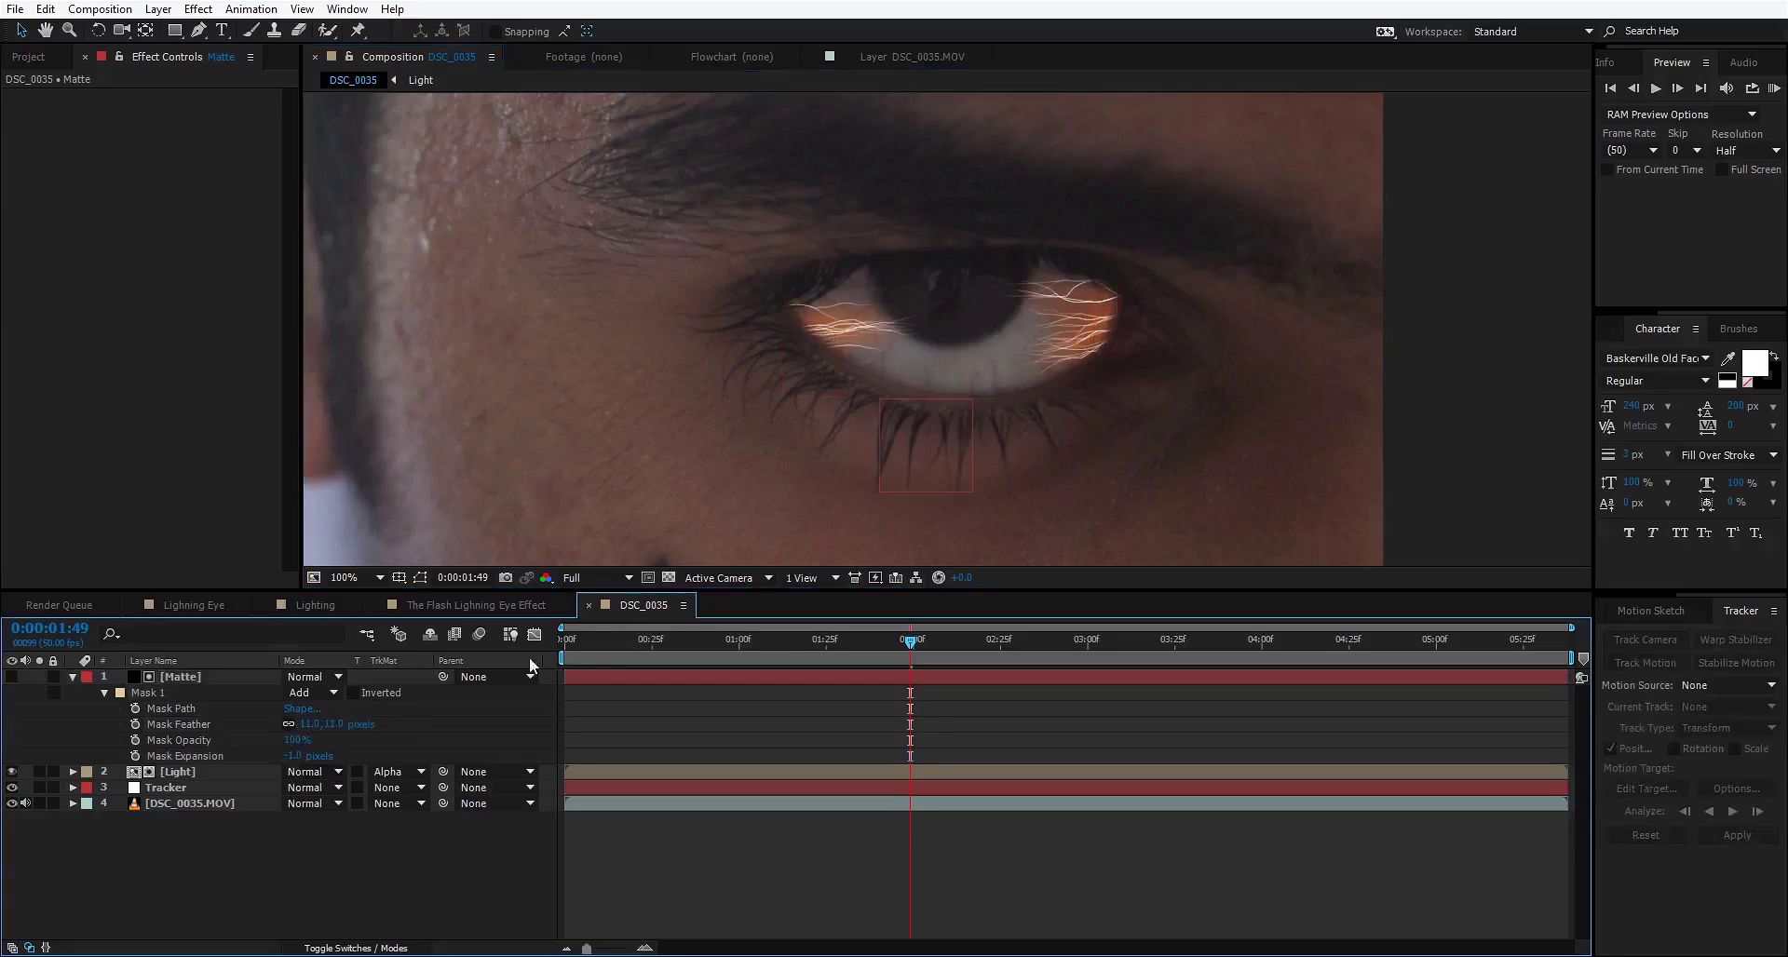
Step: Move the eye mask's outer corner point on the Matte layer slightly inward toward the eyeball
click(160, 677)
click(877, 297)
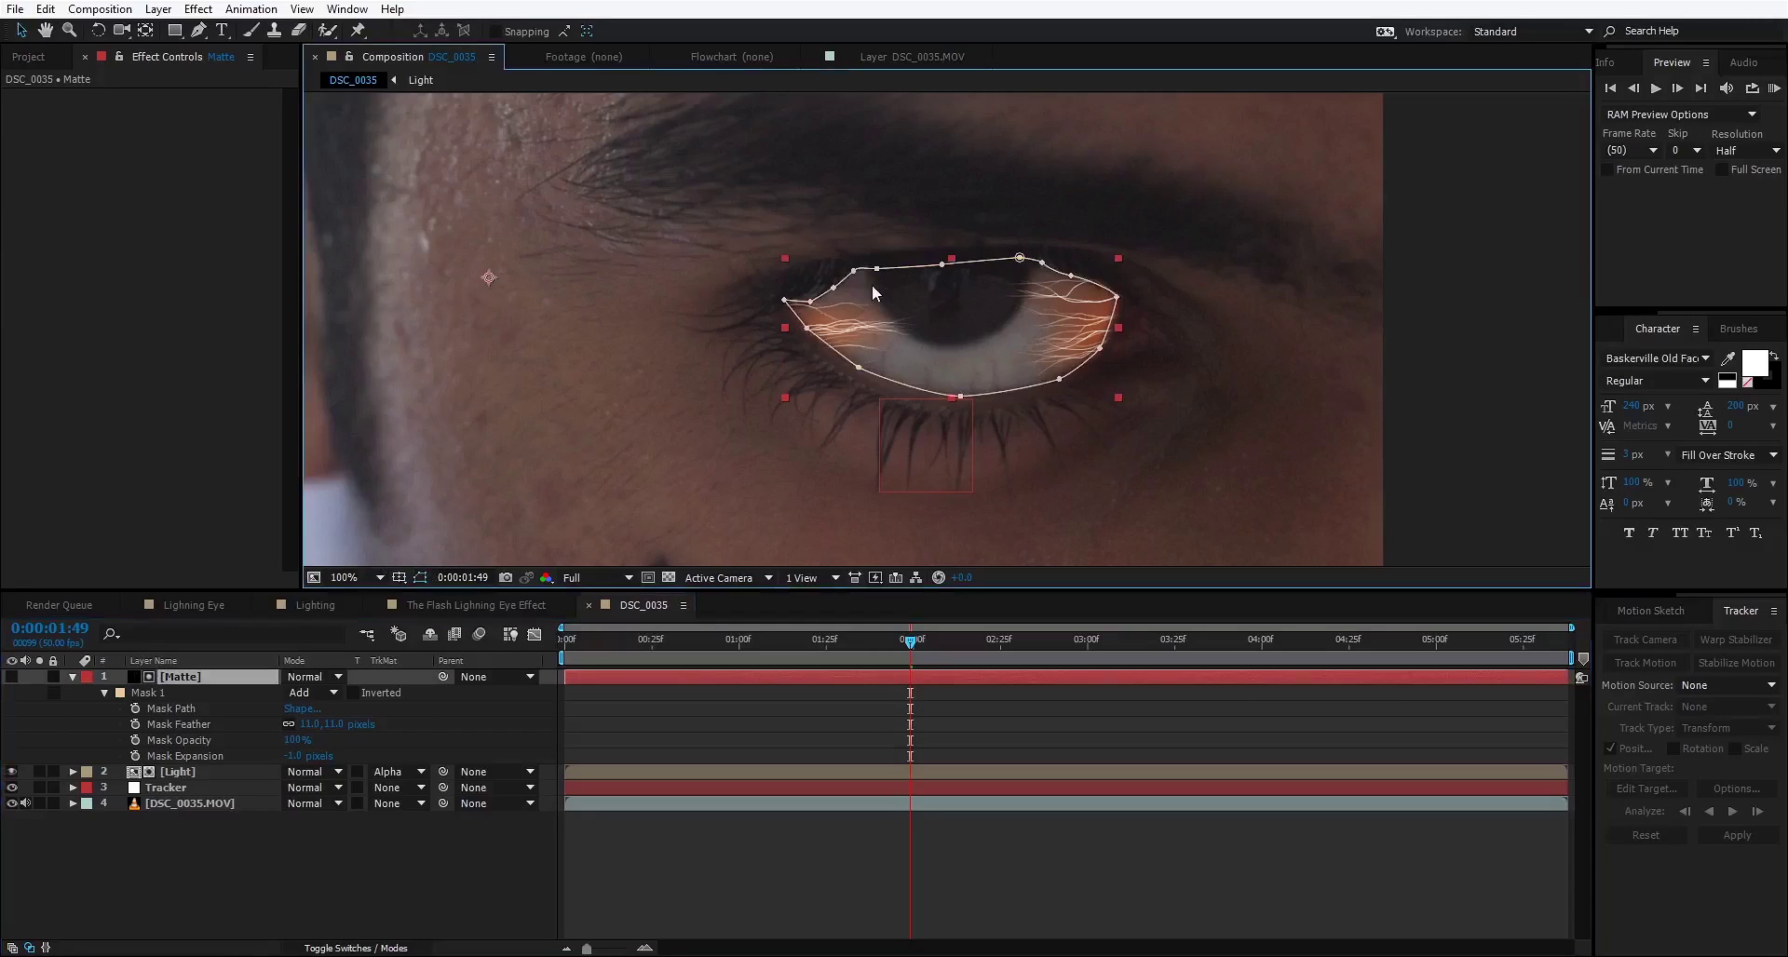
click(792, 303)
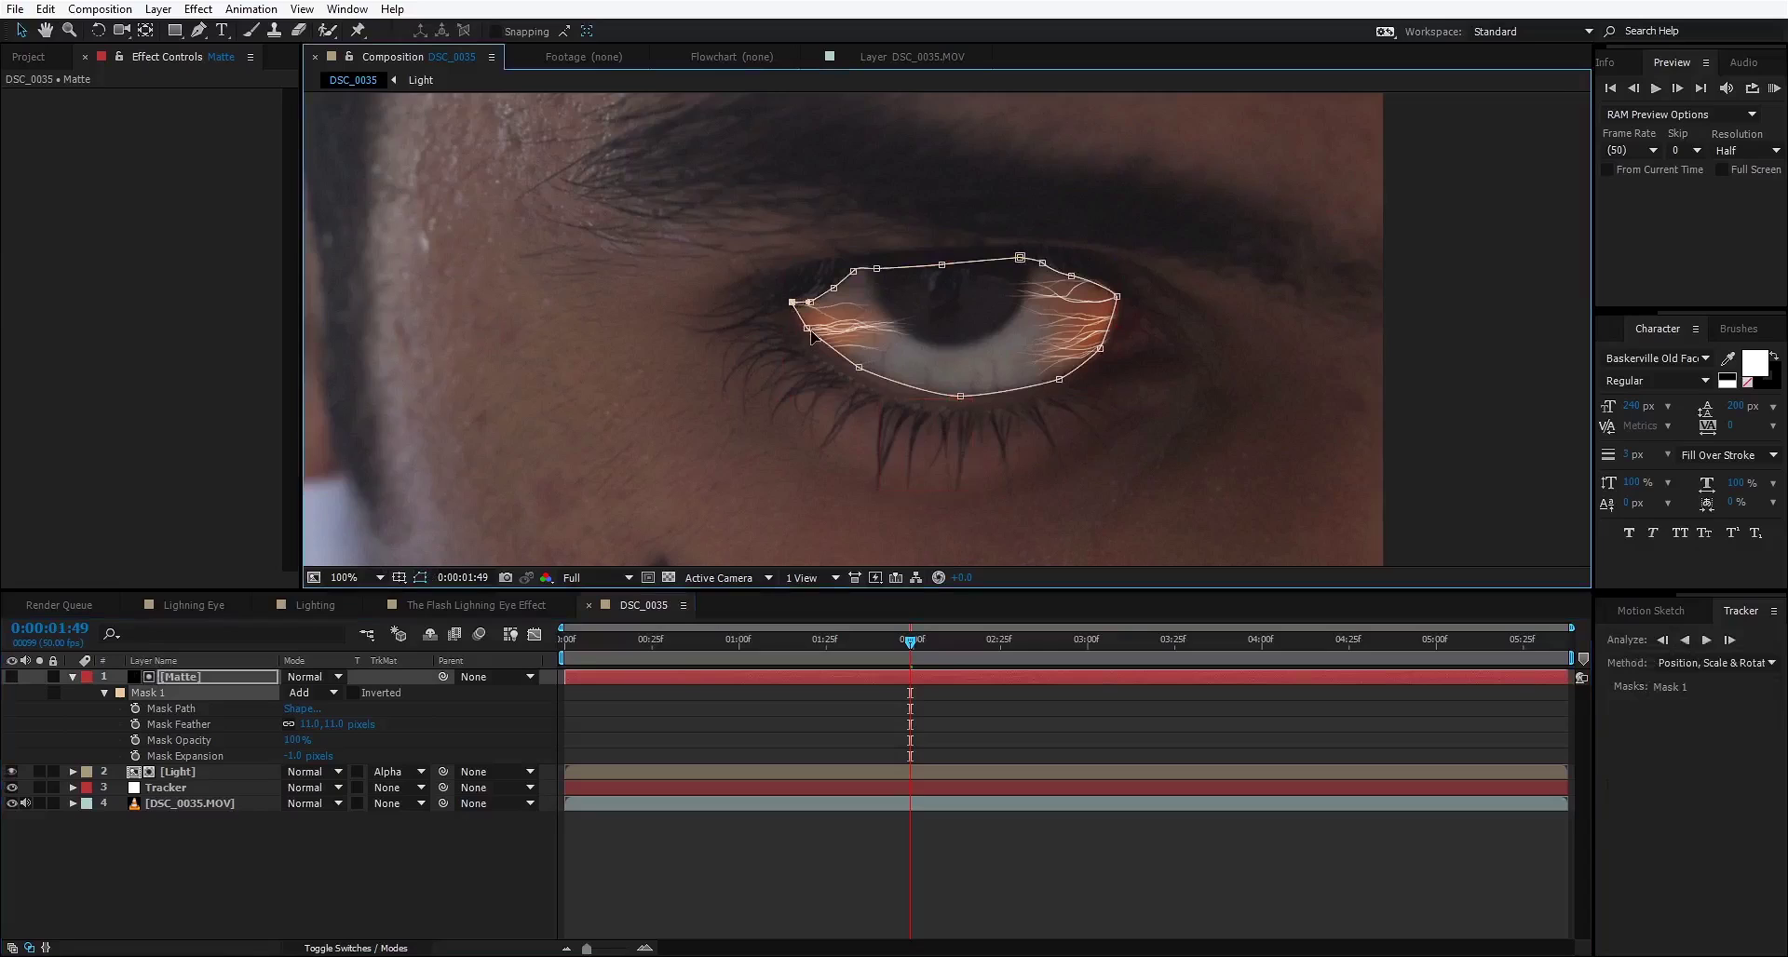
click(596, 712)
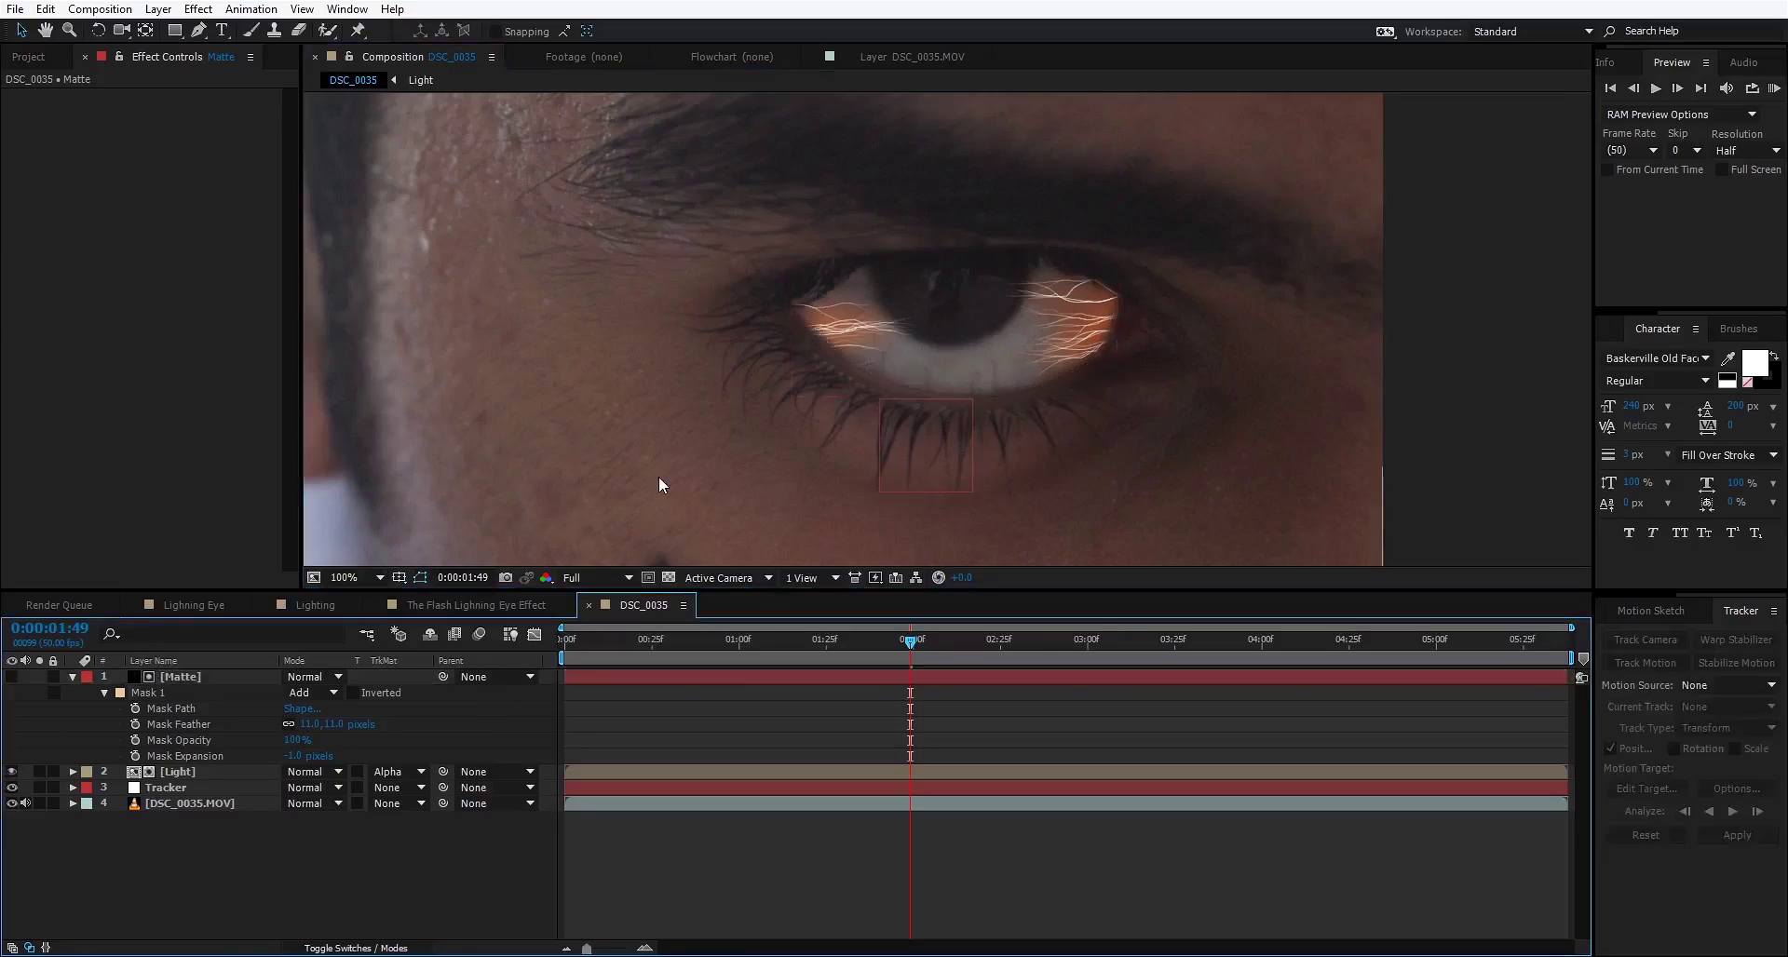
Step: In the Light composition, set the Advanced Lightning Complexity to 5 on each of the four Lightning layers
double_click(172, 771)
click(196, 725)
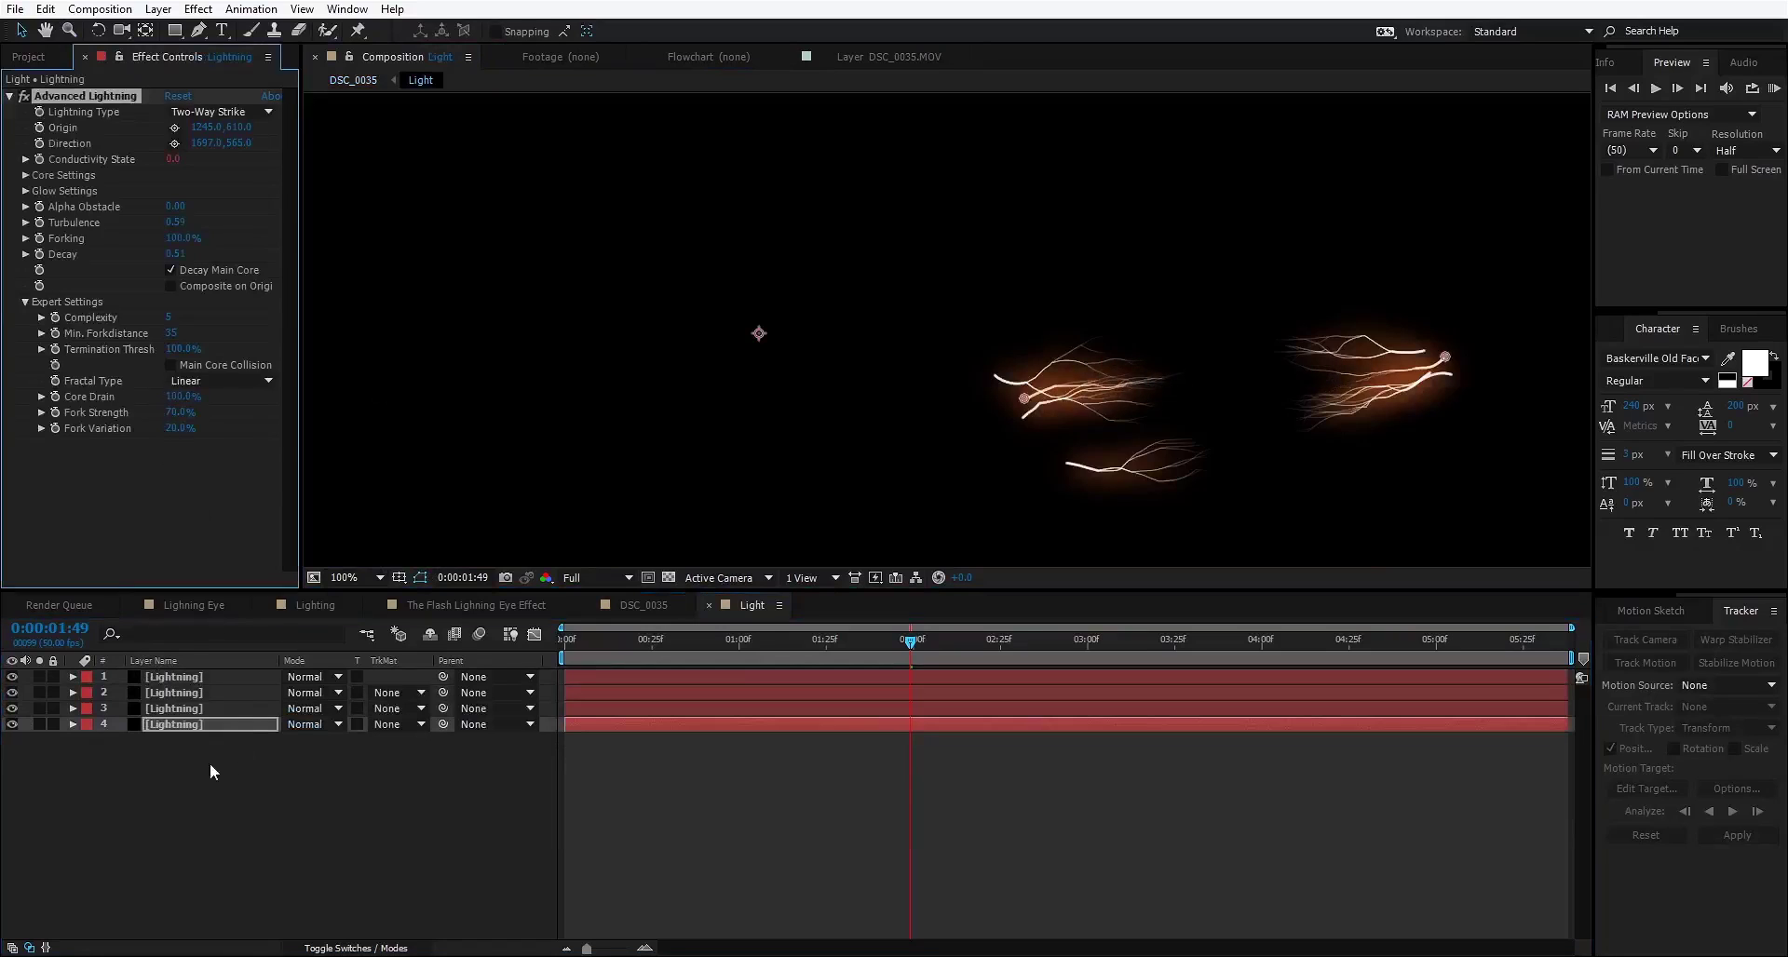
click(178, 711)
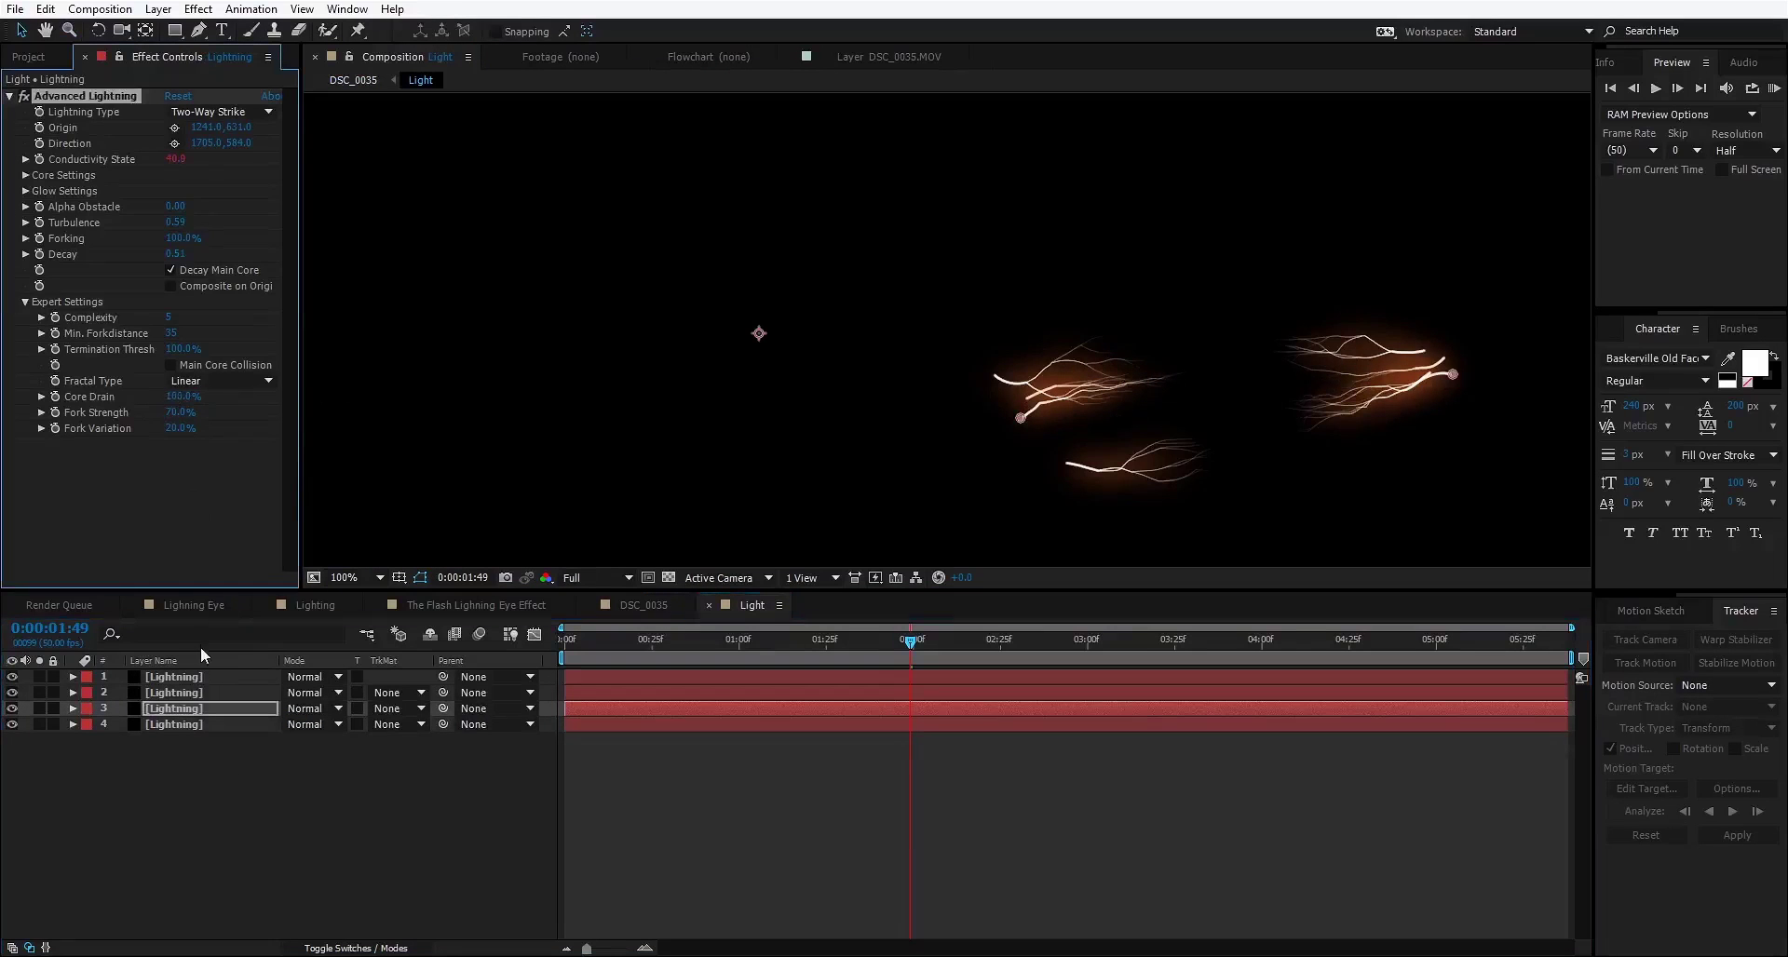
click(205, 693)
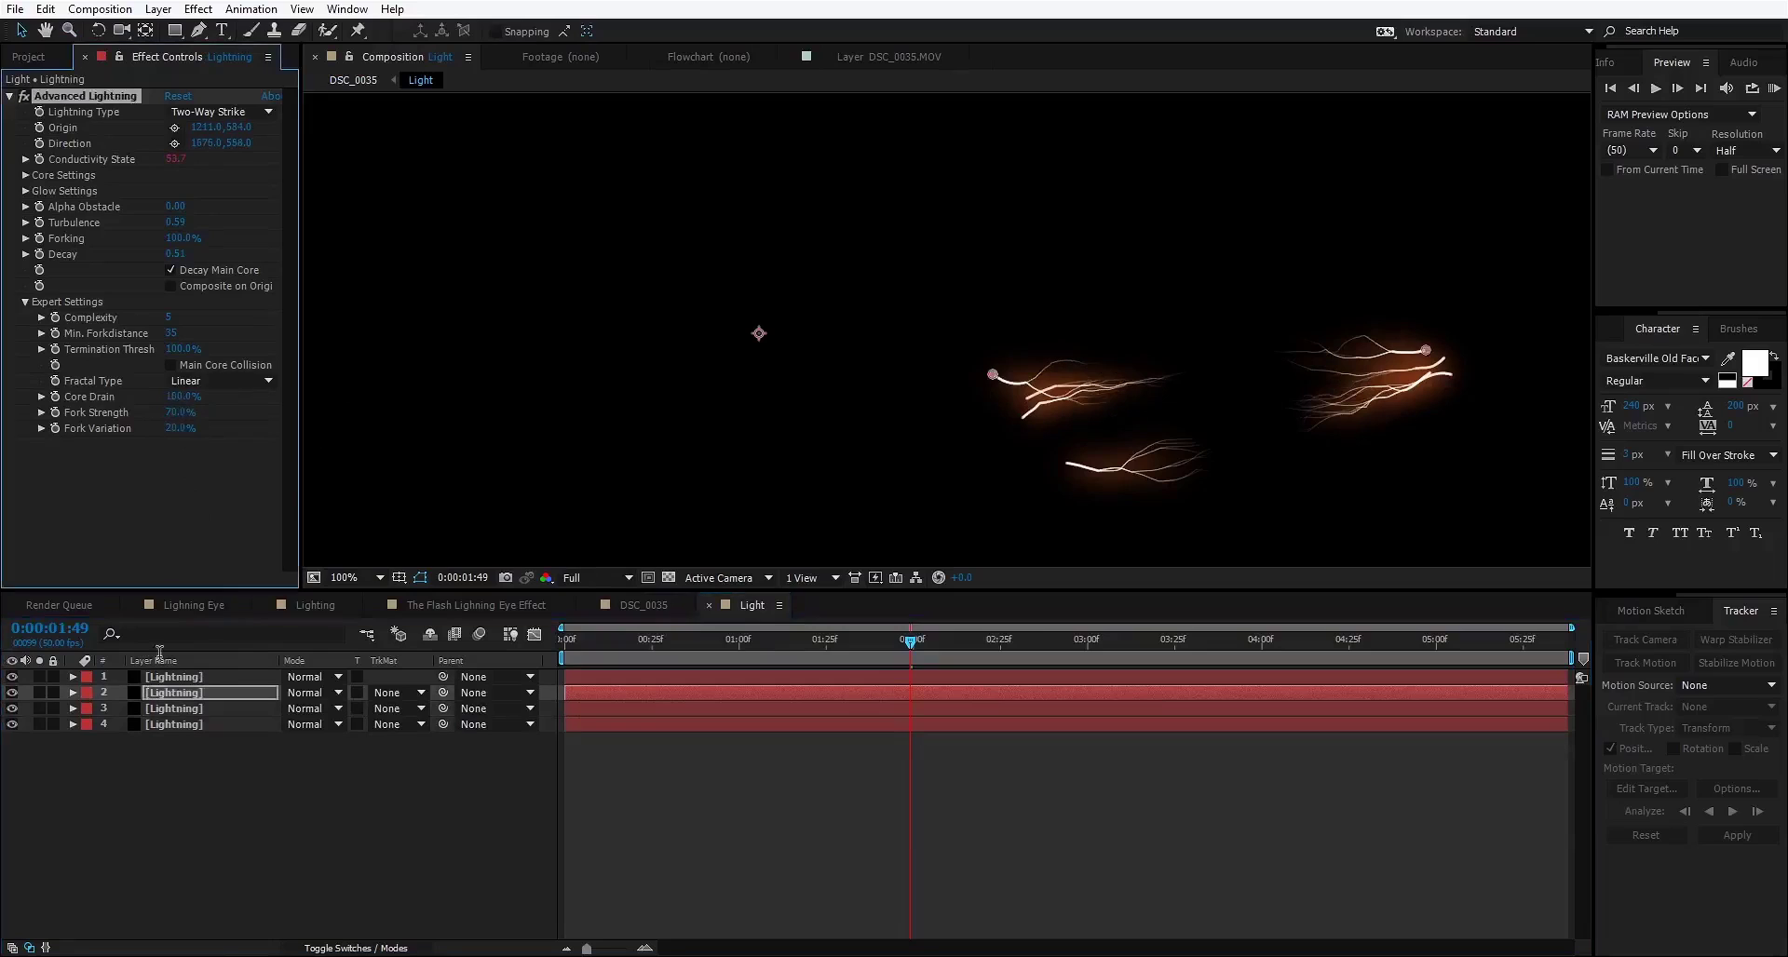
click(172, 677)
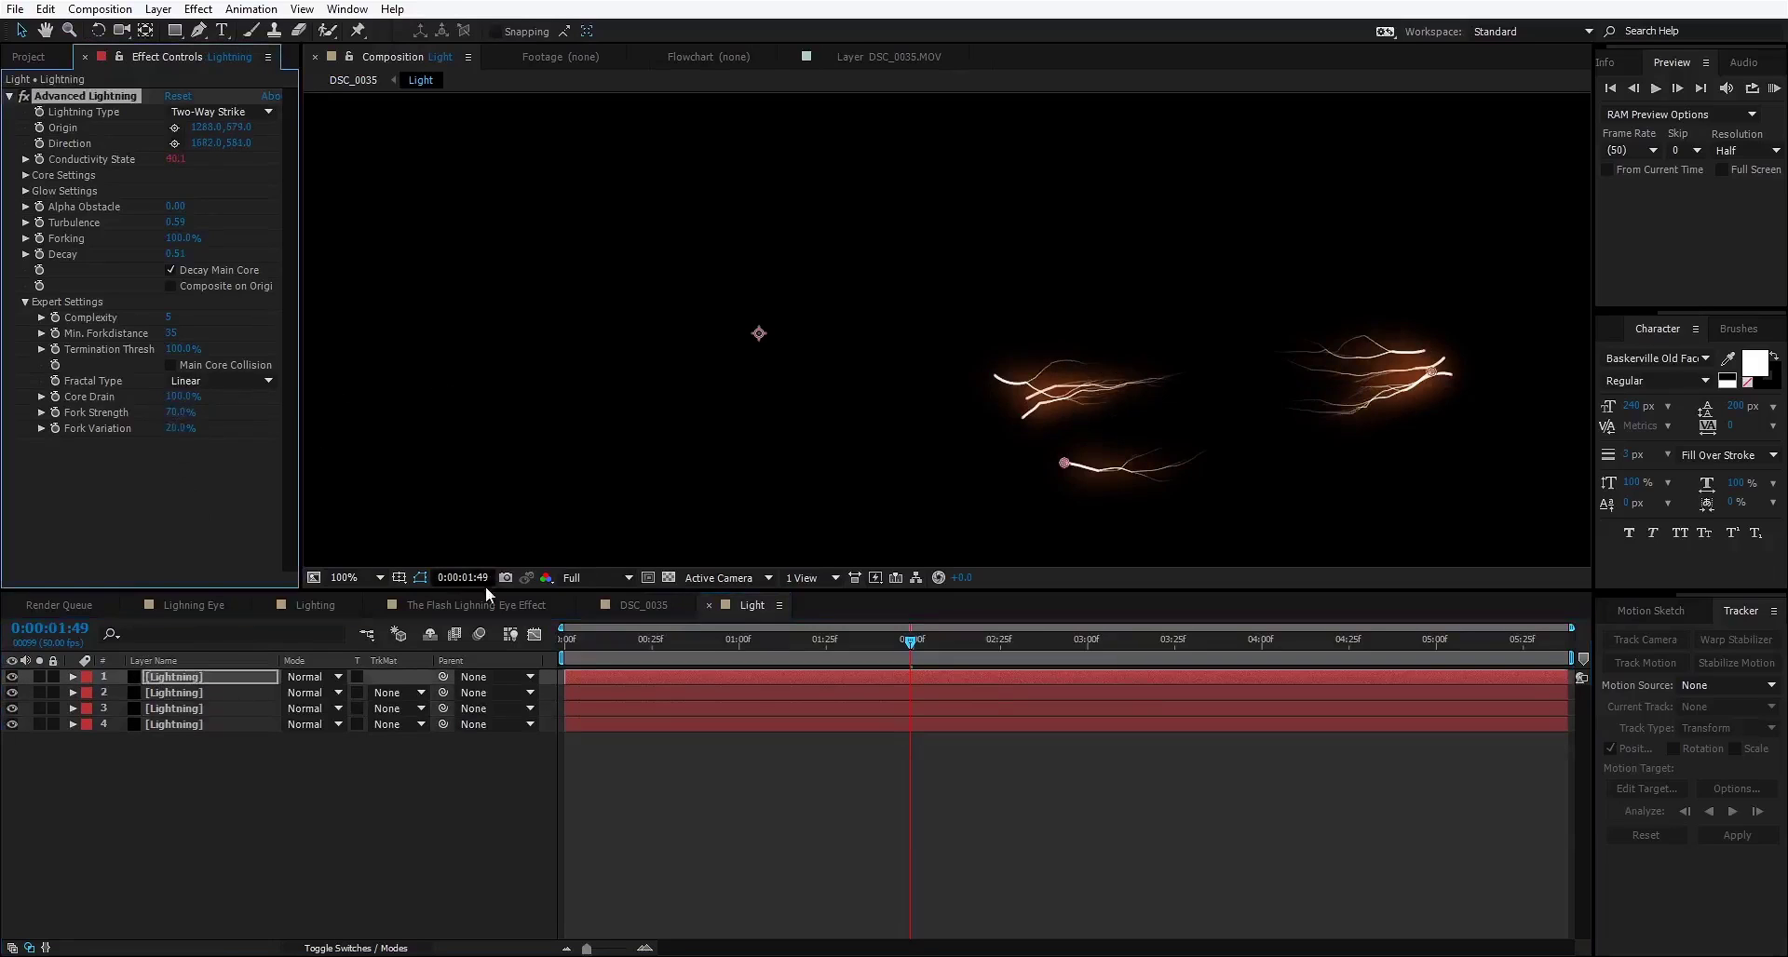
Step: Copy the DSC_0035.MOV layer from the DSC_0035 composition into Light, place it below the Lightning layers and make it a guide layer
click(617, 605)
click(179, 725)
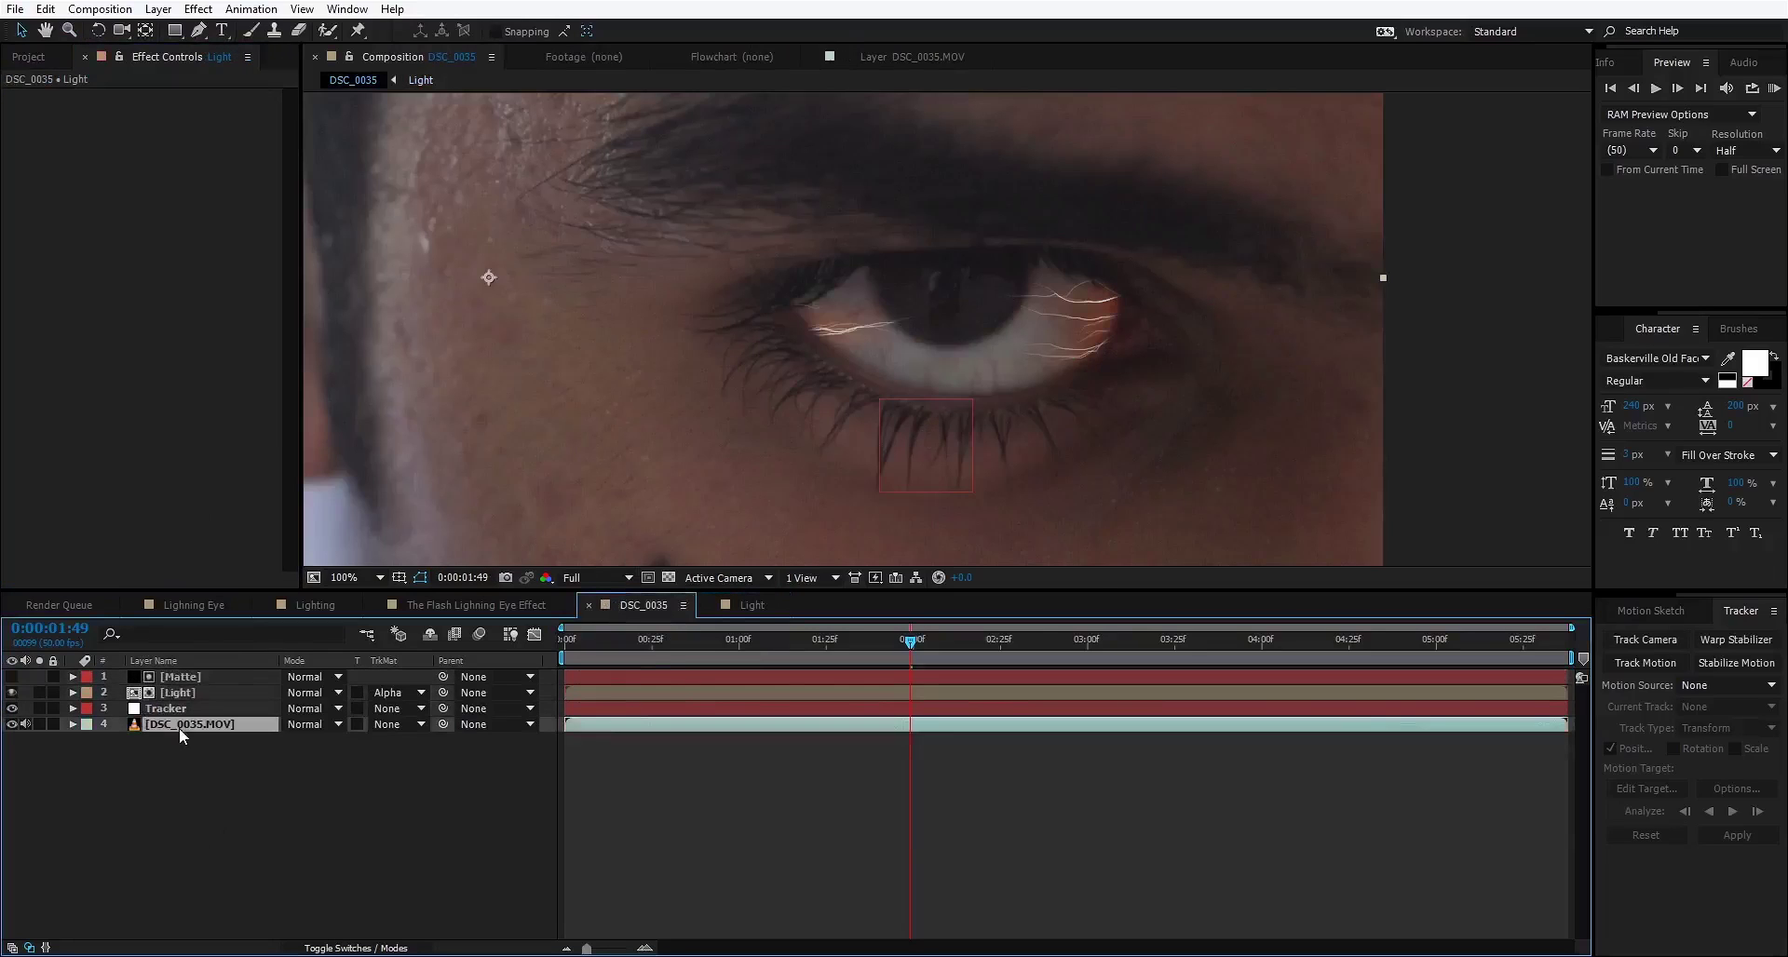
click(44, 8)
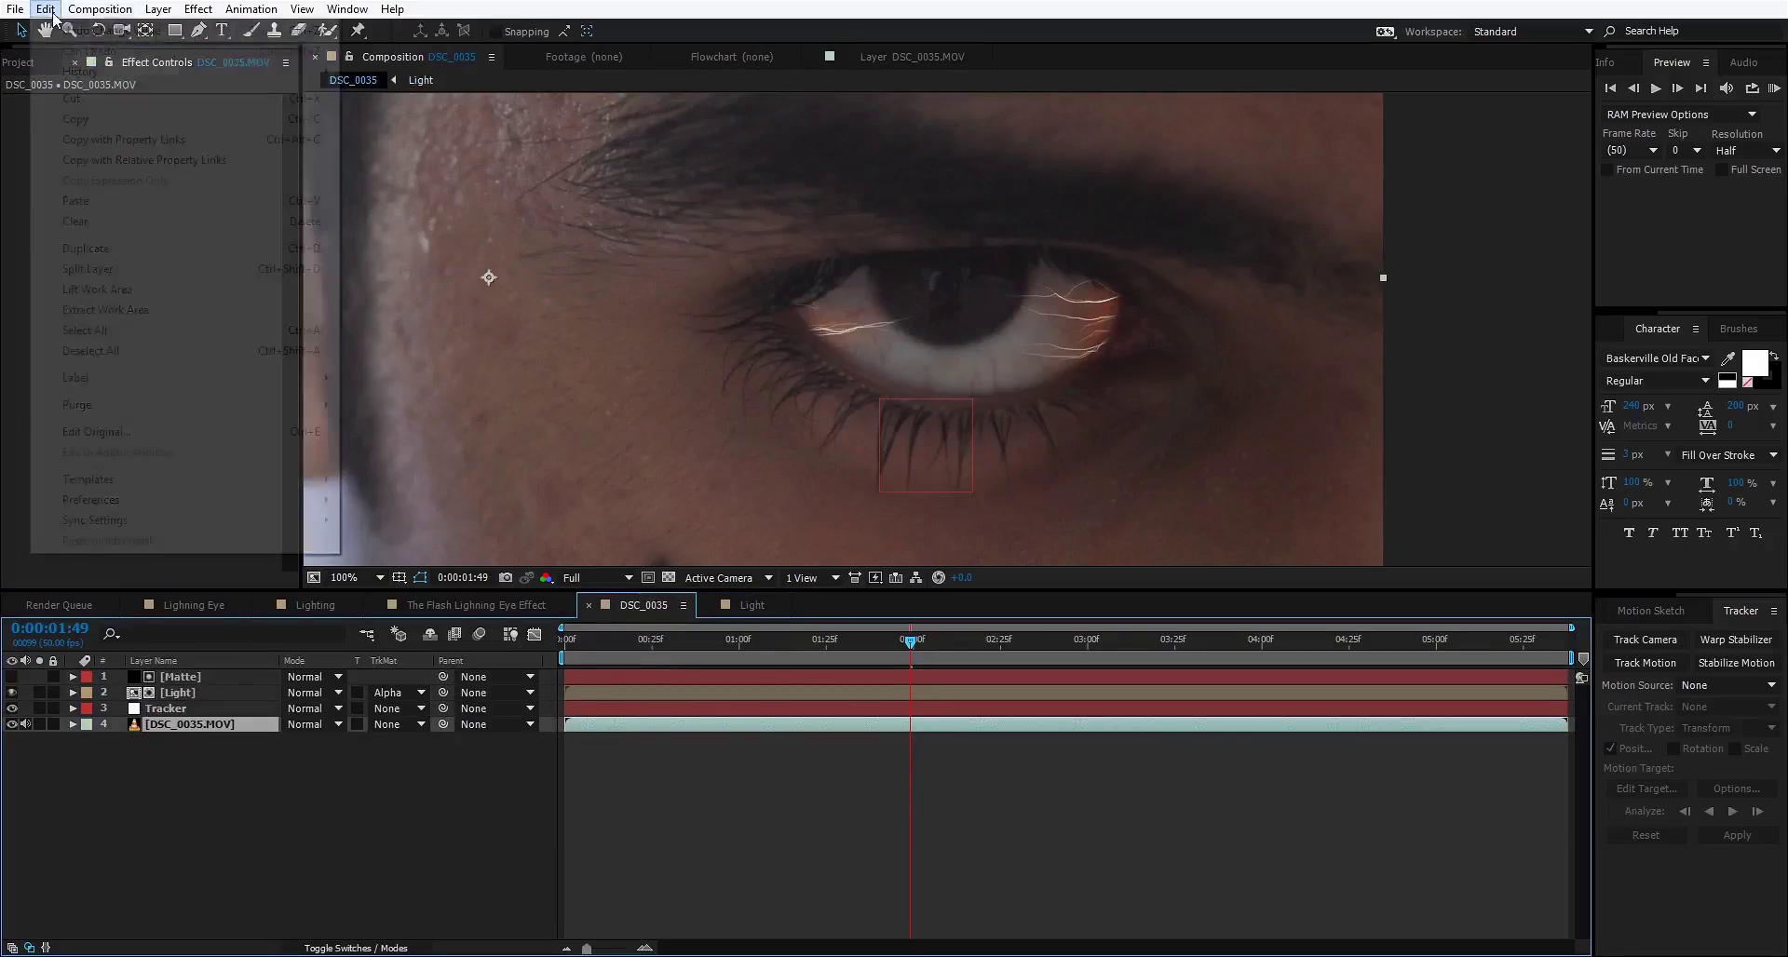
click(73, 119)
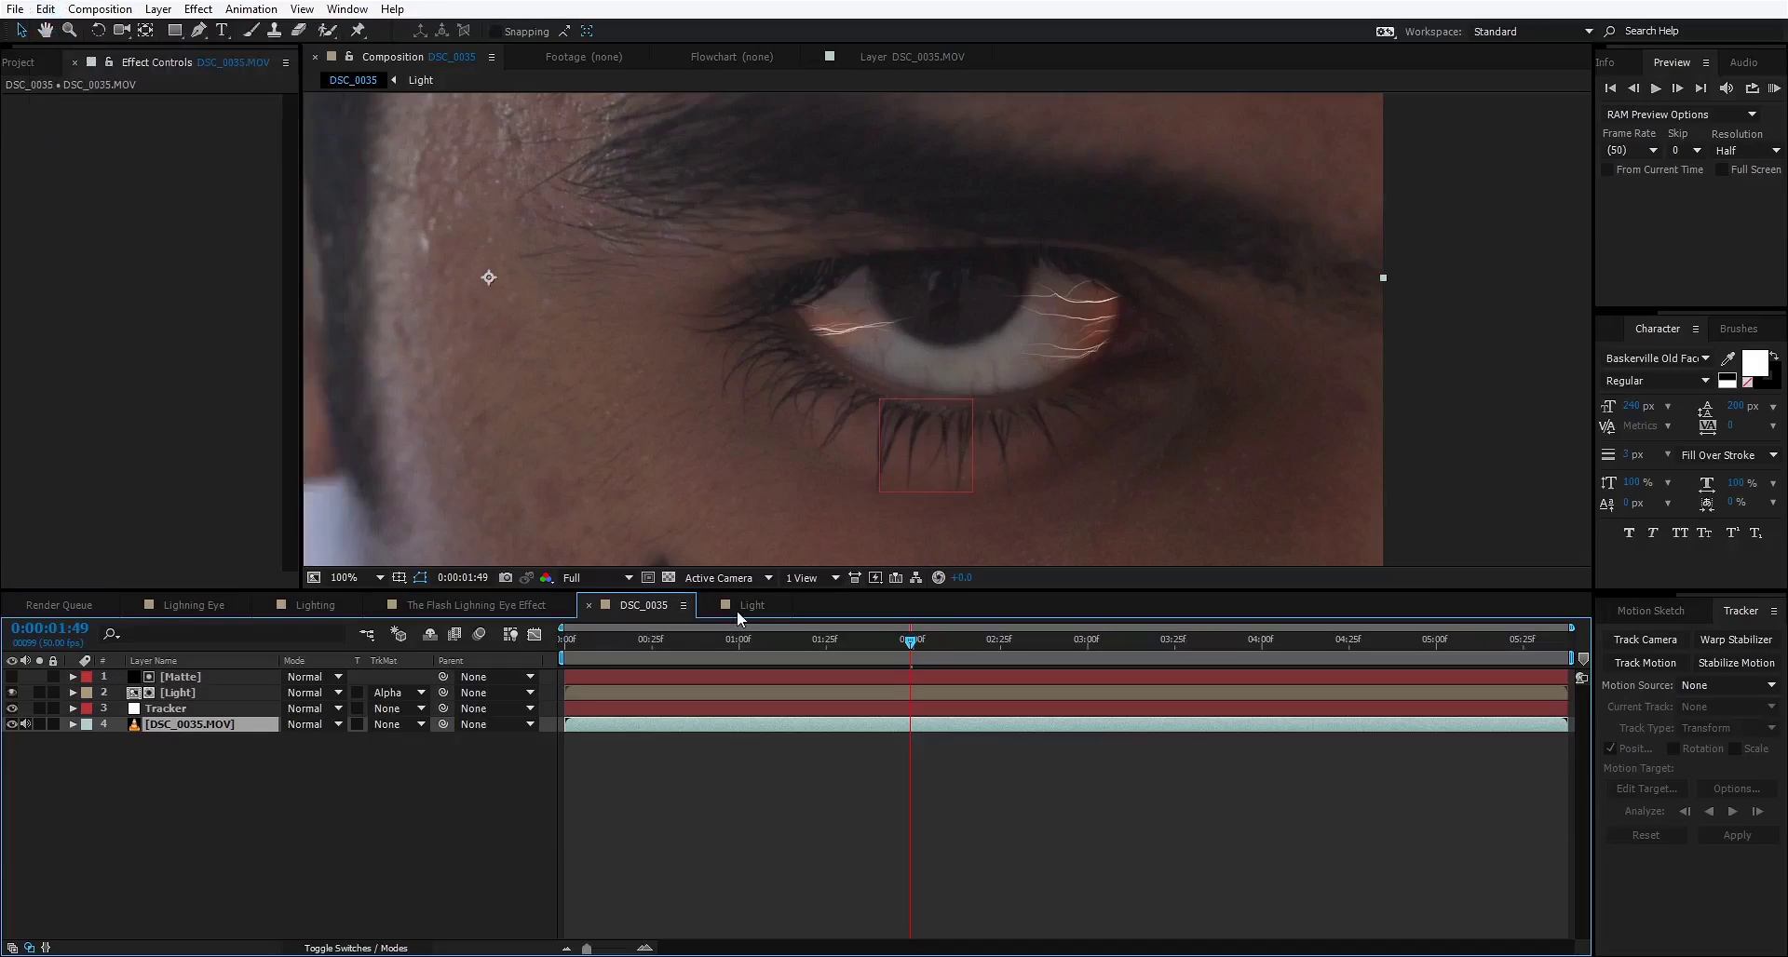
click(738, 611)
click(44, 10)
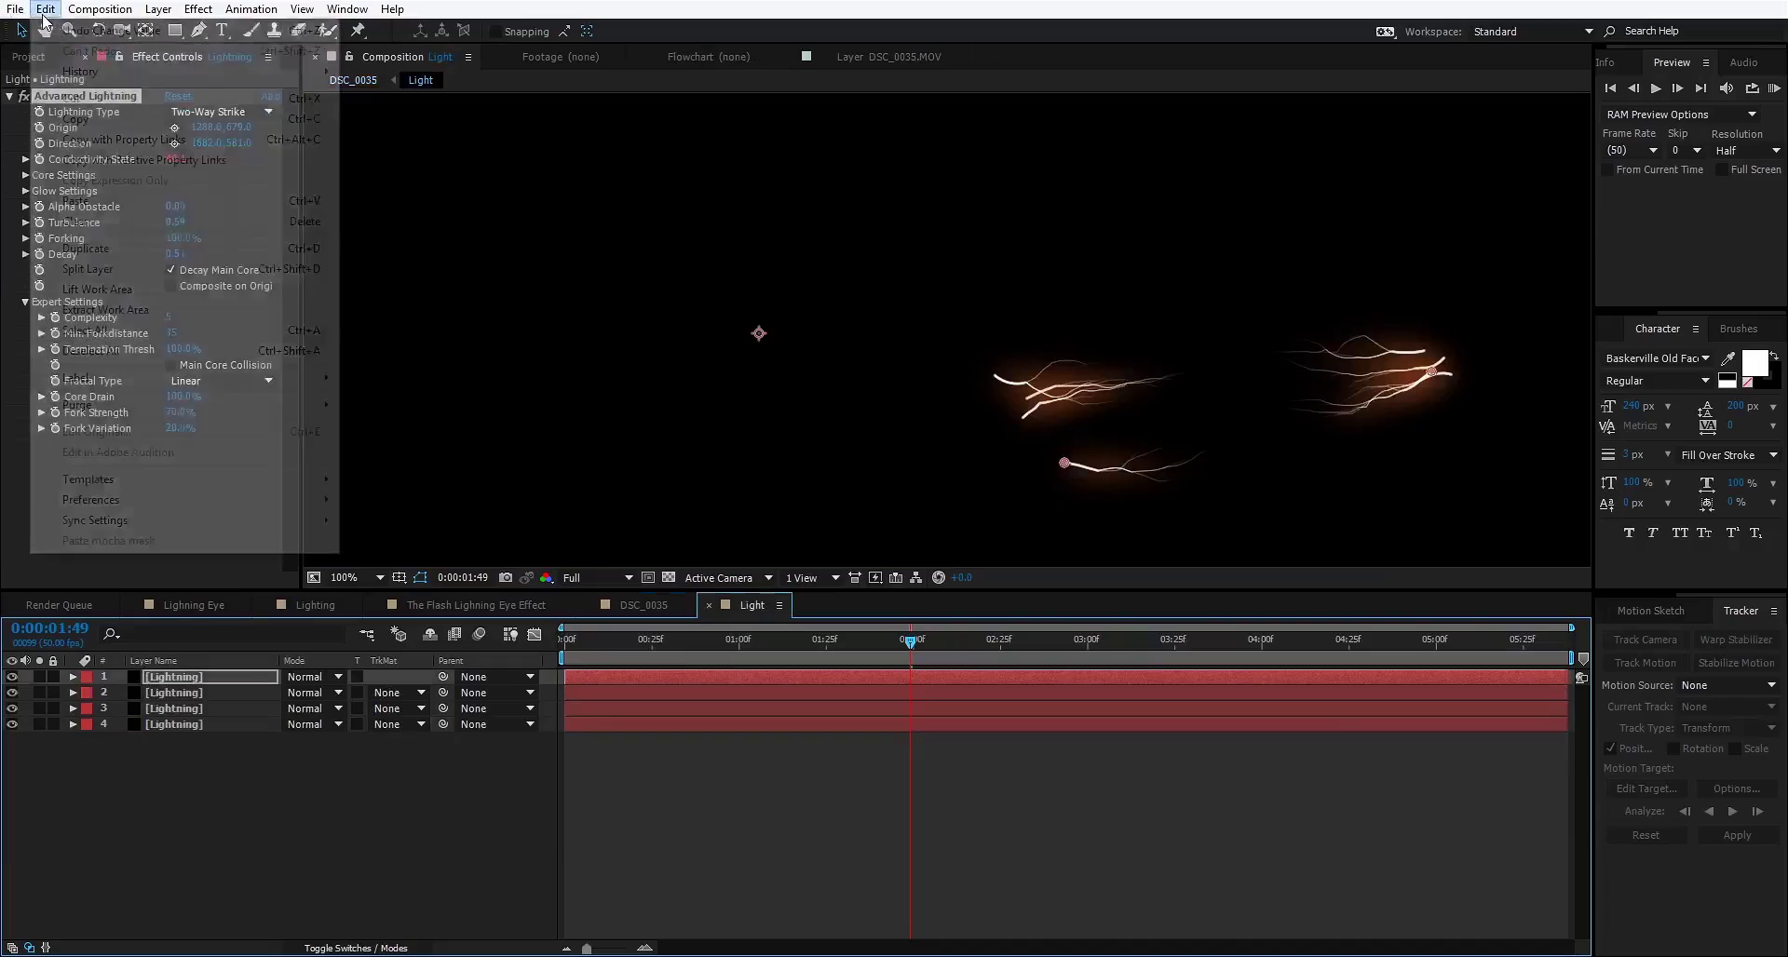
click(91, 203)
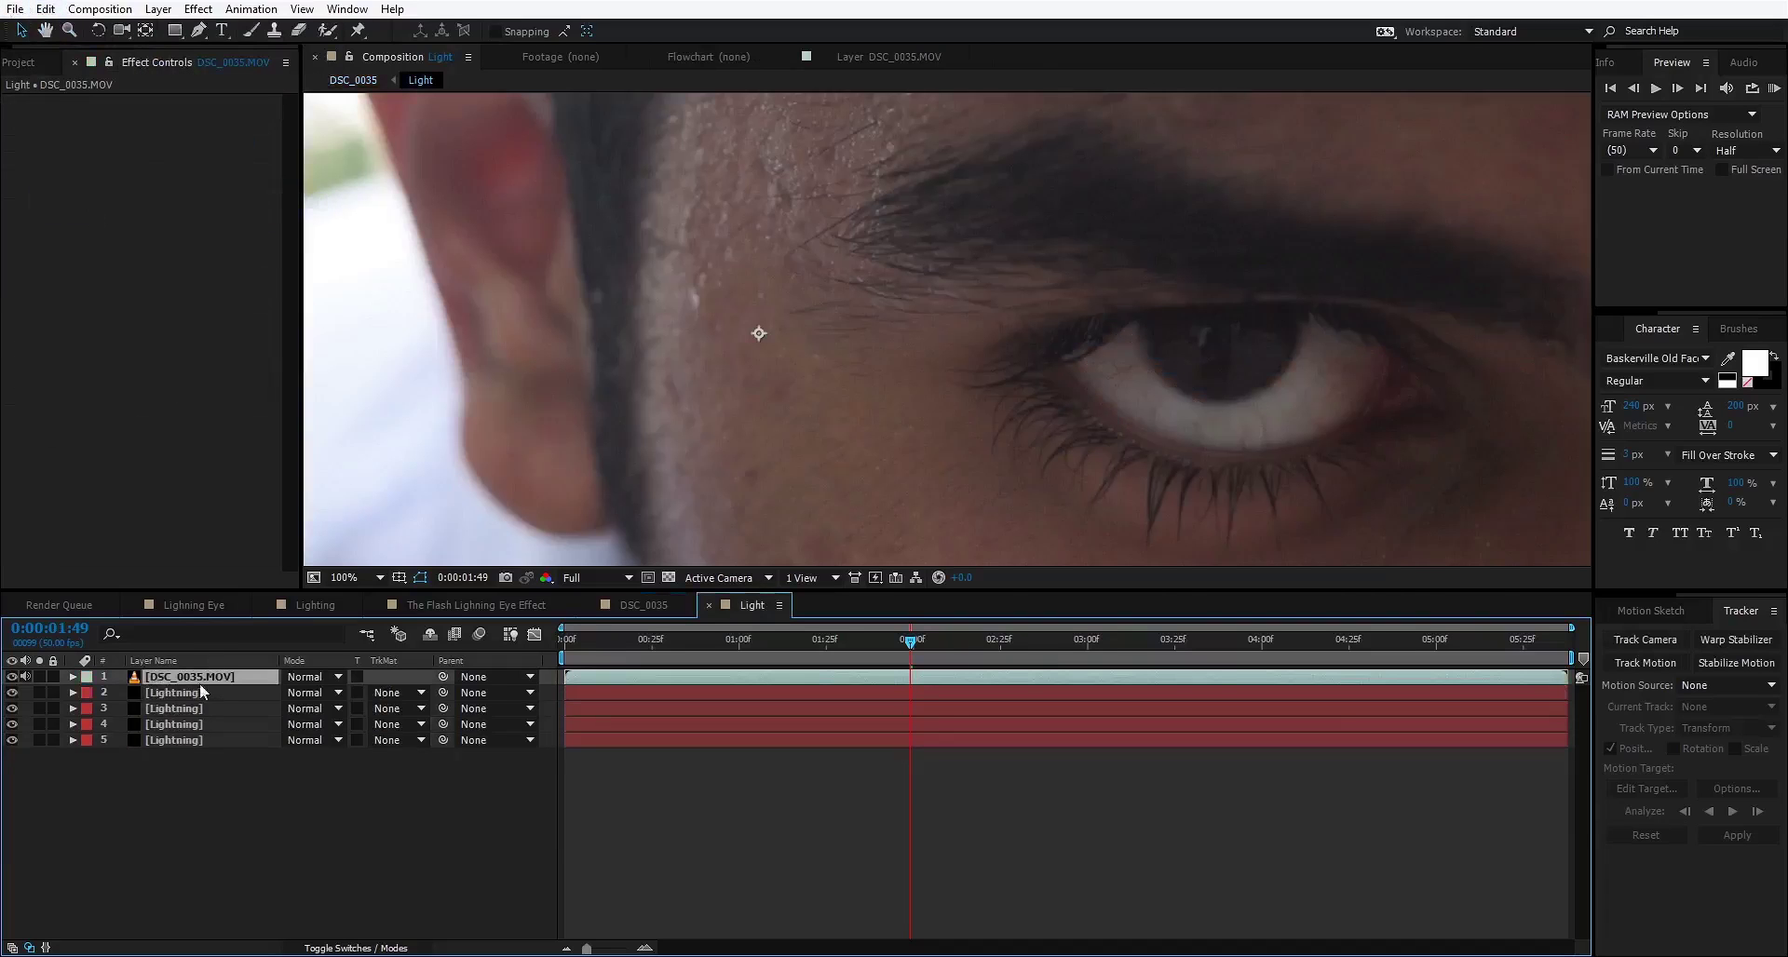
drag(207, 797, 207, 796)
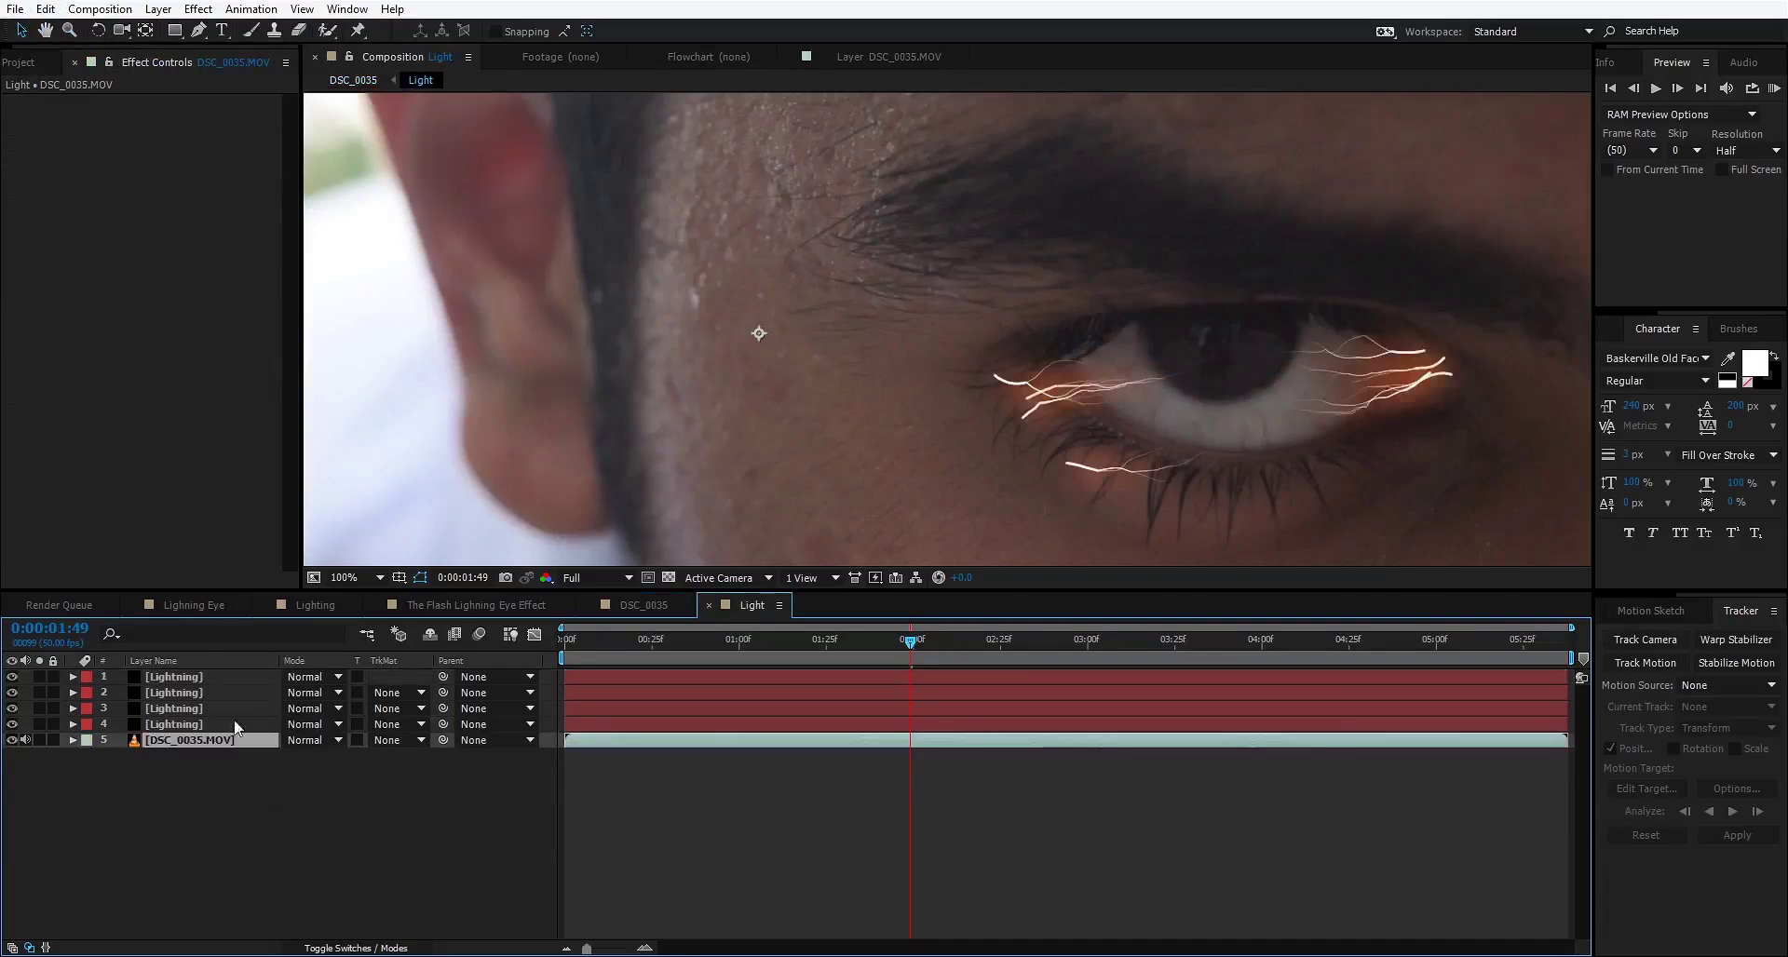
click(159, 9)
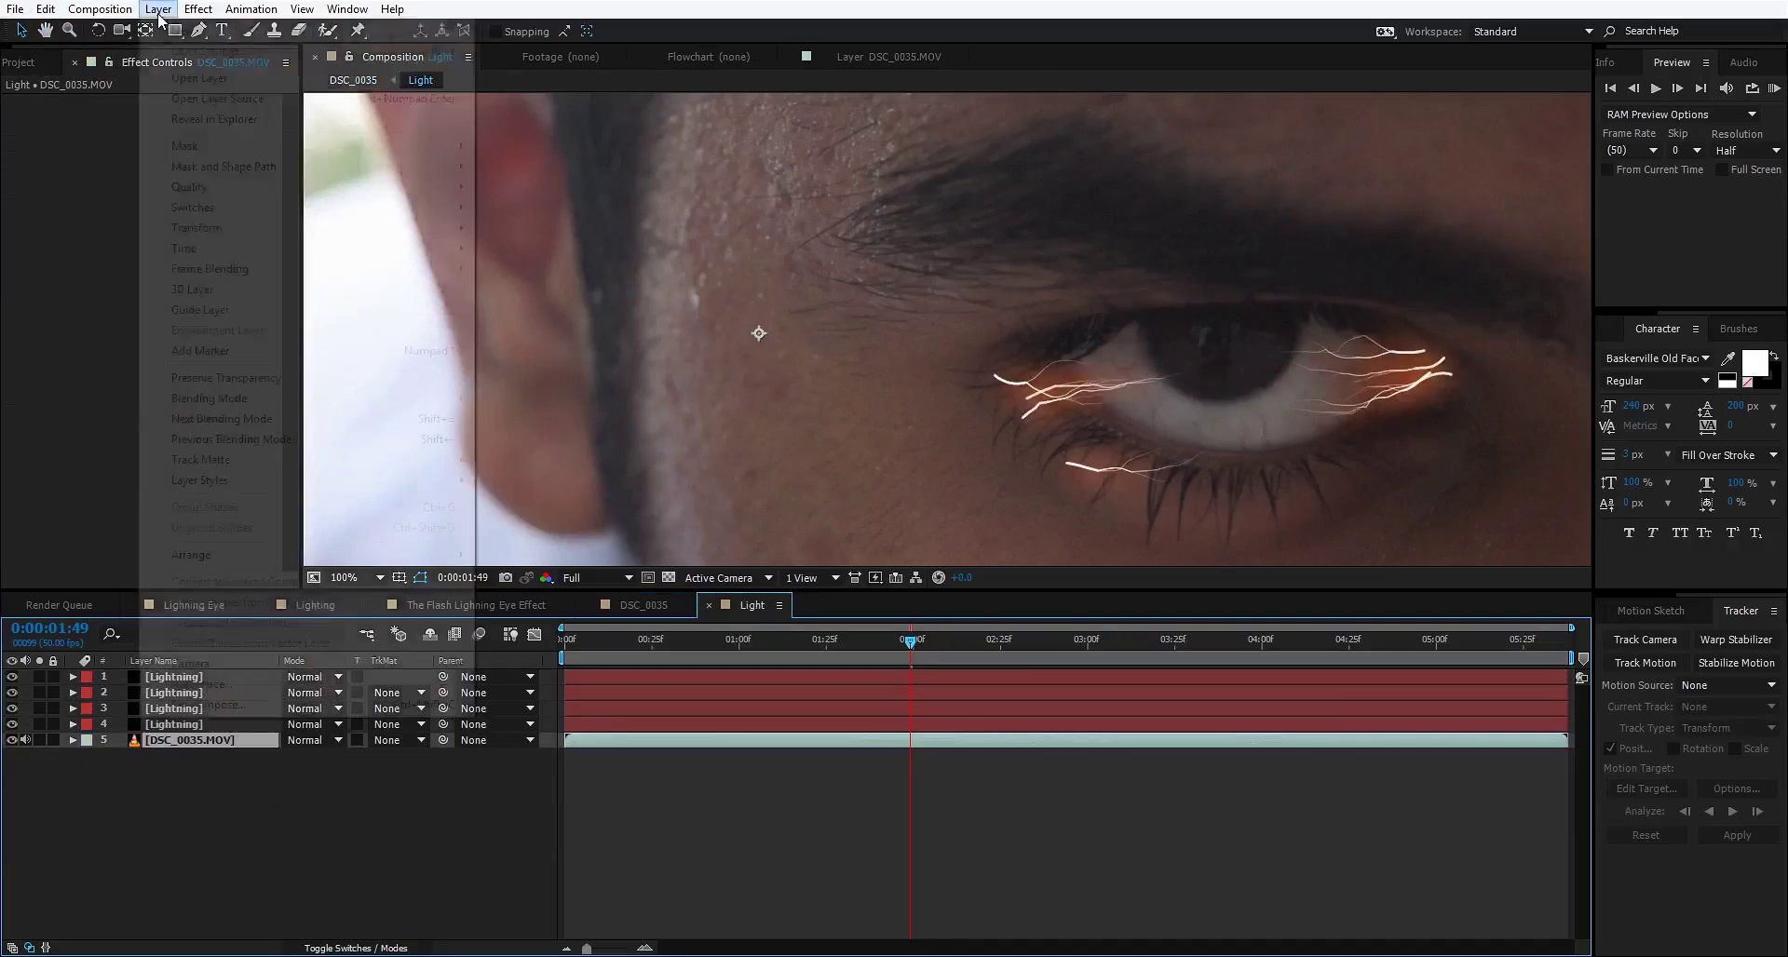
click(209, 303)
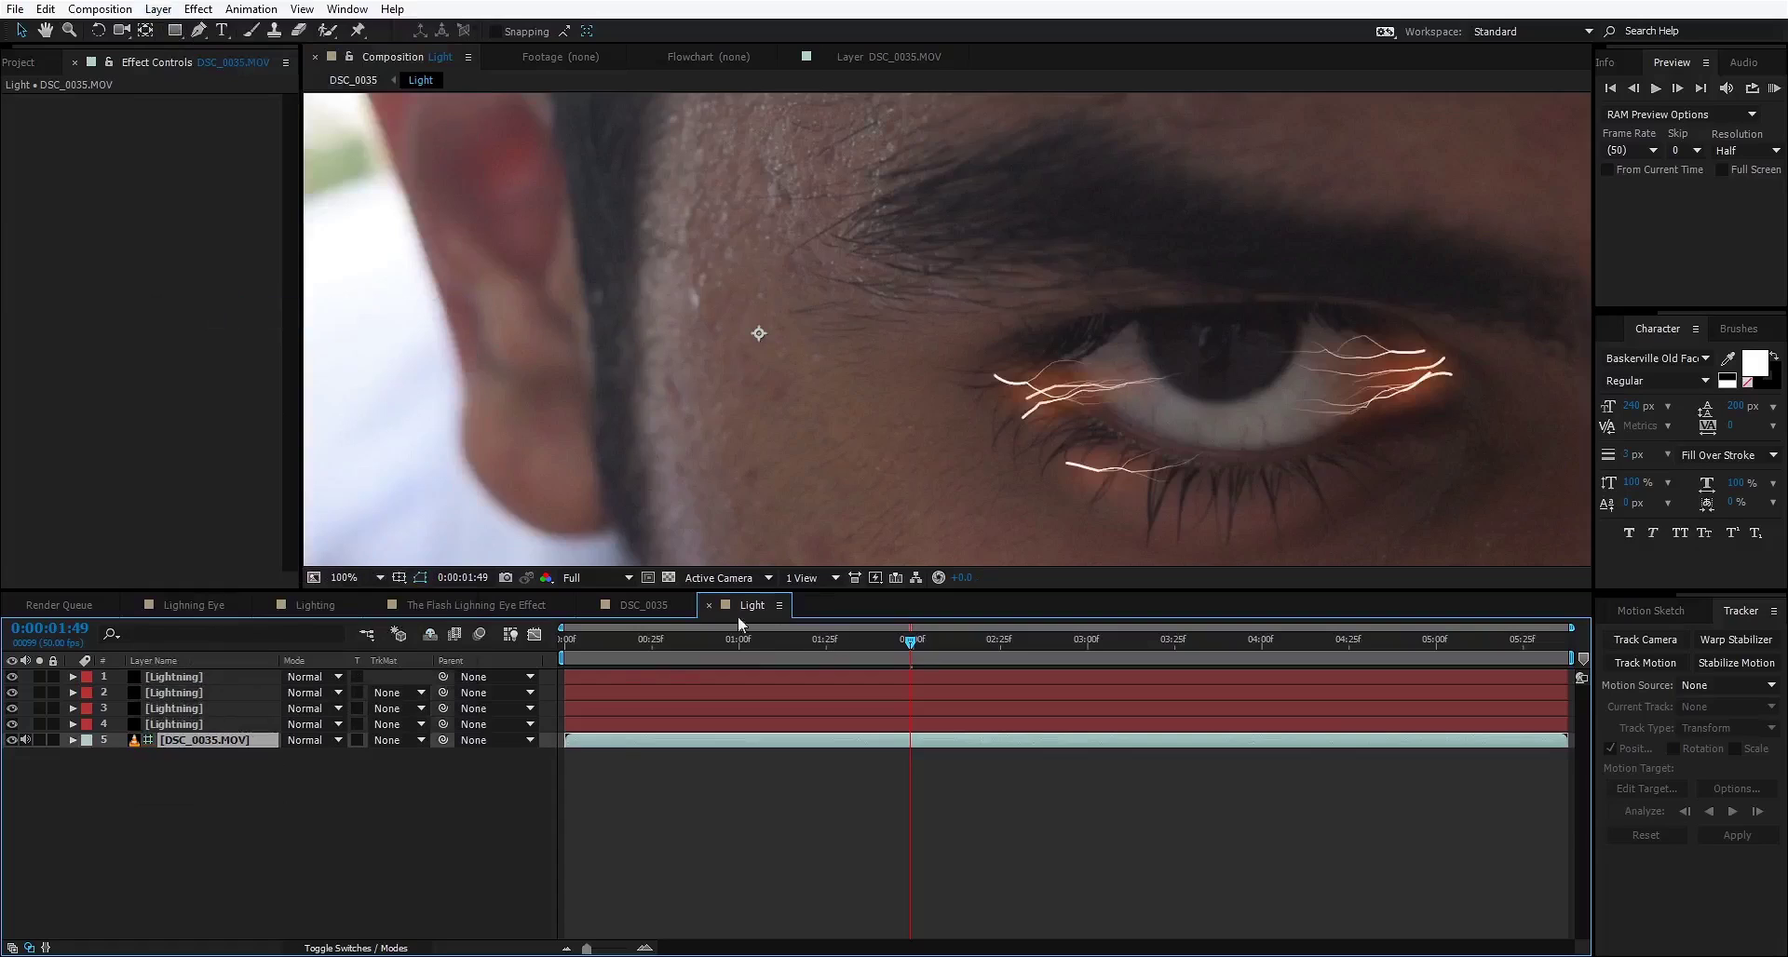
Step: Parent the Matte and Light layers to the Tracker layer in the DSC_0035 composition
click(663, 610)
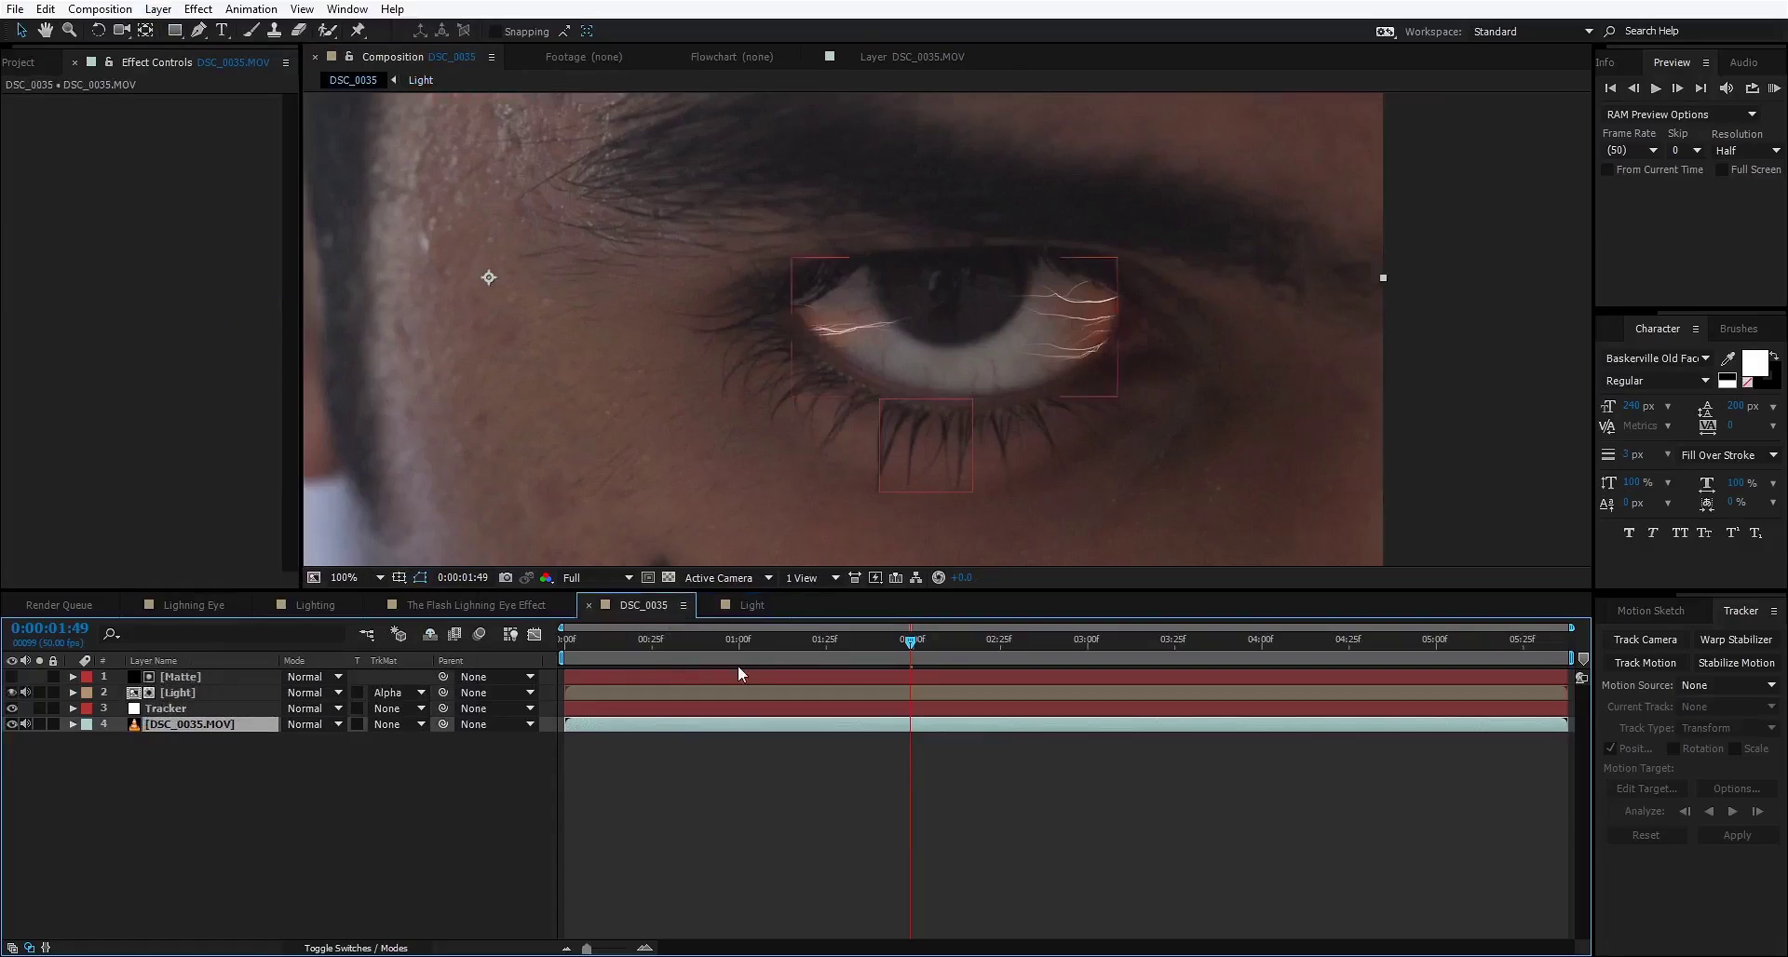
click(744, 607)
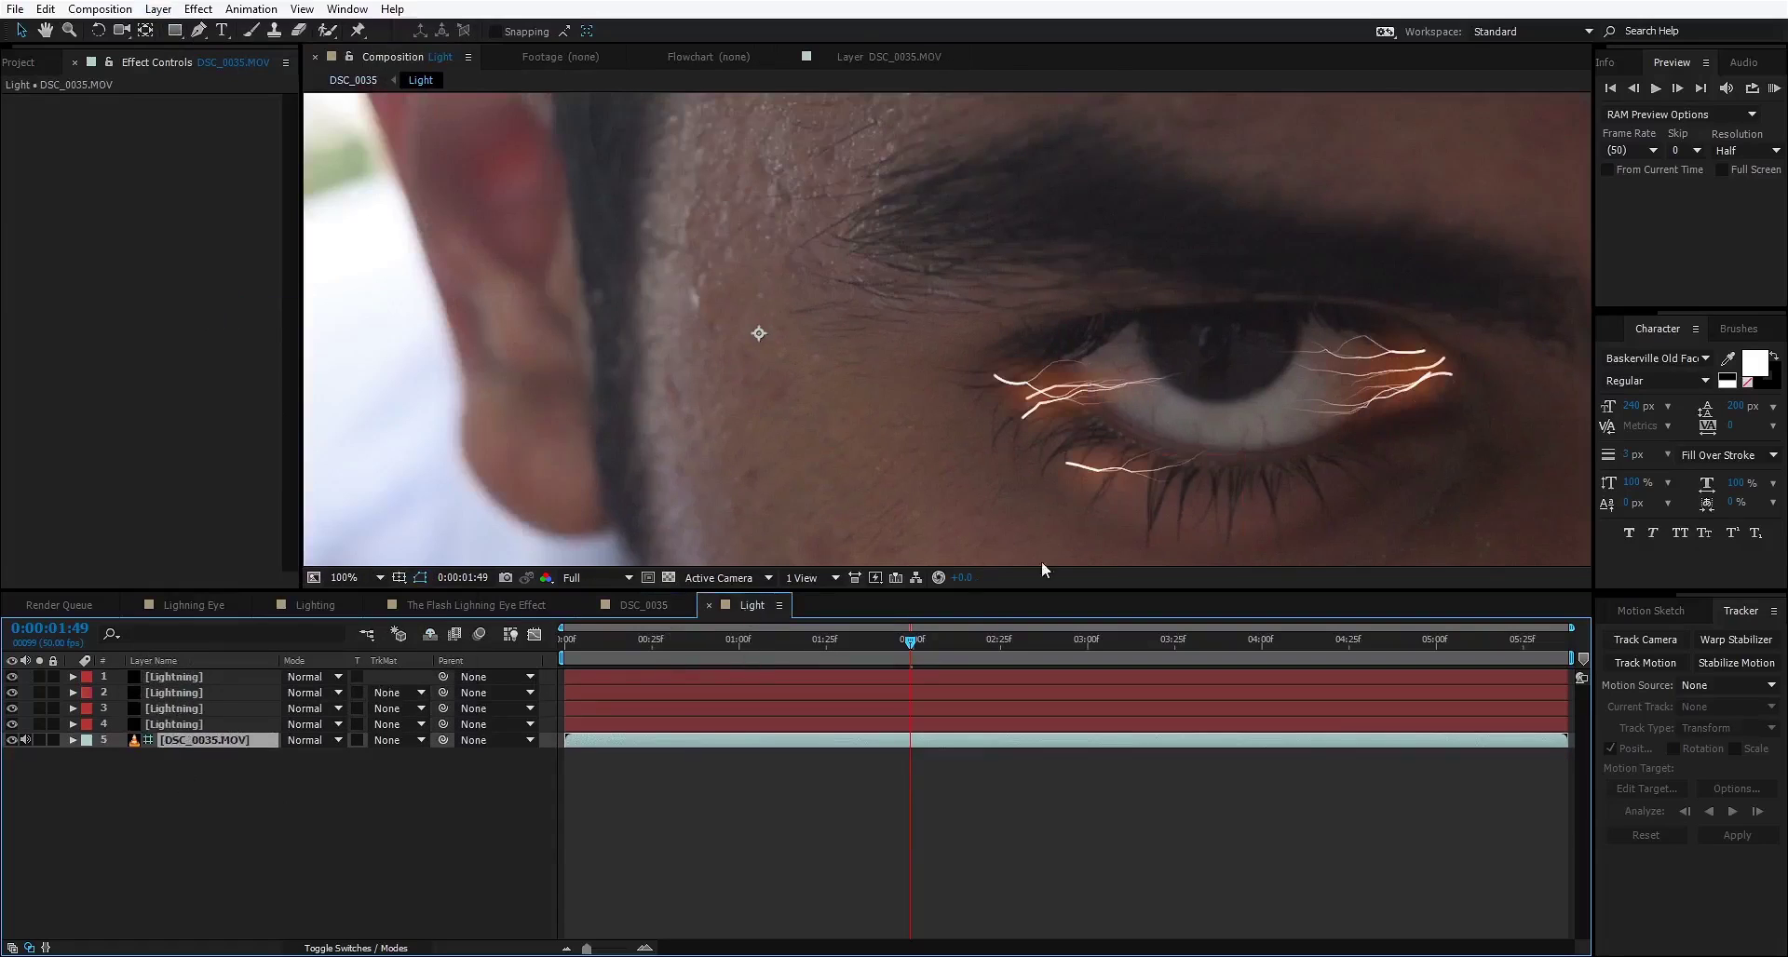
drag(959, 638, 1052, 637)
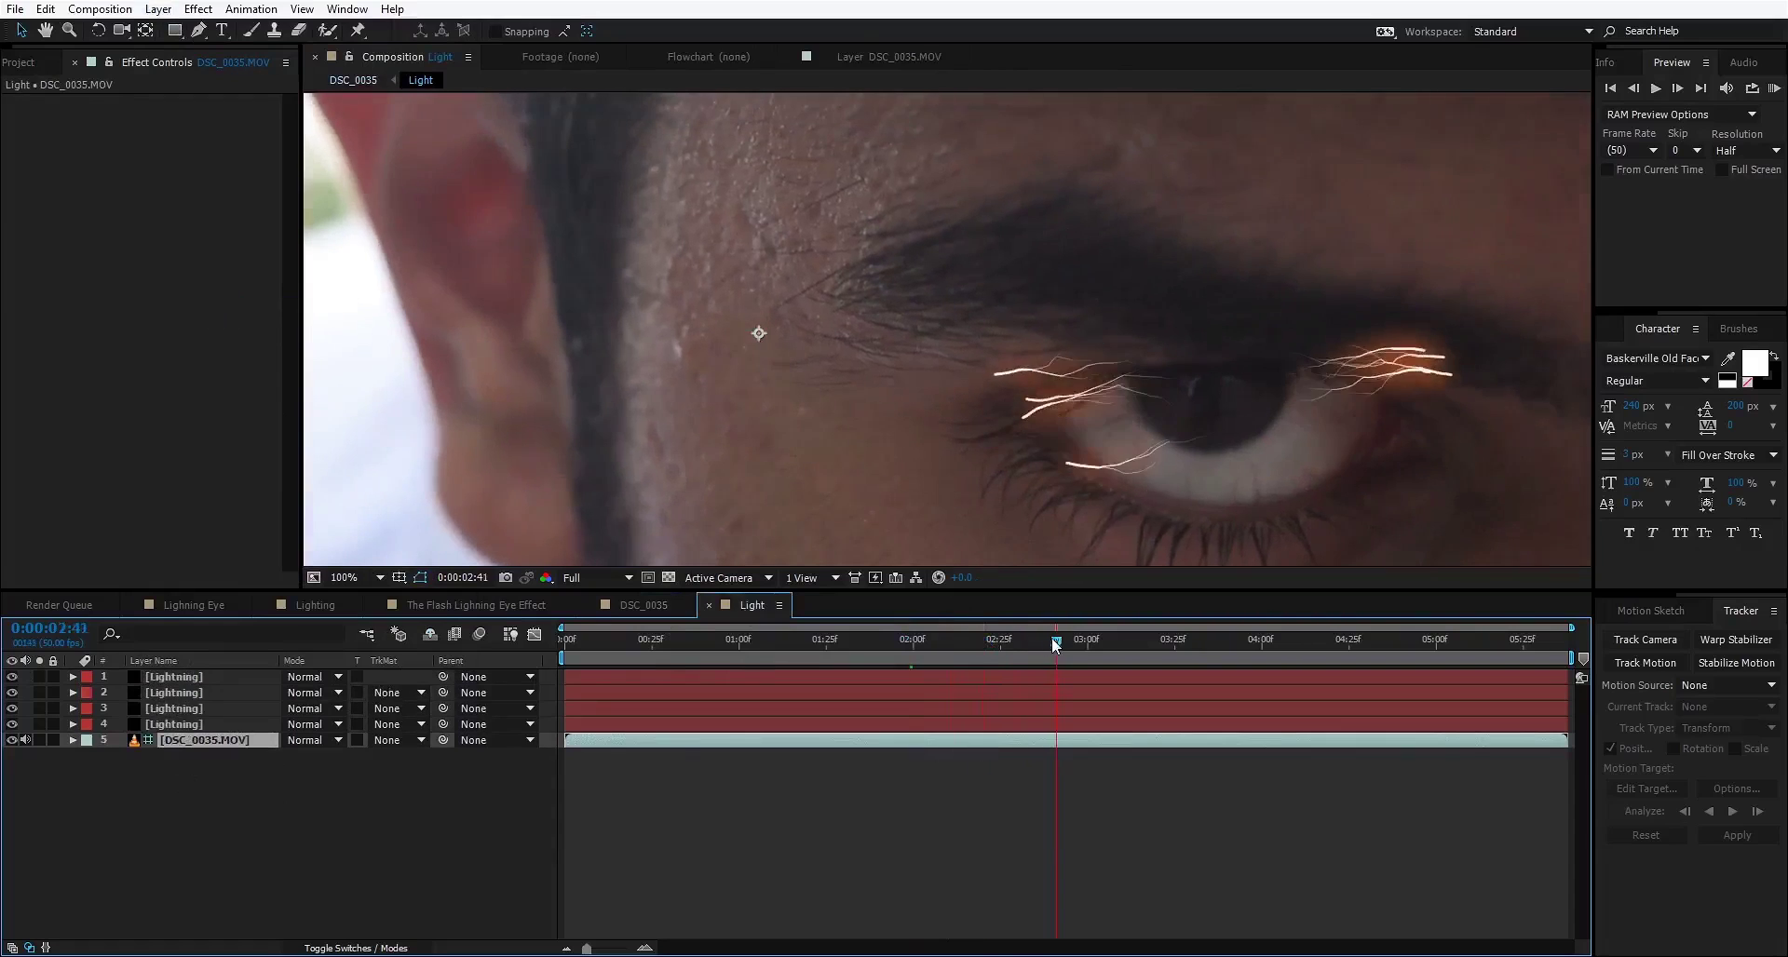
click(643, 605)
click(198, 694)
ctrl+click(199, 680)
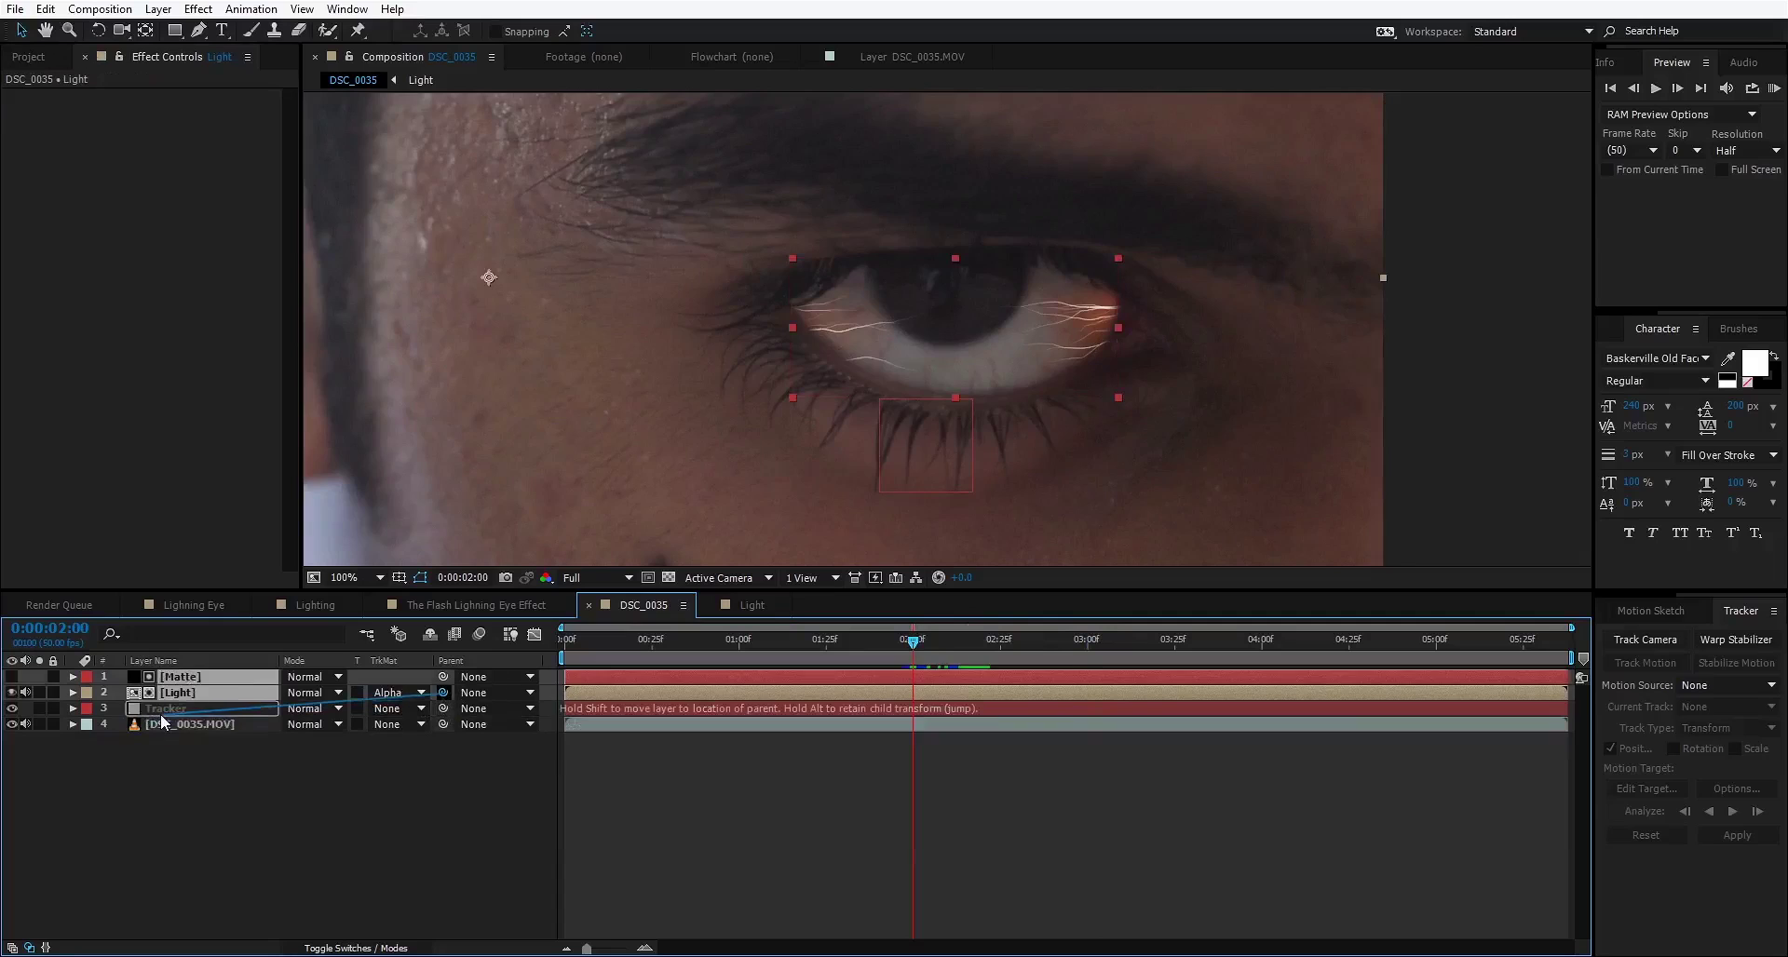
Step: In the Light composition at 0:00:02:00, move the third Lightning layer's origin and direction points inward toward the eye corners
click(752, 605)
drag(980, 454, 755, 344)
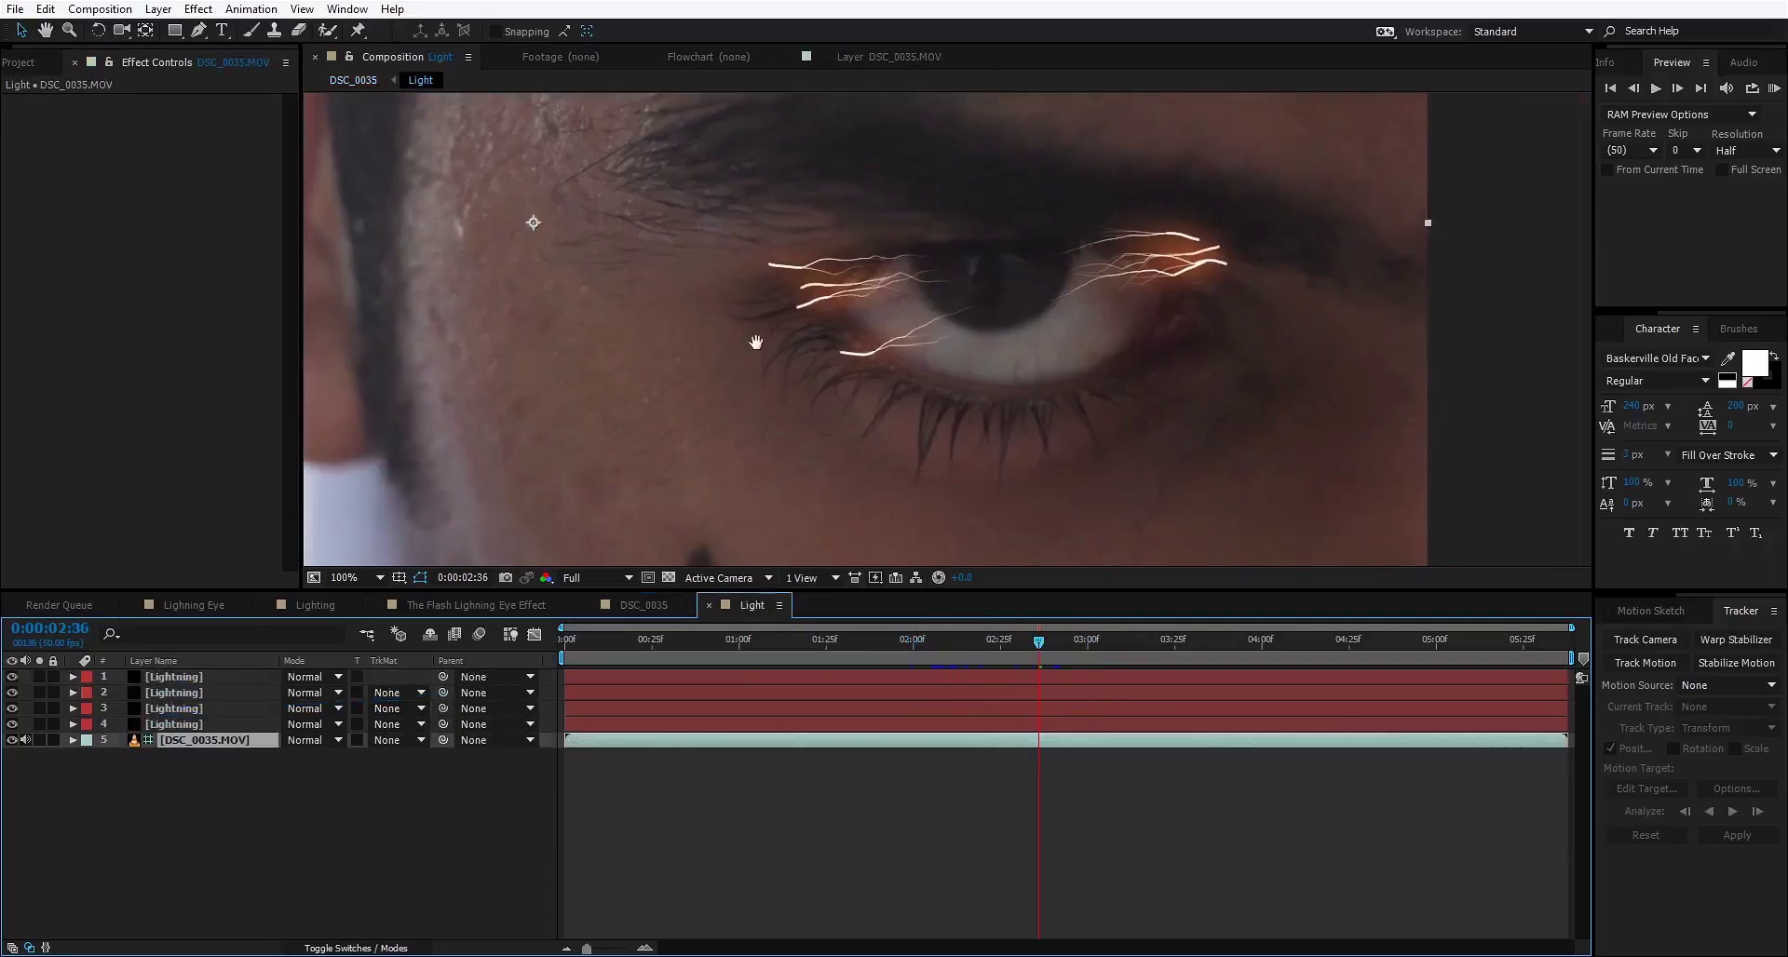
click(913, 641)
click(781, 309)
drag(796, 303, 803, 282)
drag(1228, 265, 1211, 270)
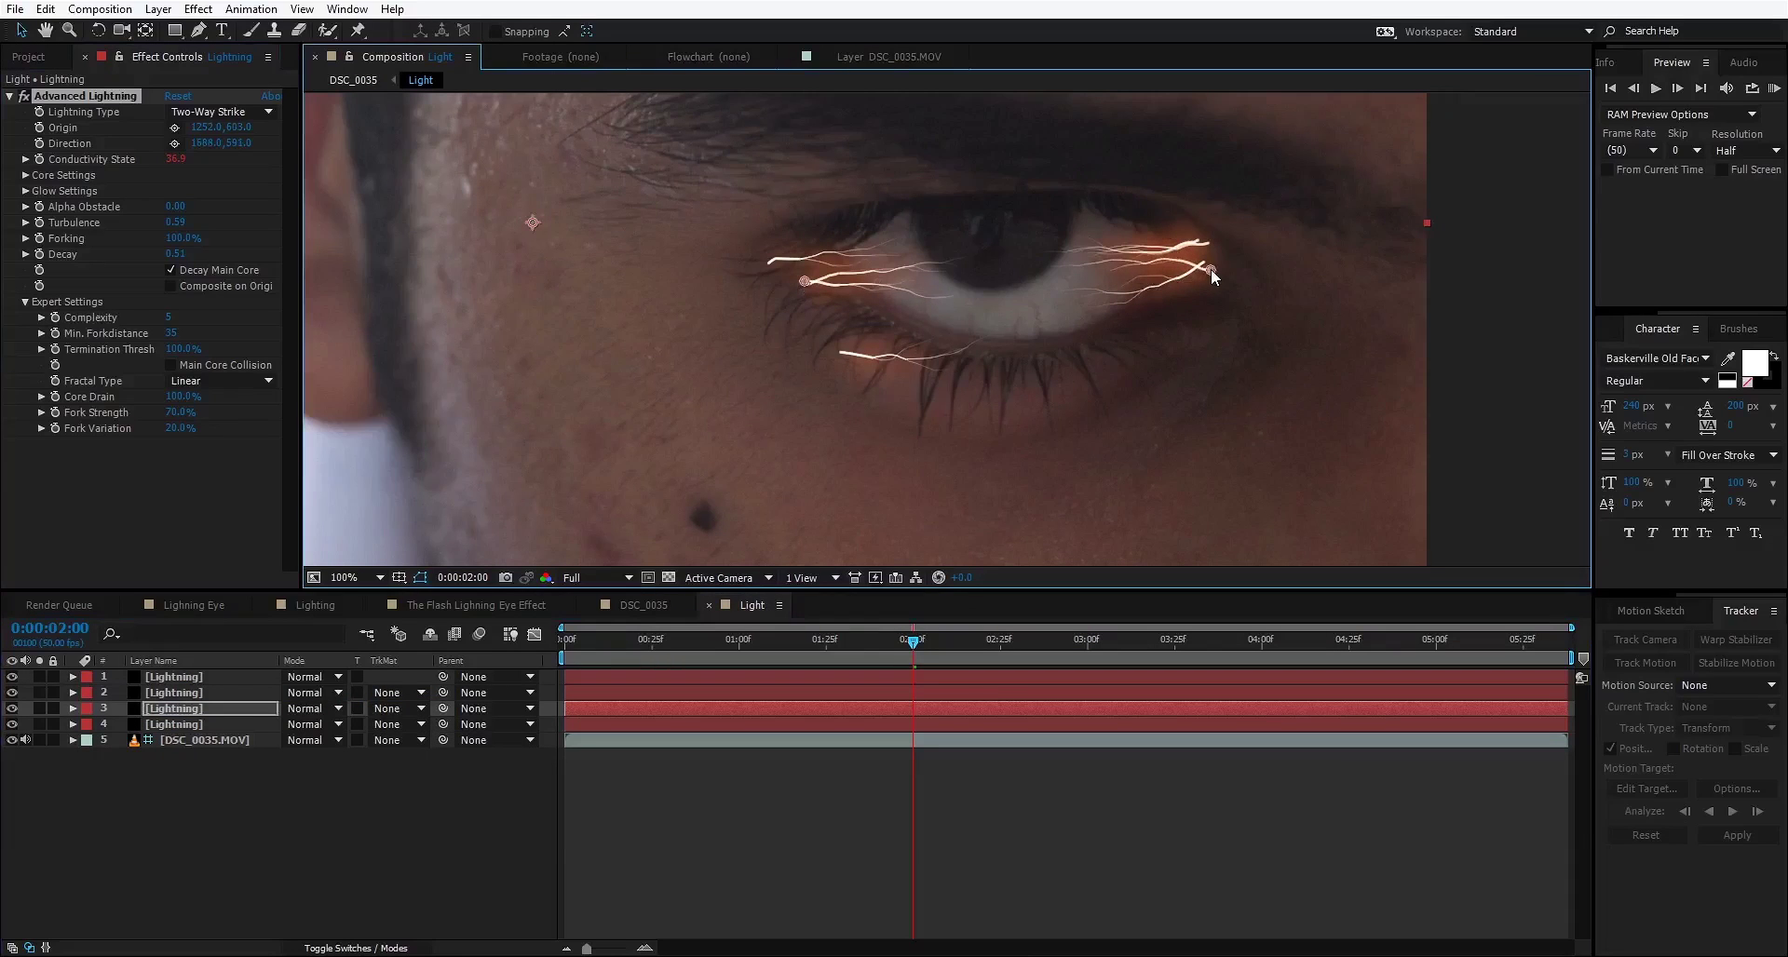
Step: Move the second Lightning layer's Advanced Lightning origin and direction points inward, closer to the eye corners
click(223, 694)
click(113, 97)
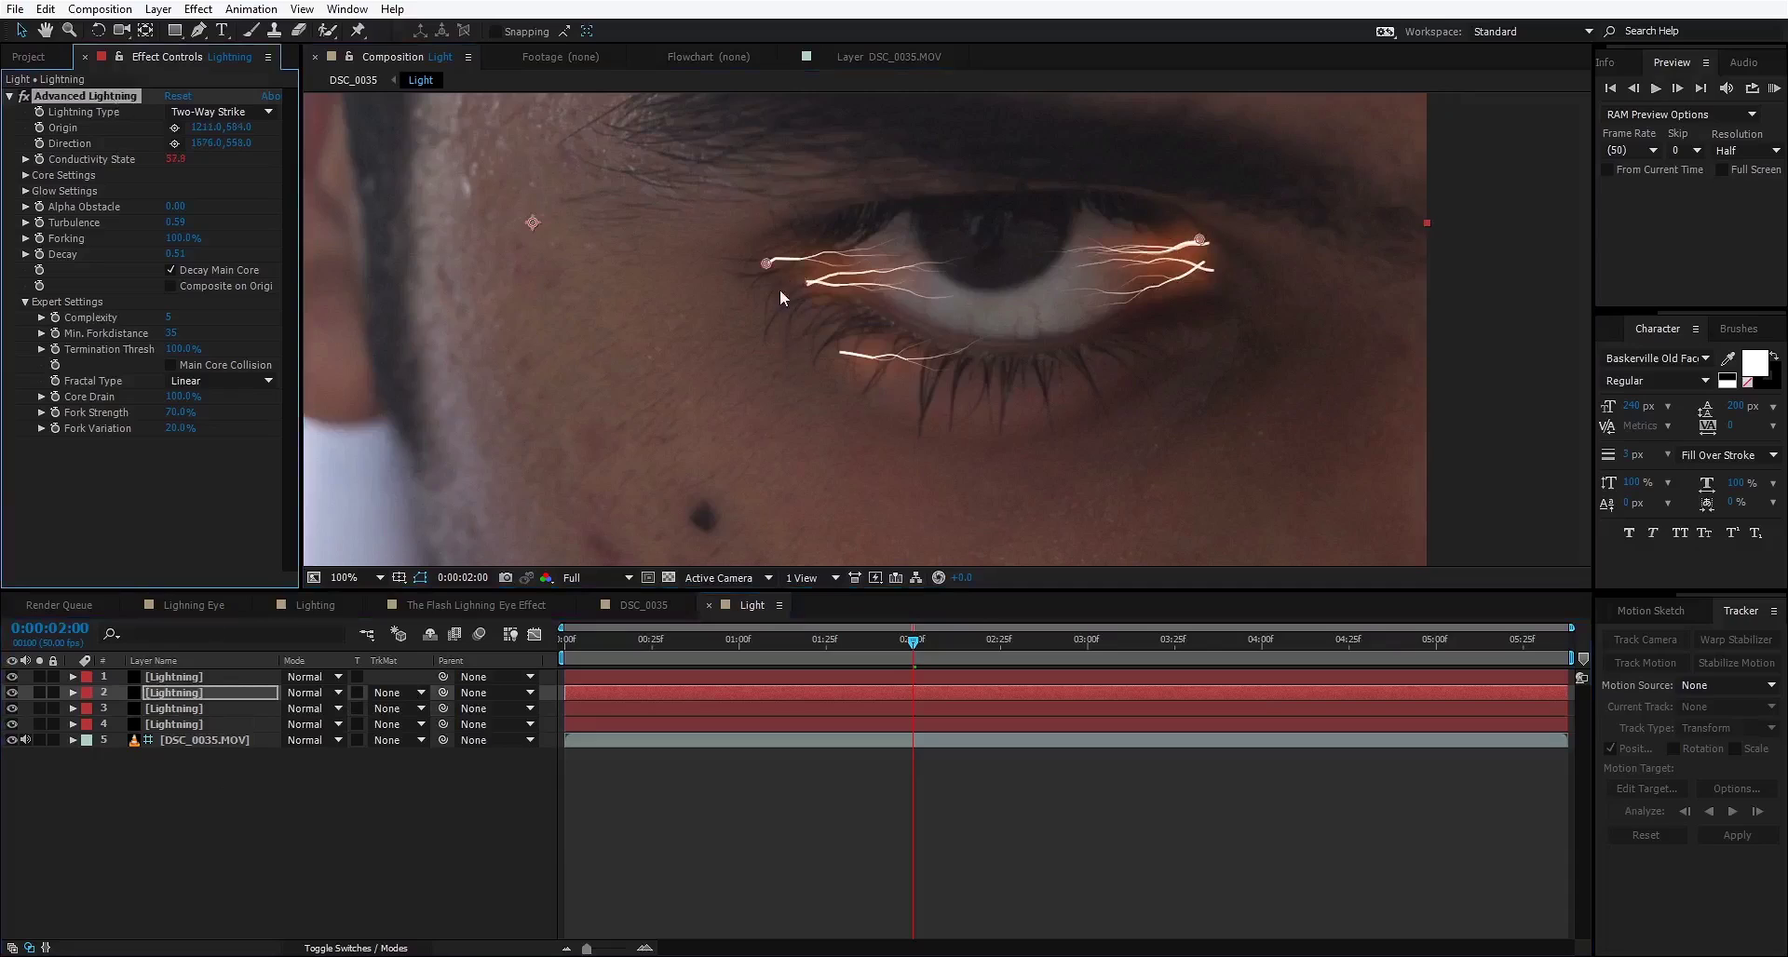
drag(767, 263, 797, 272)
drag(1200, 239, 1195, 263)
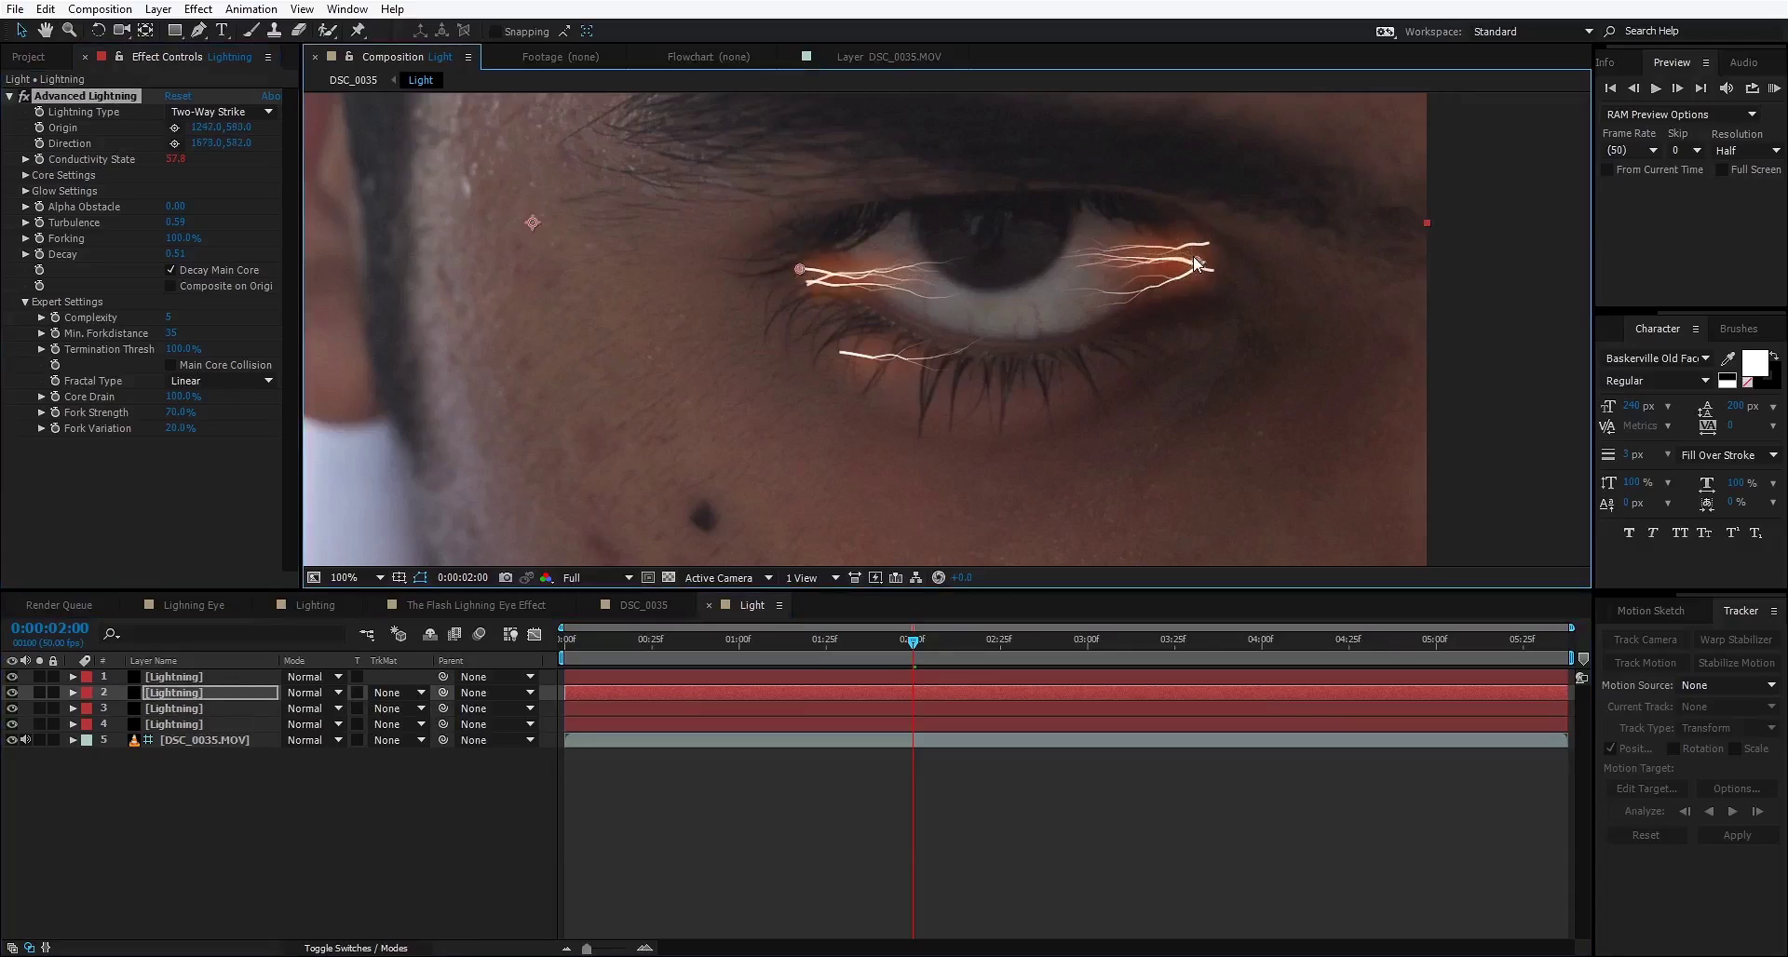
Step: Raise the first Lightning layer's origin point from the lower lid to the eyeball's edge and place its direction point at the opposite eye corner
click(203, 678)
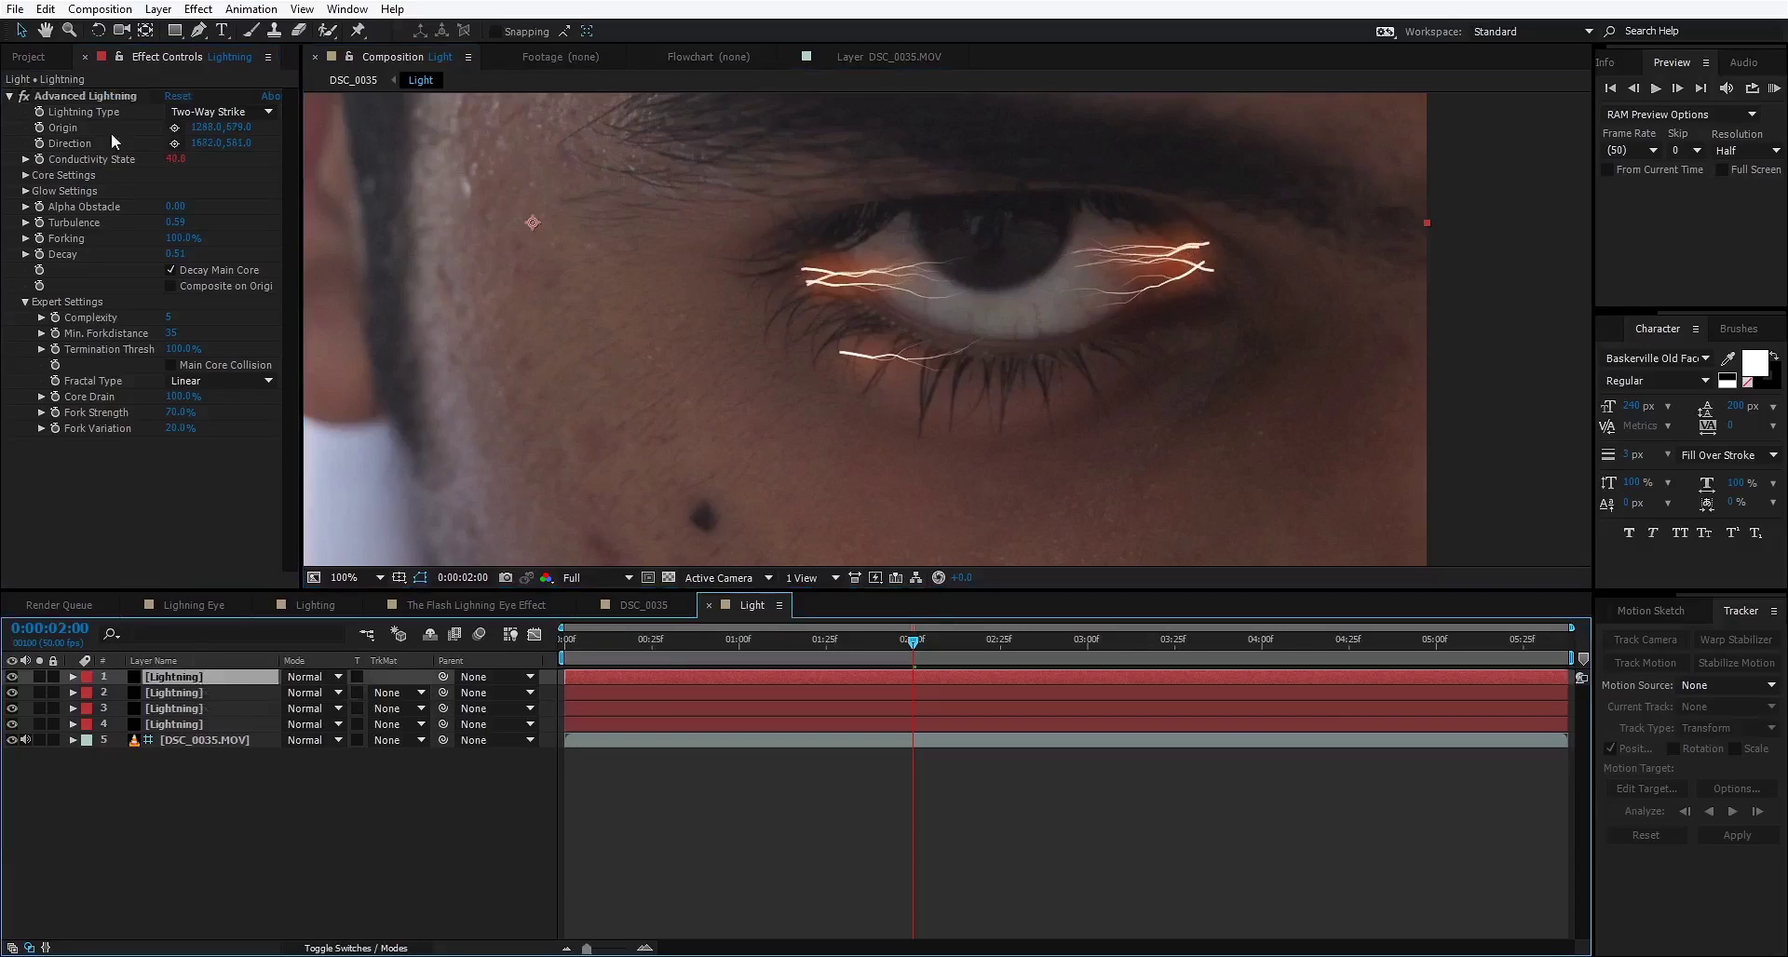
click(109, 97)
drag(840, 350, 836, 298)
click(620, 605)
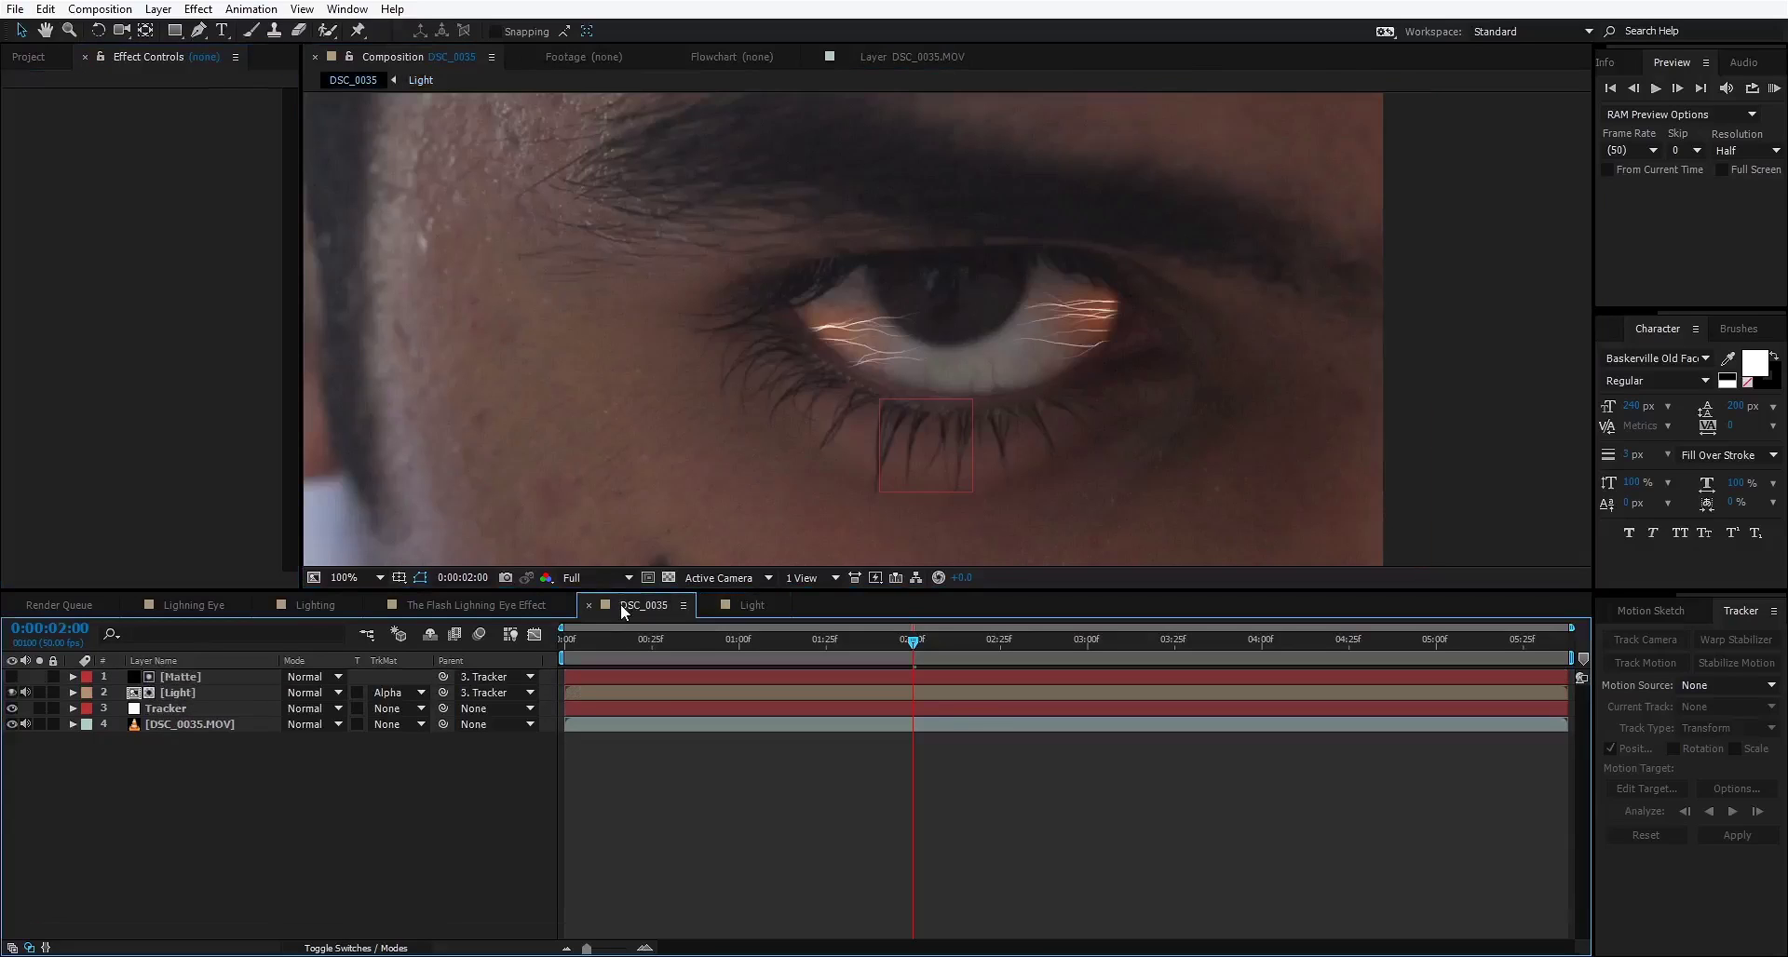
mouse_move(930, 643)
mouse_down()
mouse_move(981, 645)
mouse_move(913, 644)
mouse_up()
click(738, 607)
drag(1203, 270, 1203, 248)
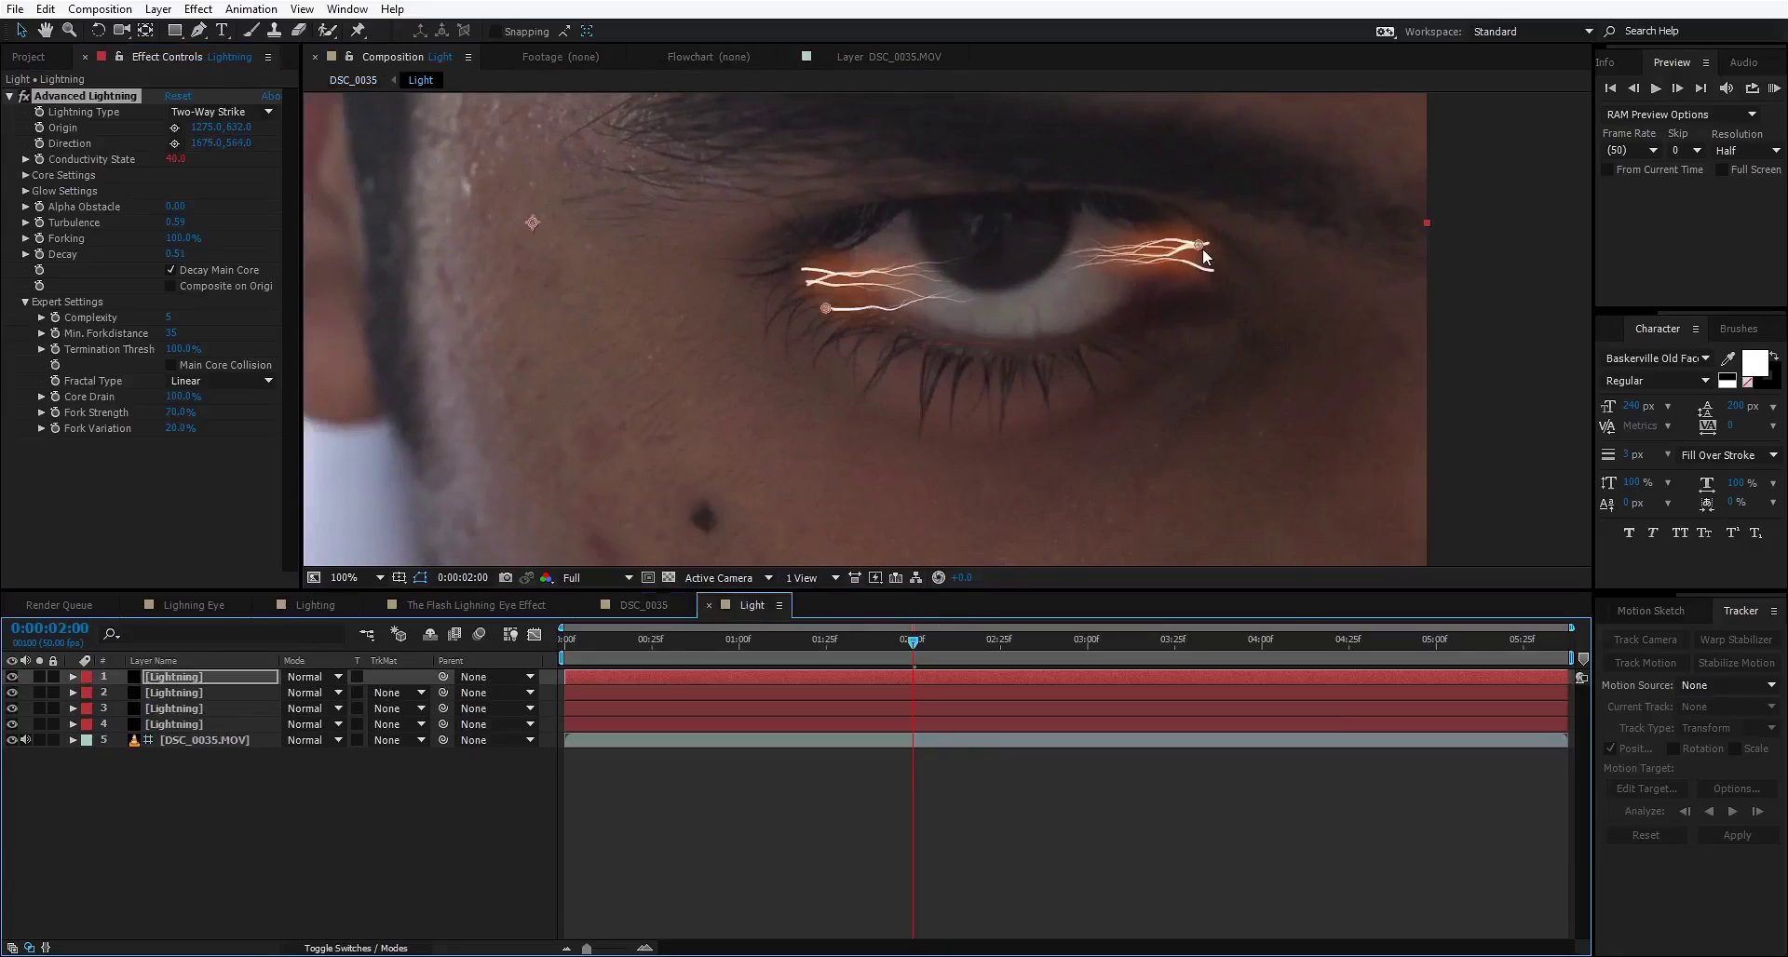
Step: Nudge the third Lightning layer's direction point slightly outward and check the bolts in the DSC_0035 composition
click(177, 709)
drag(1212, 272, 1214, 274)
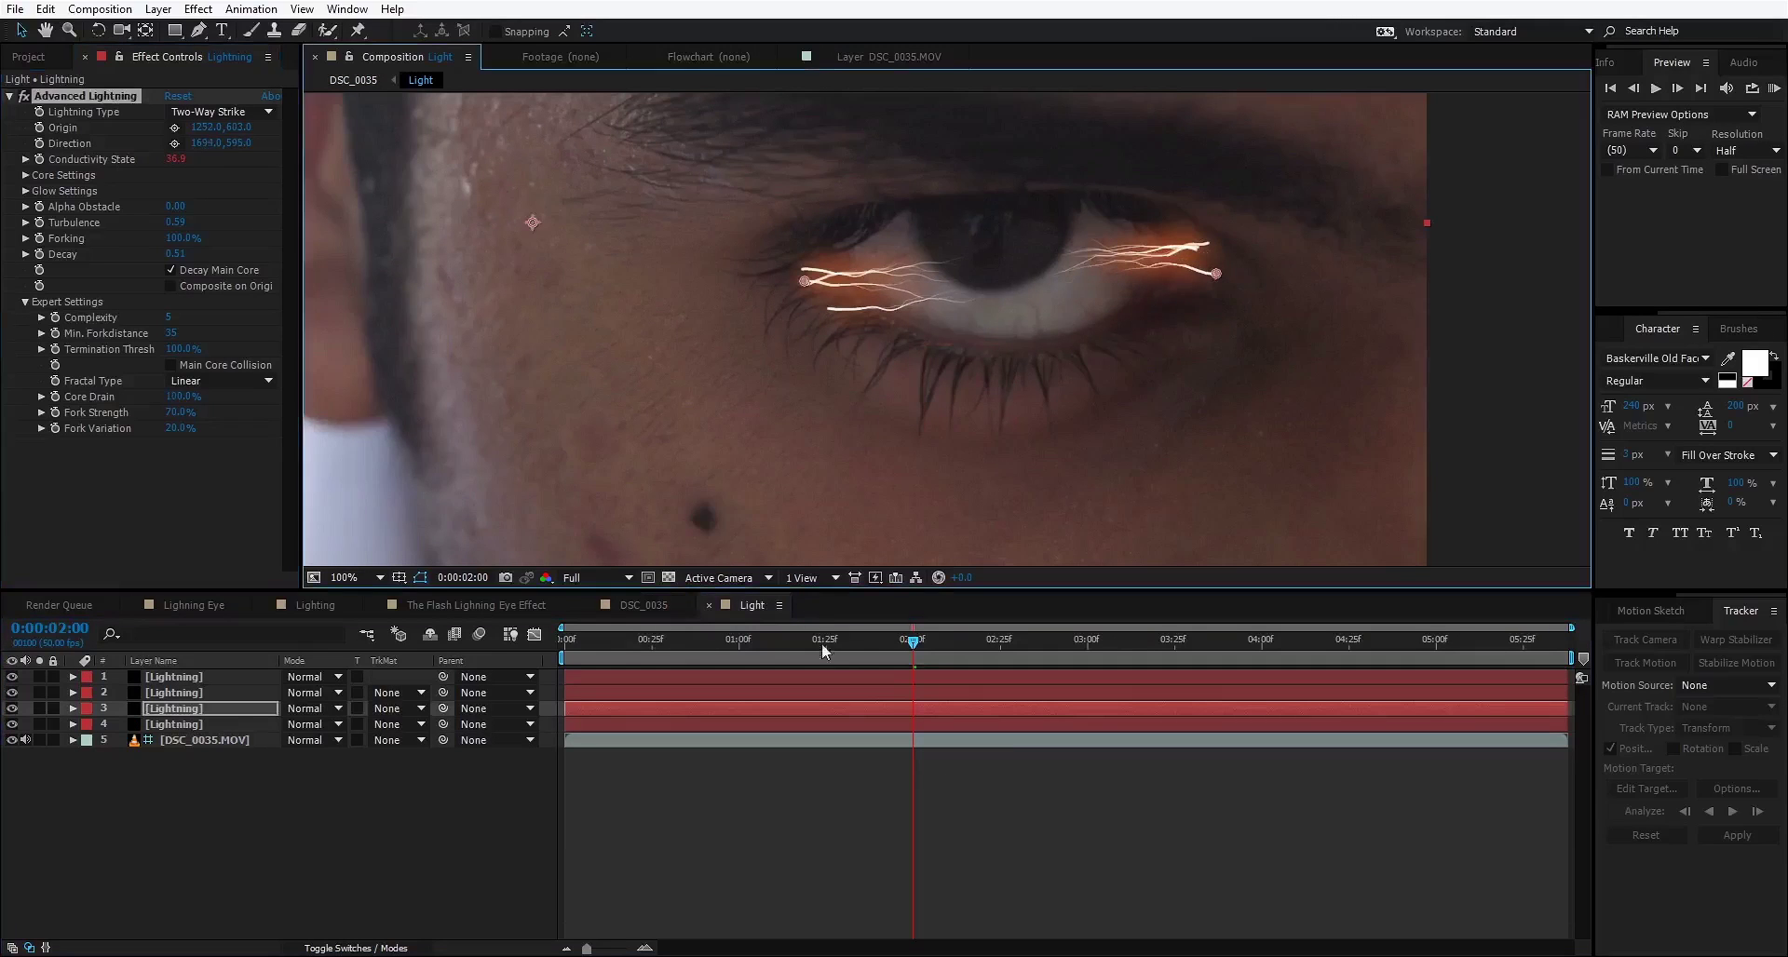
click(616, 604)
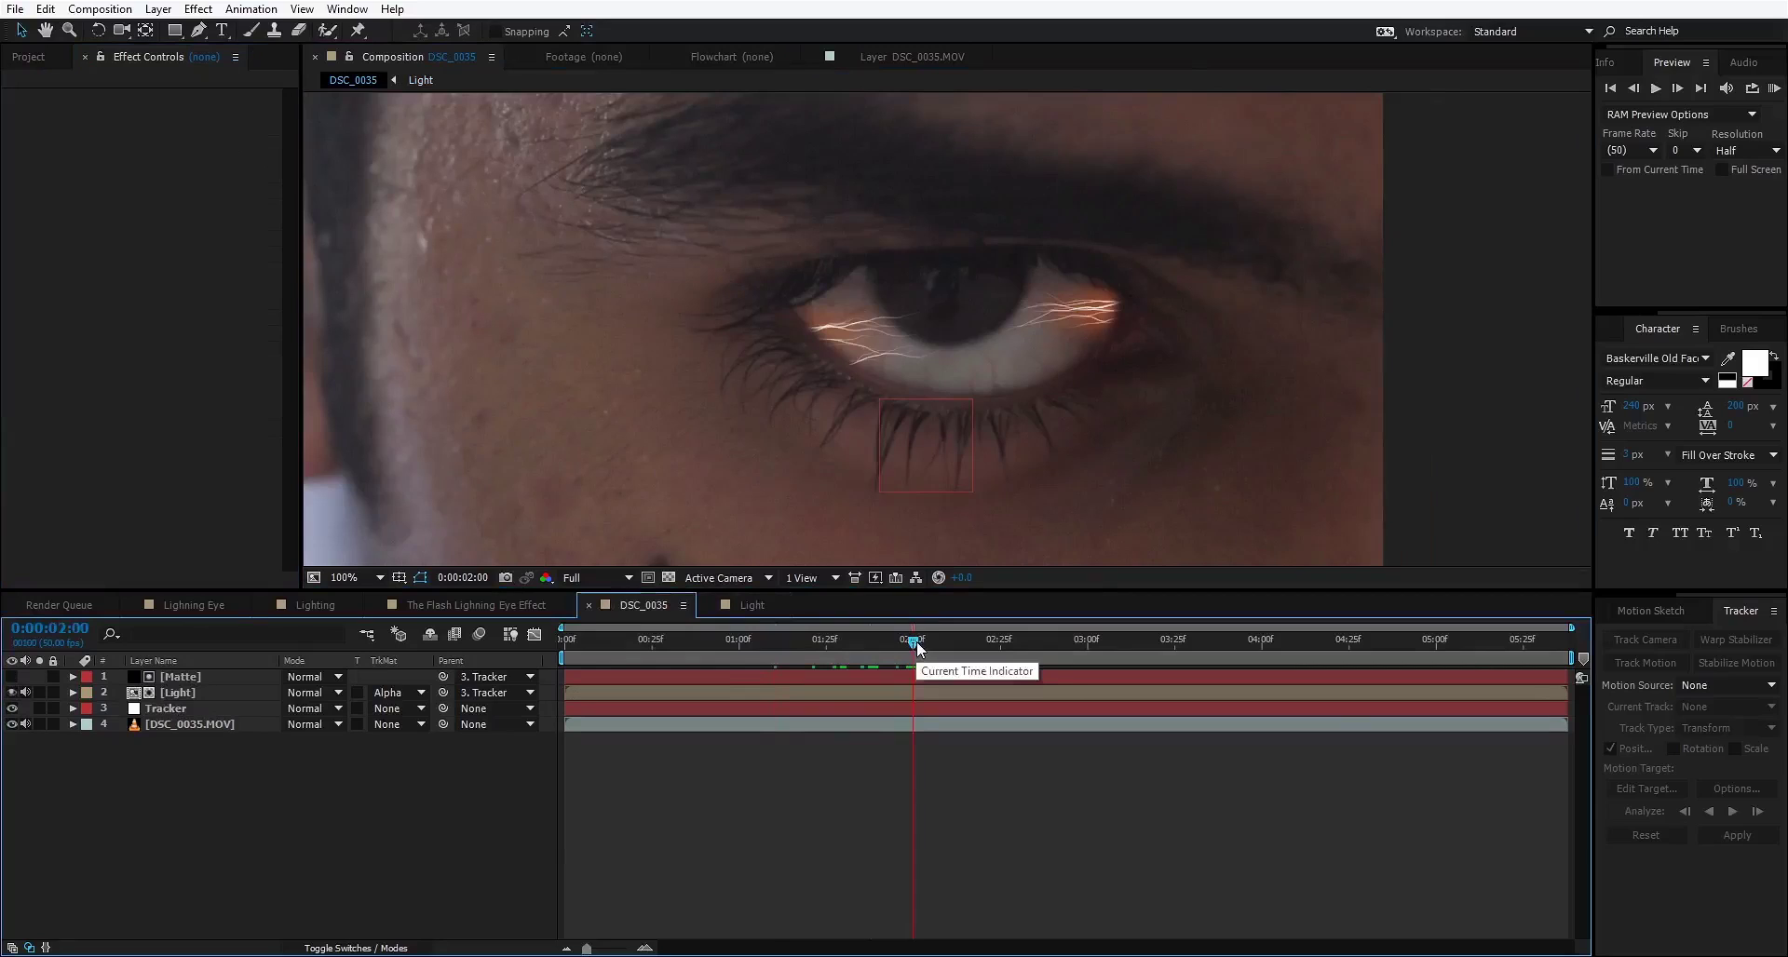
Step: Trim the start of the Matte and Light layers to 0:00:02:00
click(208, 693)
shift+click(212, 677)
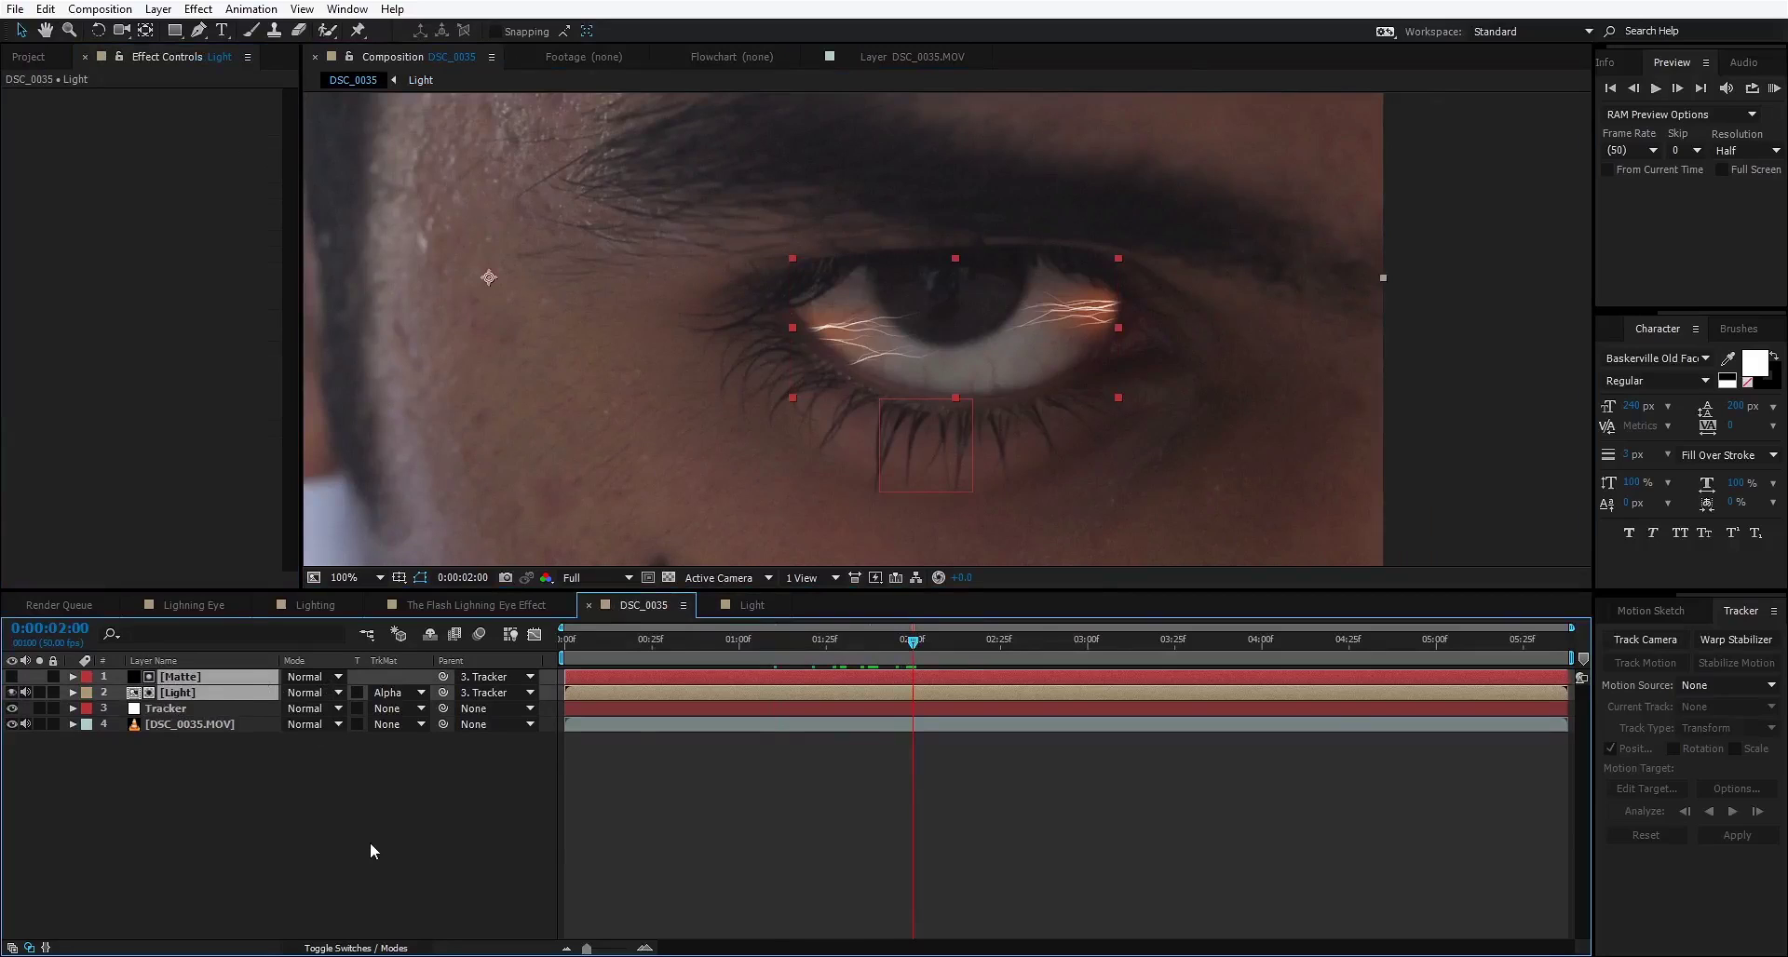
key(alt+bracketleft)
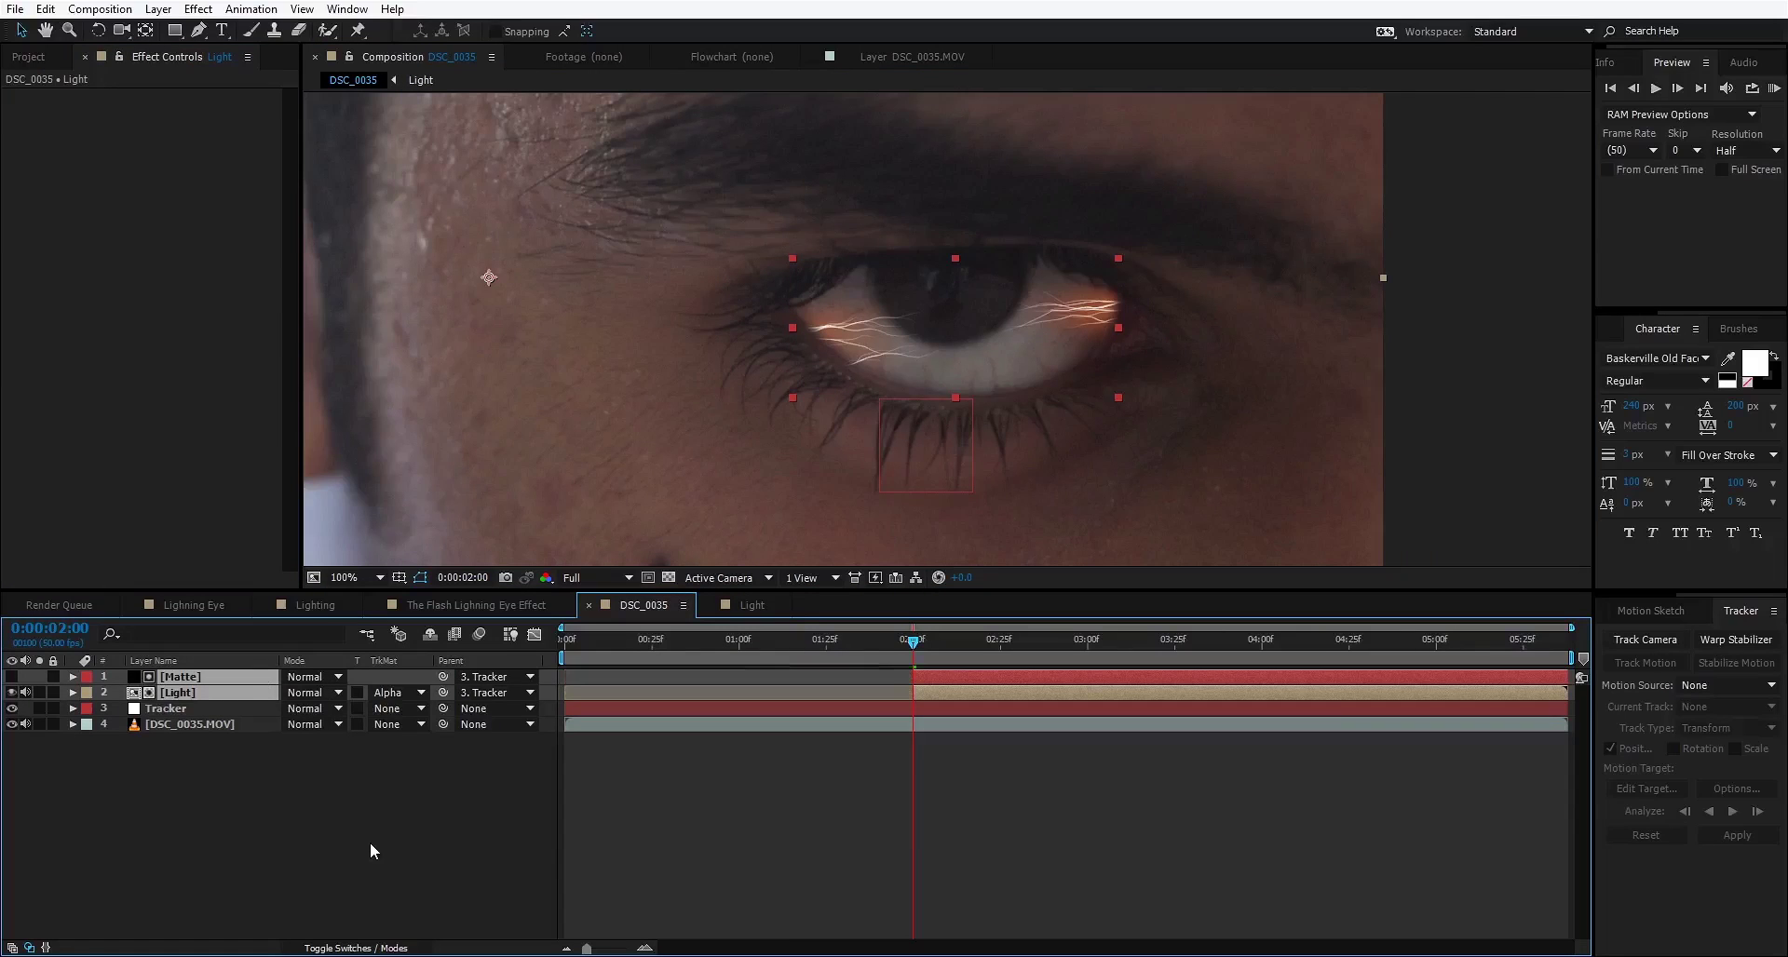
Step: Keyframe the Matte and Light layers' opacity from 0% at 0:00:02:00 to 100% about 11 frames later, and preview the fade
key(t)
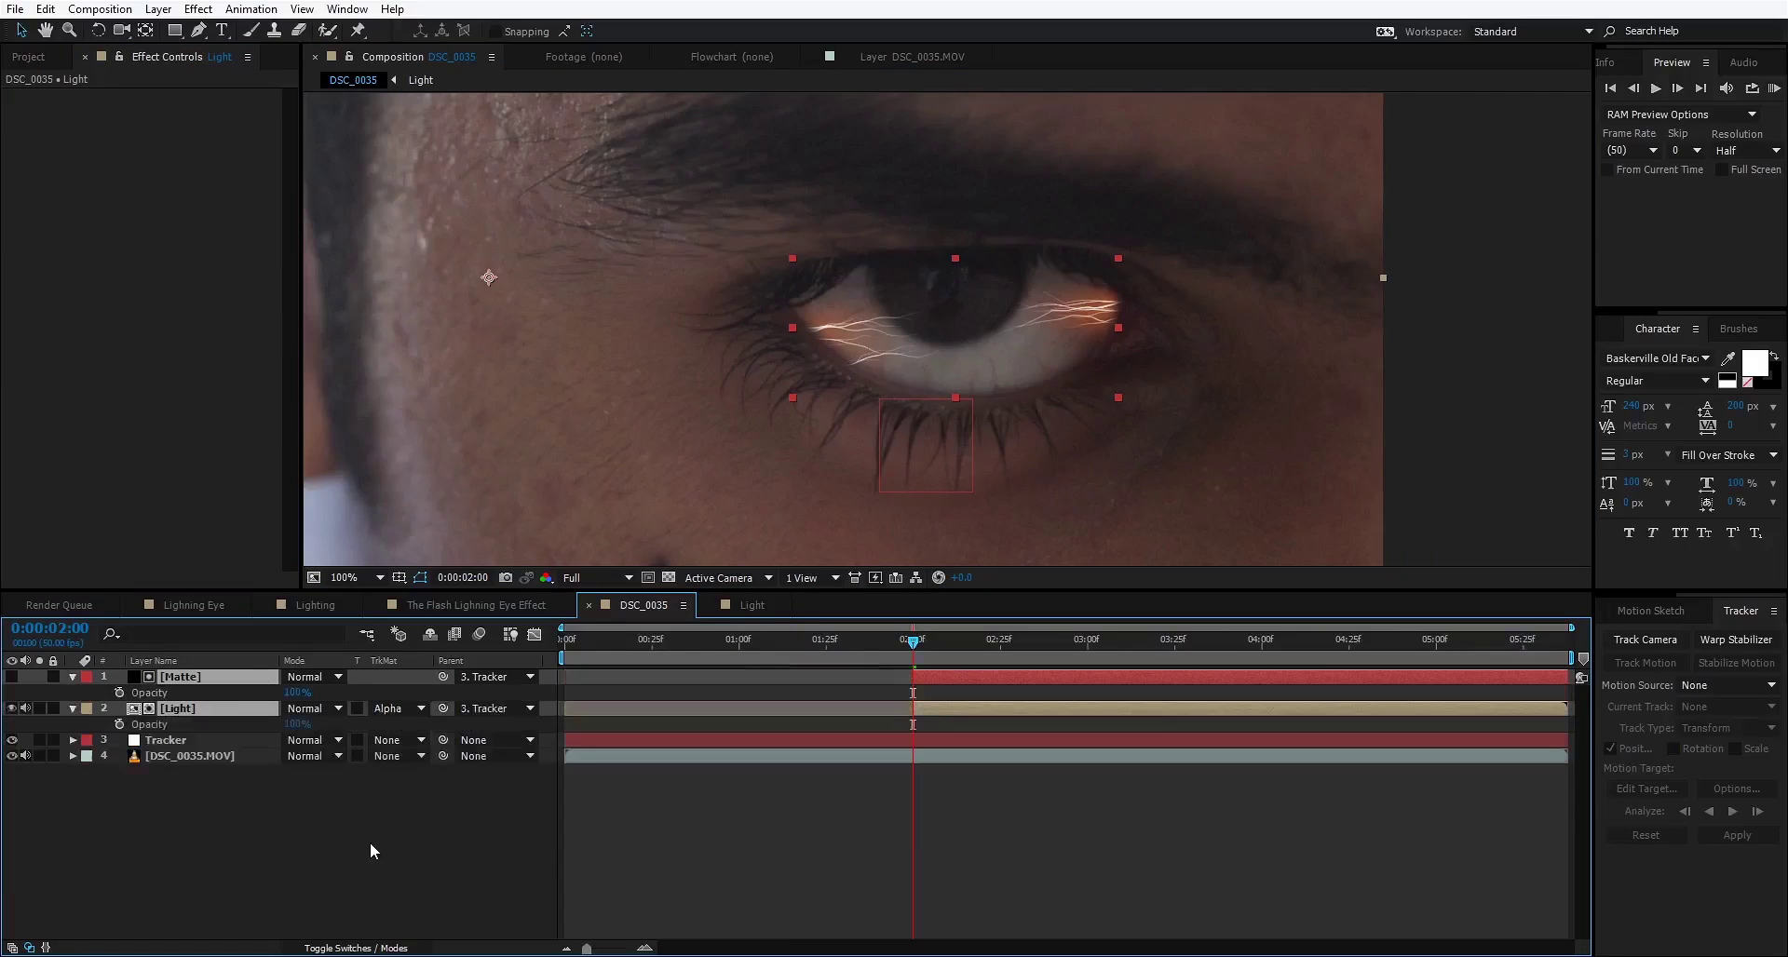
click(119, 693)
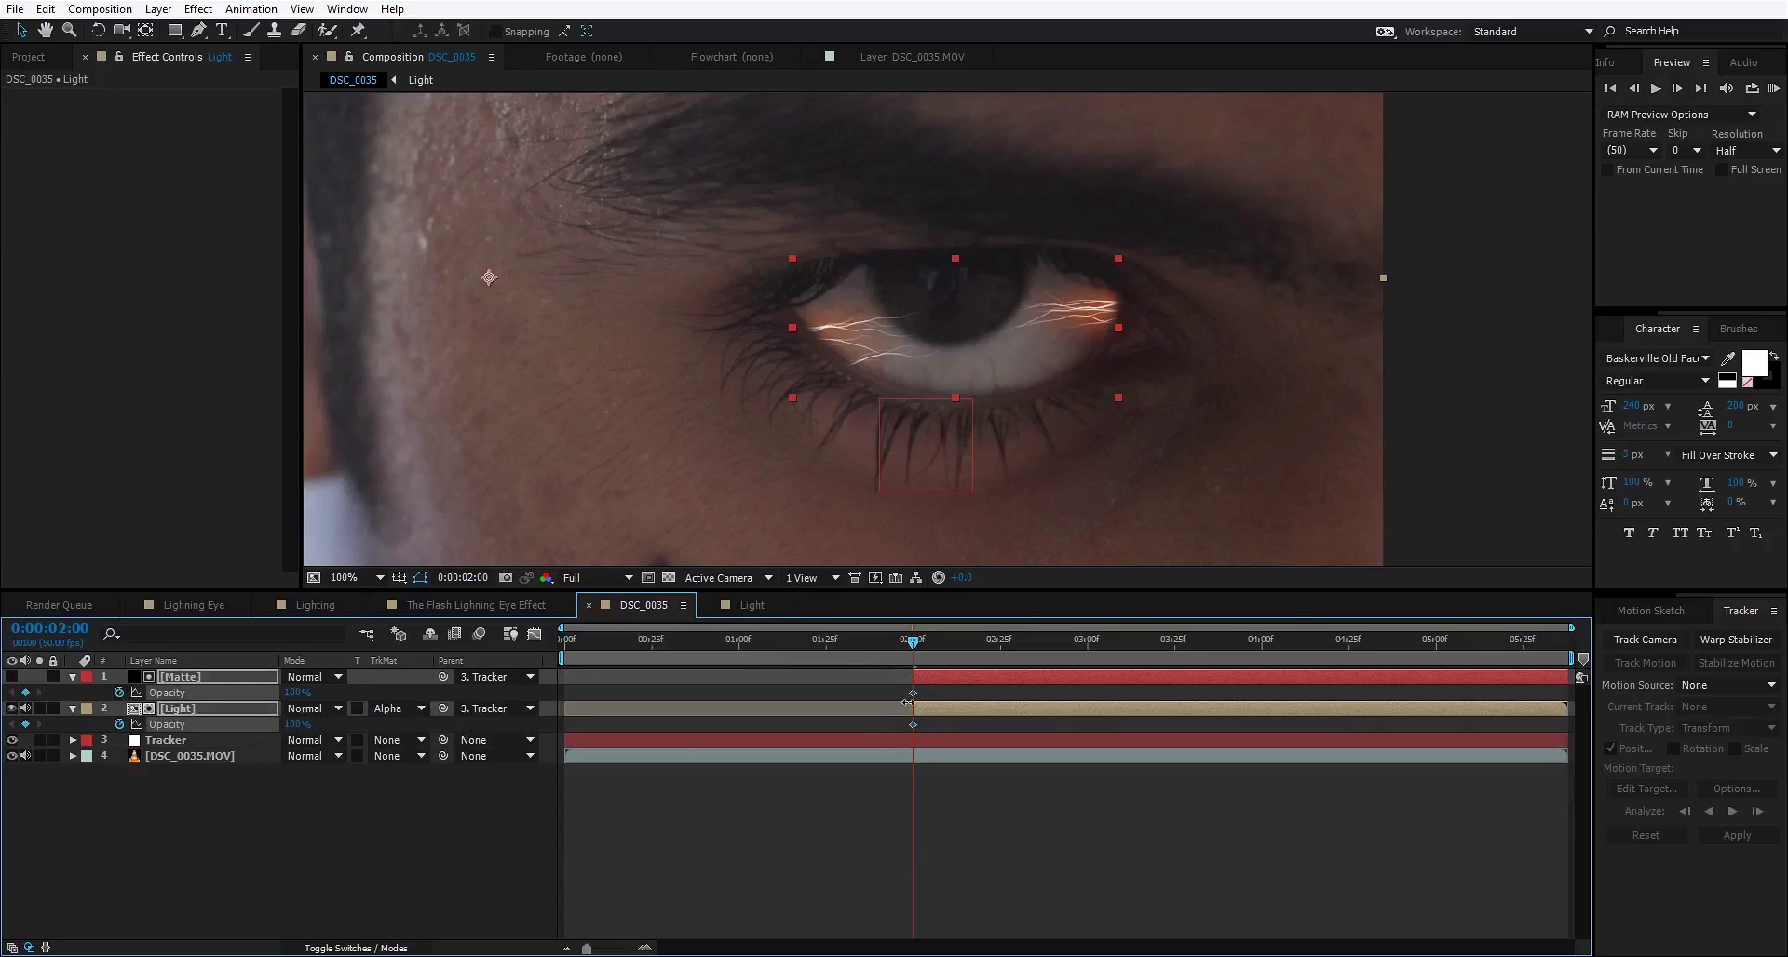
drag(913, 695, 951, 694)
click(294, 693)
text(0)
key(Return)
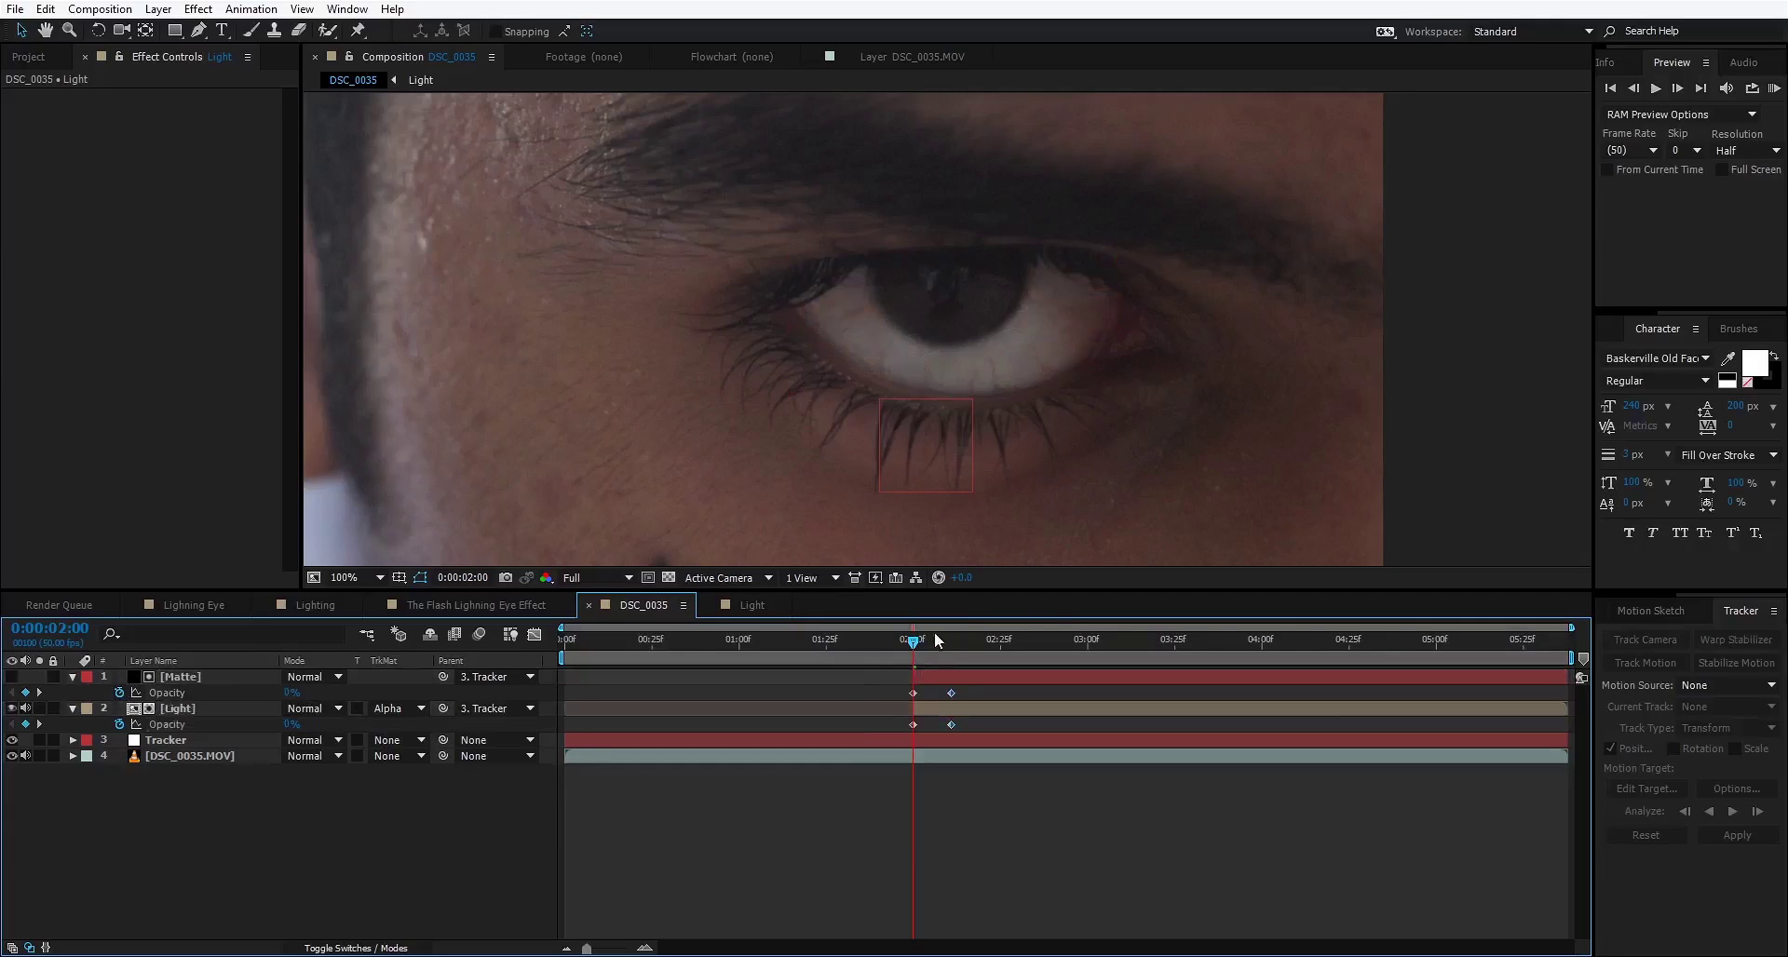
drag(913, 646, 982, 646)
Step: Collapse the Matte and Light layers' properties and apply the Tint effect to the Light layer
click(72, 676)
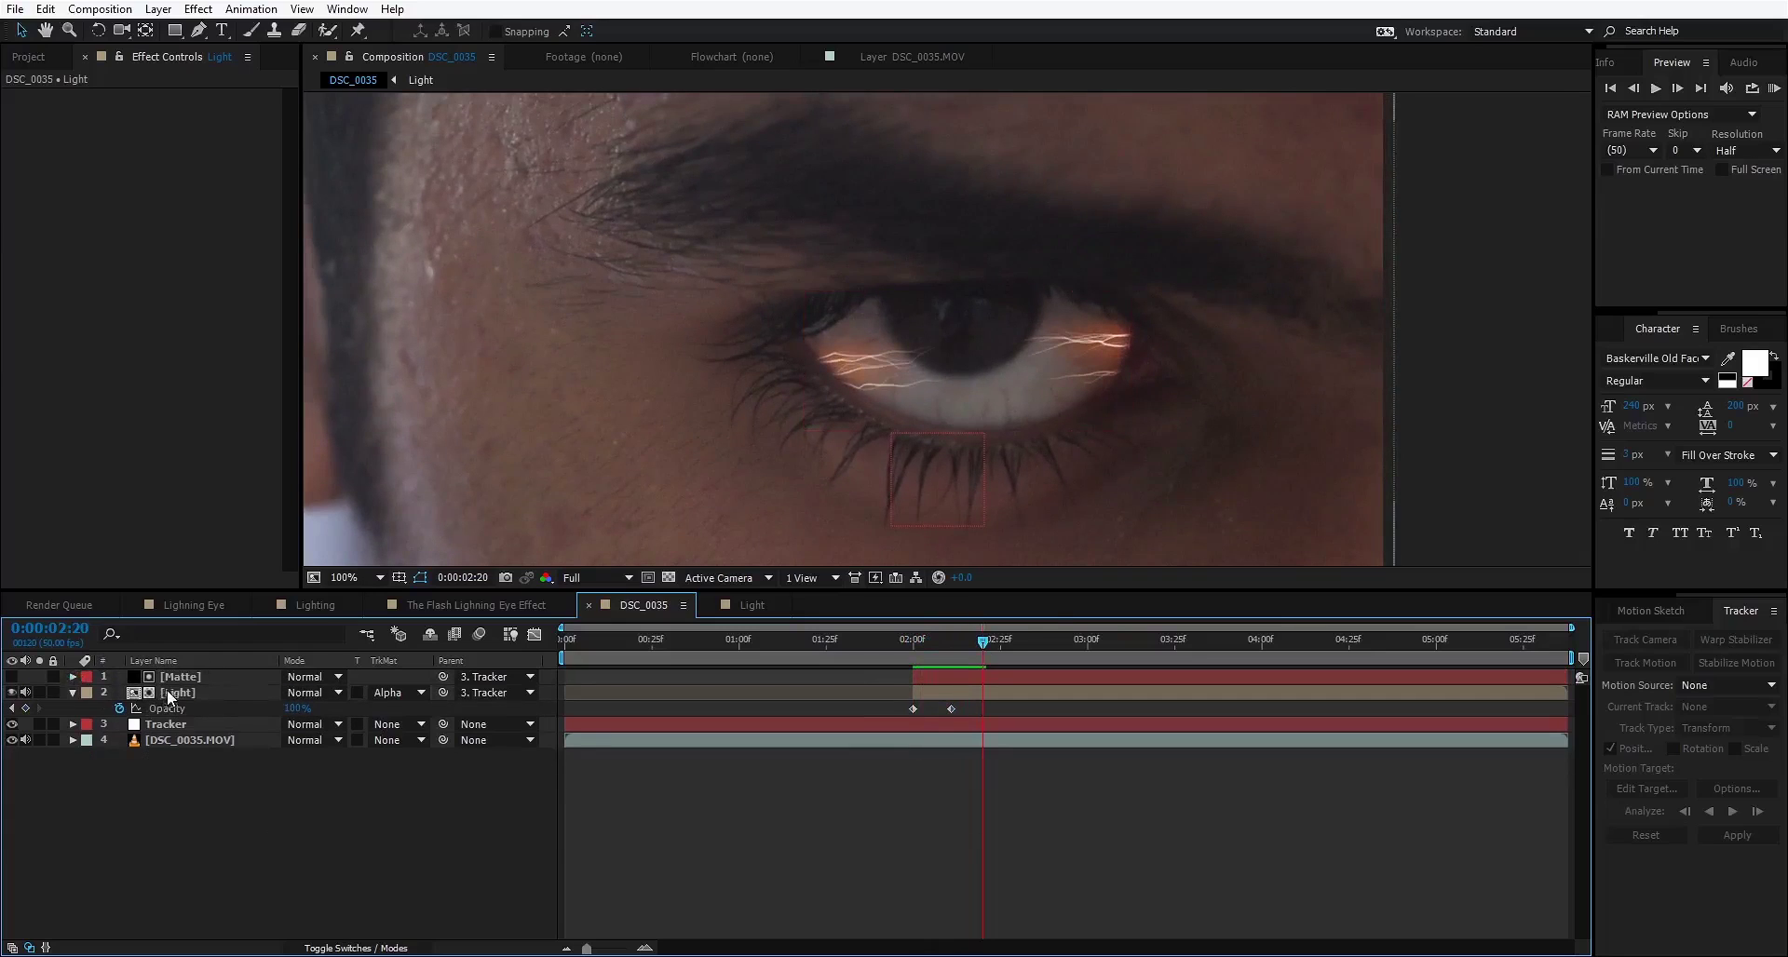
click(165, 692)
click(72, 693)
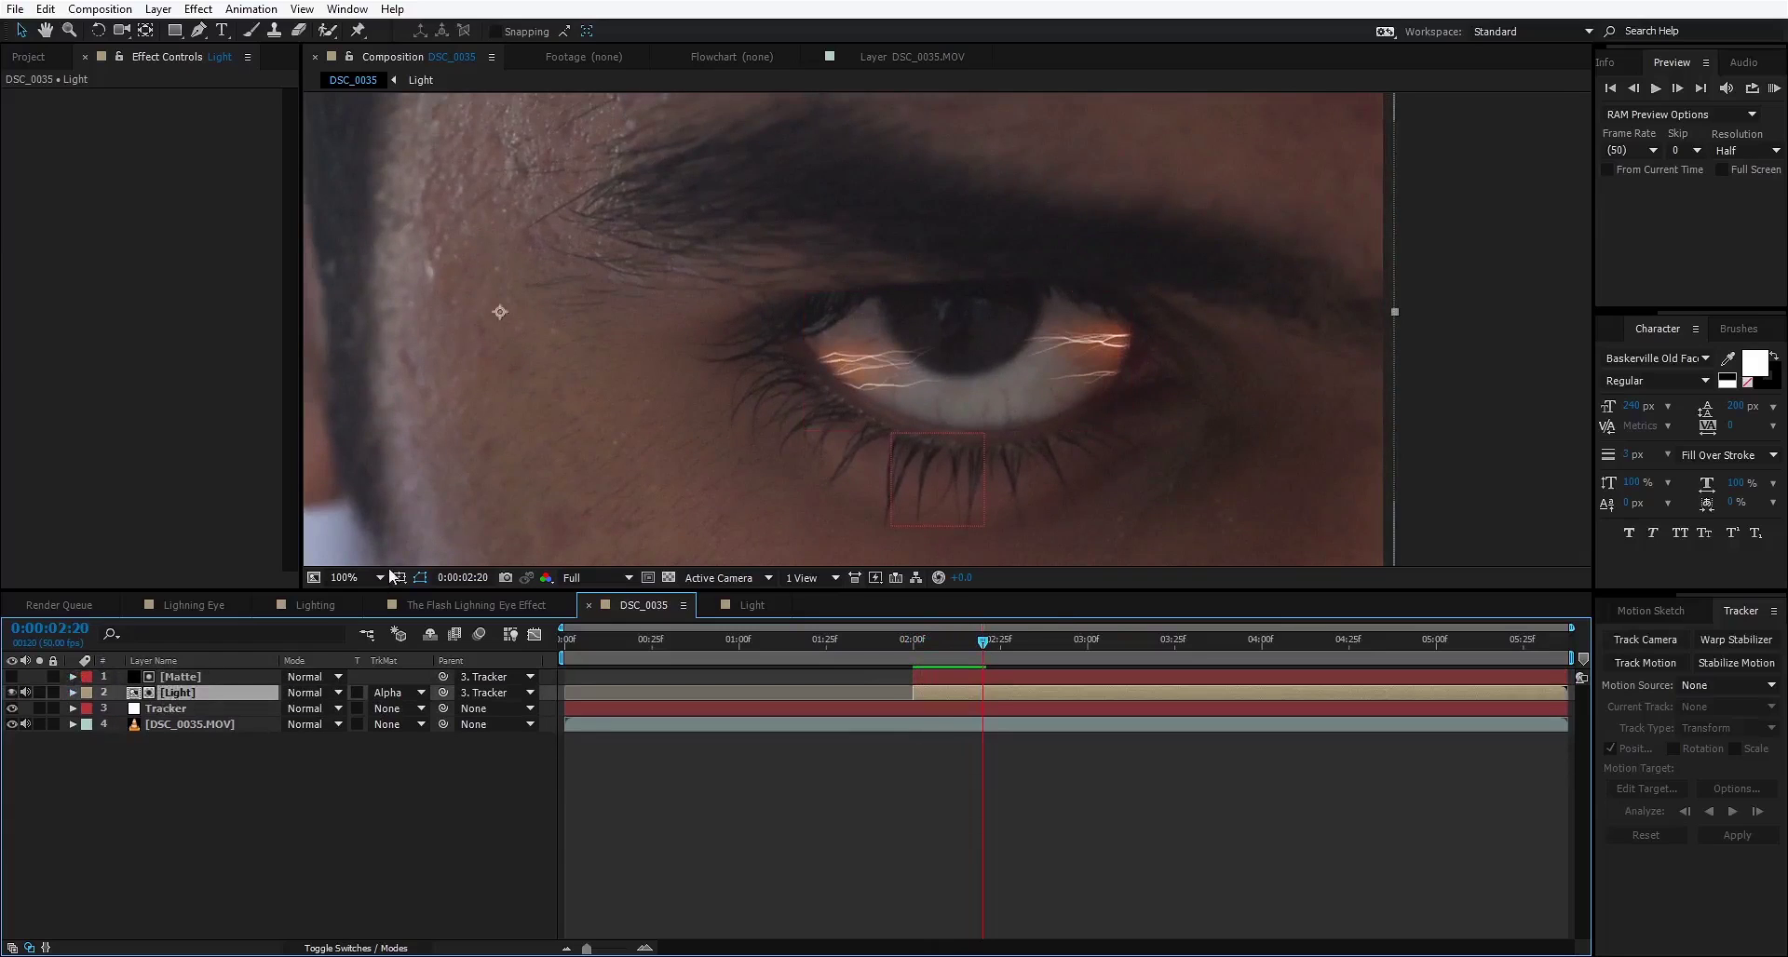
click(197, 9)
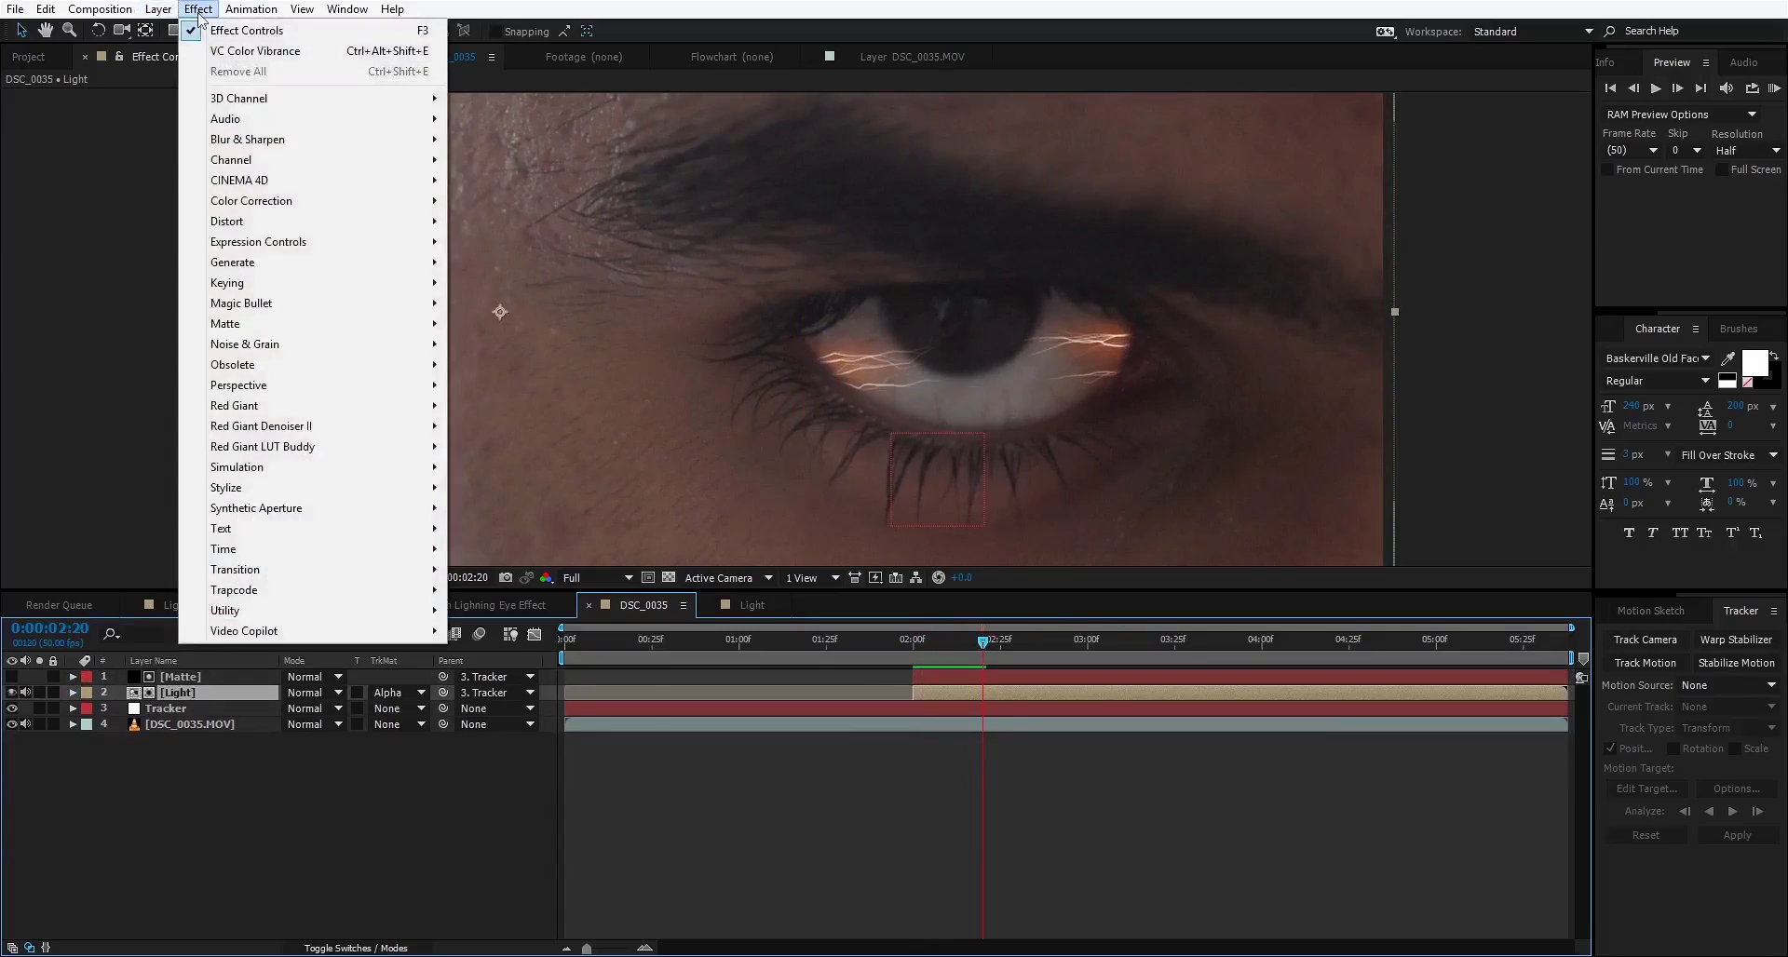
mouse_move(303, 206)
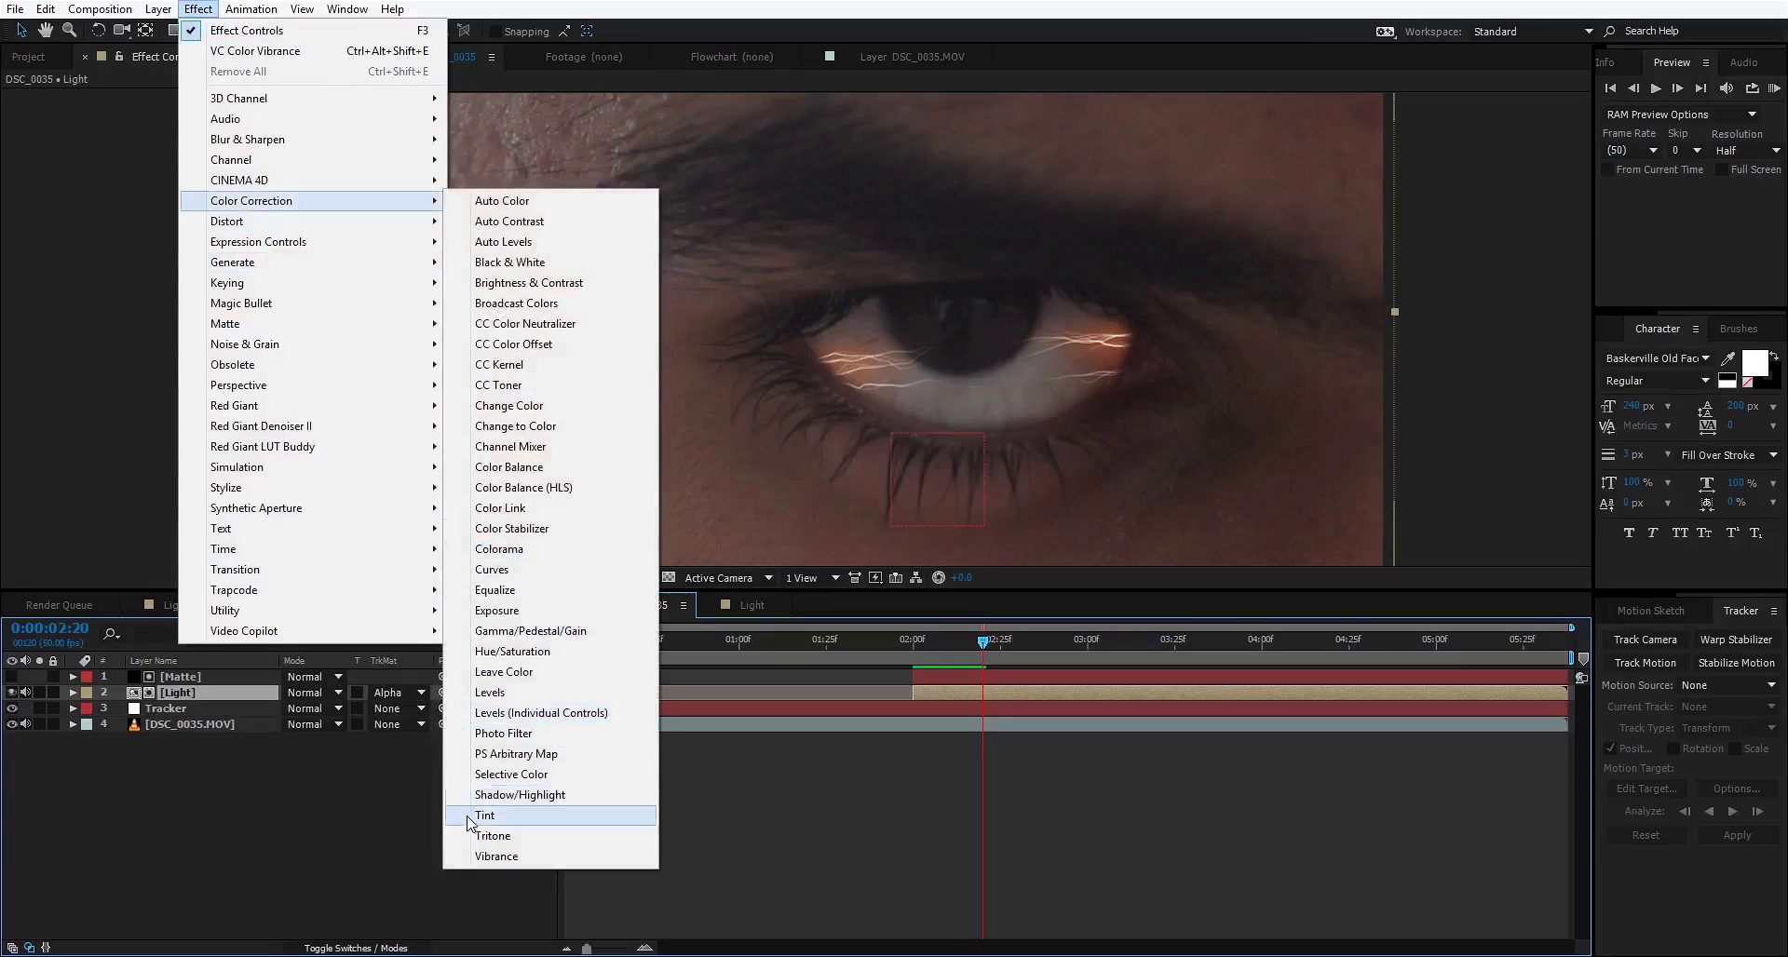
click(484, 814)
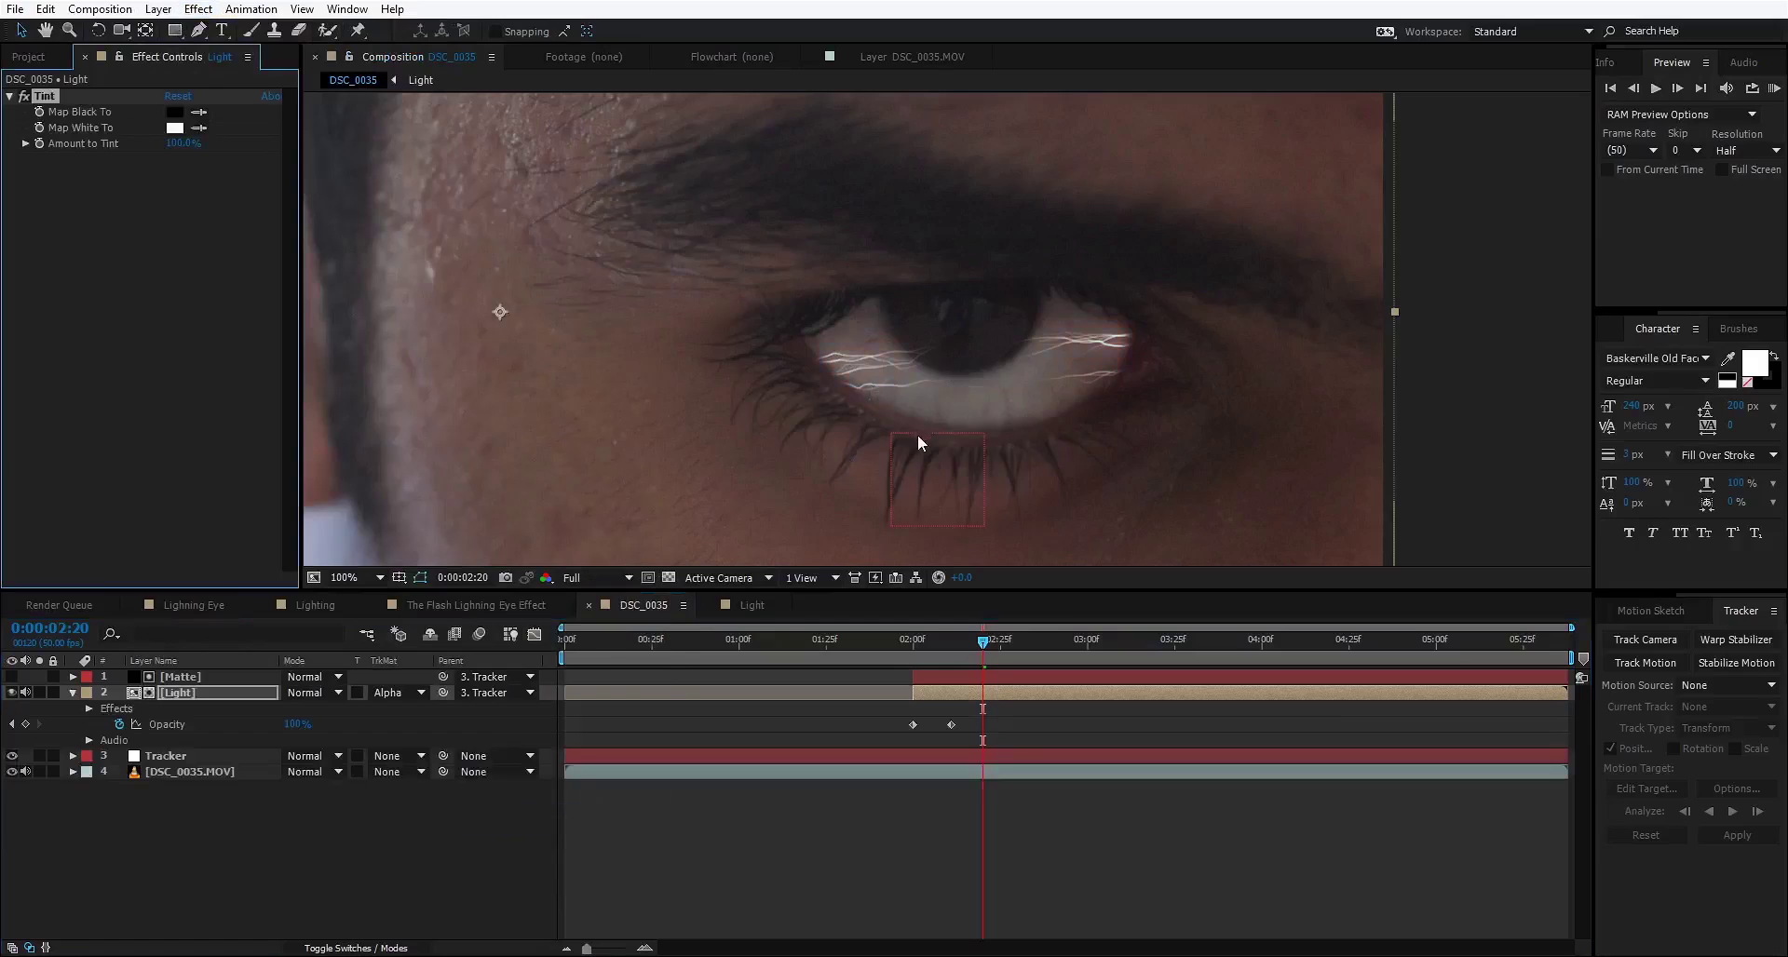
Step: Apply VC Color Vibrance to the Light layer and set its color to orange
click(197, 9)
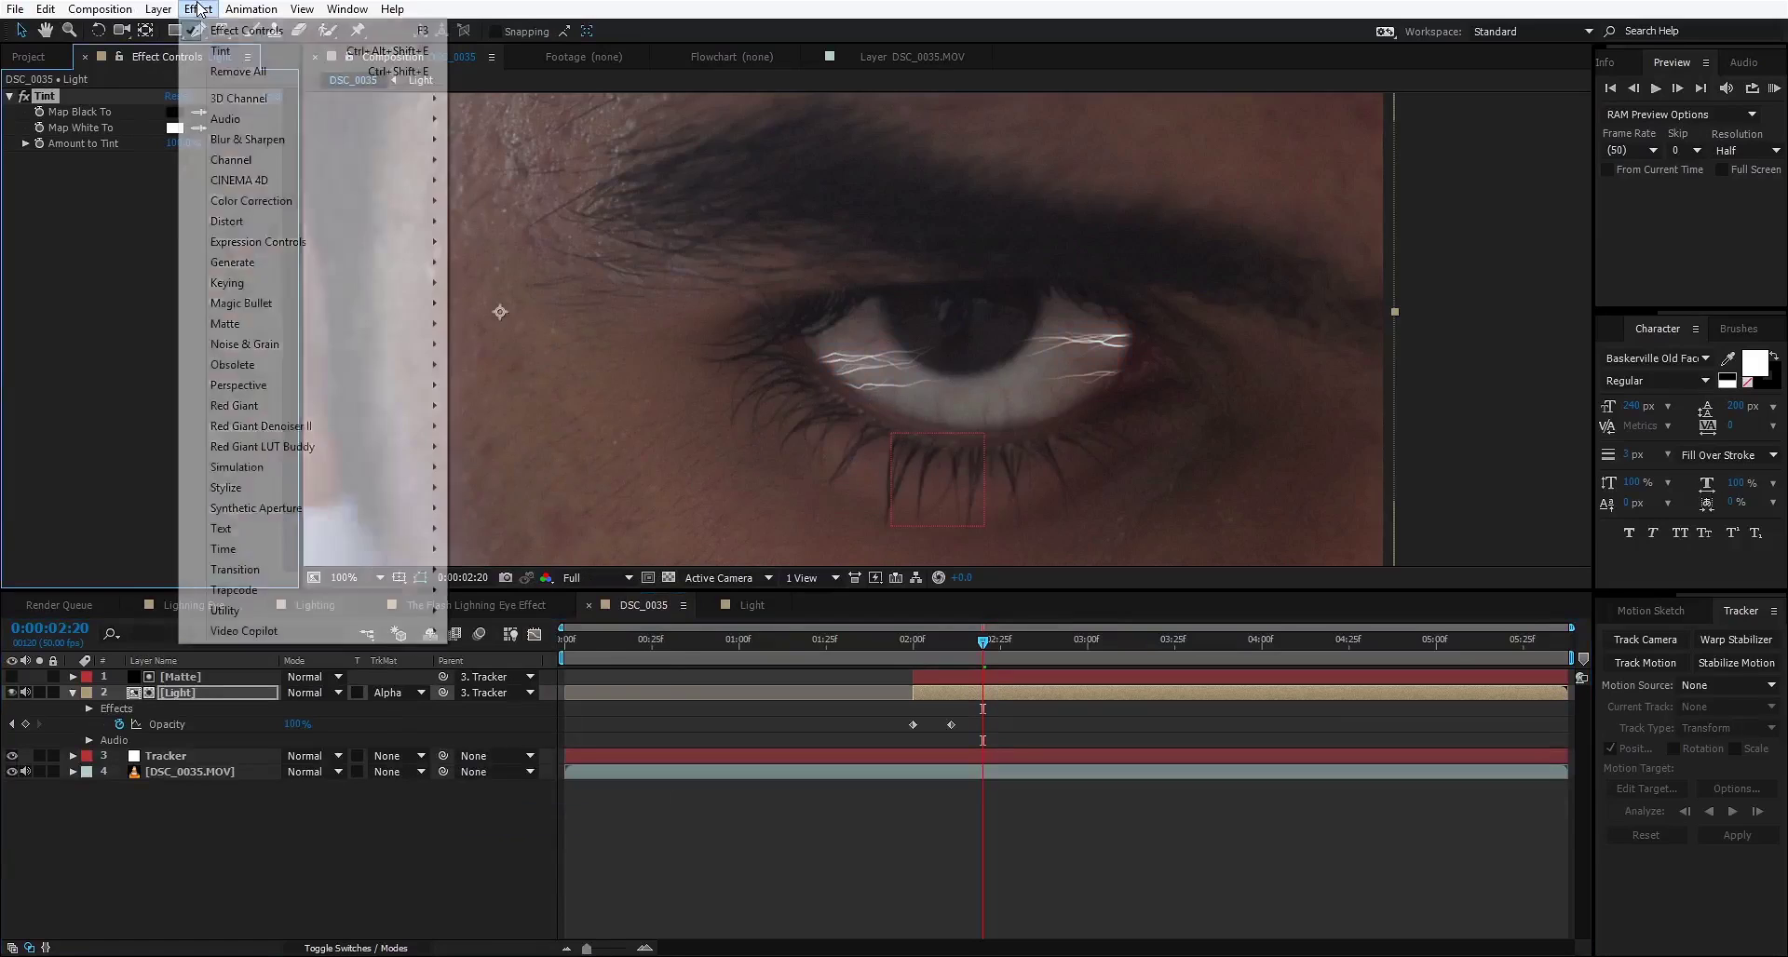
mouse_move(342, 638)
click(579, 732)
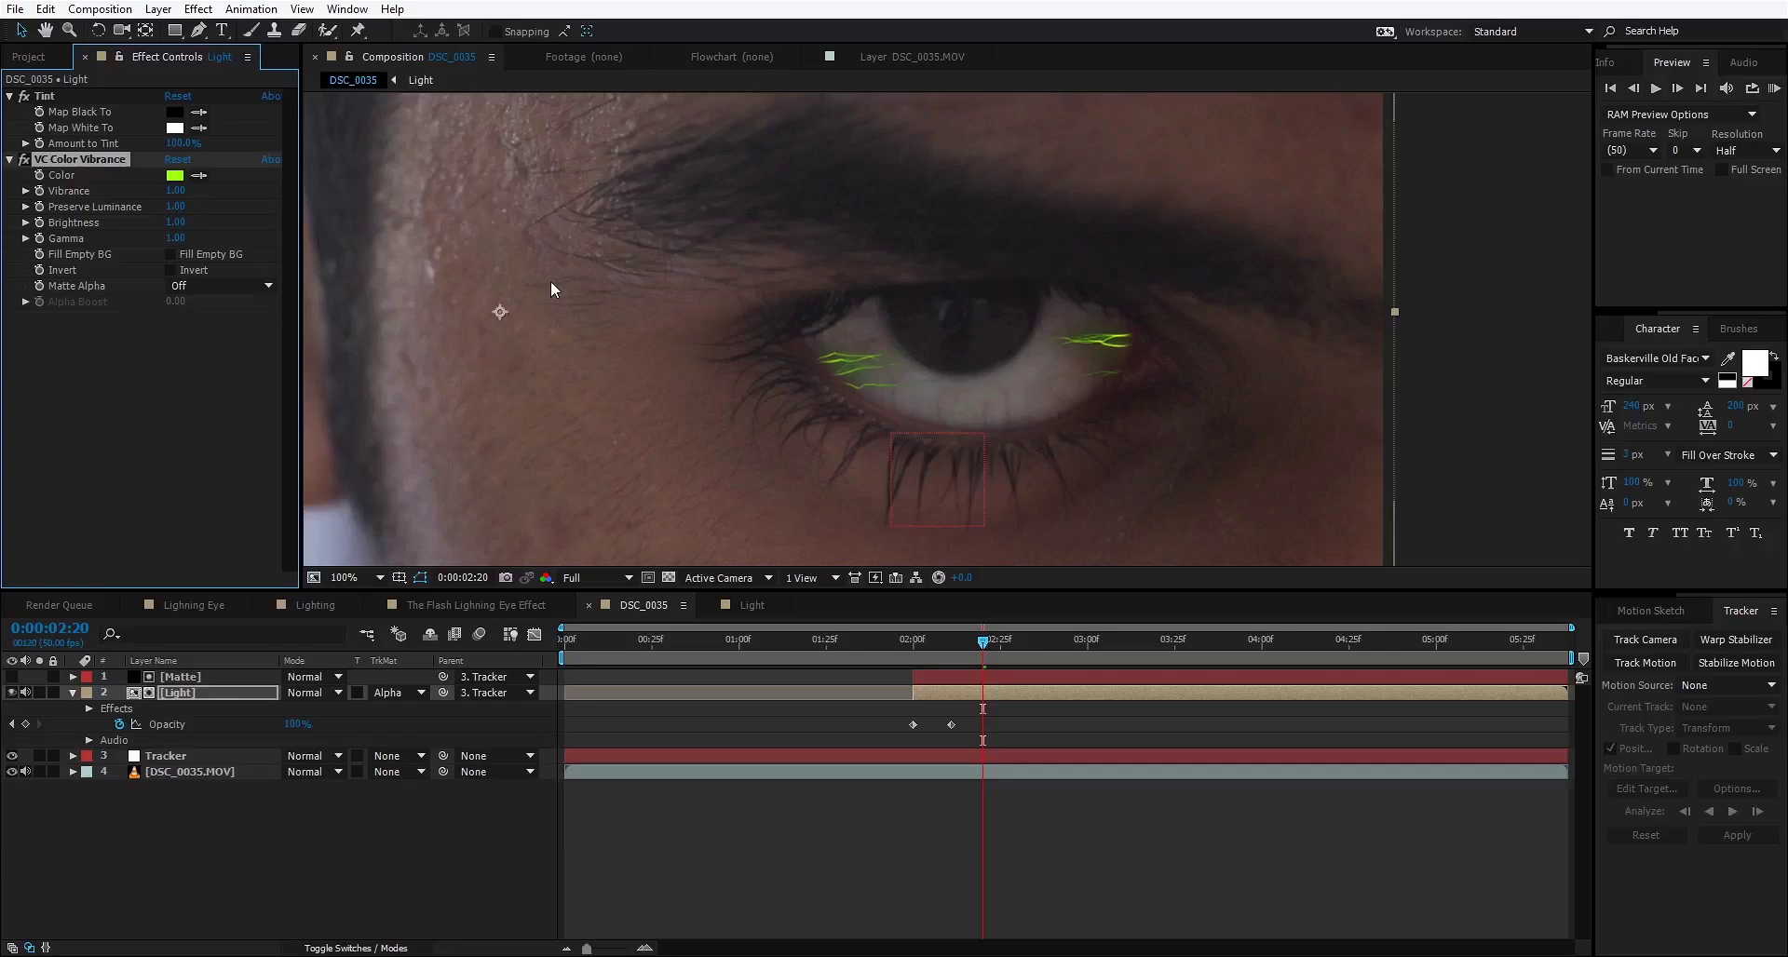
click(174, 175)
click(279, 429)
drag(279, 428, 274, 431)
click(421, 229)
Step: Set VC Color Vibrance's Brightness to 1.90 and Gamma to 1.04, and turn Matte Alpha on with Alpha Boost 1.00
mouse_move(175, 222)
mouse_down()
mouse_move(276, 223)
mouse_move(252, 228)
mouse_up()
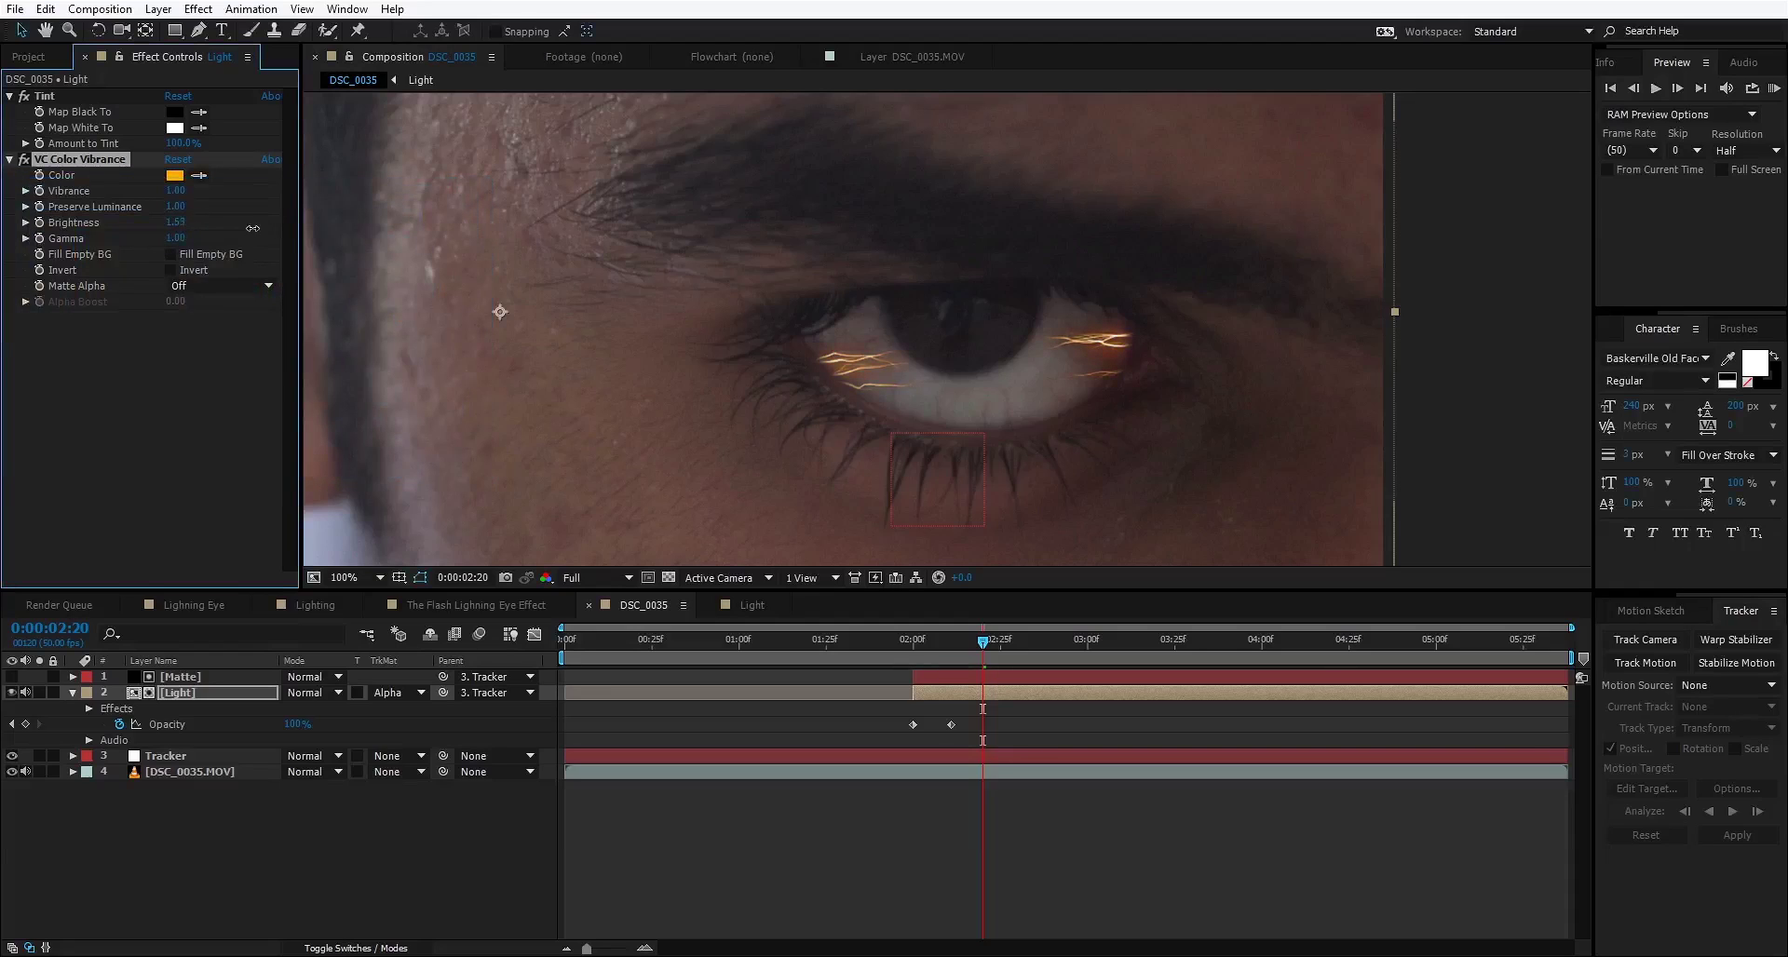
mouse_move(177, 238)
mouse_down()
mouse_move(133, 248)
mouse_move(193, 244)
mouse_up()
click(194, 289)
click(212, 328)
drag(177, 302, 461, 274)
drag(175, 223, 209, 229)
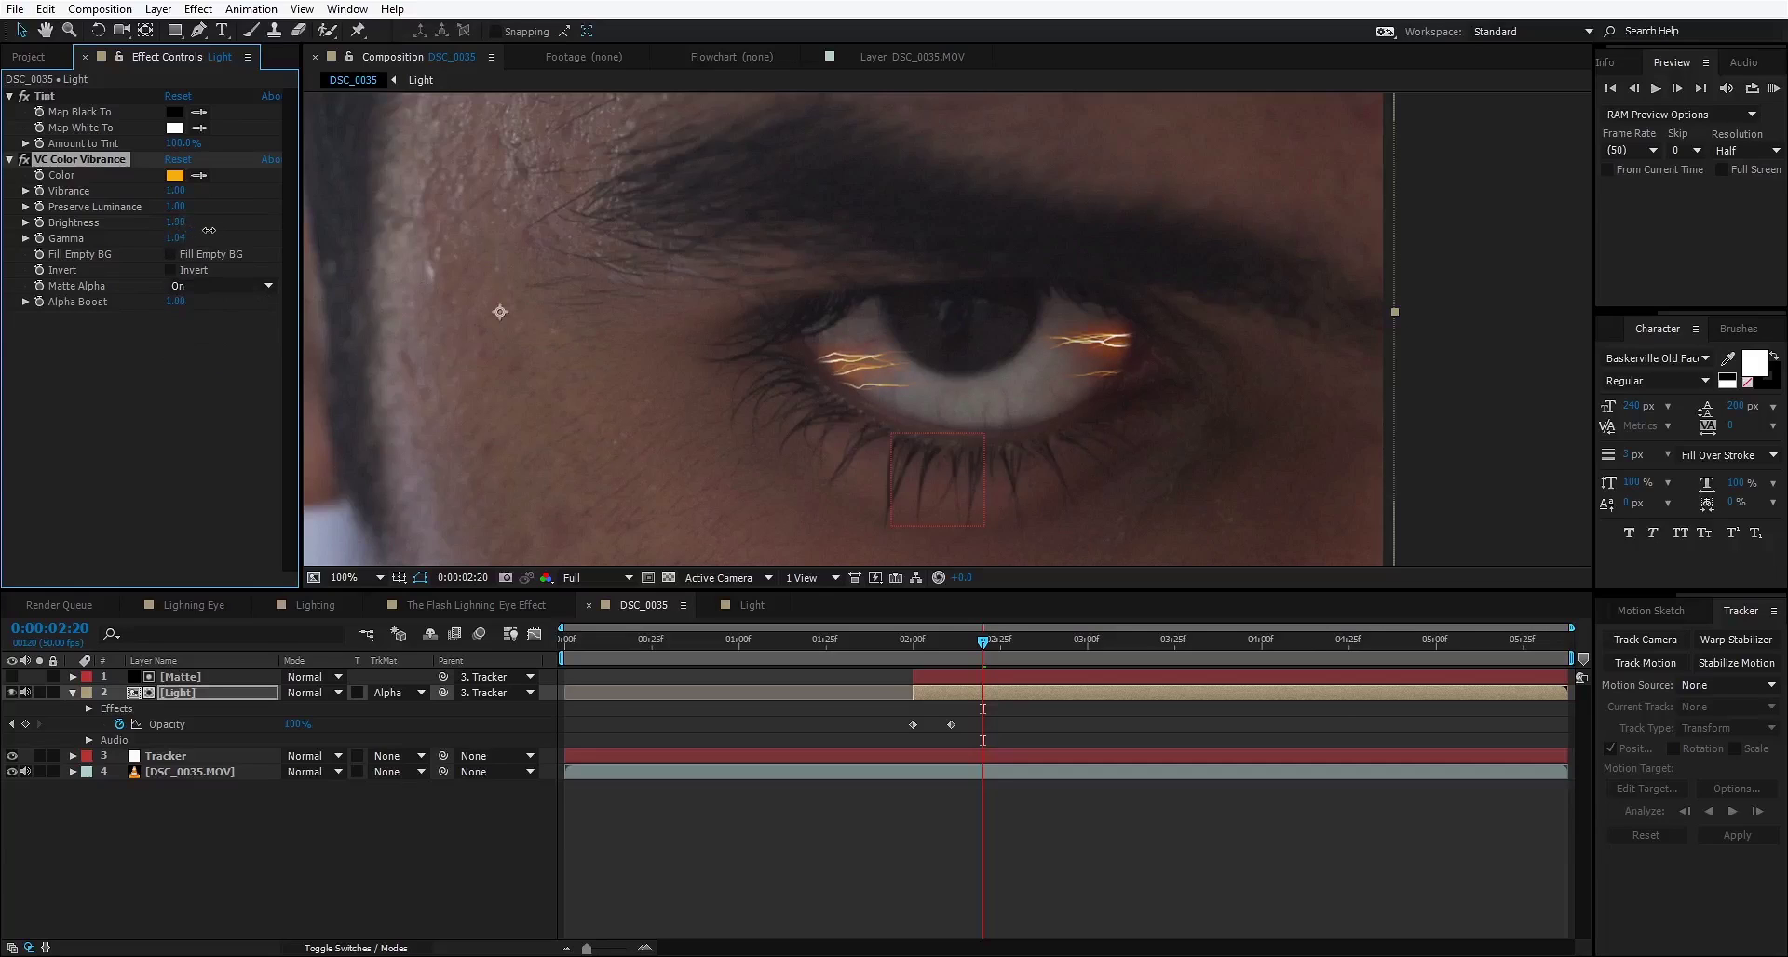
Step: Add a Glow effect to the Light layer with a radius of 100 and a slightly lower threshold
key(comma)
key(comma)
key(period)
click(198, 8)
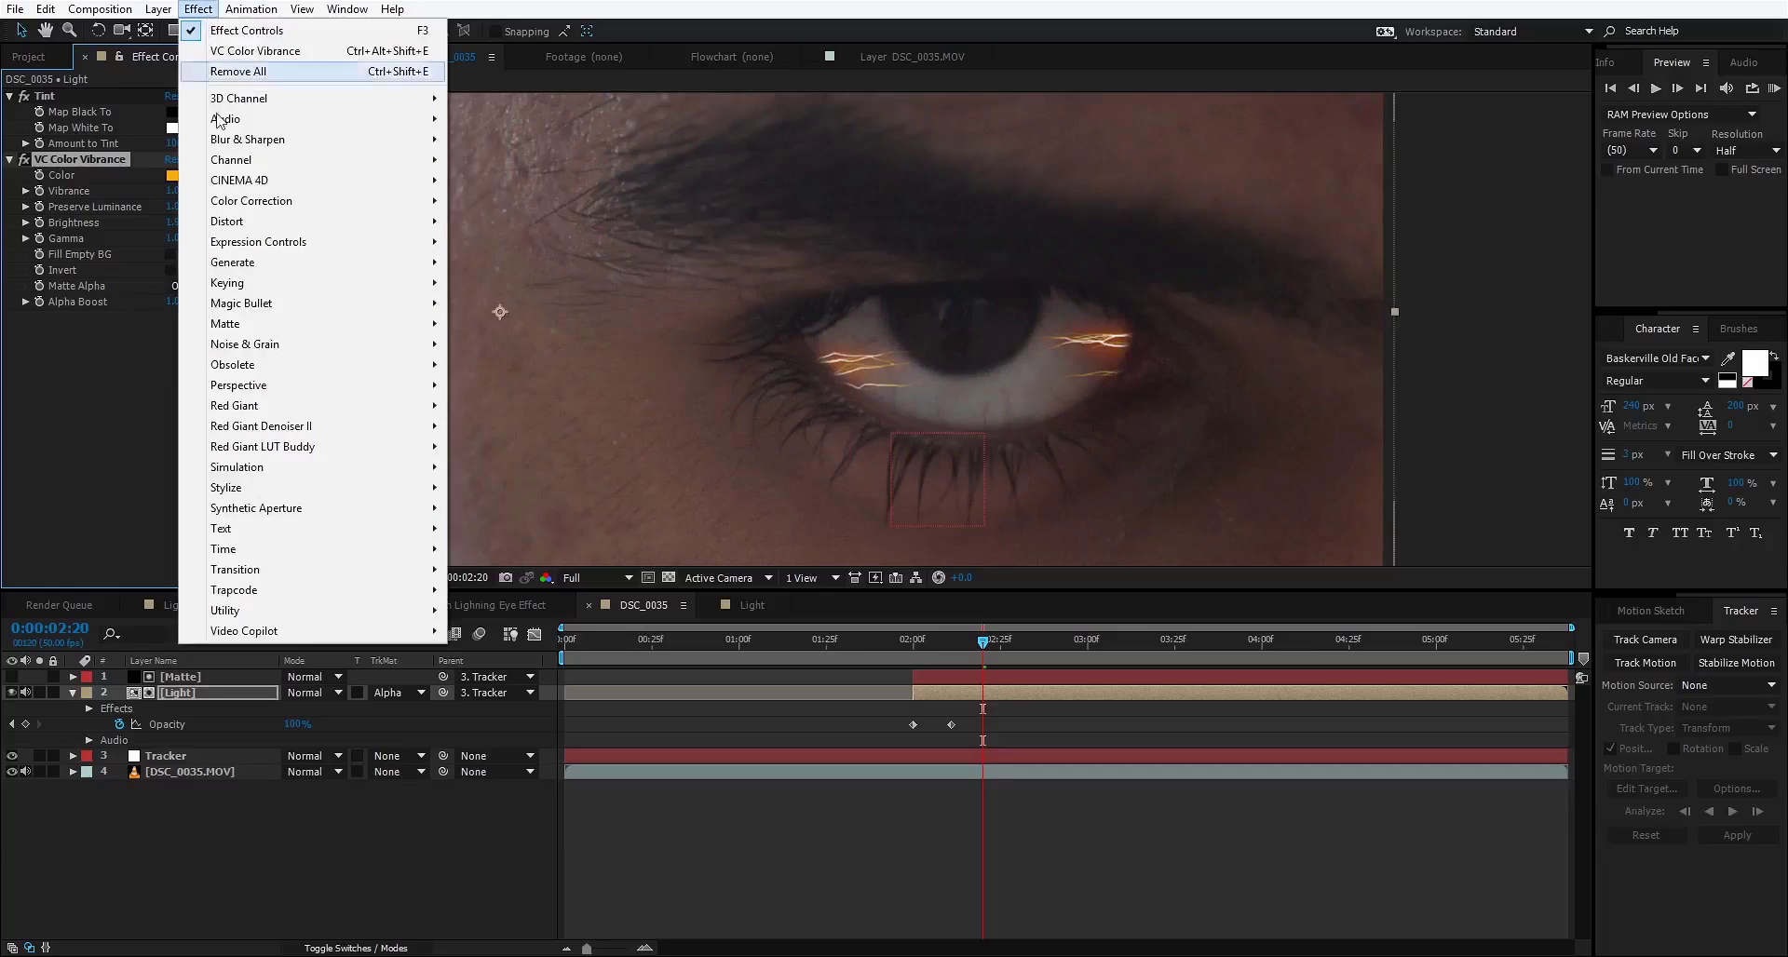
mouse_move(242, 487)
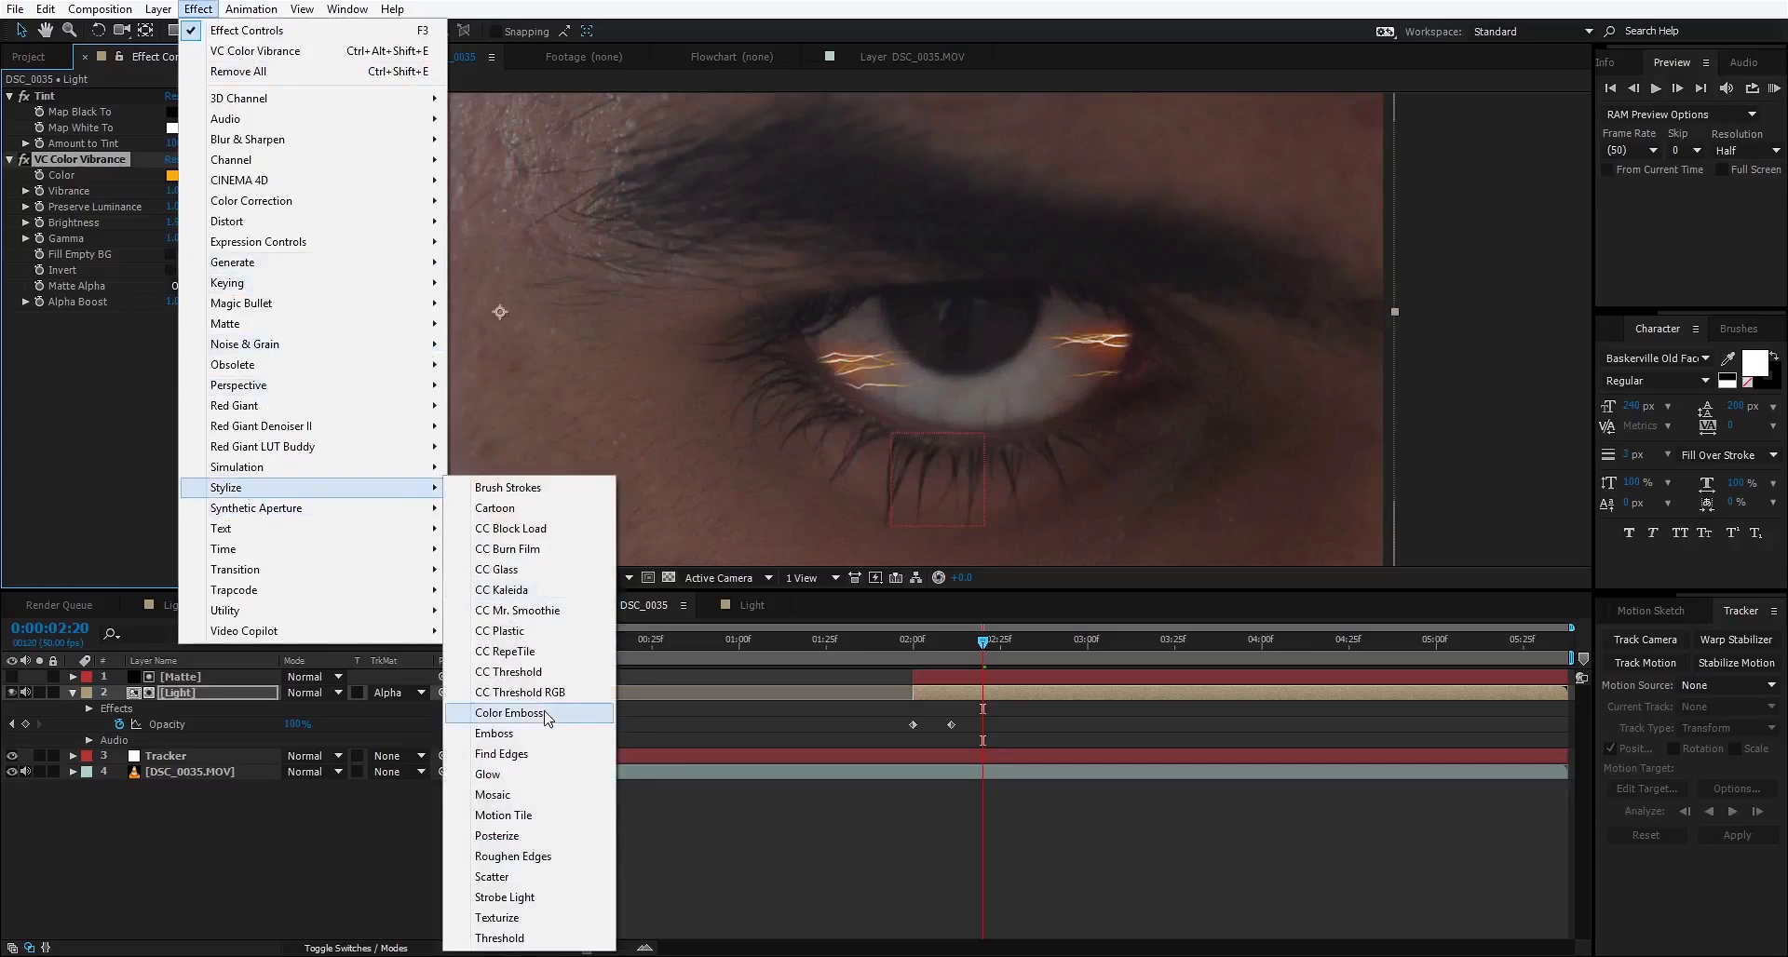
click(484, 775)
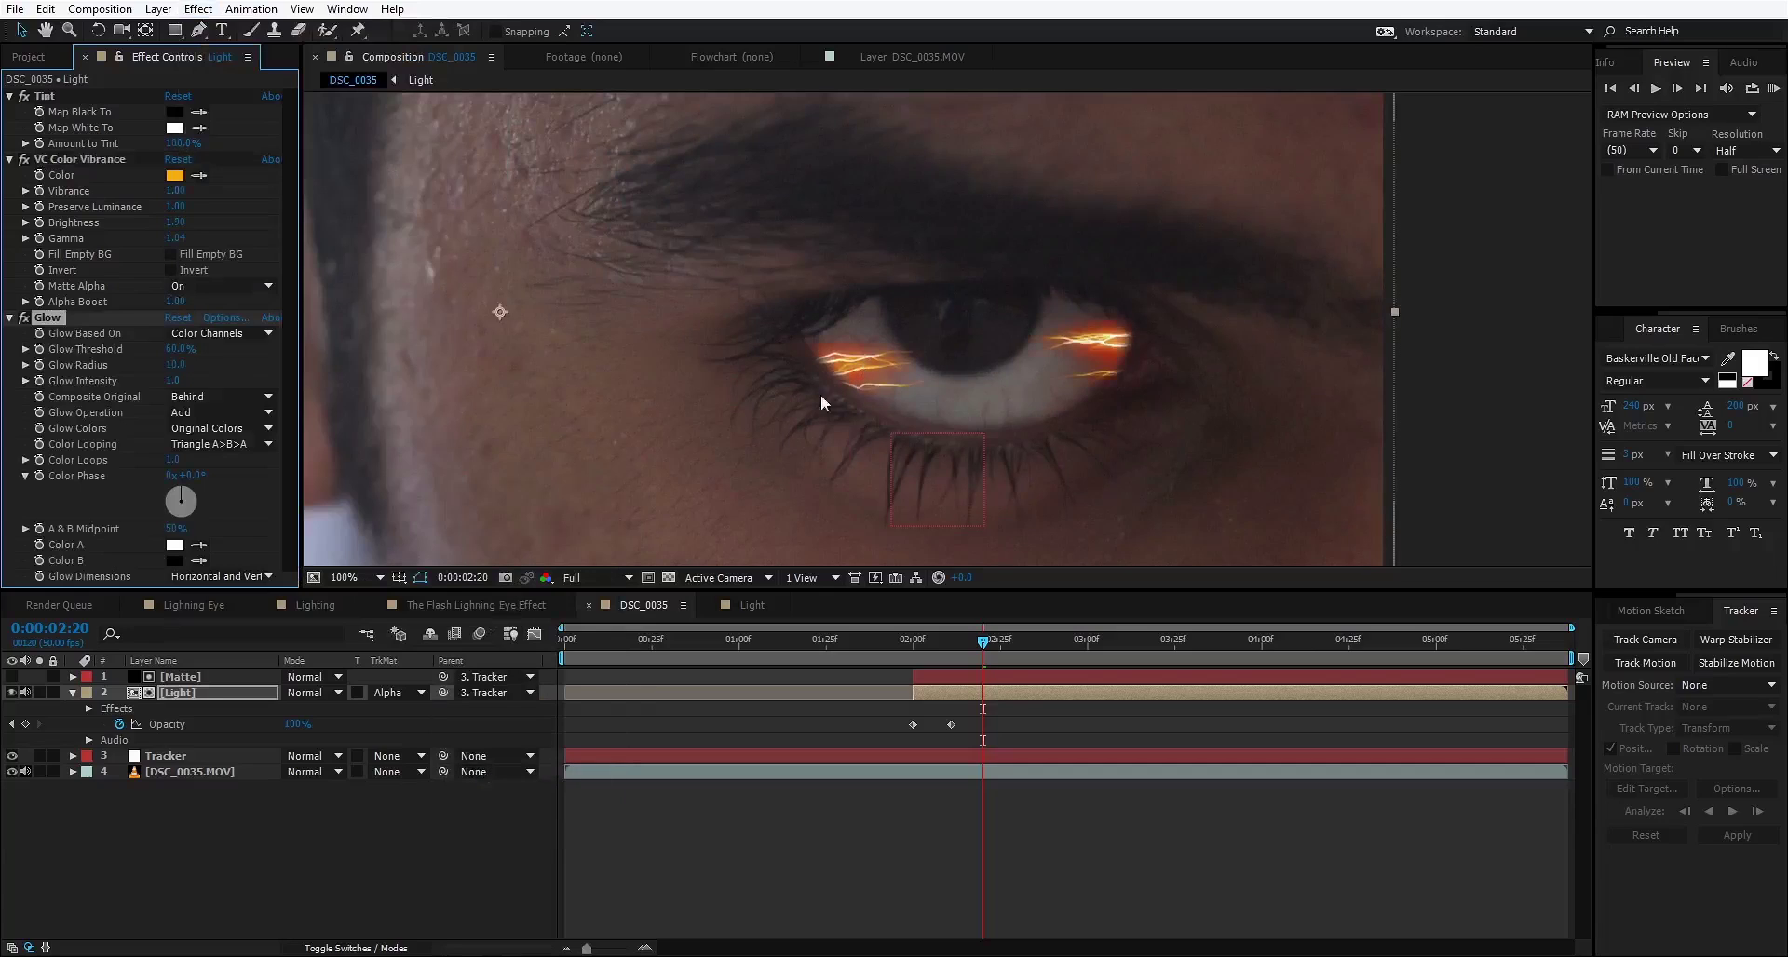
drag(180, 363, 257, 368)
click(445, 637)
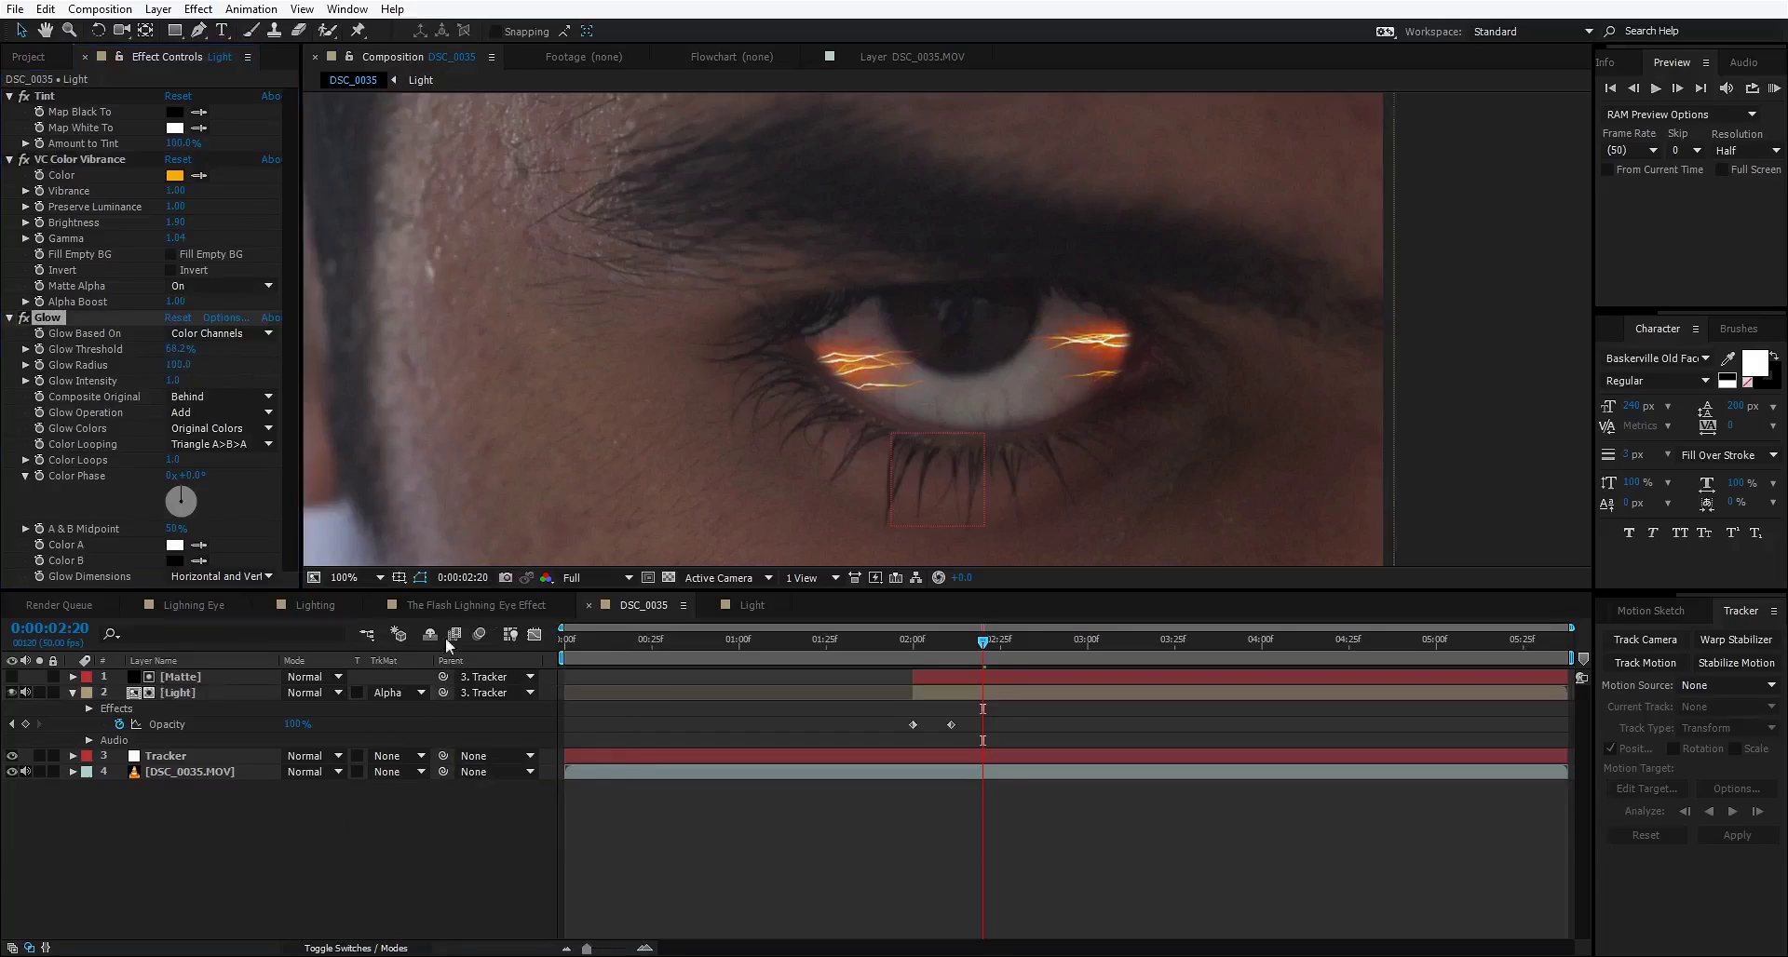
click(972, 406)
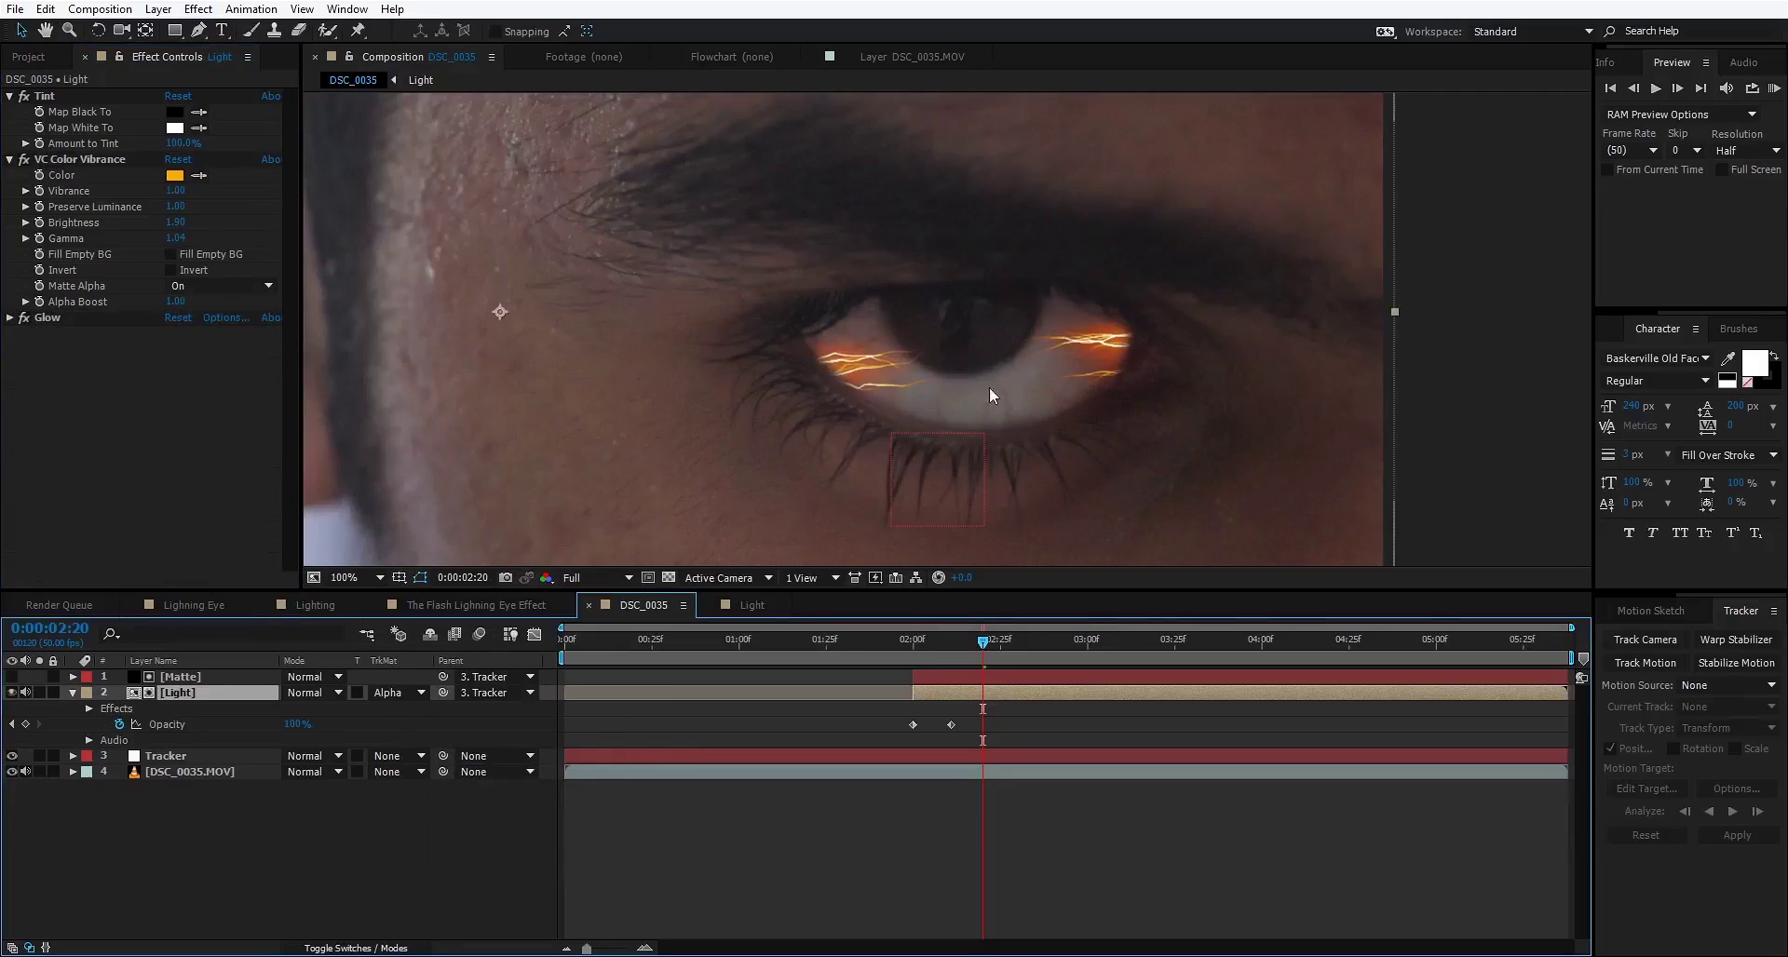
Step: Add a second Tint effect to the Light layer after Glow and lower its Amount to Tint to a partial tint
click(198, 8)
mouse_move(284, 209)
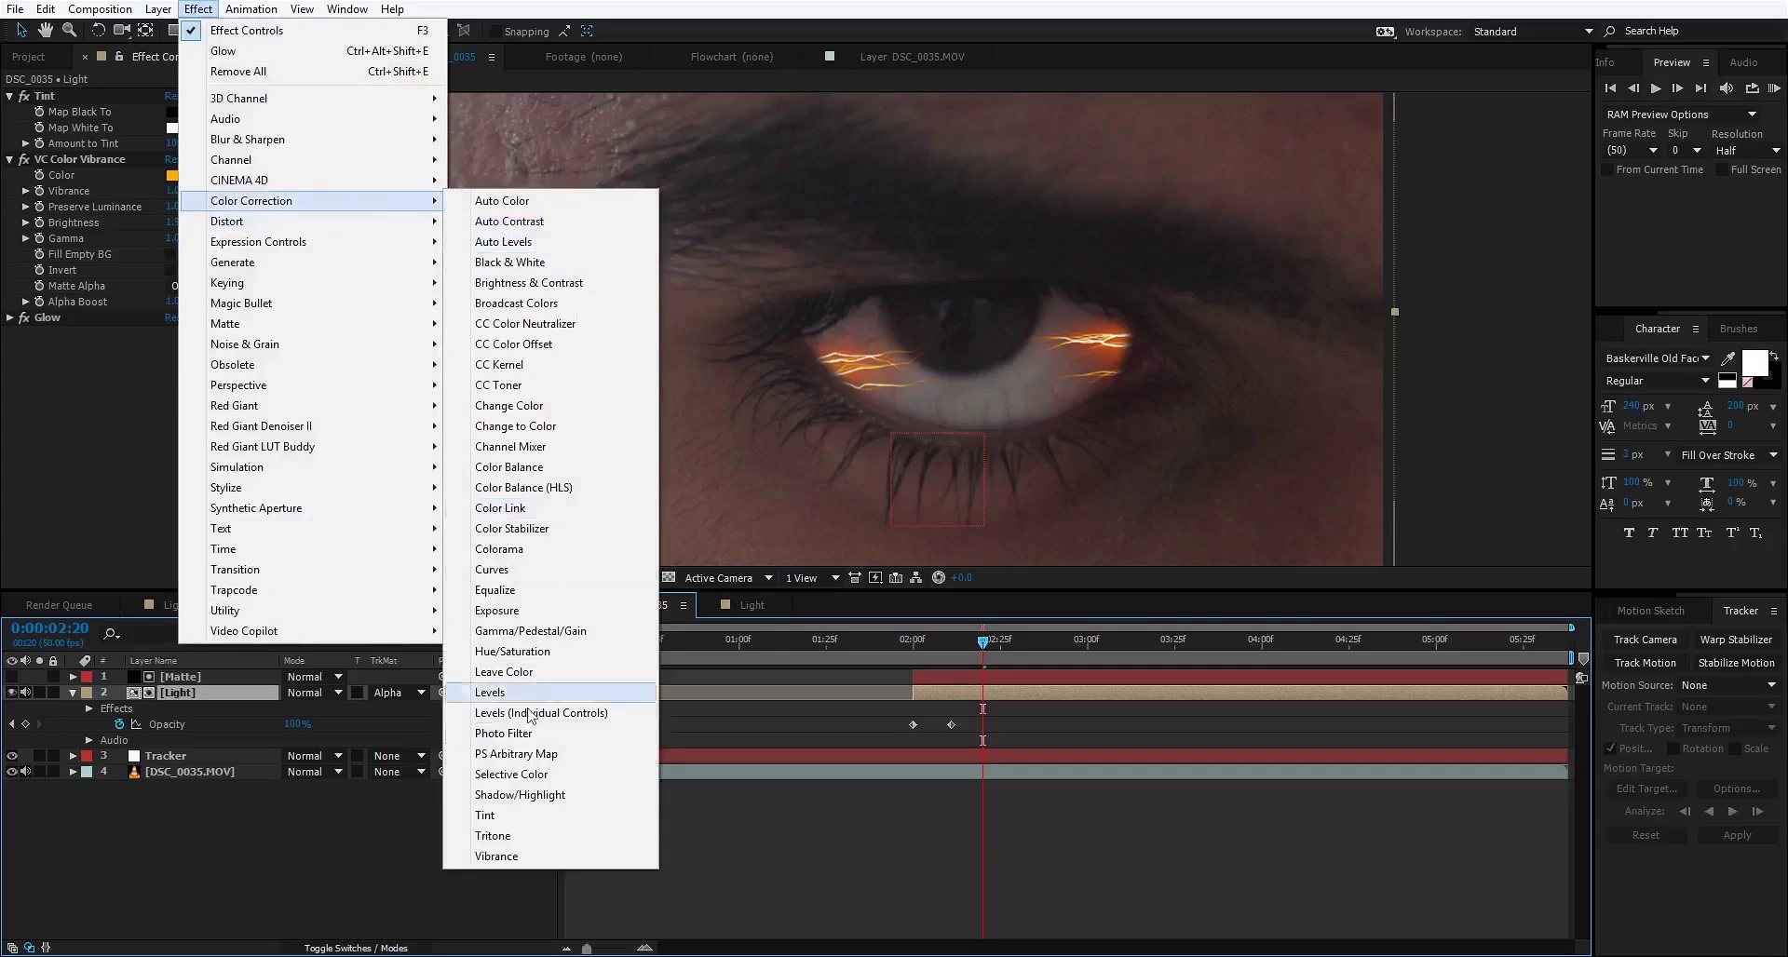
click(486, 815)
drag(184, 389, 117, 383)
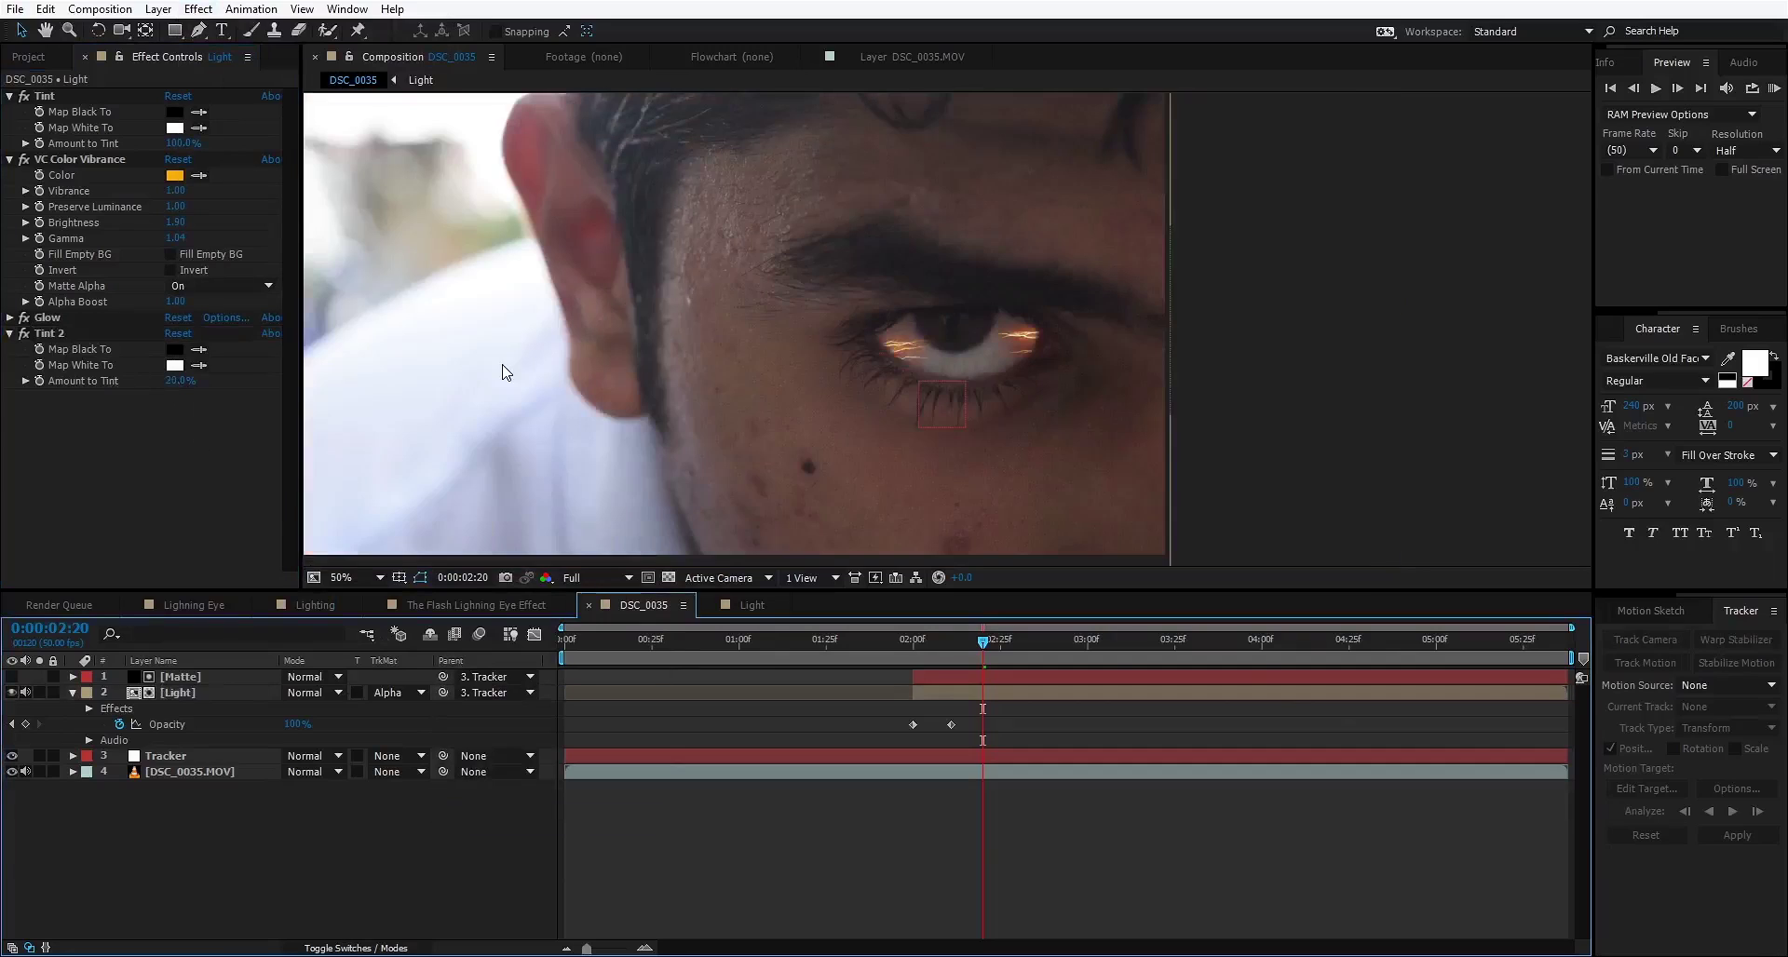
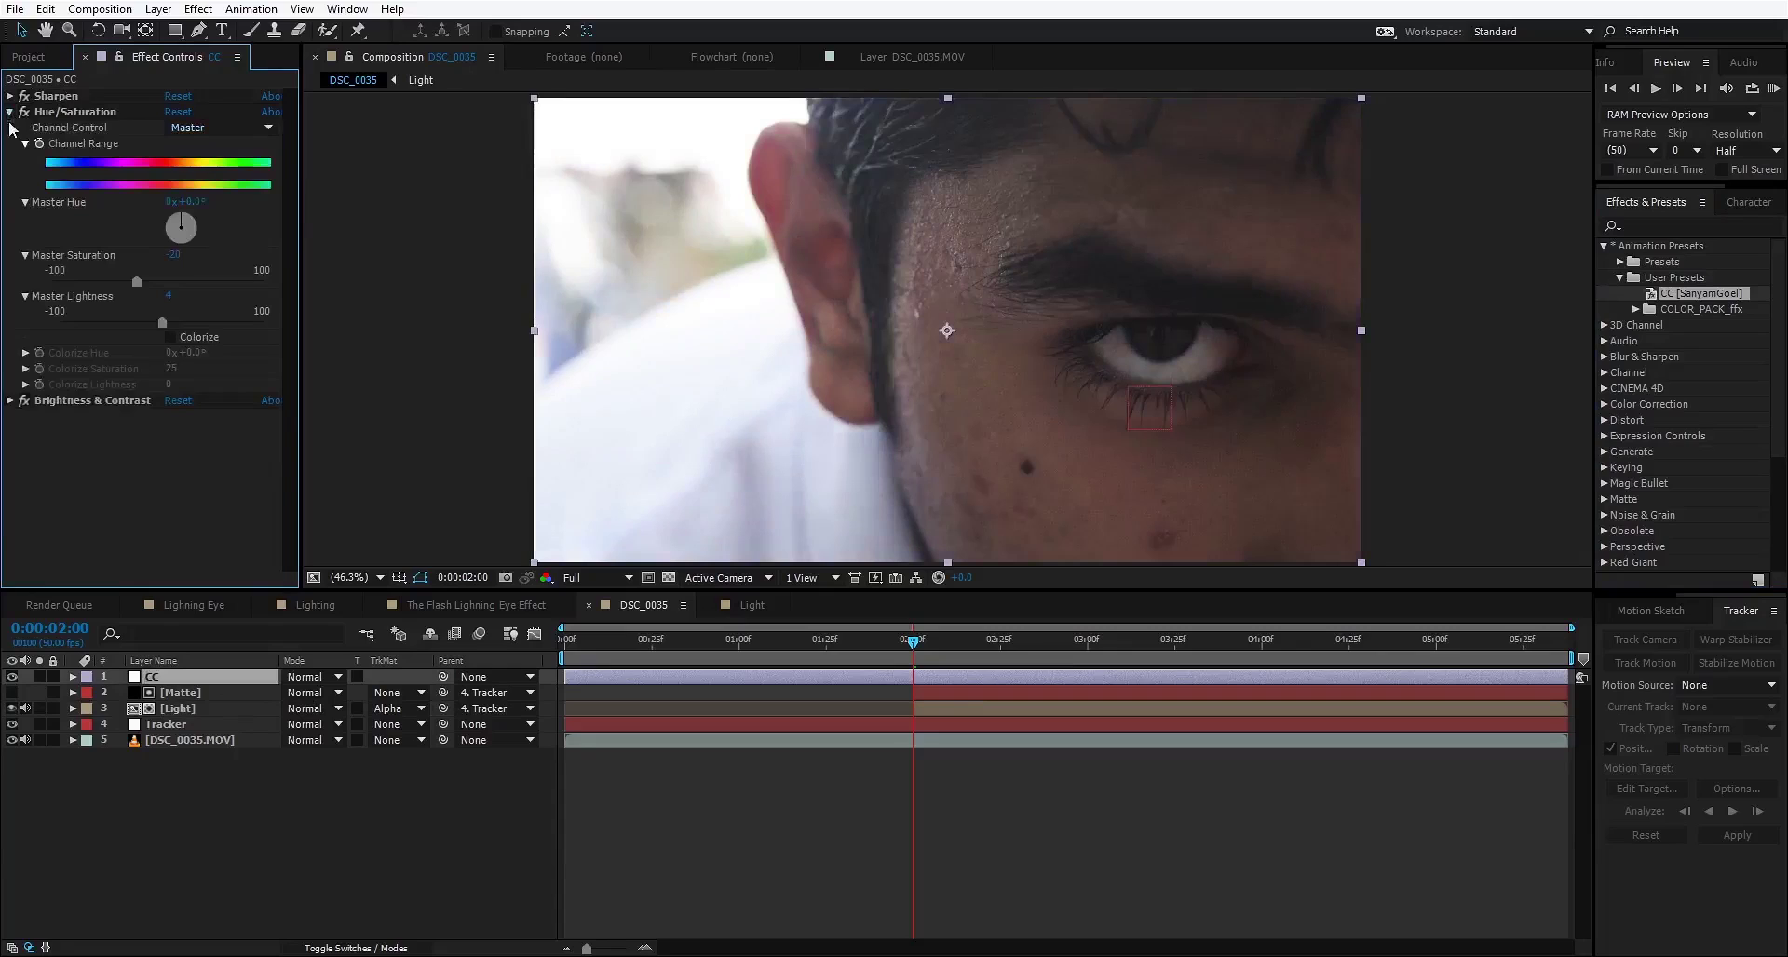
Step: Set the CC layer's Master Lightness to 8 in Hue/Saturation and its Contrast to 60 in Brightness & Contrast
click(168, 294)
text(8)
key(Return)
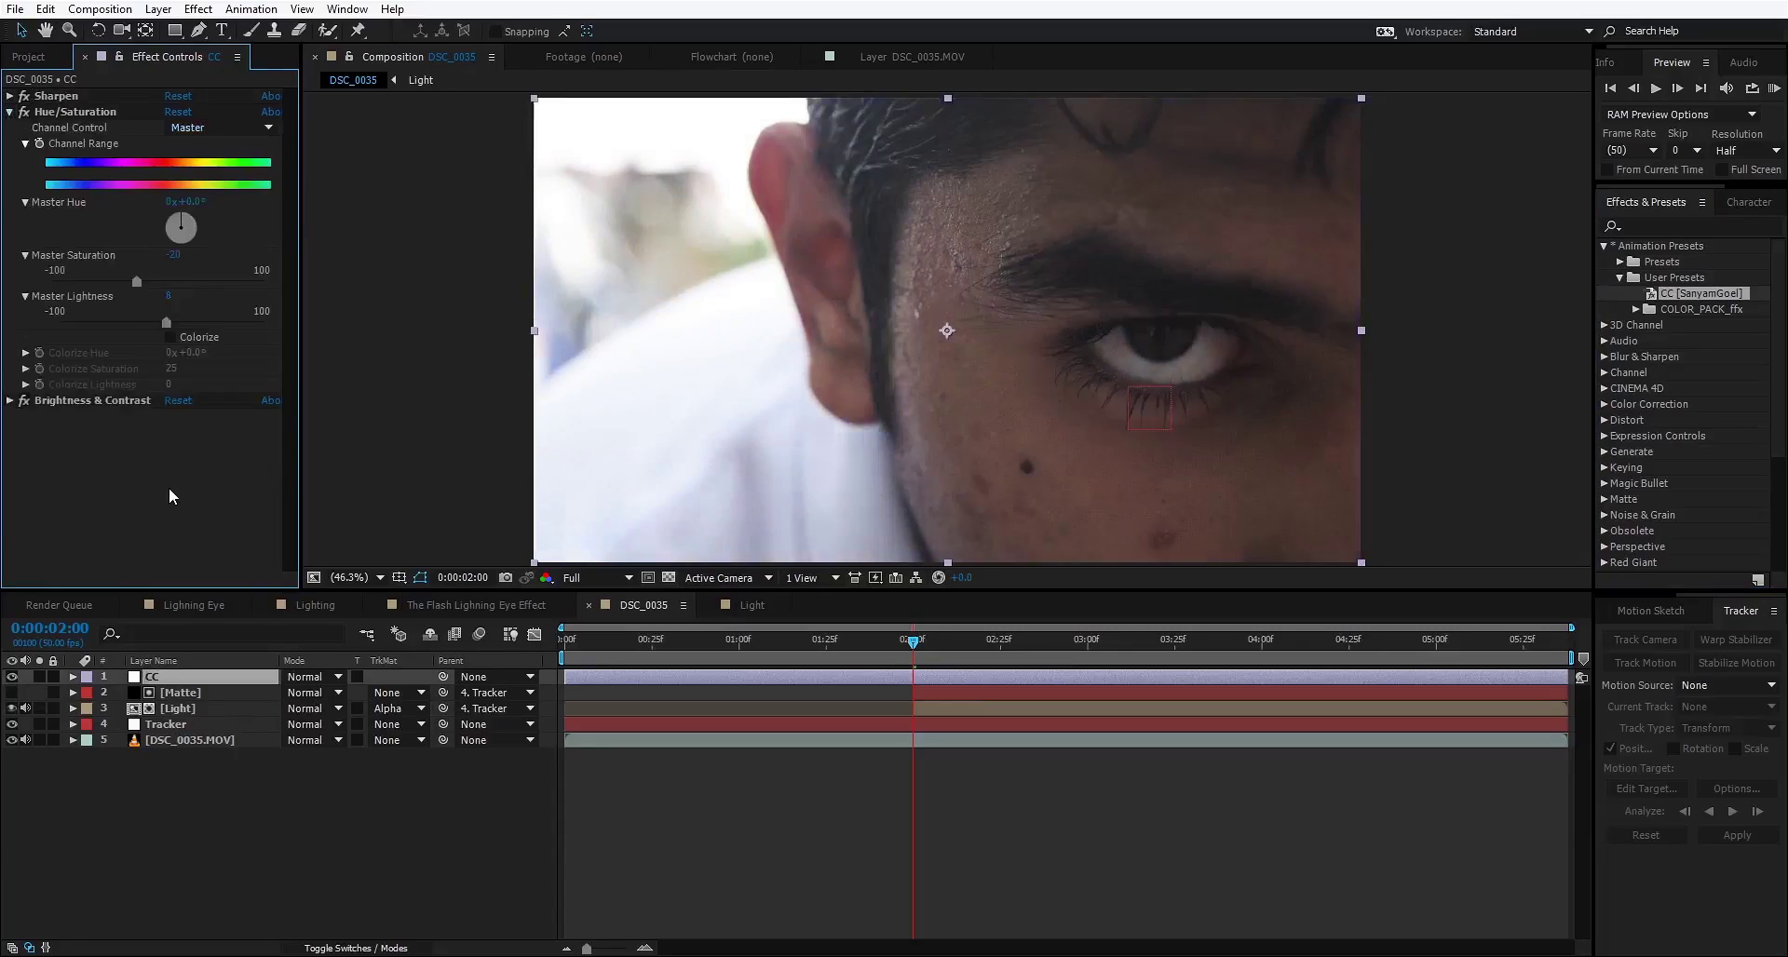
click(10, 112)
click(10, 128)
click(170, 160)
text(60)
key(Return)
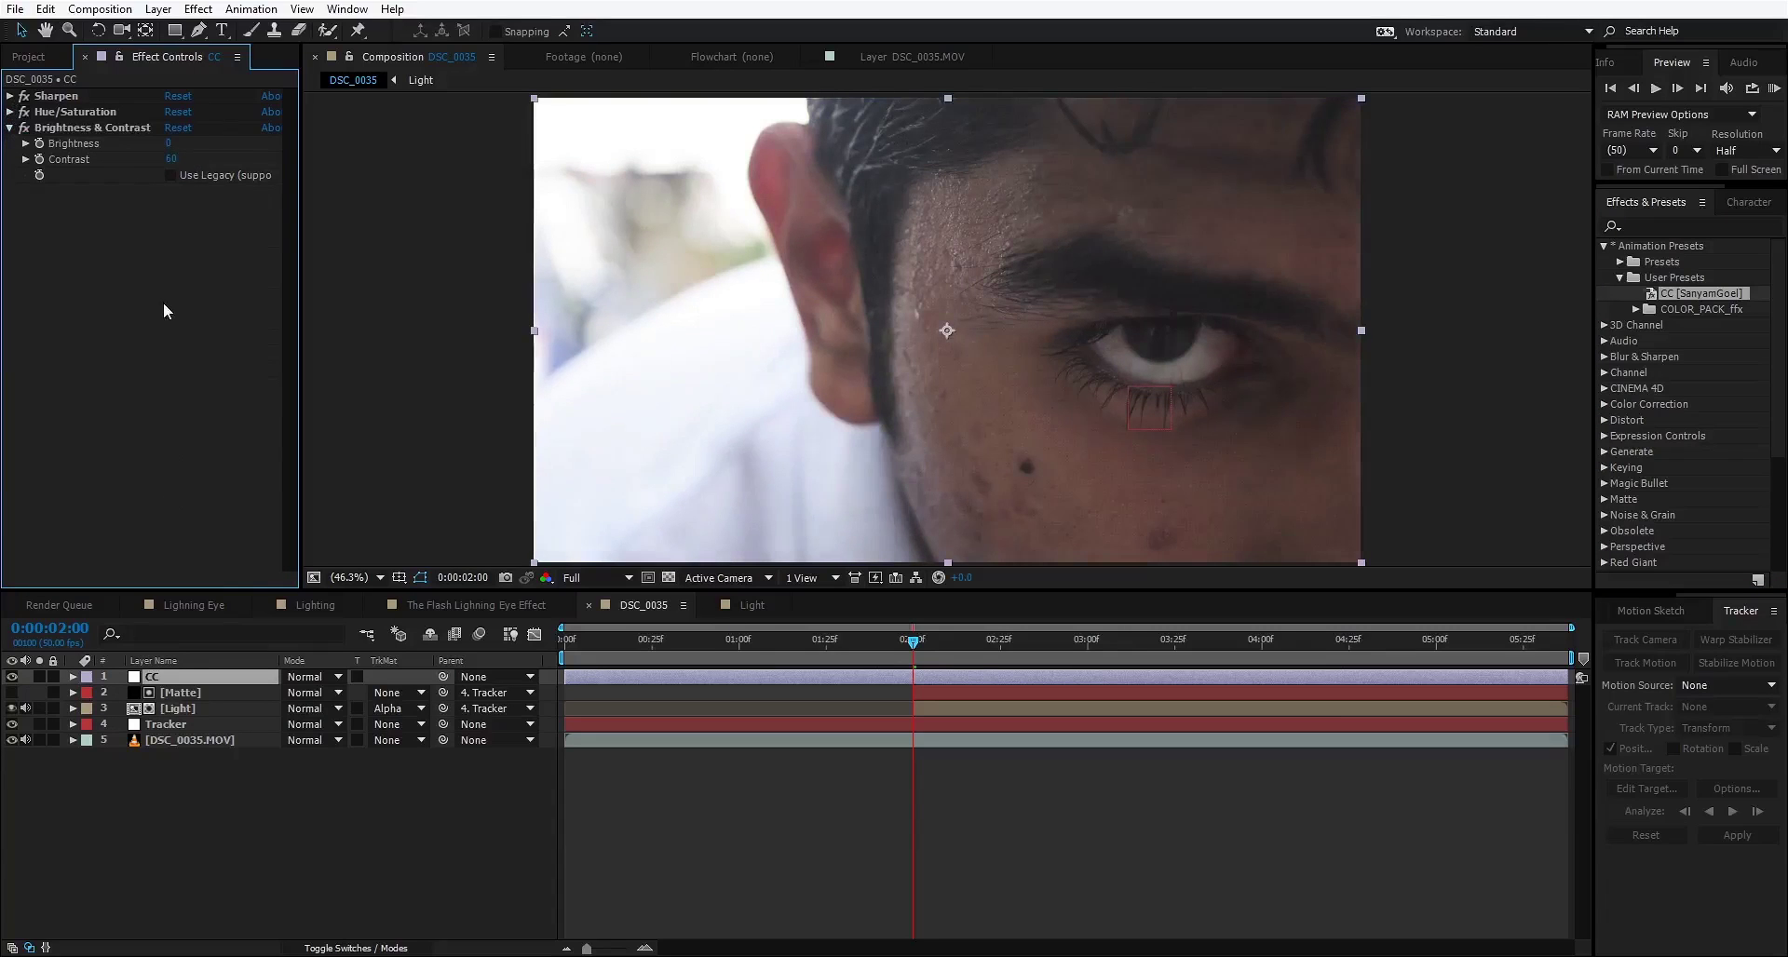
Step: Add a Curves effect to the CC layer and bend the Red channel into a gentle S-curve, raising highlights and lowering shadows
click(198, 9)
mouse_move(242, 200)
click(491, 569)
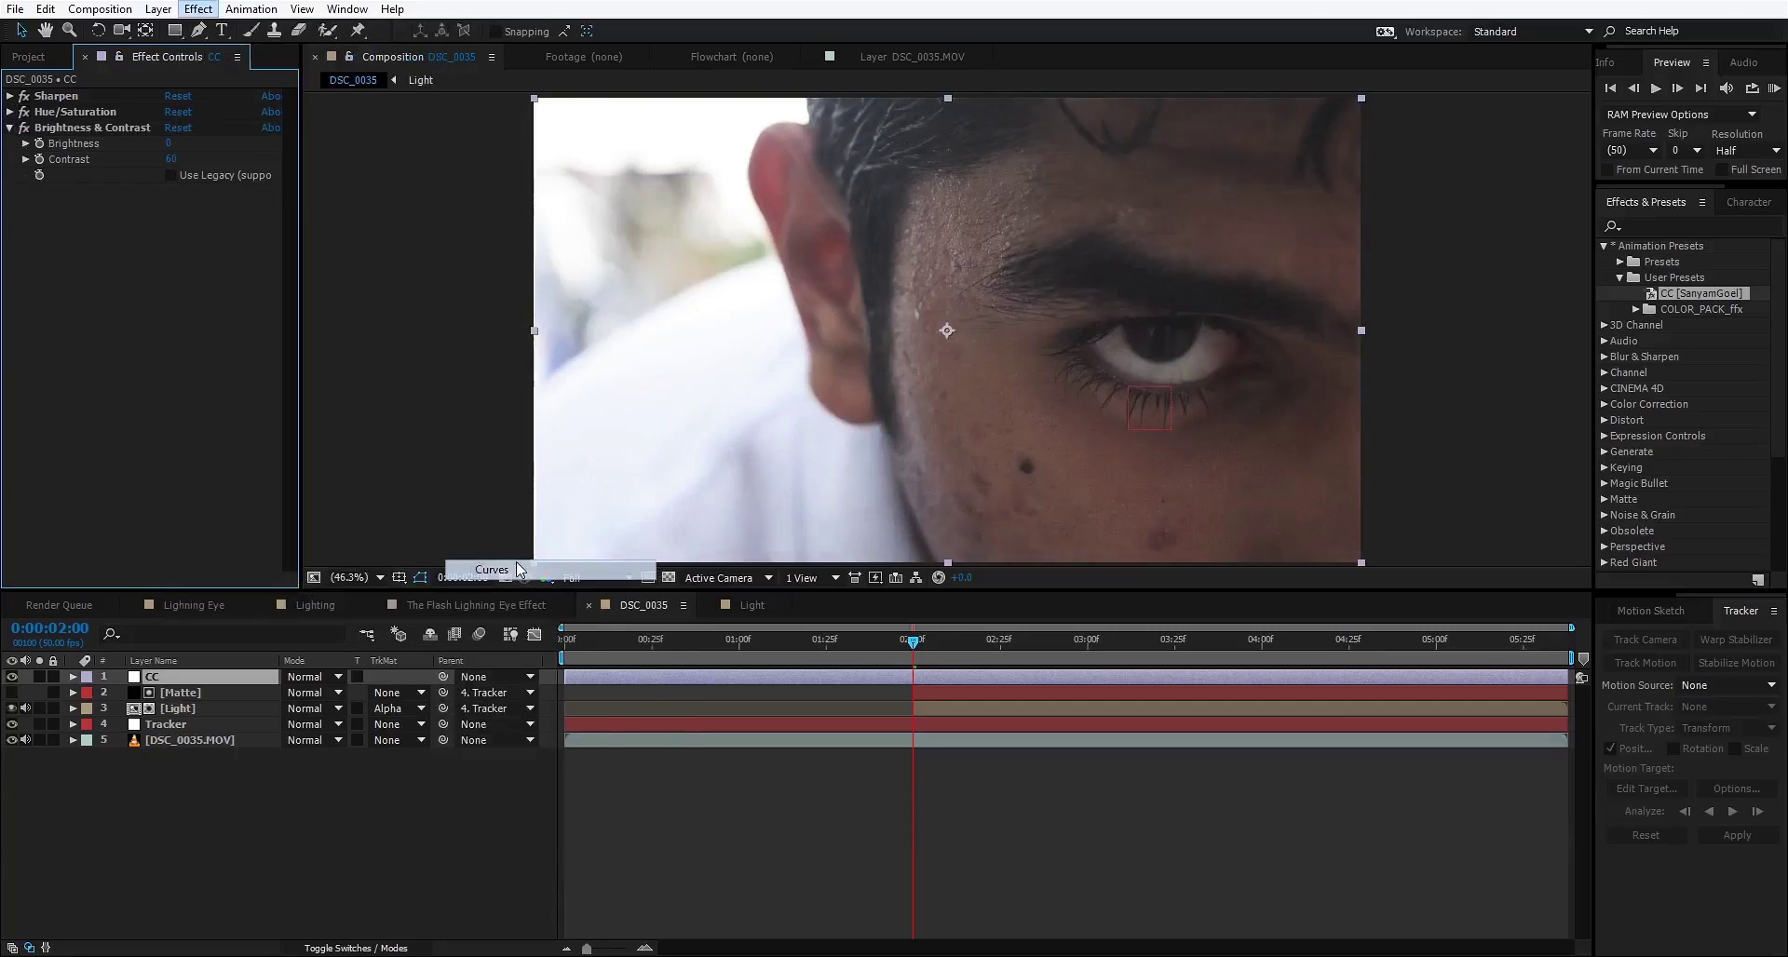
click(221, 206)
click(204, 245)
drag(180, 352, 189, 342)
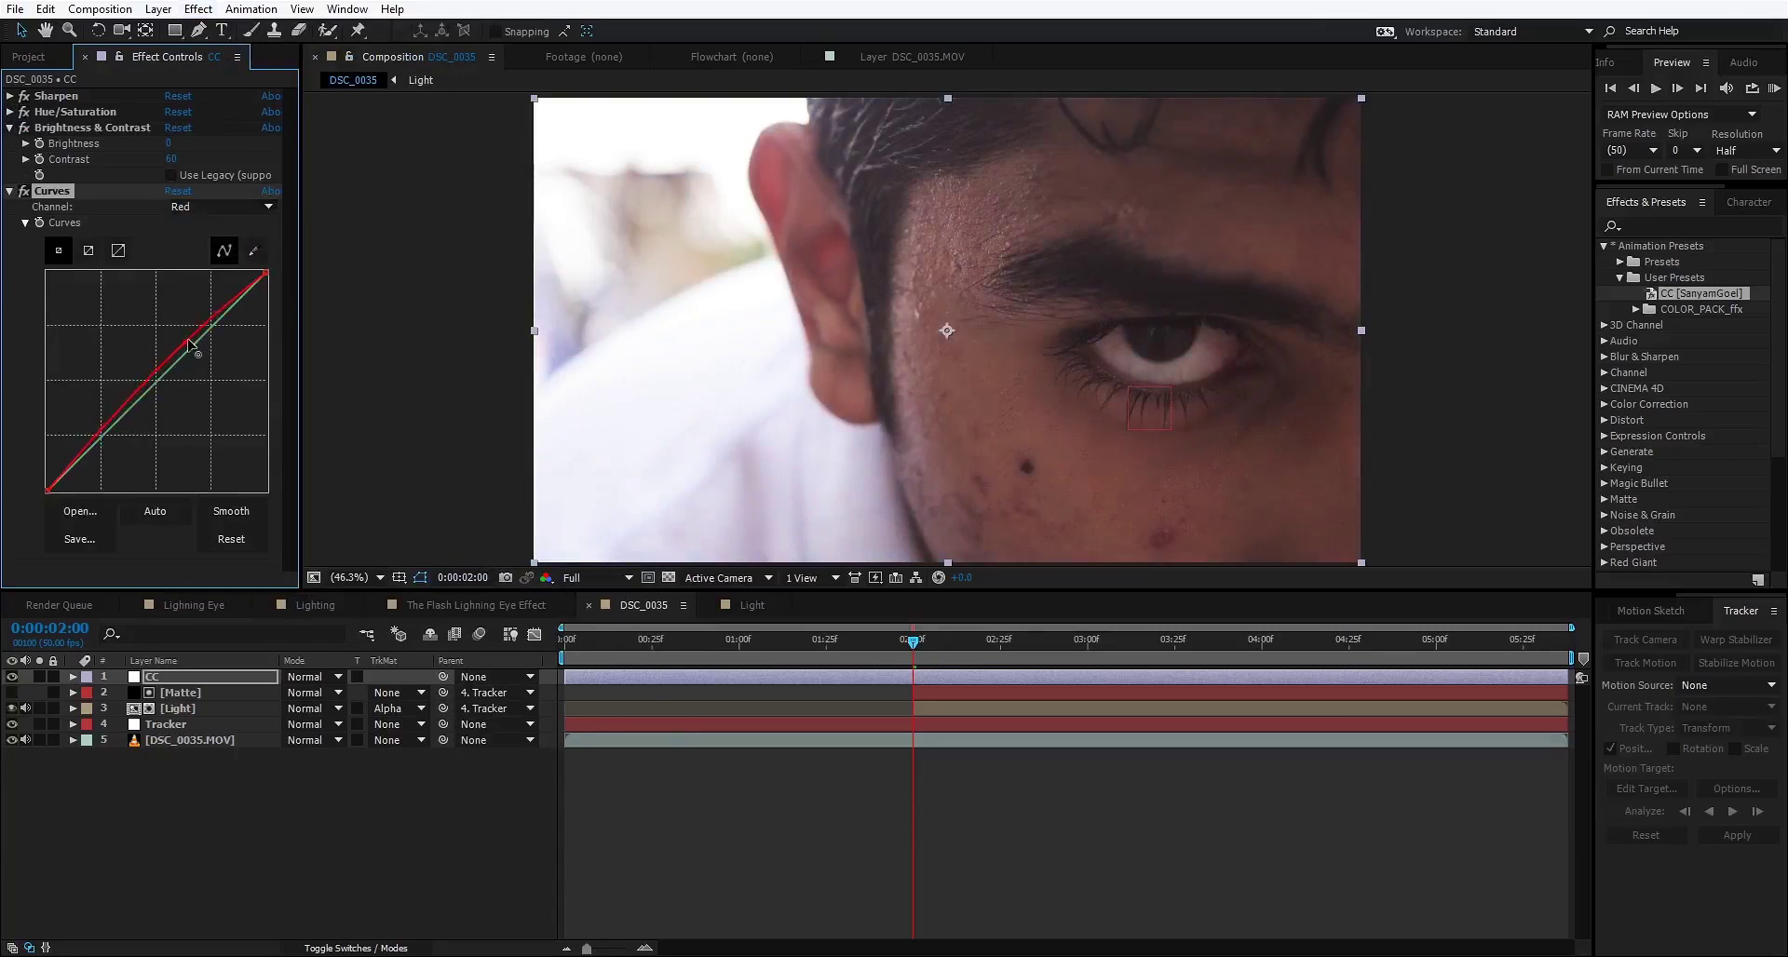
mouse_move(100, 431)
mouse_down()
mouse_move(110, 453)
mouse_move(102, 437)
mouse_up()
Step: Shape the Green channel curve with a slight highlight adjustment and lowered shadows
click(219, 206)
click(200, 267)
drag(193, 338, 188, 361)
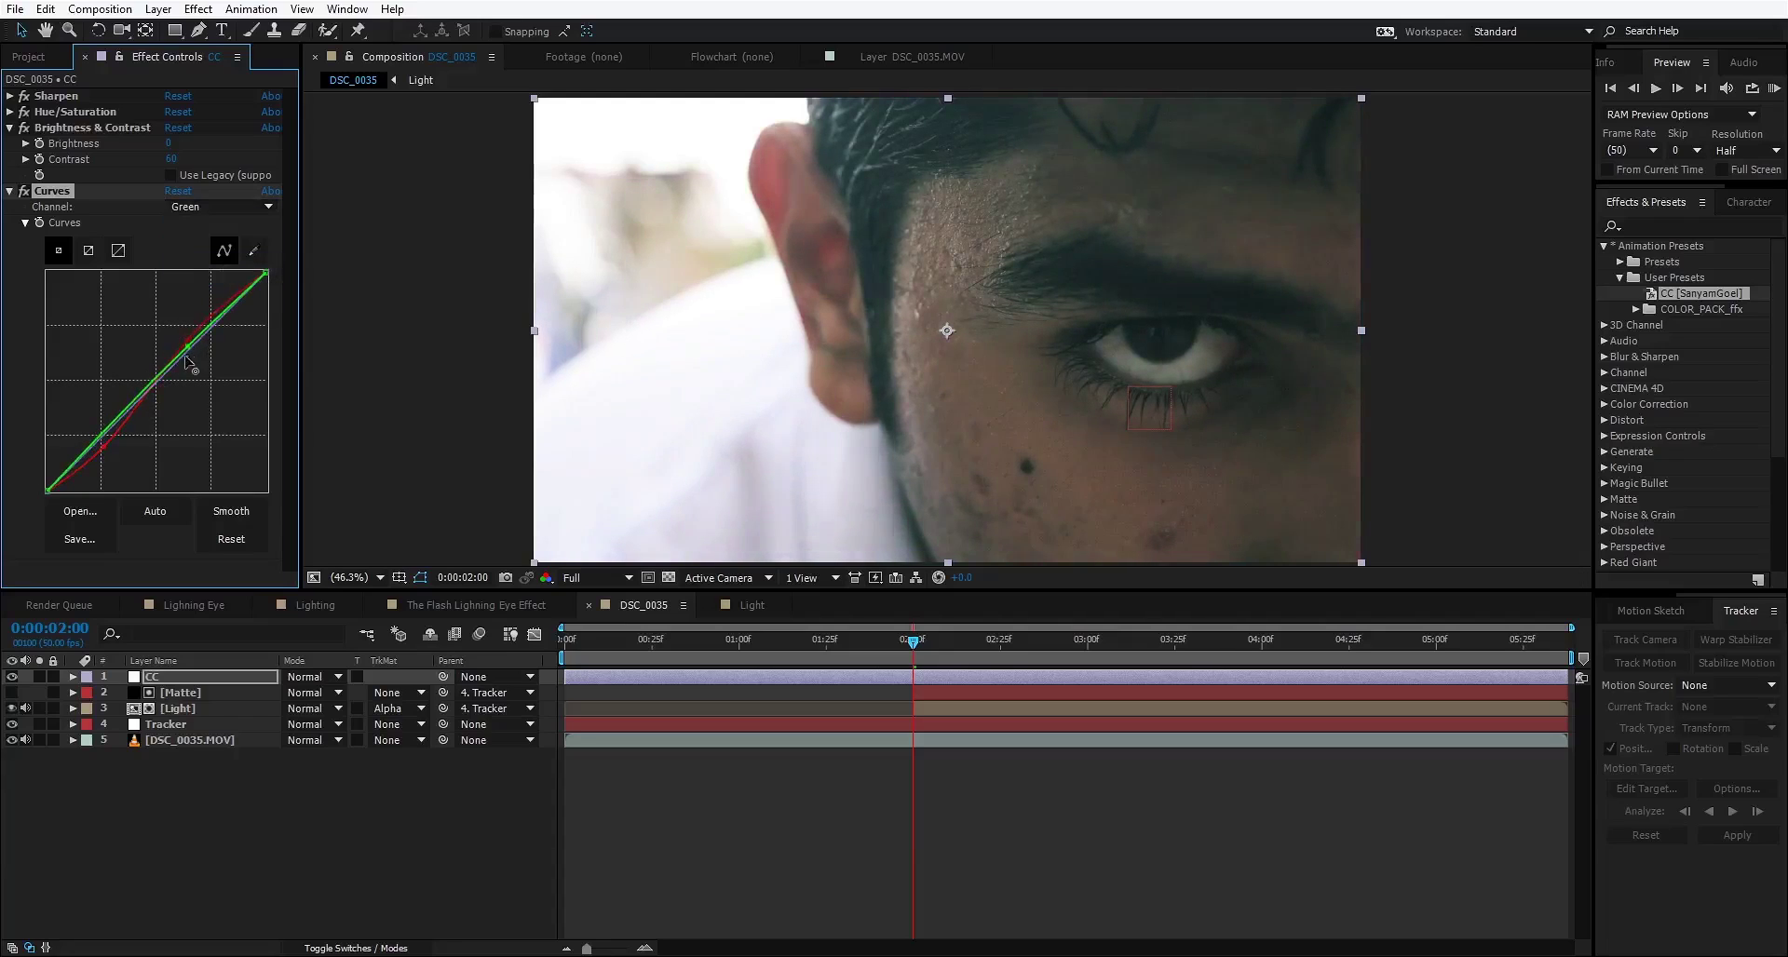
drag(100, 436, 105, 448)
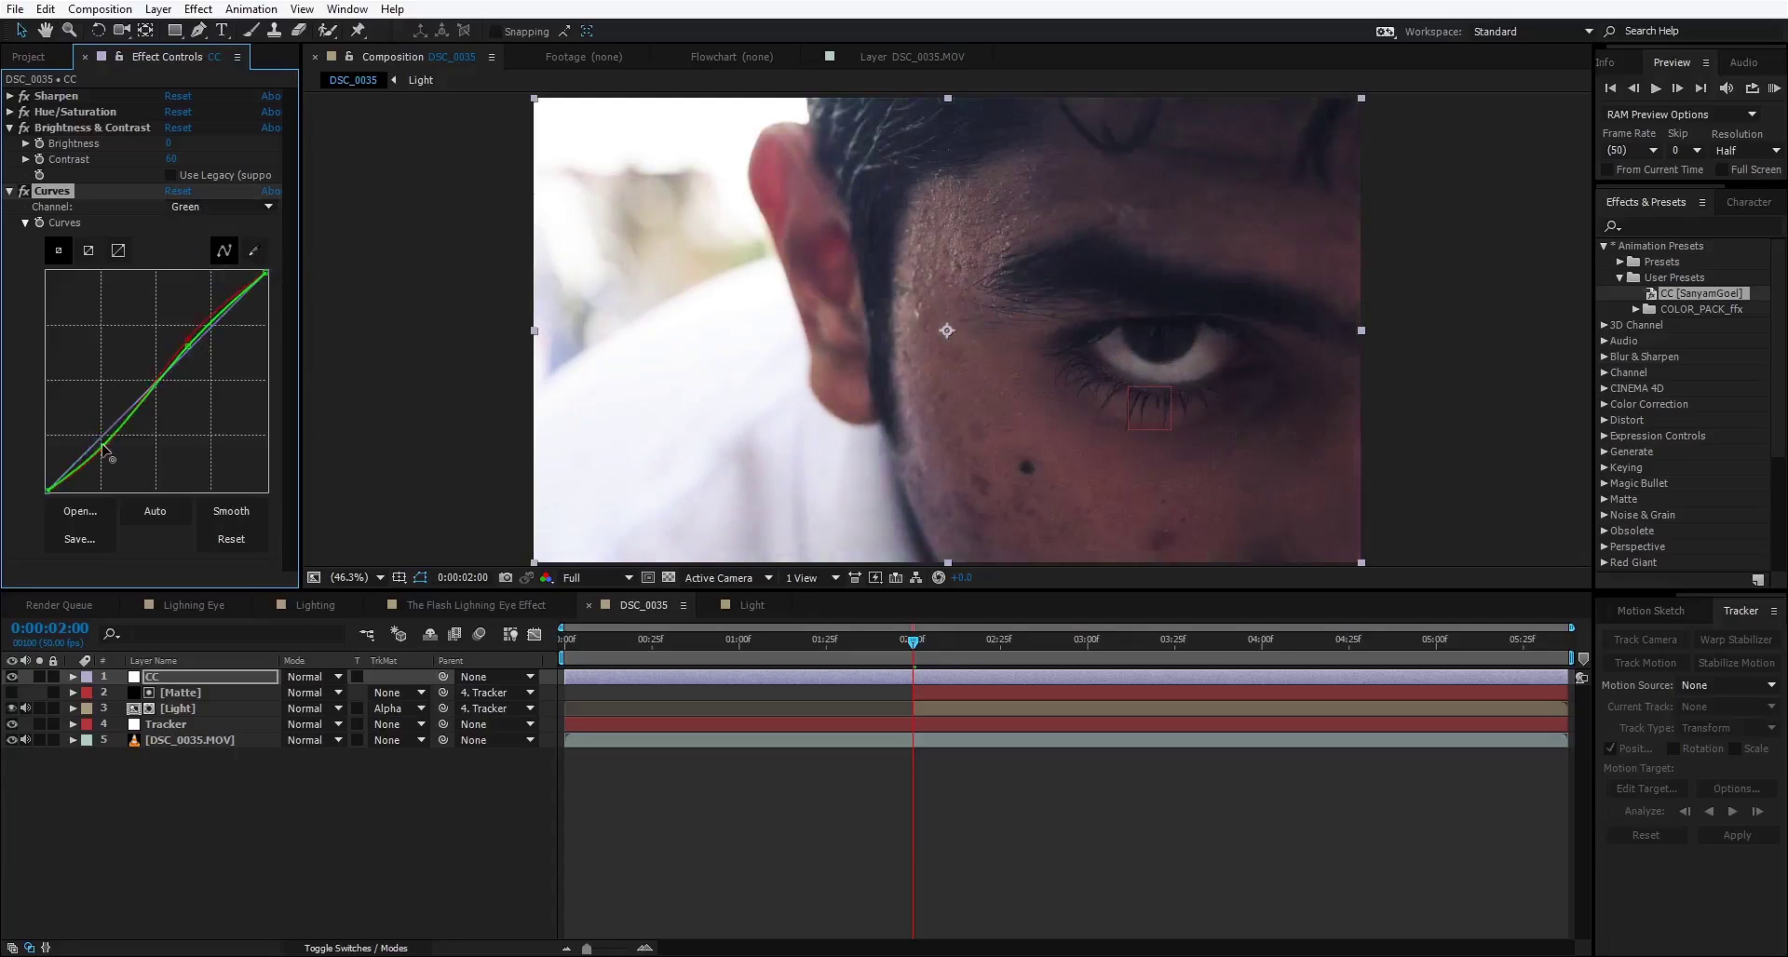
Step: Lower the highlight end of the Blue channel curve slightly and move the Curves effect above Hue/Saturation
click(221, 207)
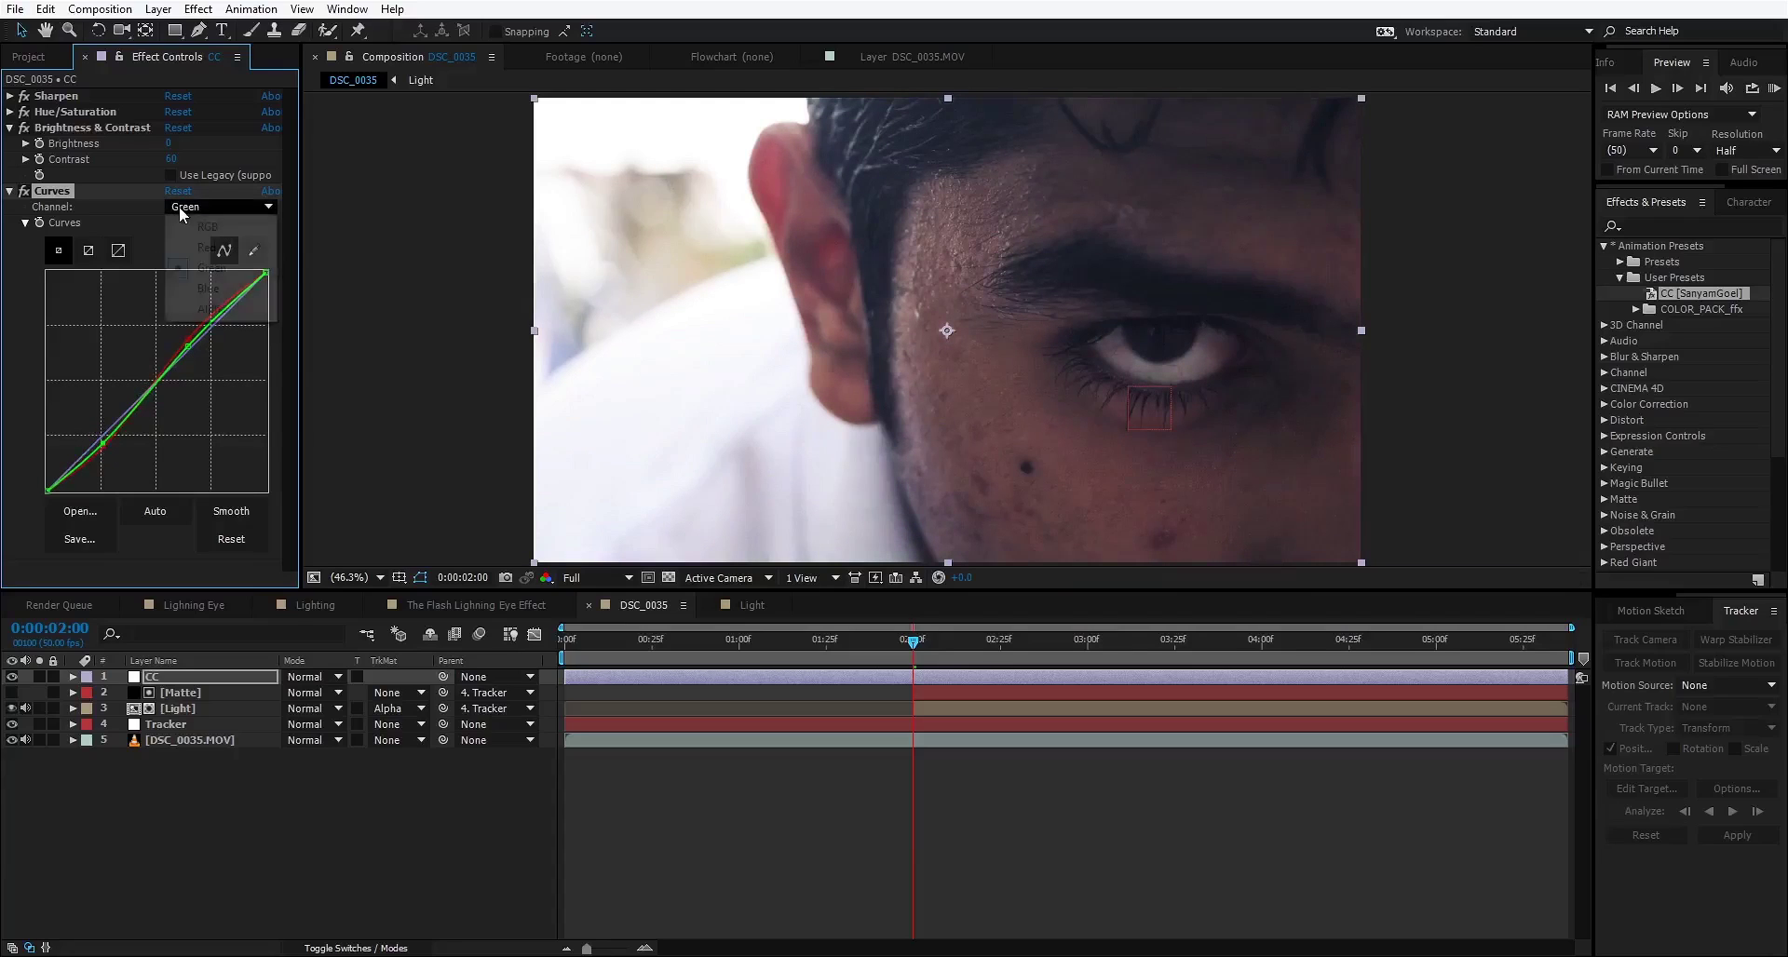
click(261, 290)
drag(270, 282, 271, 292)
drag(44, 491, 41, 492)
click(10, 191)
drag(52, 191, 80, 135)
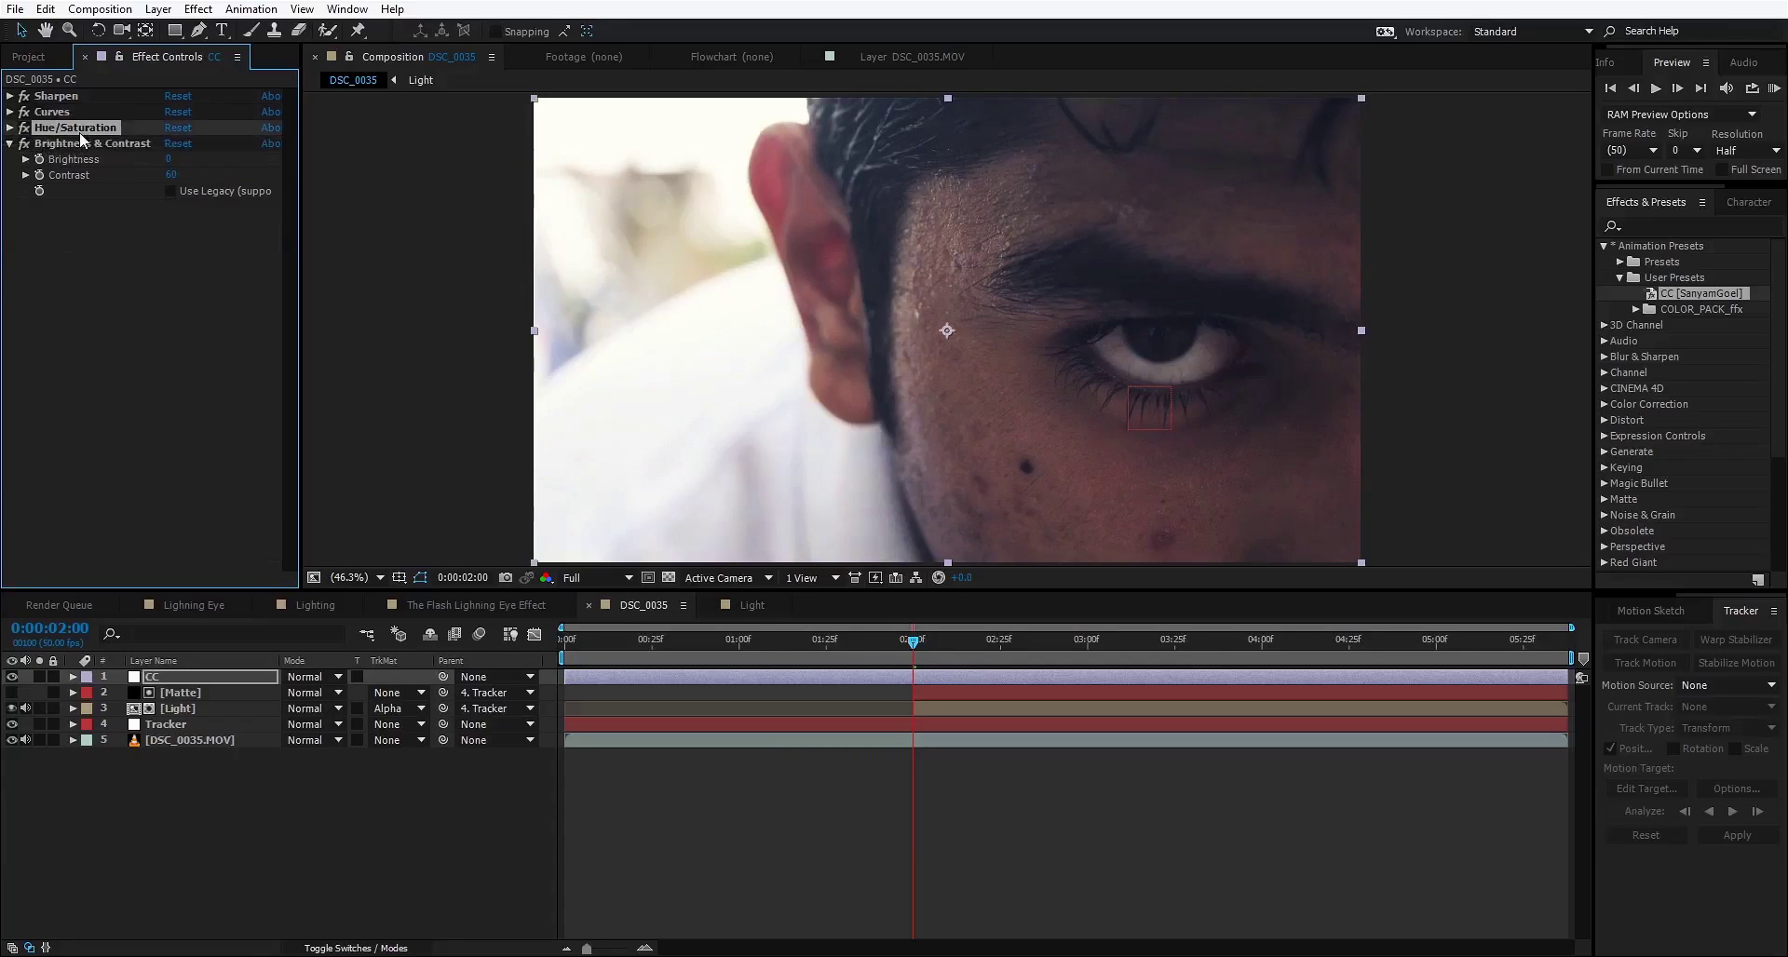
Step: Brighten the midtones of the RGB curve in Curves while holding the shadows down with a lower curve point
click(9, 112)
click(221, 127)
click(216, 149)
drag(174, 257, 119, 305)
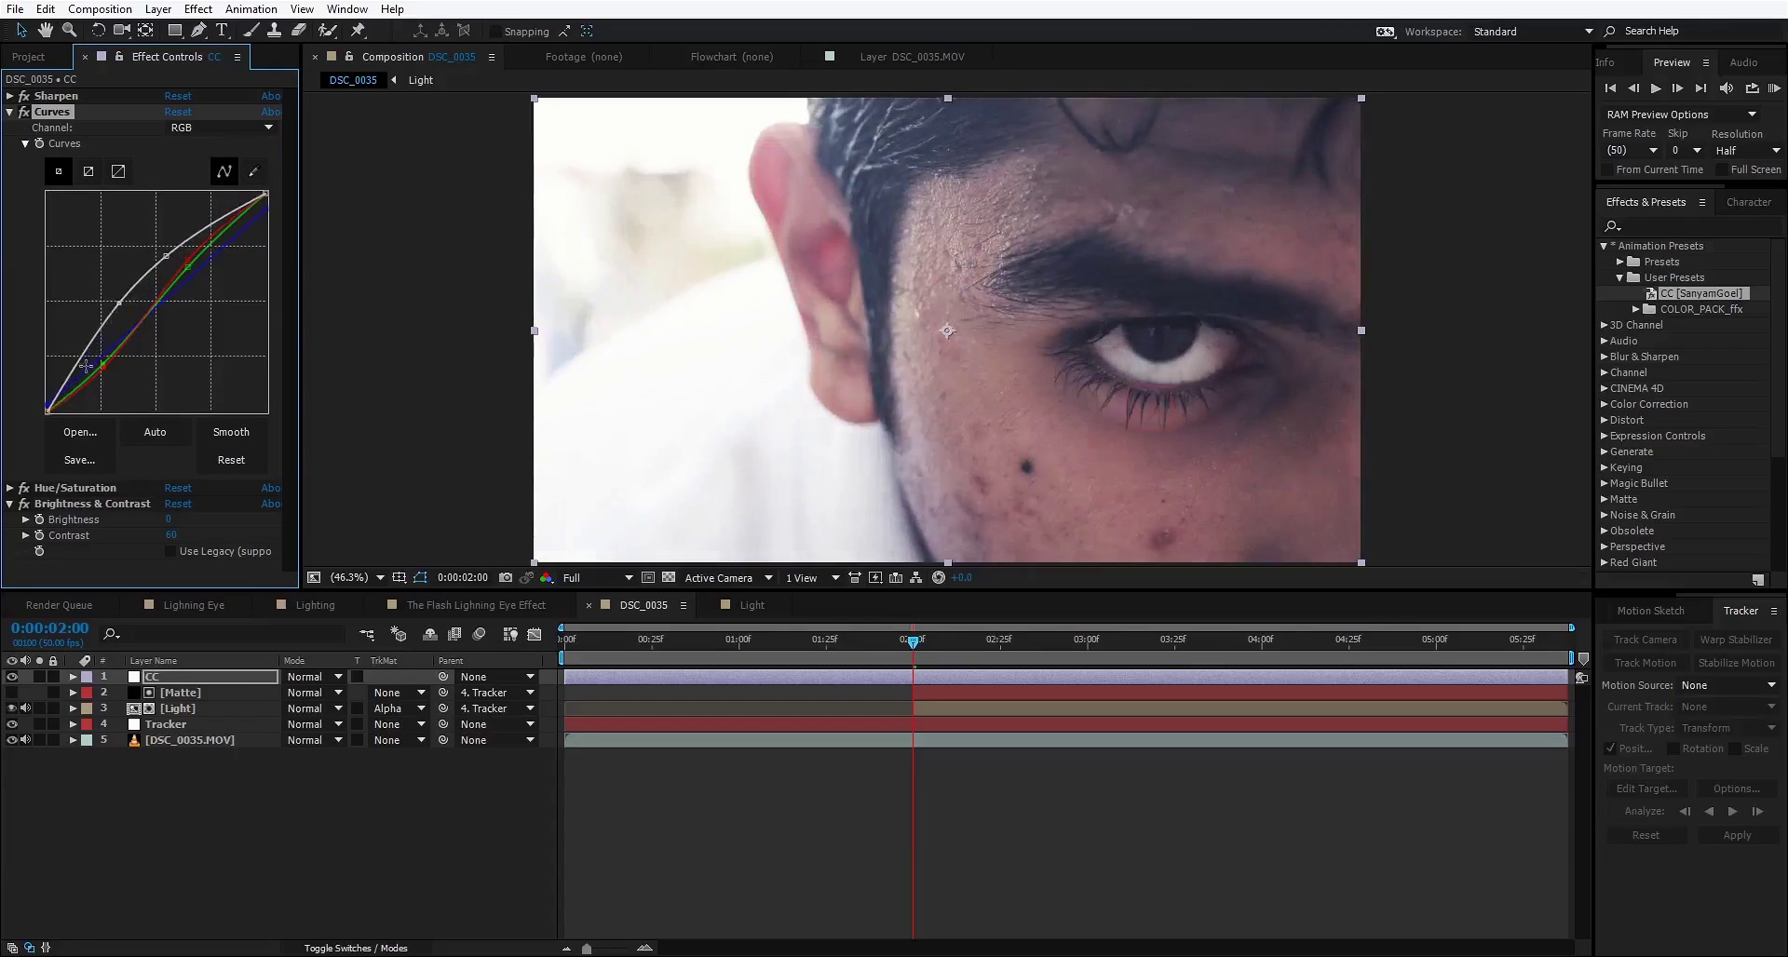
drag(83, 366, 87, 386)
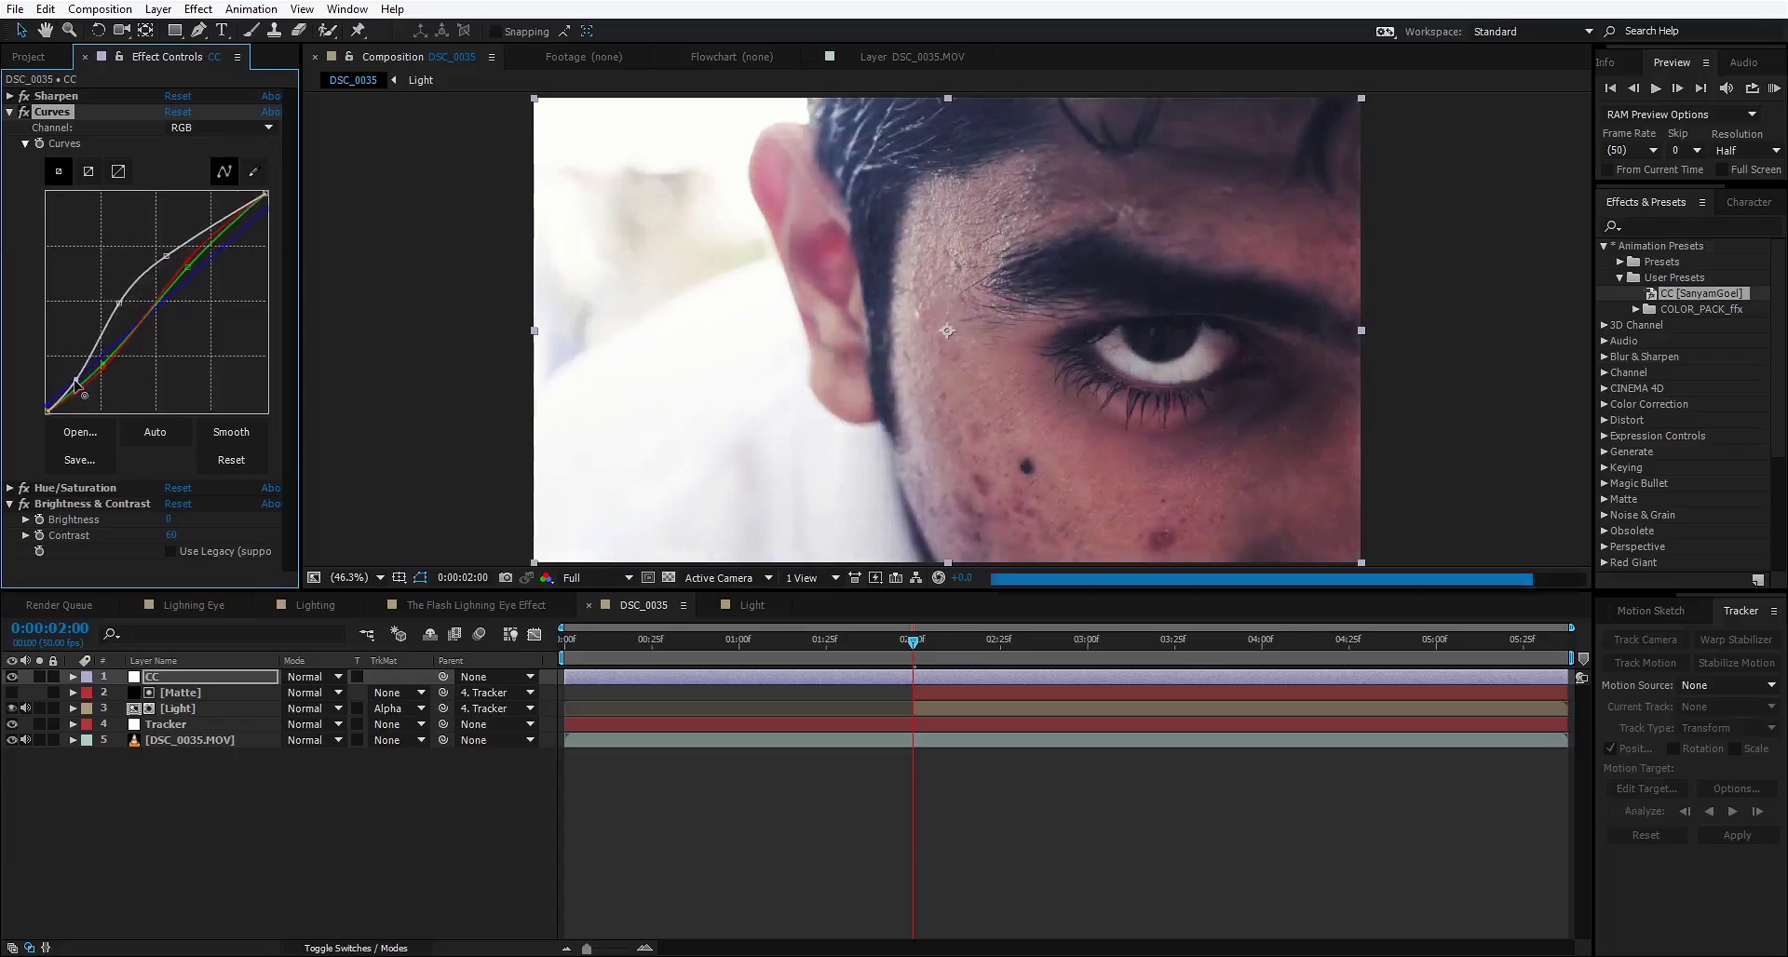
drag(166, 255, 136, 298)
drag(75, 372, 97, 379)
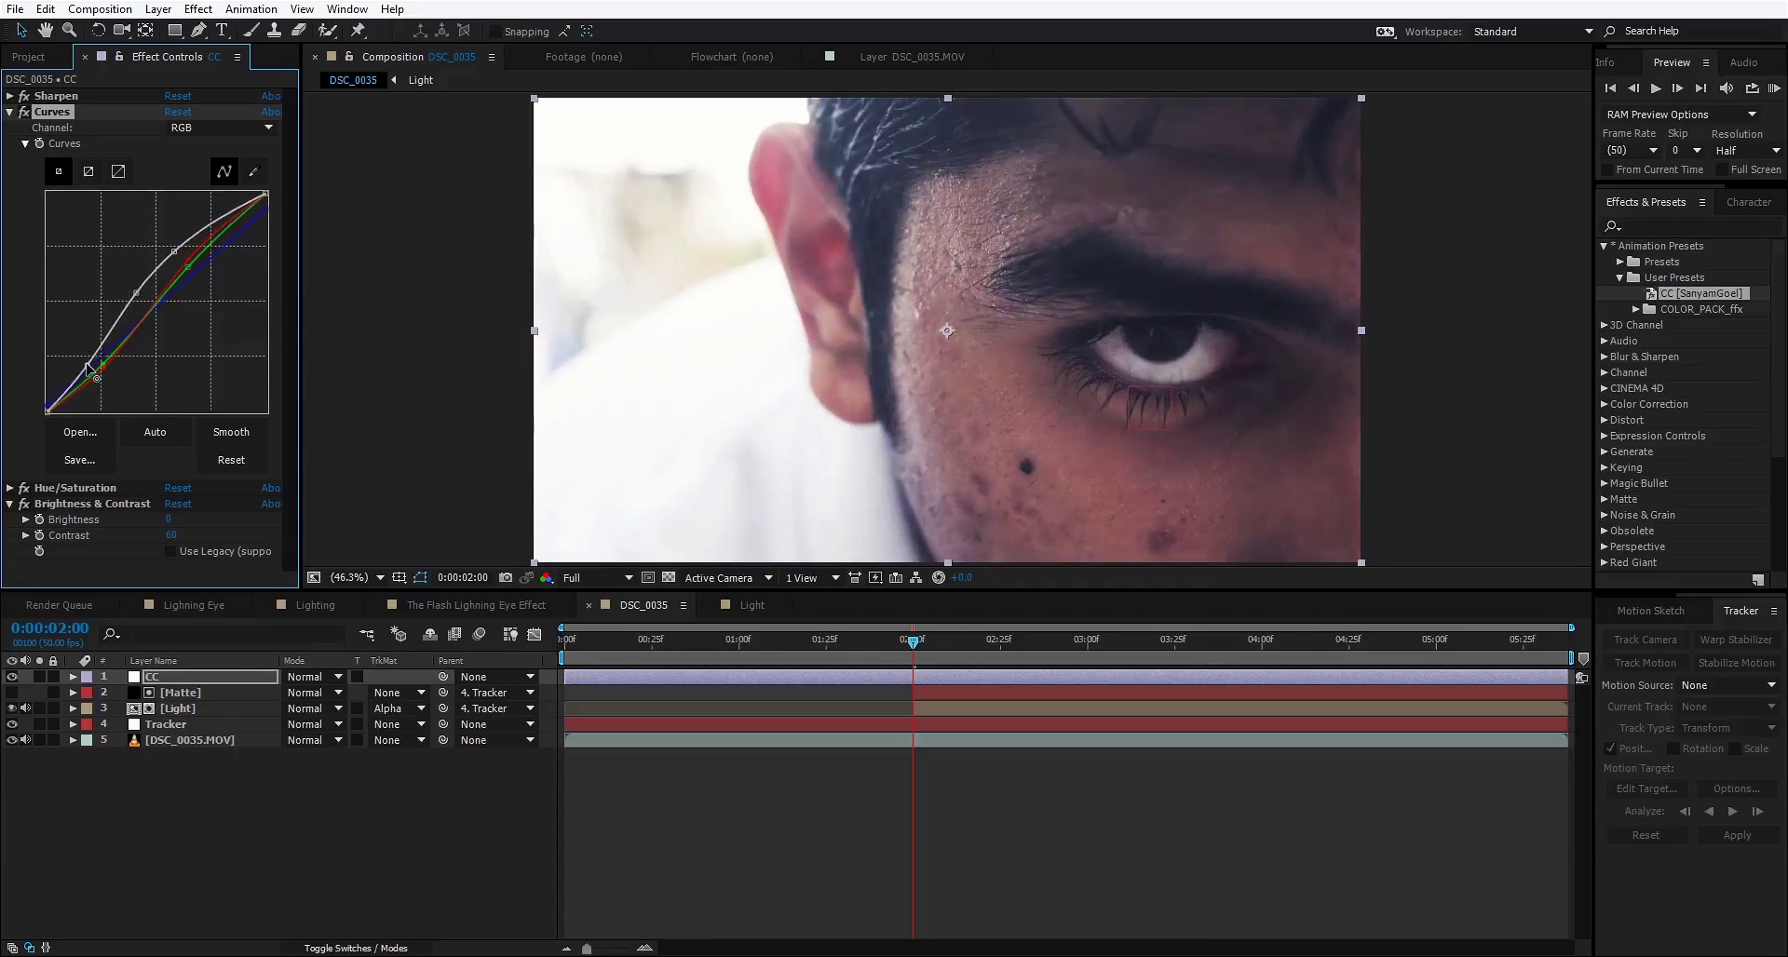
Step: Fine-tune the CC layer to Master Saturation -37, Master Lightness 7 and Contrast 59
click(11, 112)
click(11, 128)
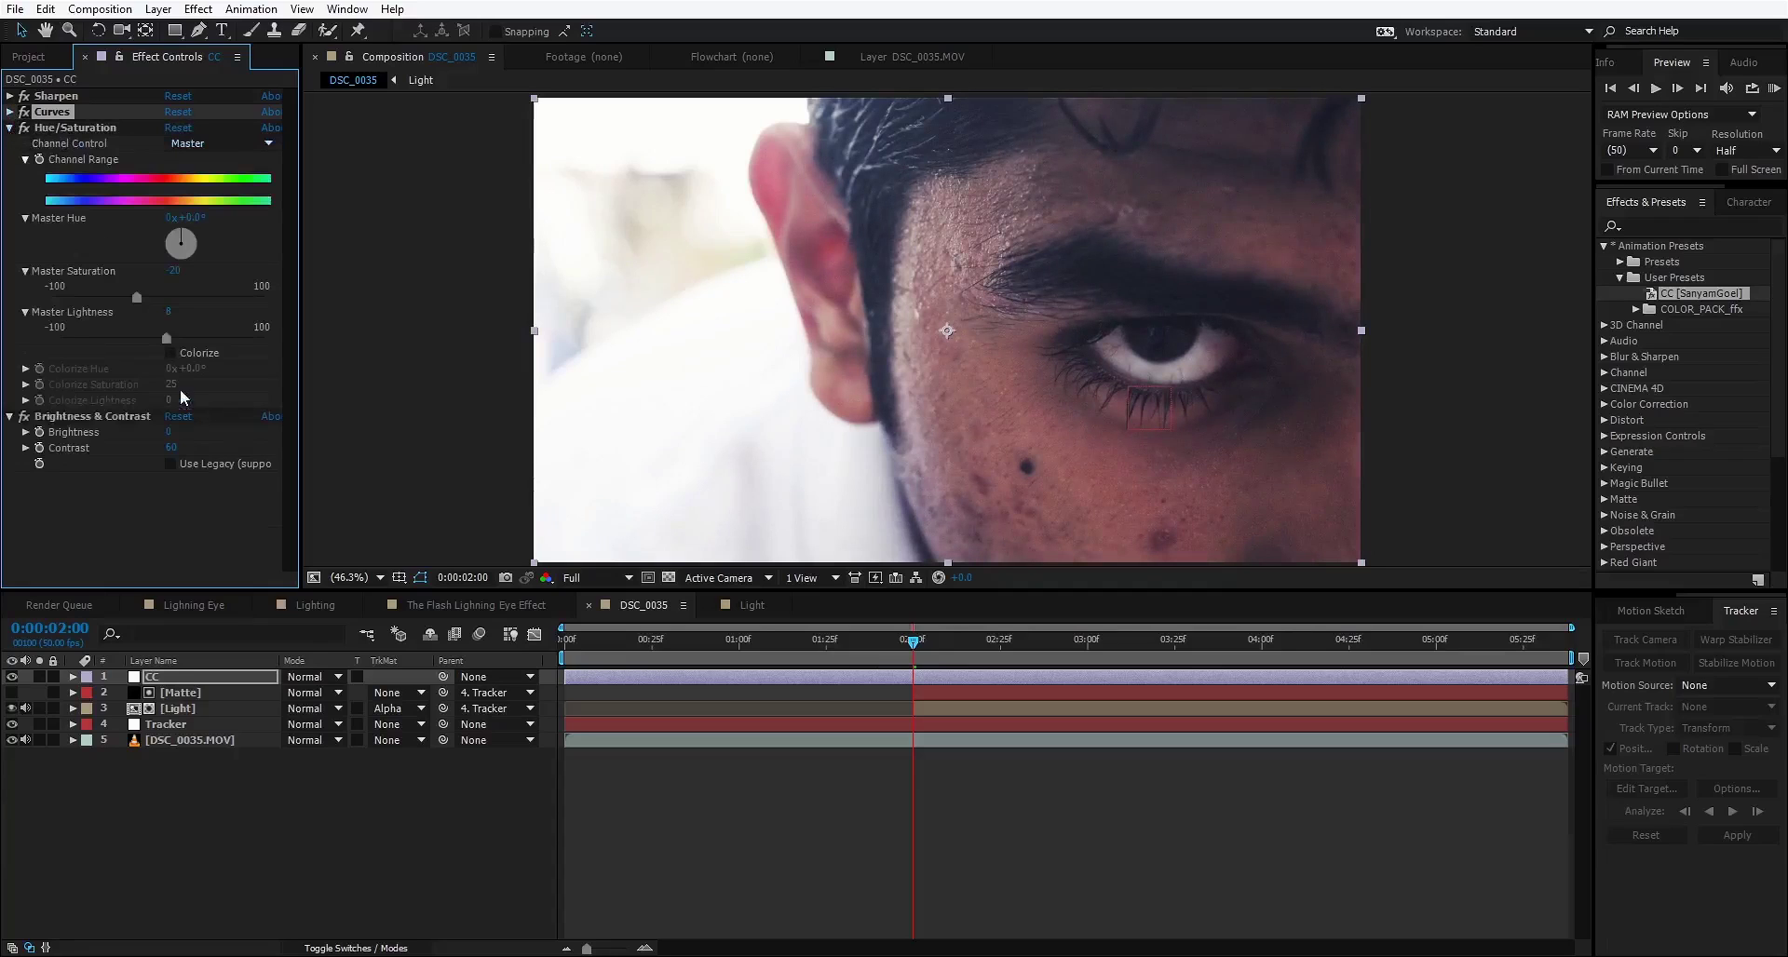
drag(169, 274, 163, 274)
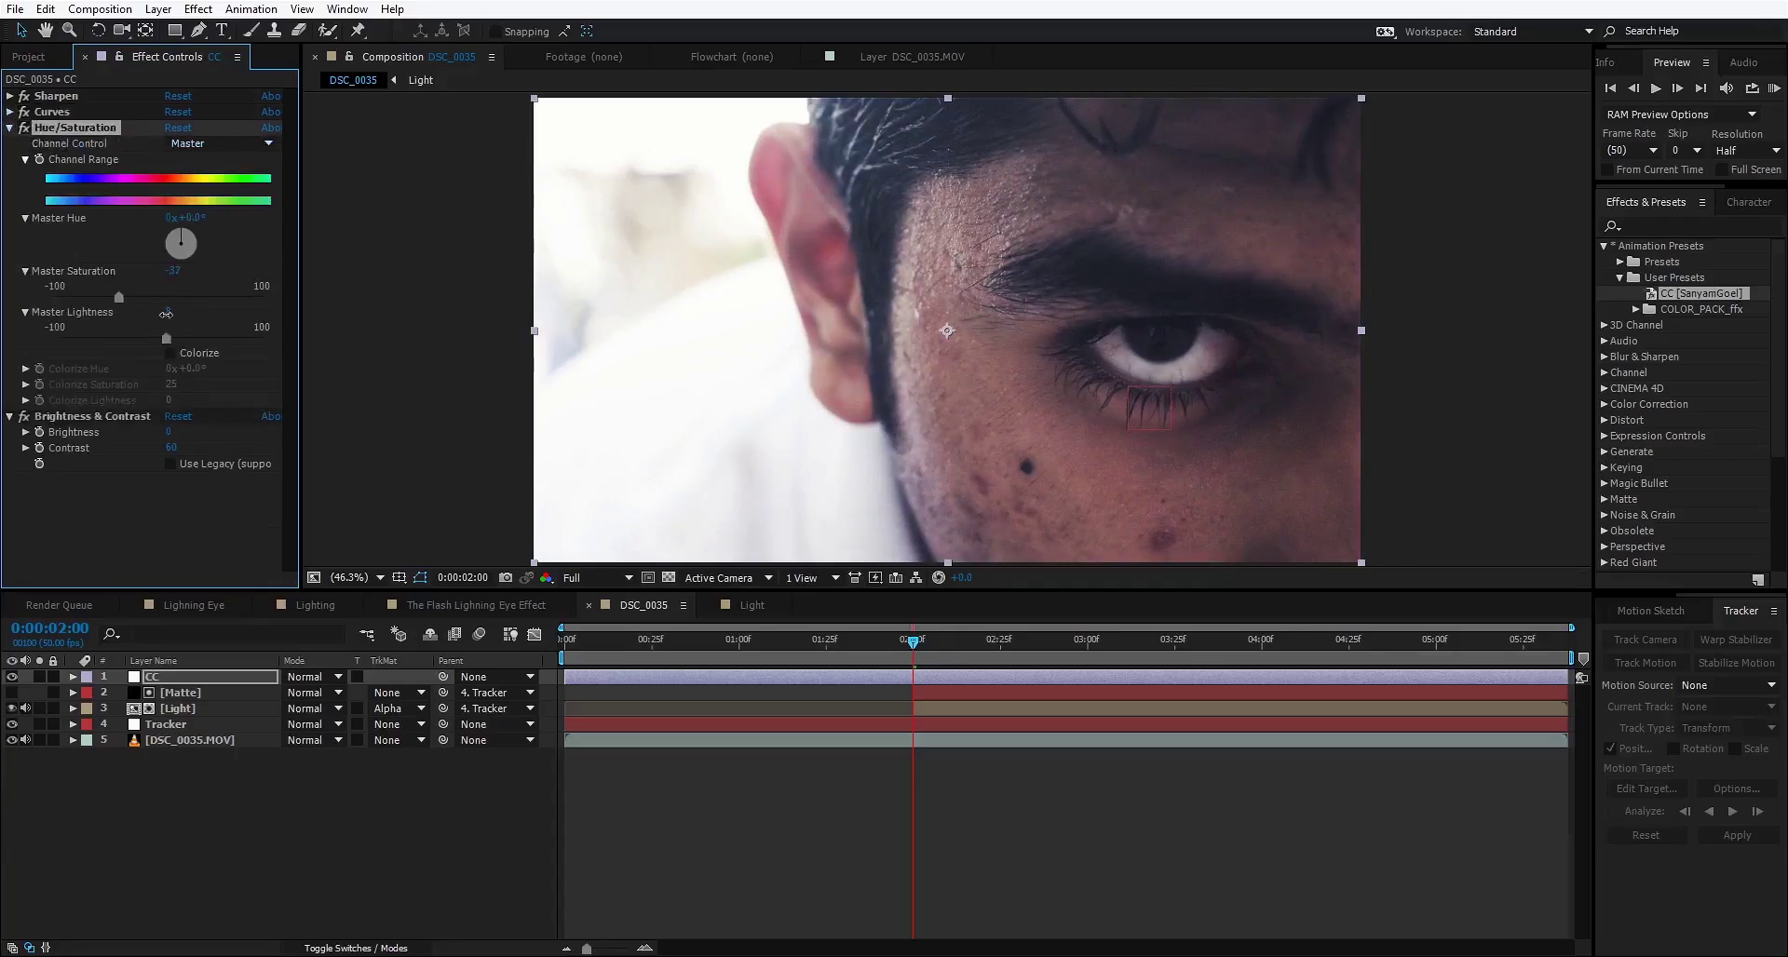
drag(163, 314, 161, 313)
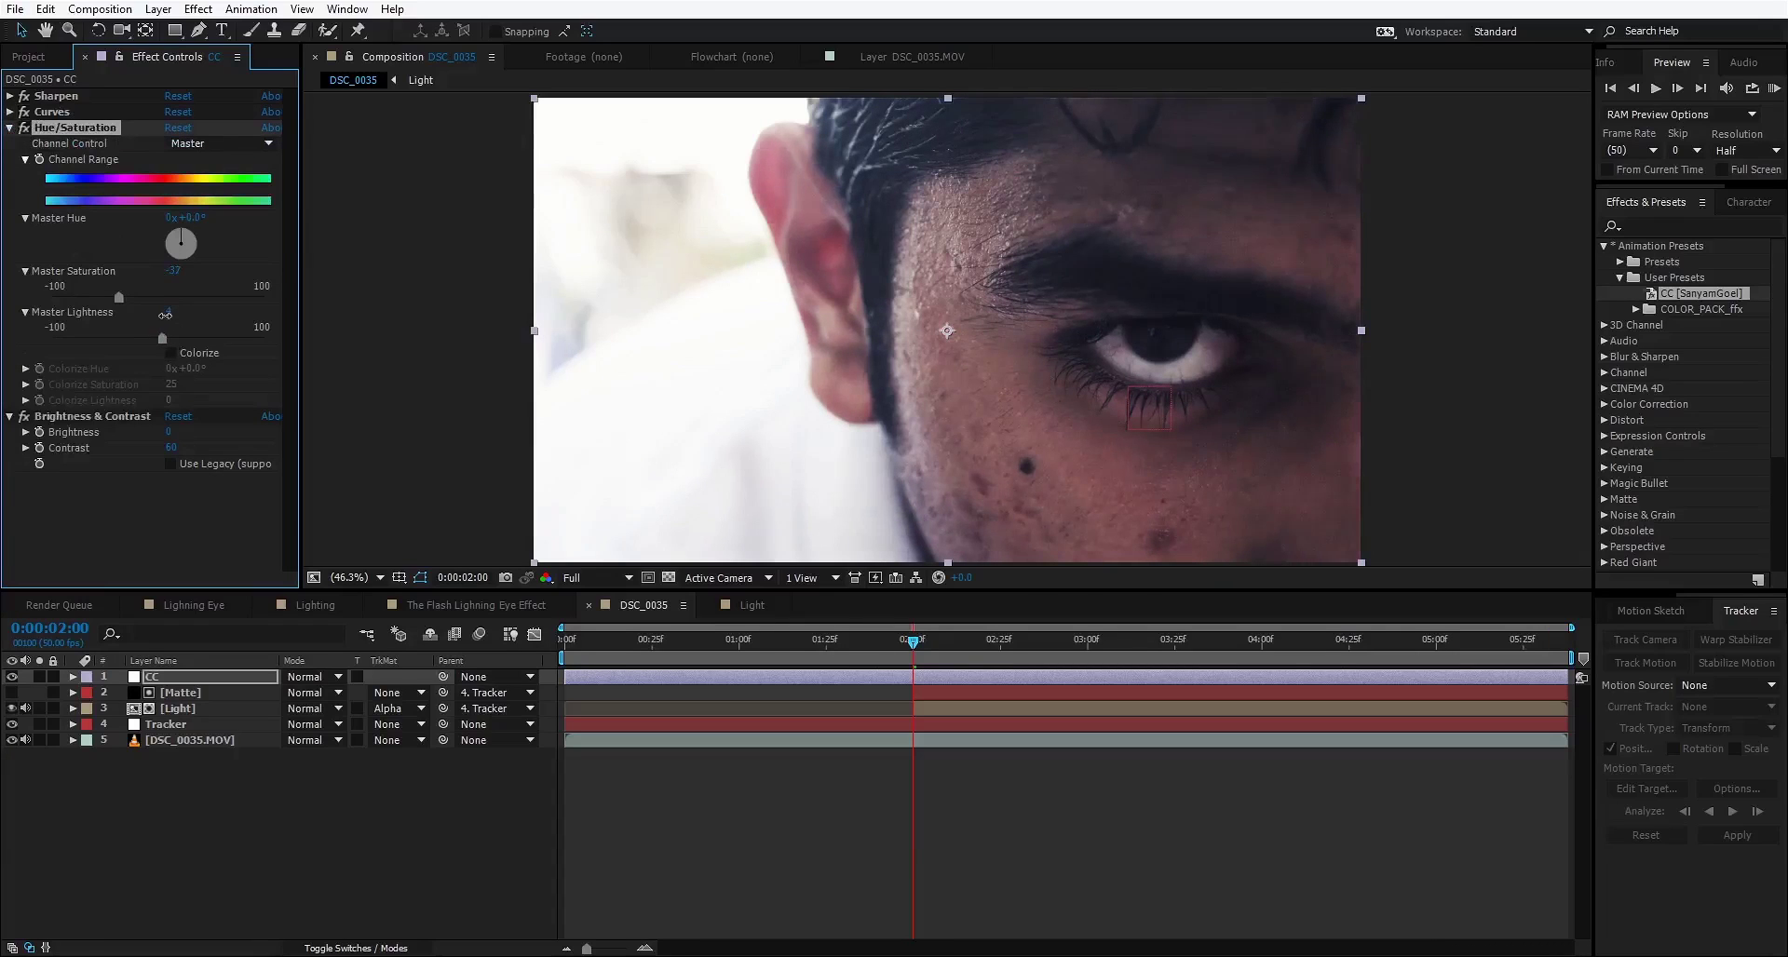
drag(176, 448, 167, 450)
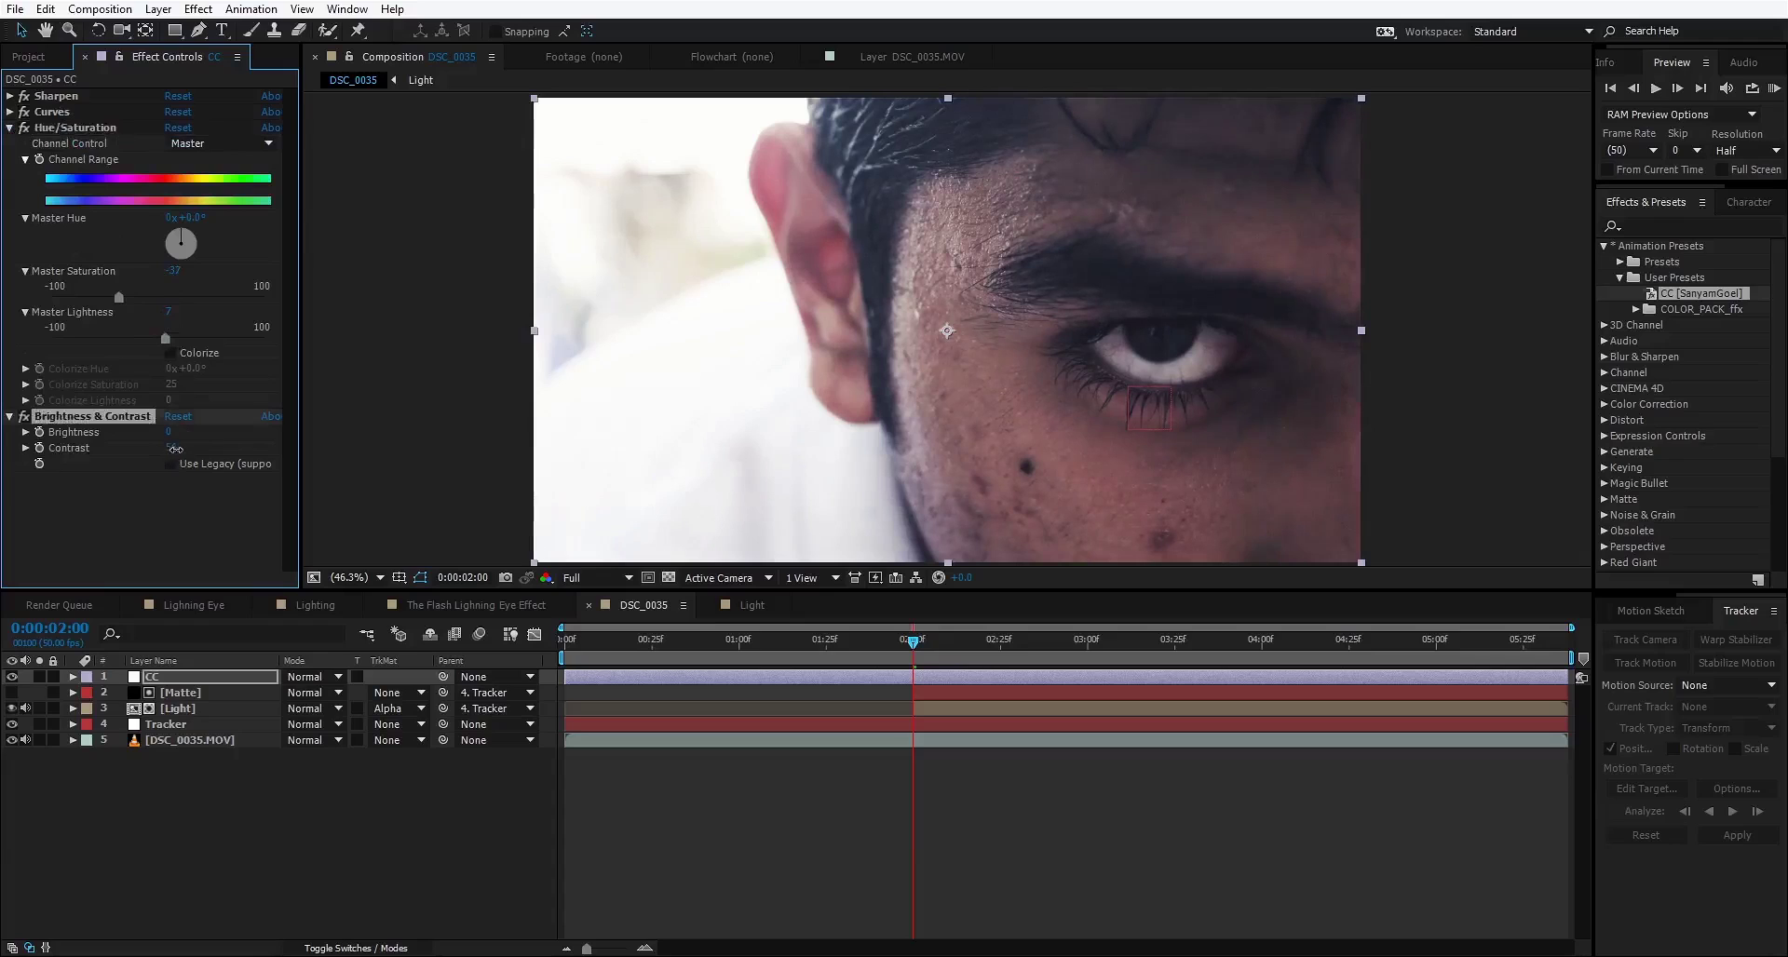
click(419, 796)
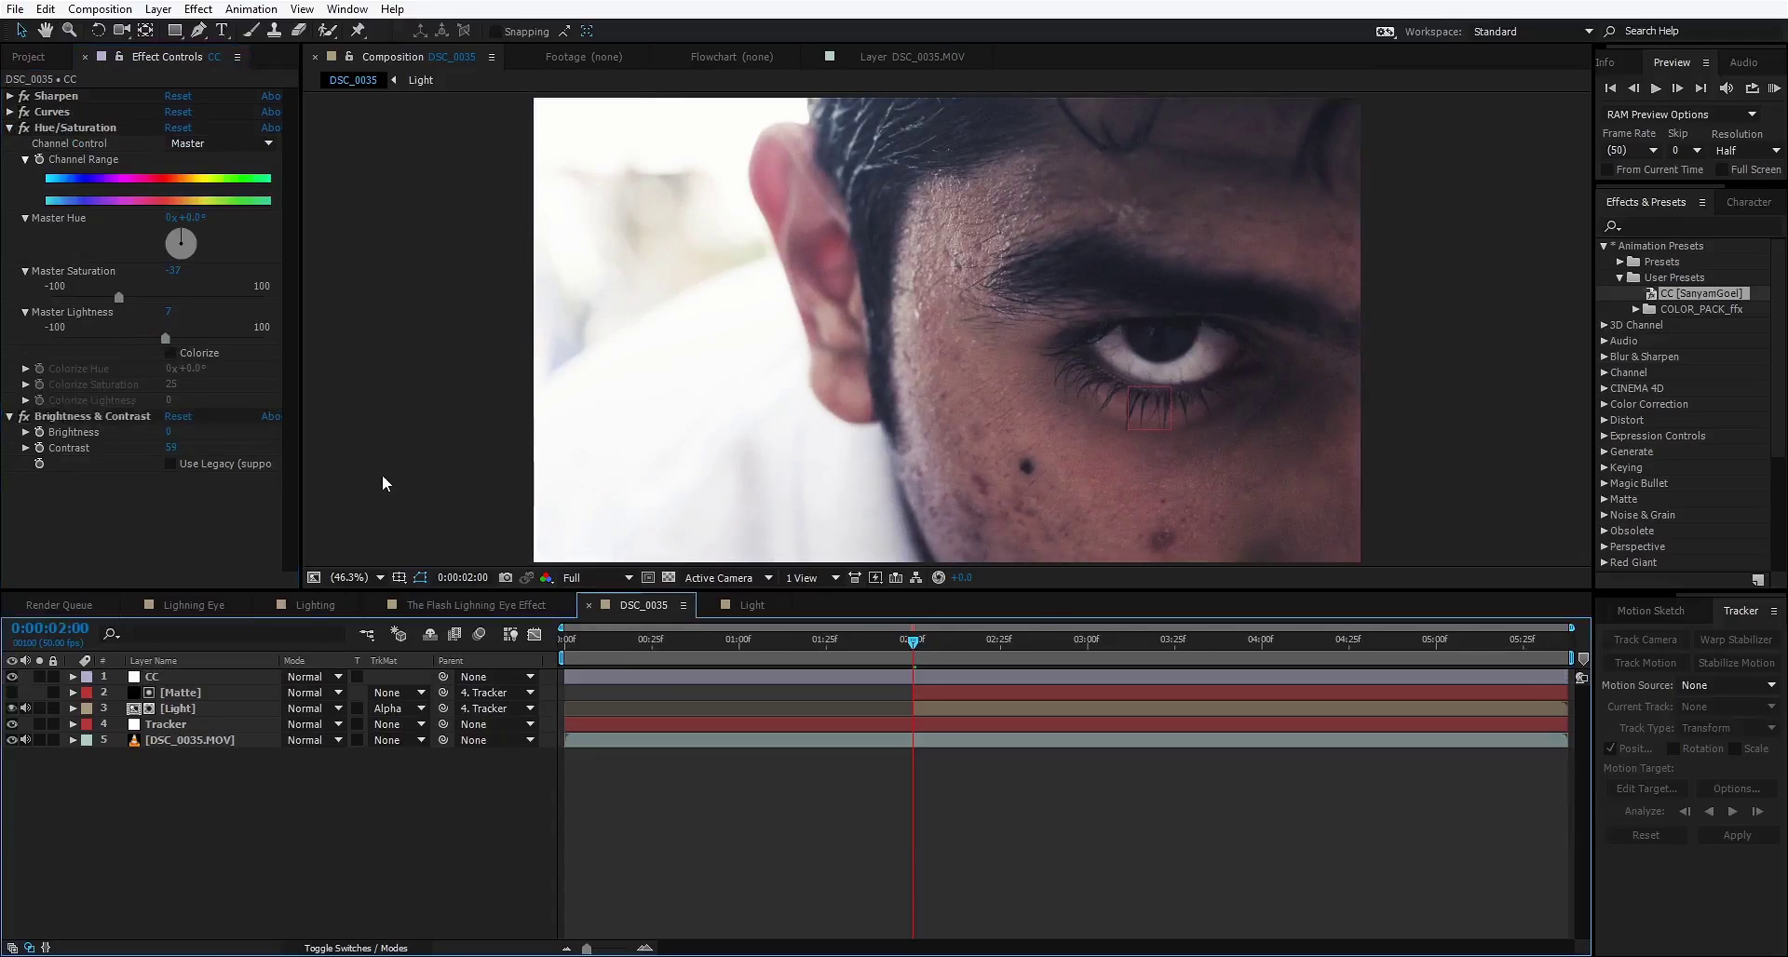
Step: At 0:00:02:32, duplicate the Matte layer, rename the copy Light and turn on its visibility
drag(922, 660, 1024, 652)
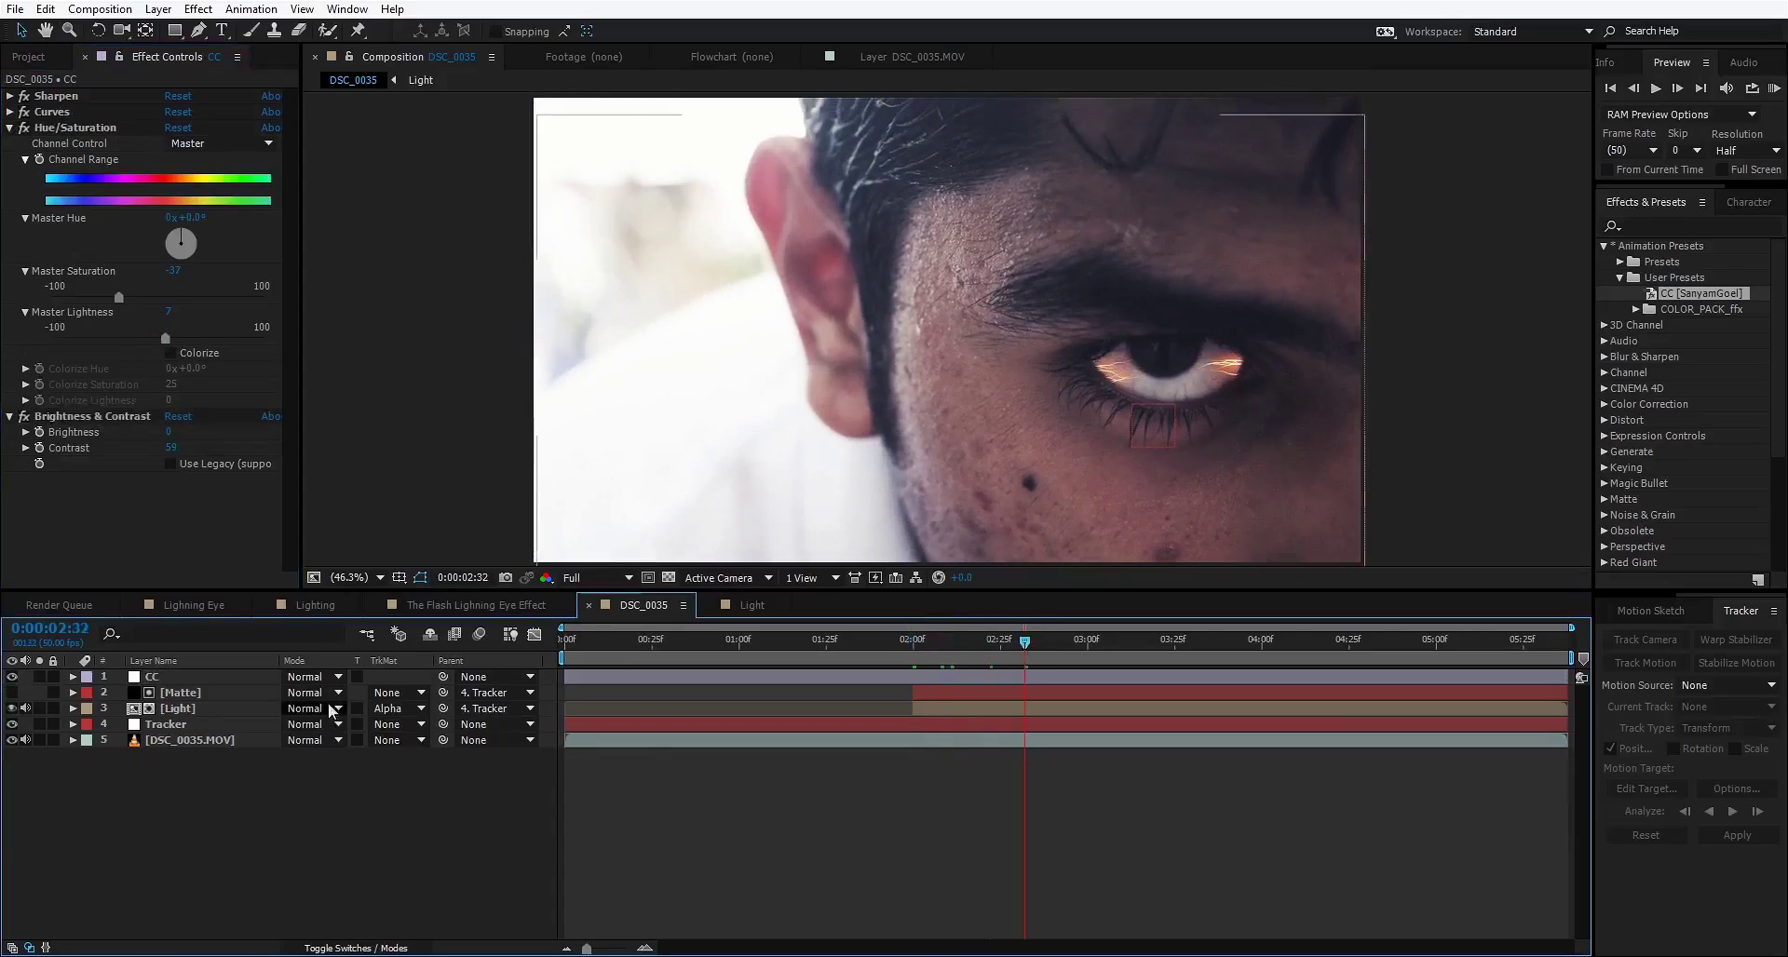
scroll(928, 443, up, 3)
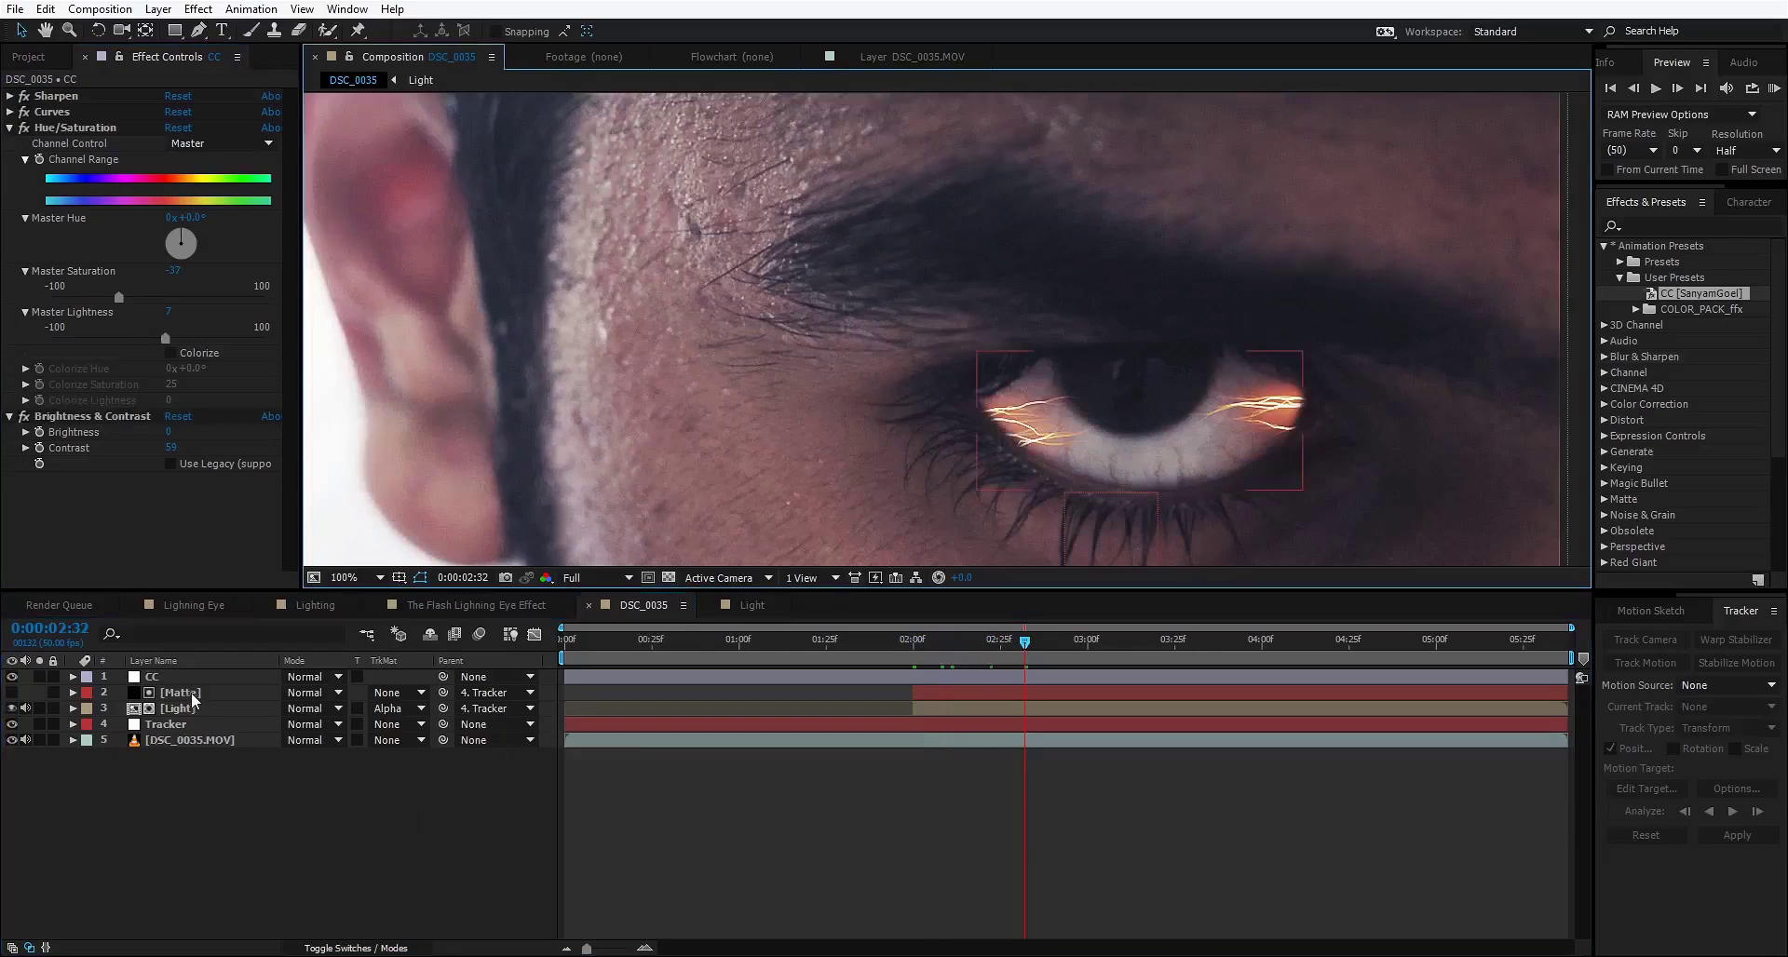
click(180, 693)
key(ctrl+d)
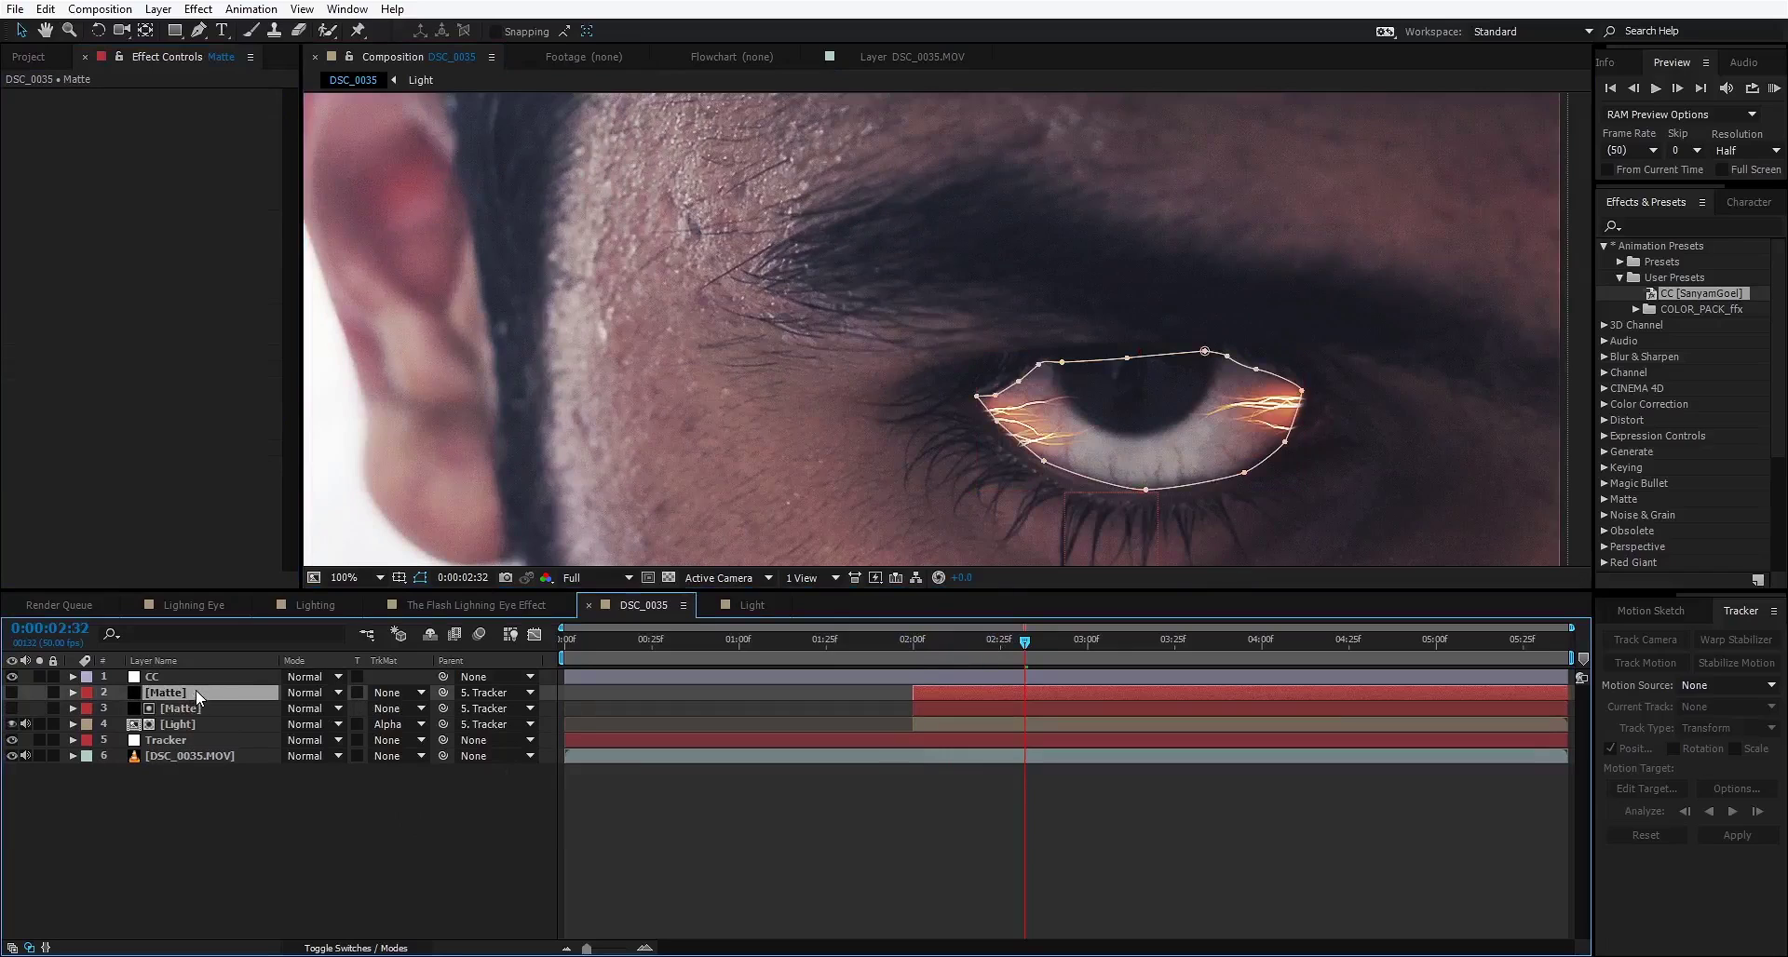
key(Return)
text(Light)
key(Return)
click(12, 693)
Step: Recolor the new Light solid golden yellow as a separate solid and set its blending mode to Add
click(159, 8)
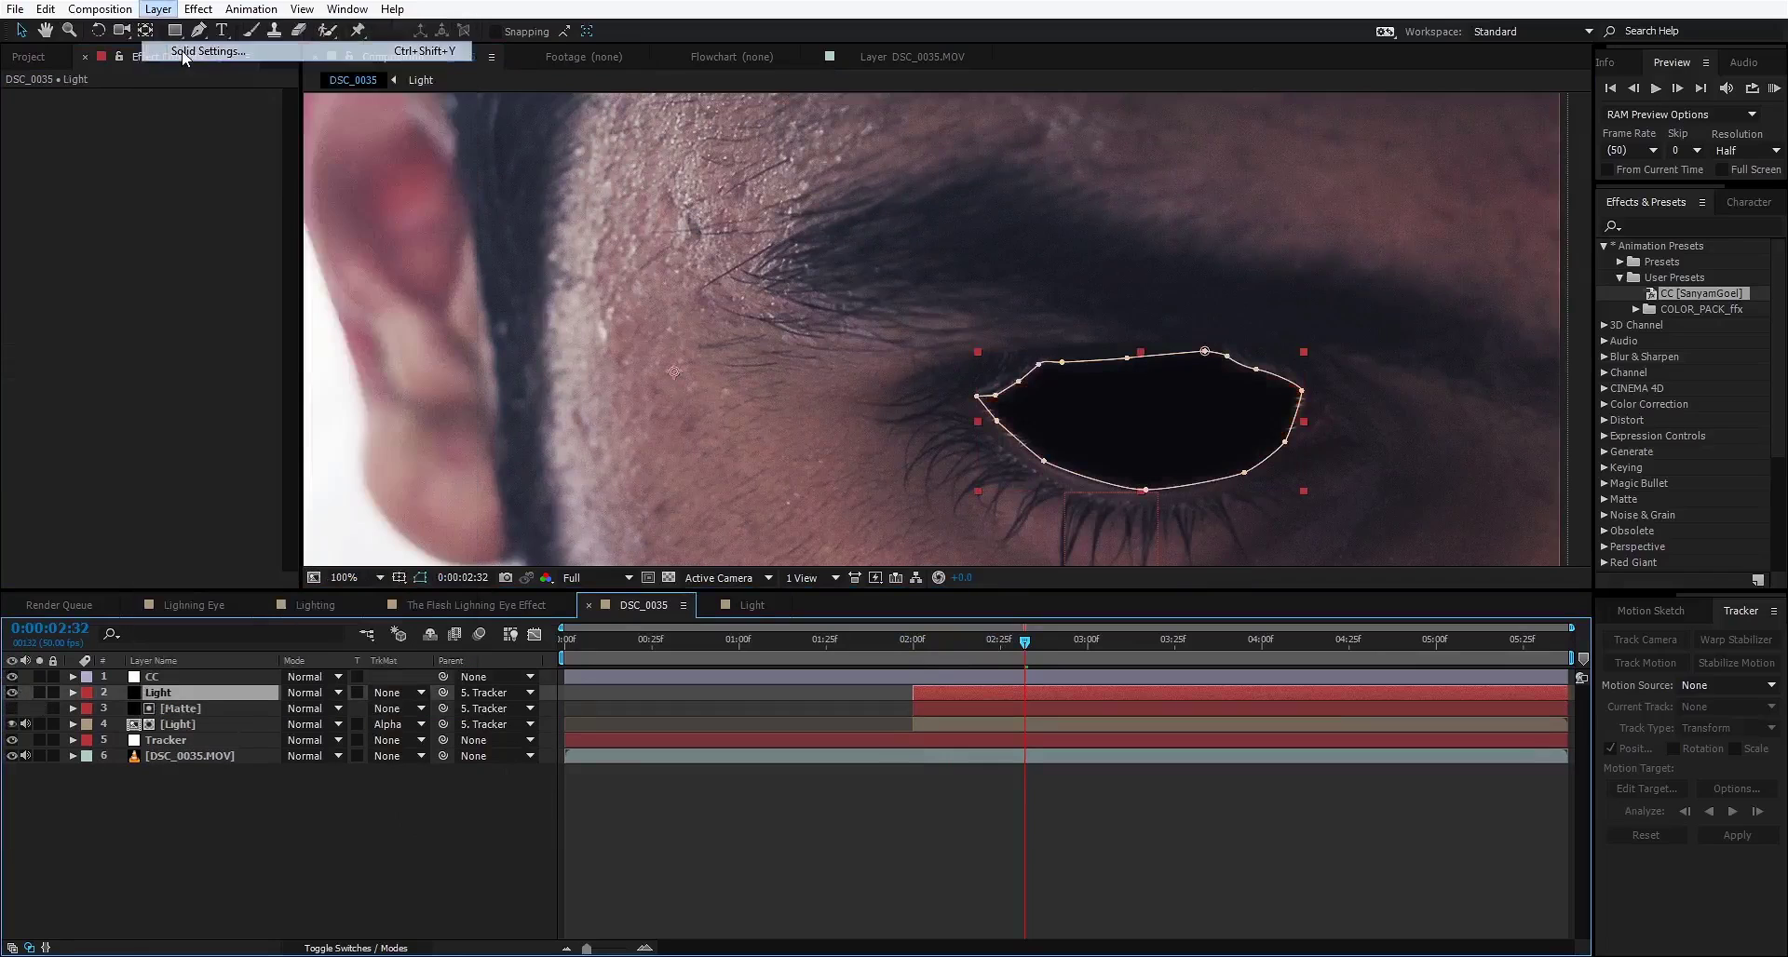
click(186, 53)
click(205, 388)
click(213, 220)
drag(281, 268, 281, 432)
drag(212, 220, 217, 241)
click(430, 224)
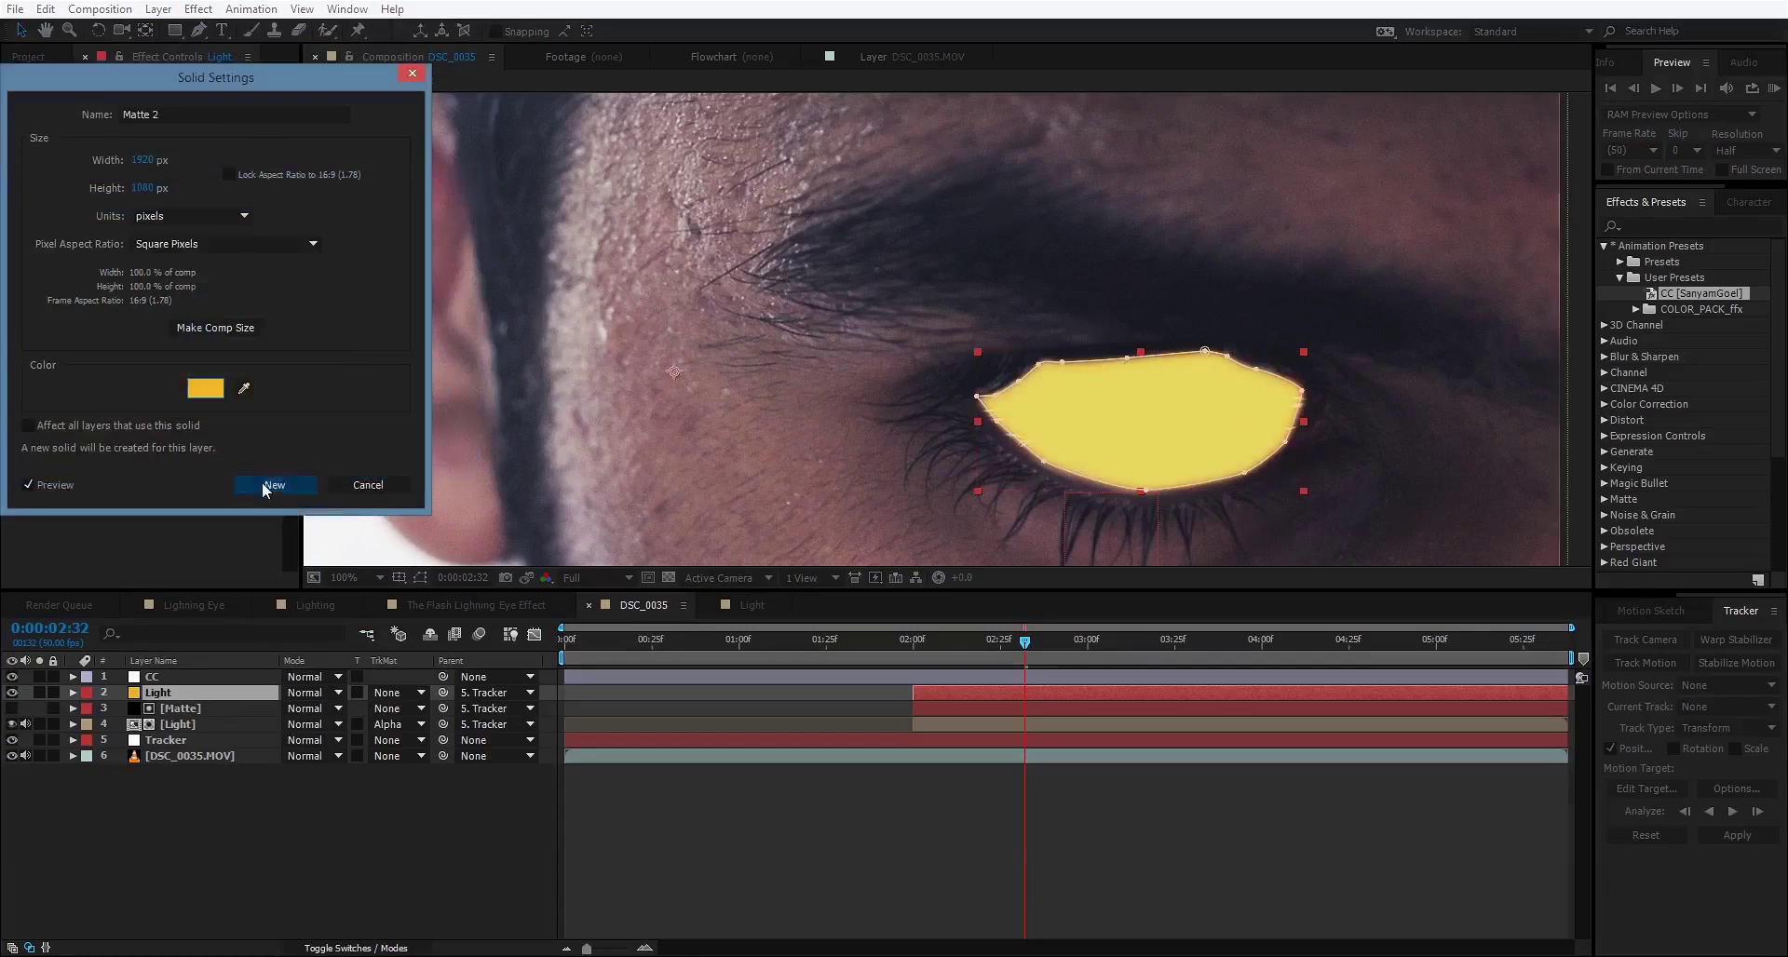
click(275, 486)
click(307, 693)
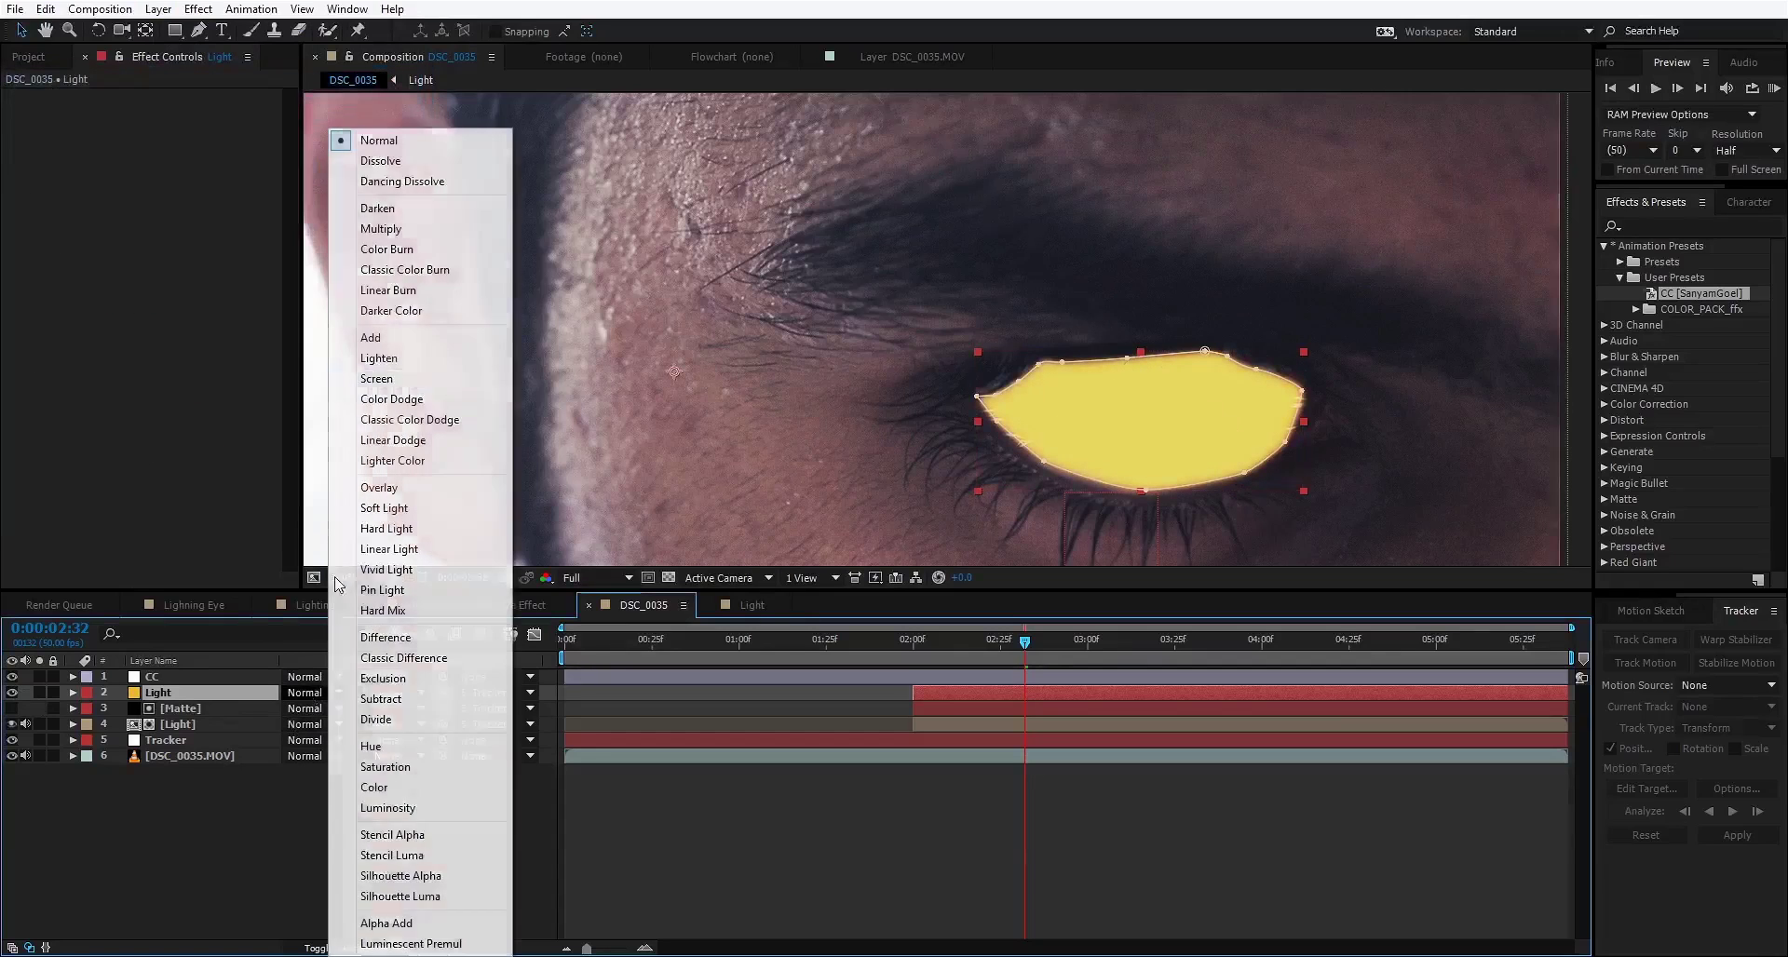
click(388, 337)
Step: Set the Light solid's opacity to 15% at its second keyframe, 0:00:02:11
key(t)
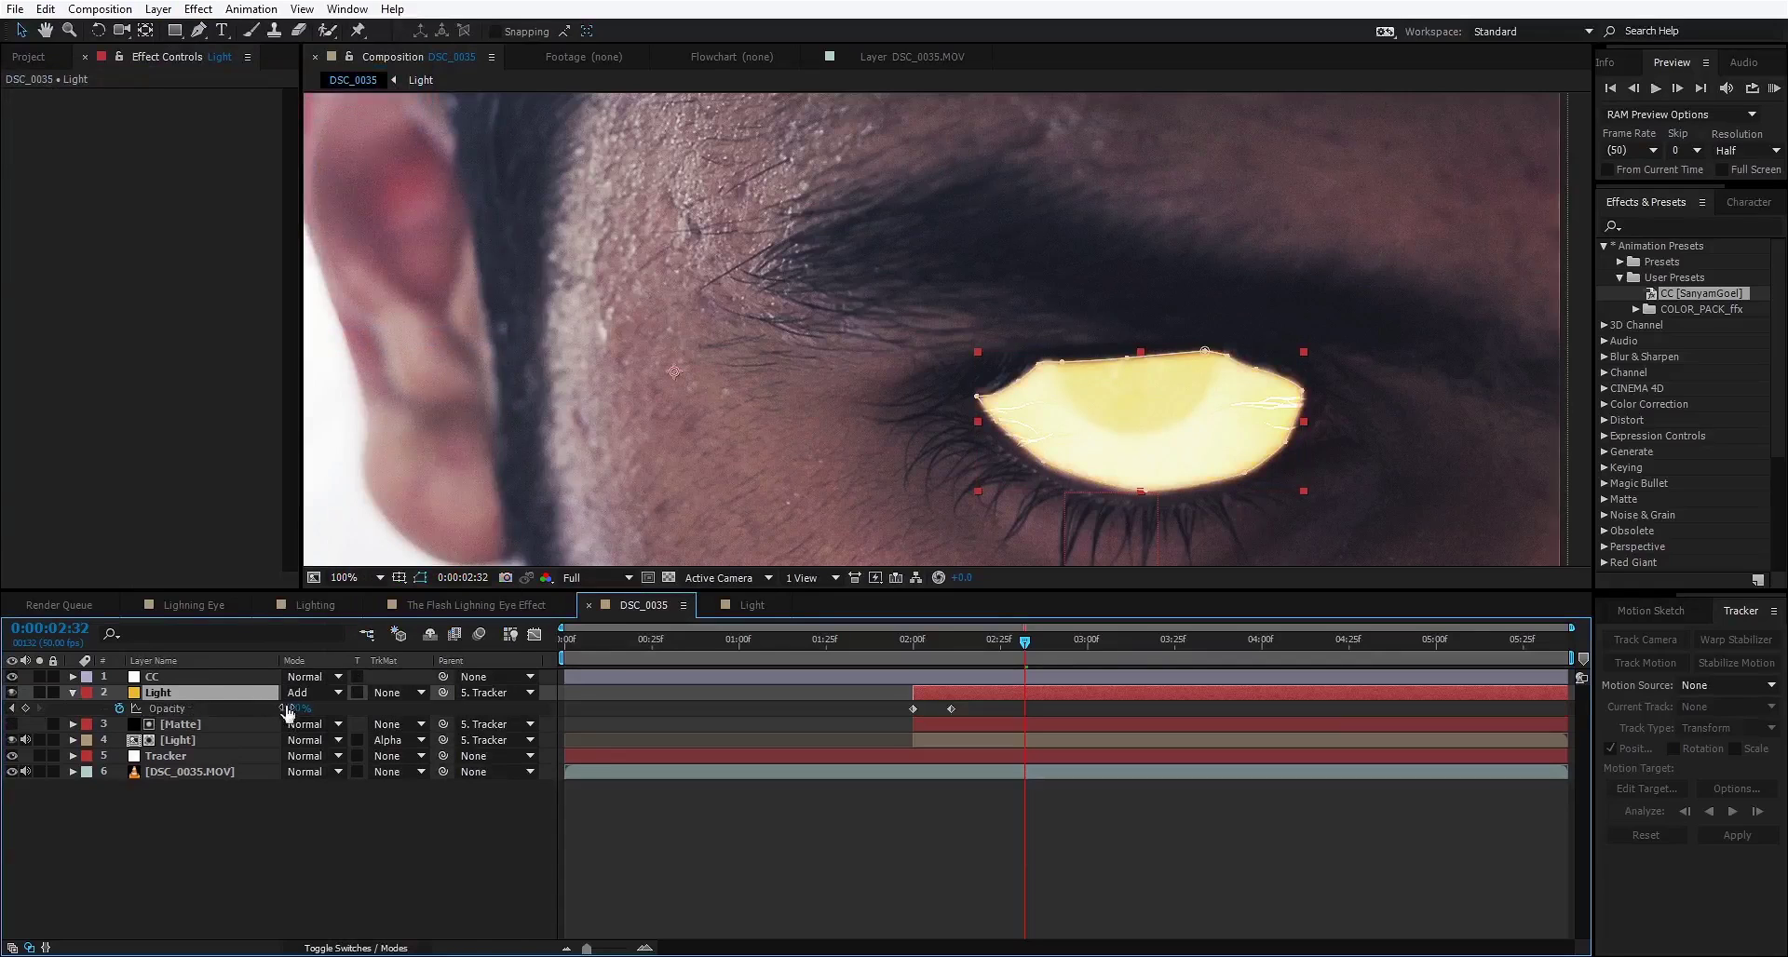
key(j)
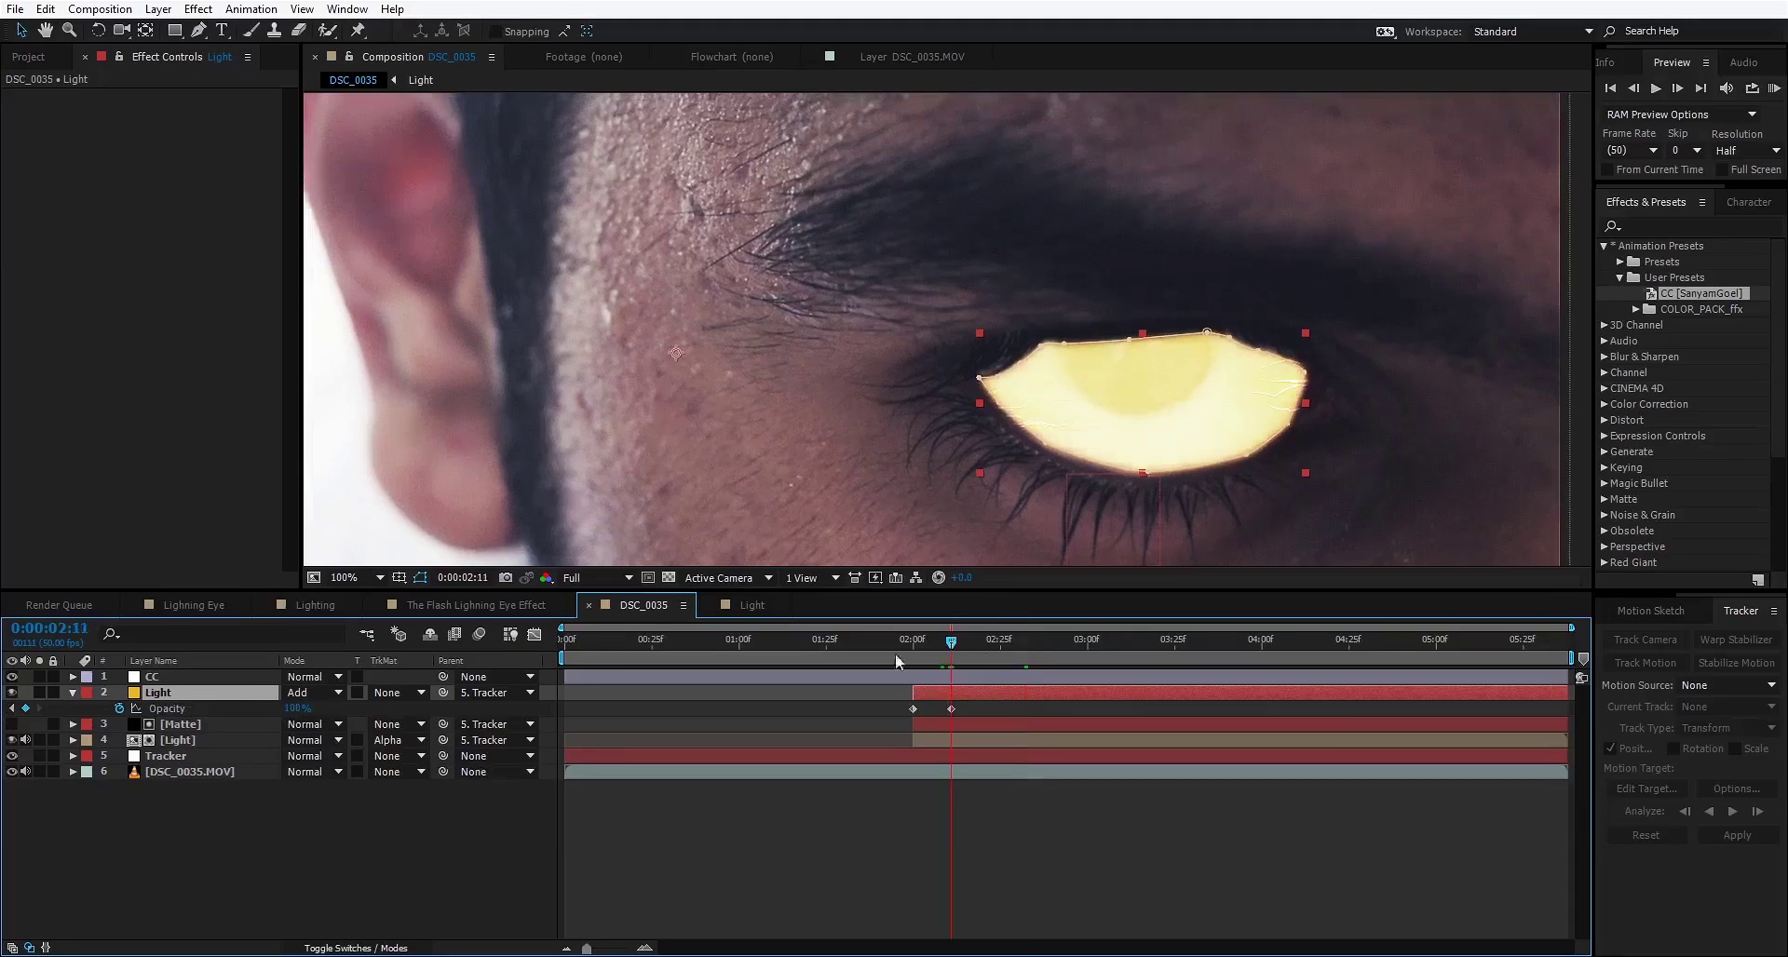
click(295, 708)
text(25)
key(Return)
click(298, 796)
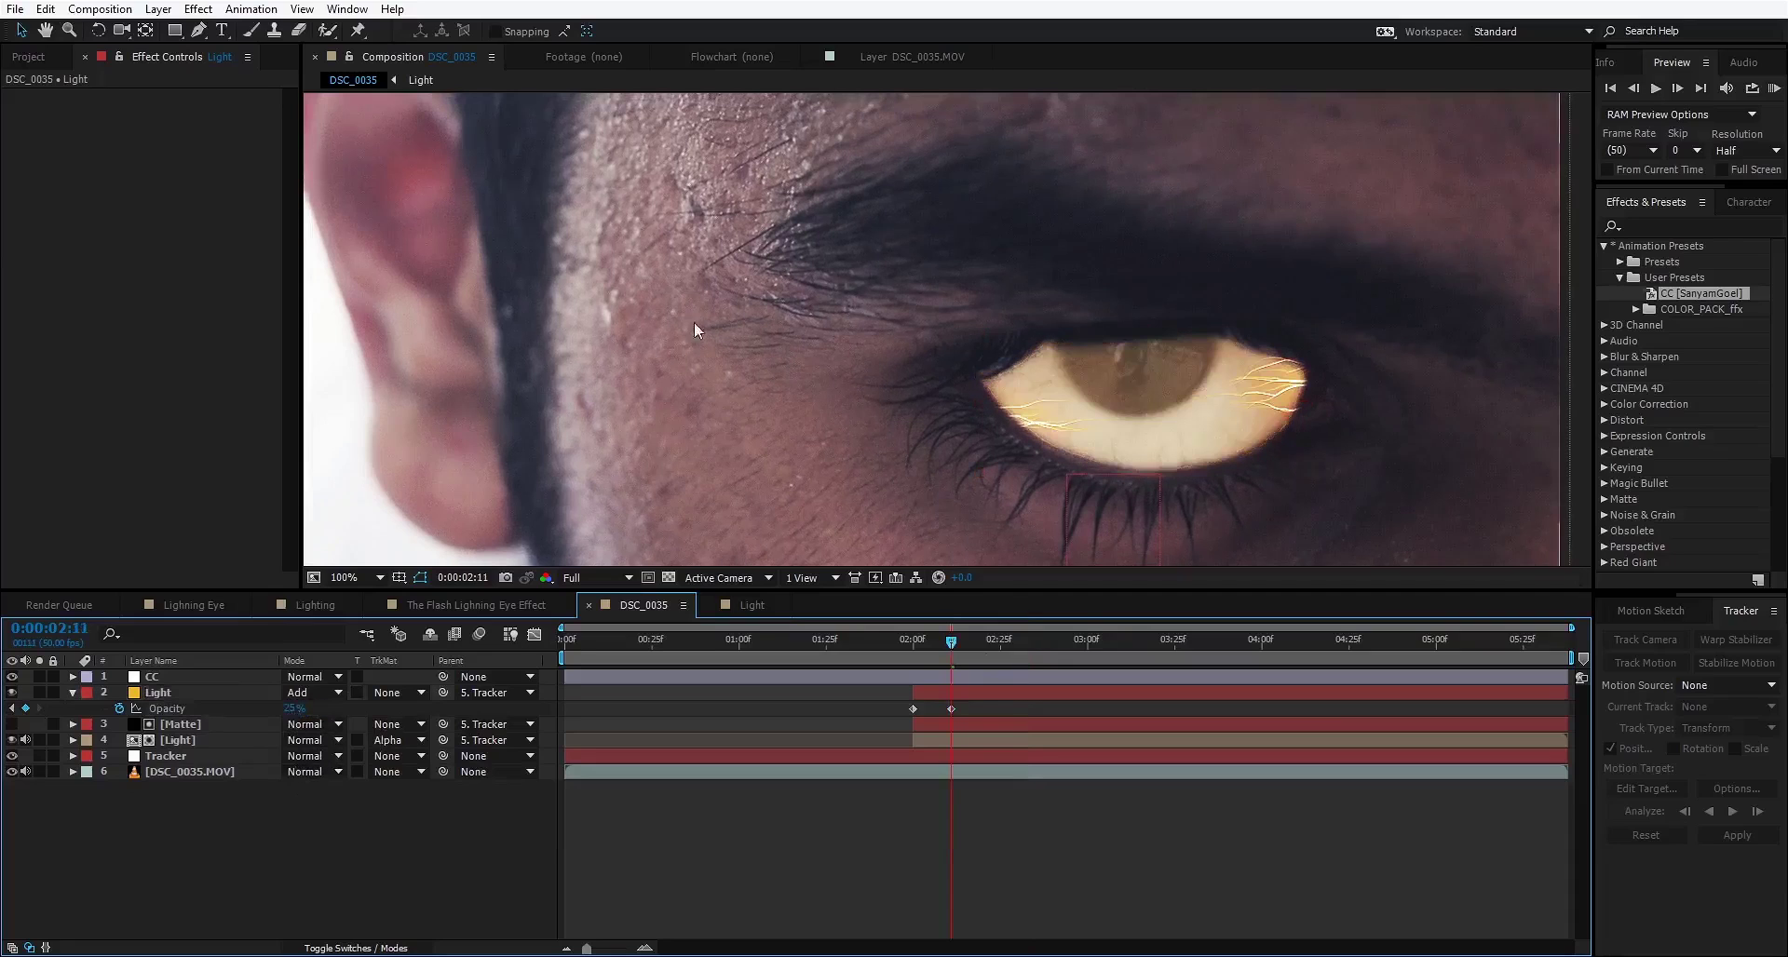
scroll(711, 314, down, 2)
click(293, 707)
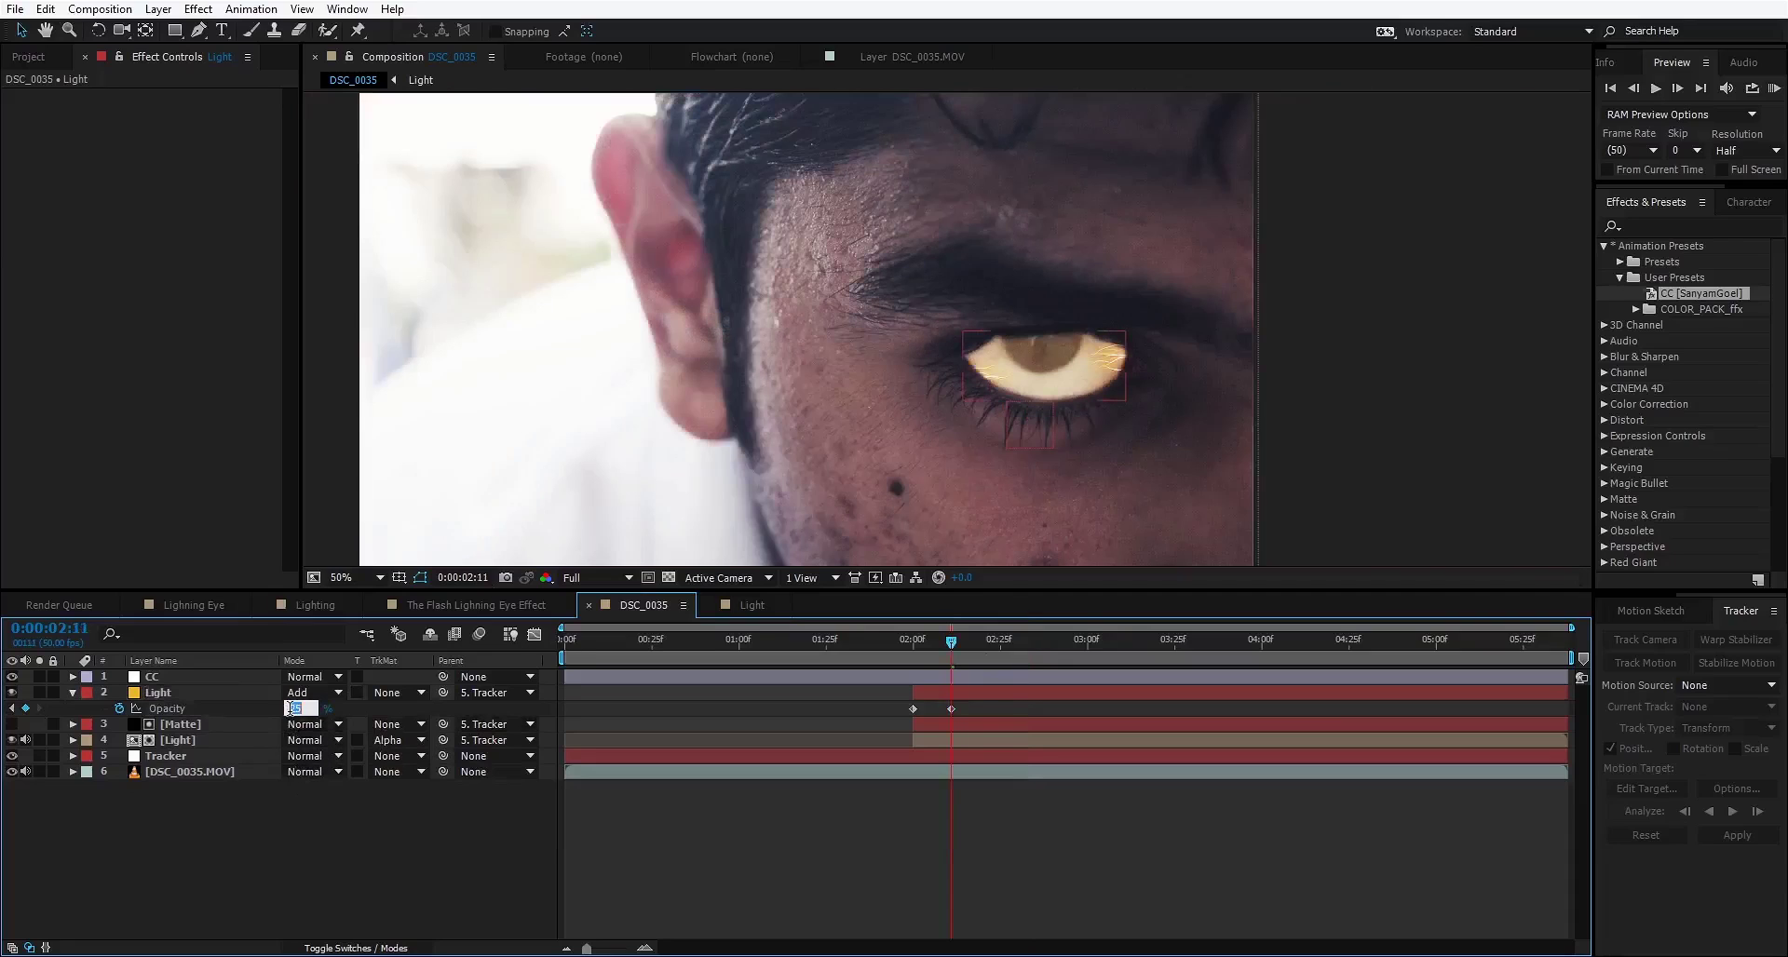
key(Return)
Step: Set the Mask Feather of the Light solid's Mask 1 to 35 pixels
click(159, 693)
key(period)
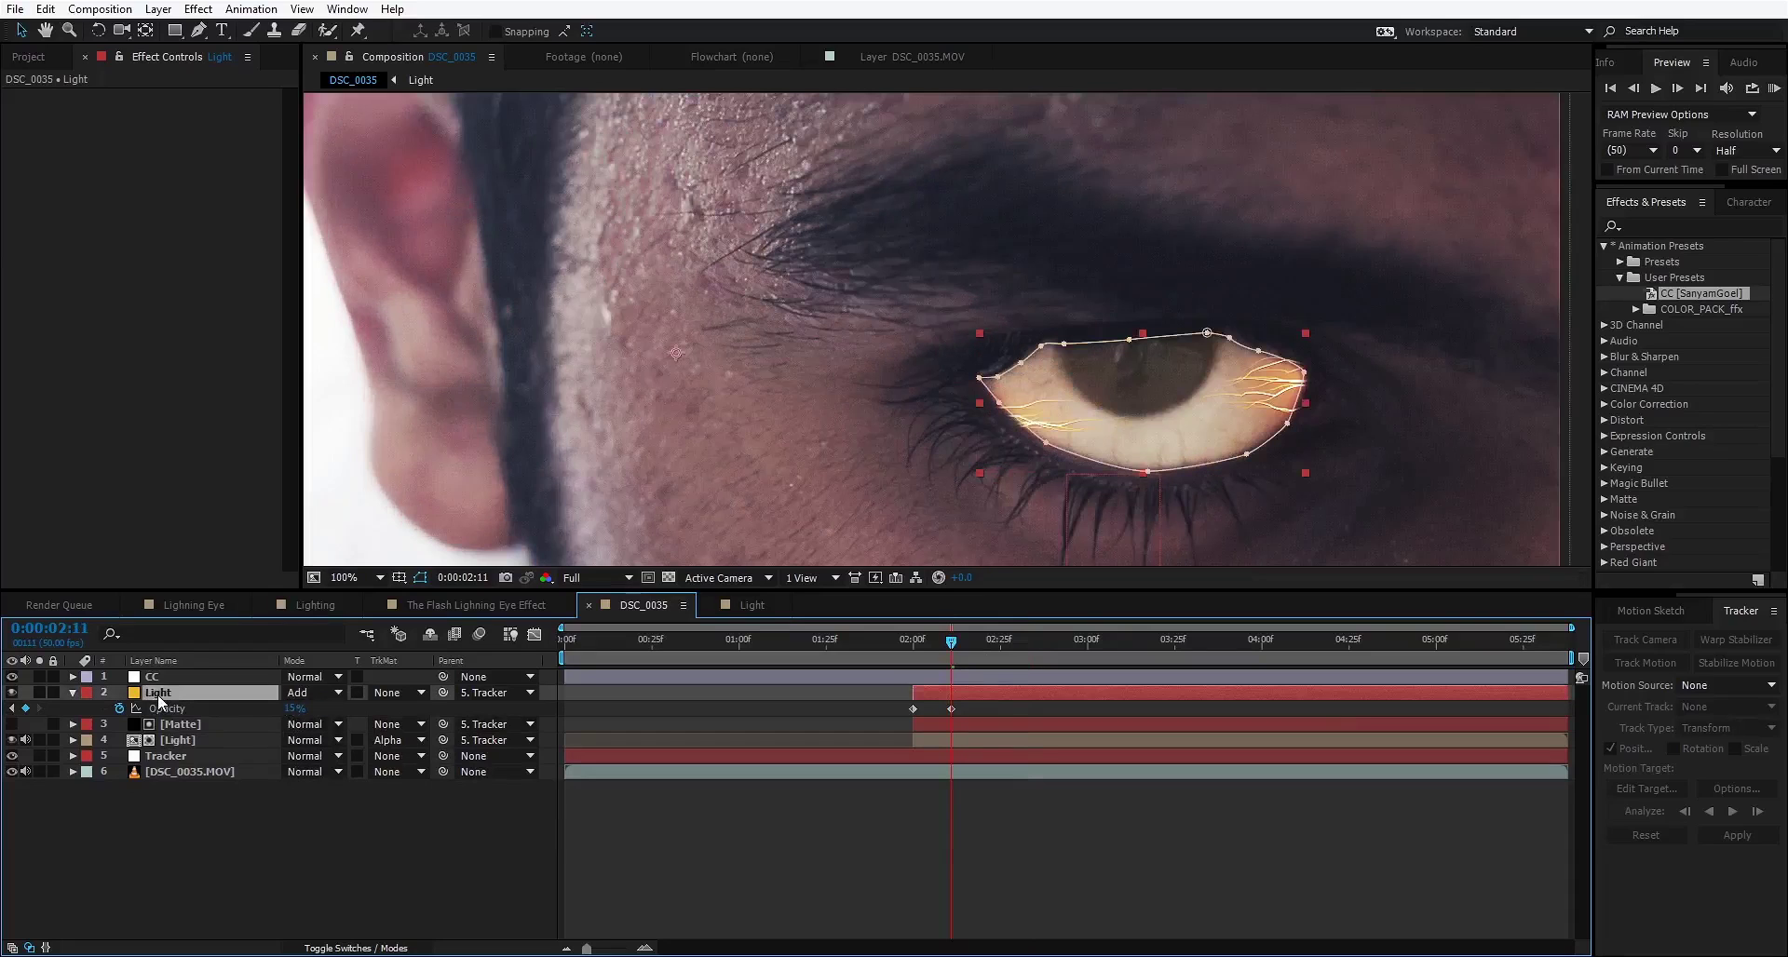
key(f)
drag(311, 725, 346, 724)
key(F2)
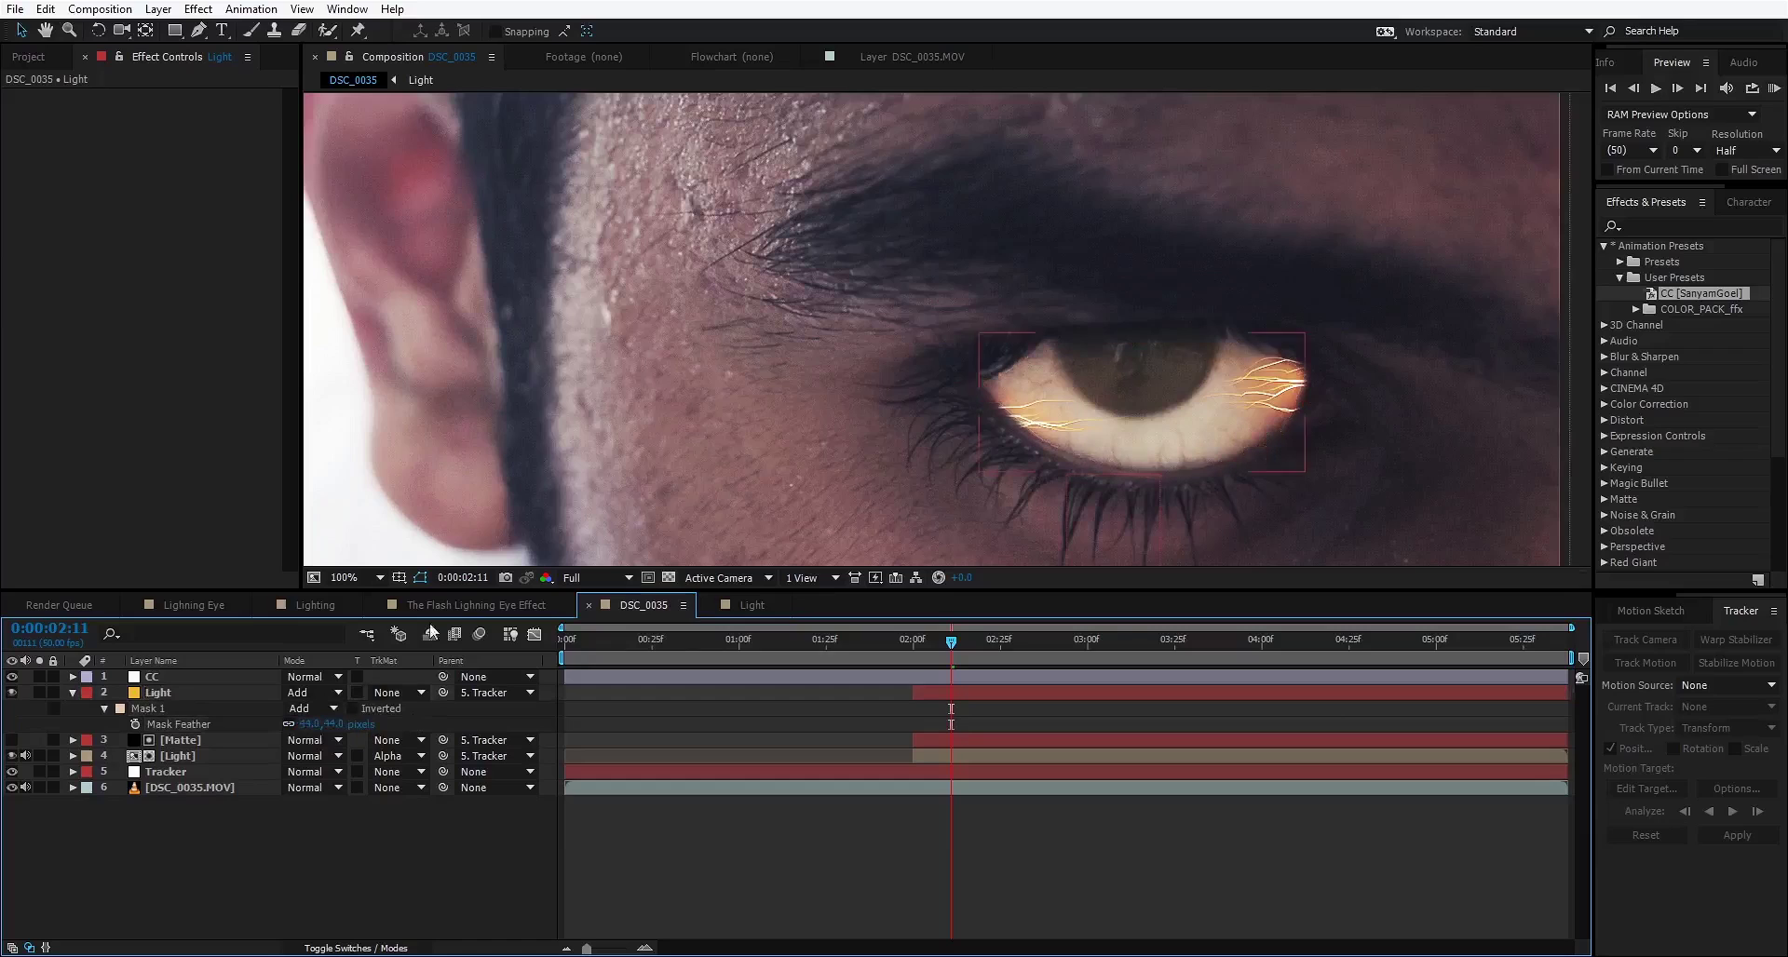
click(311, 725)
text(35)
key(Return)
scroll(539, 387, down, 2)
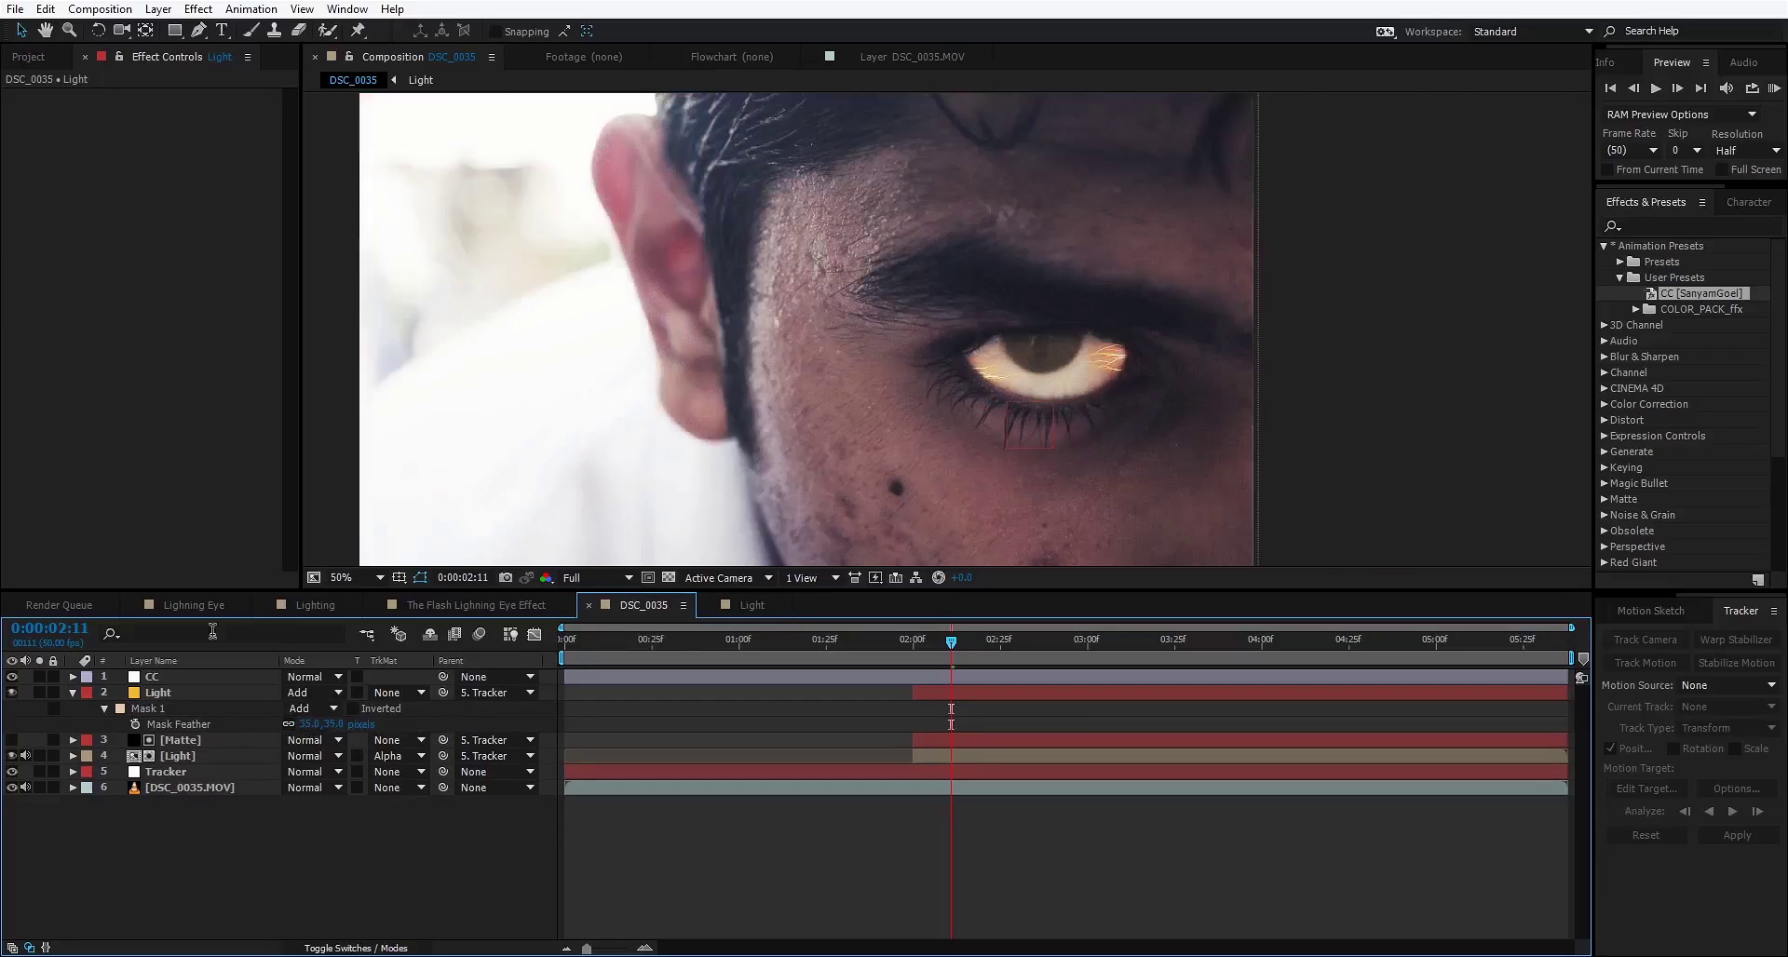
Step: Move the yellow Light solid below the lightning [Light] composition layer in the layer stack
click(72, 692)
click(156, 677)
click(164, 692)
drag(165, 695, 180, 740)
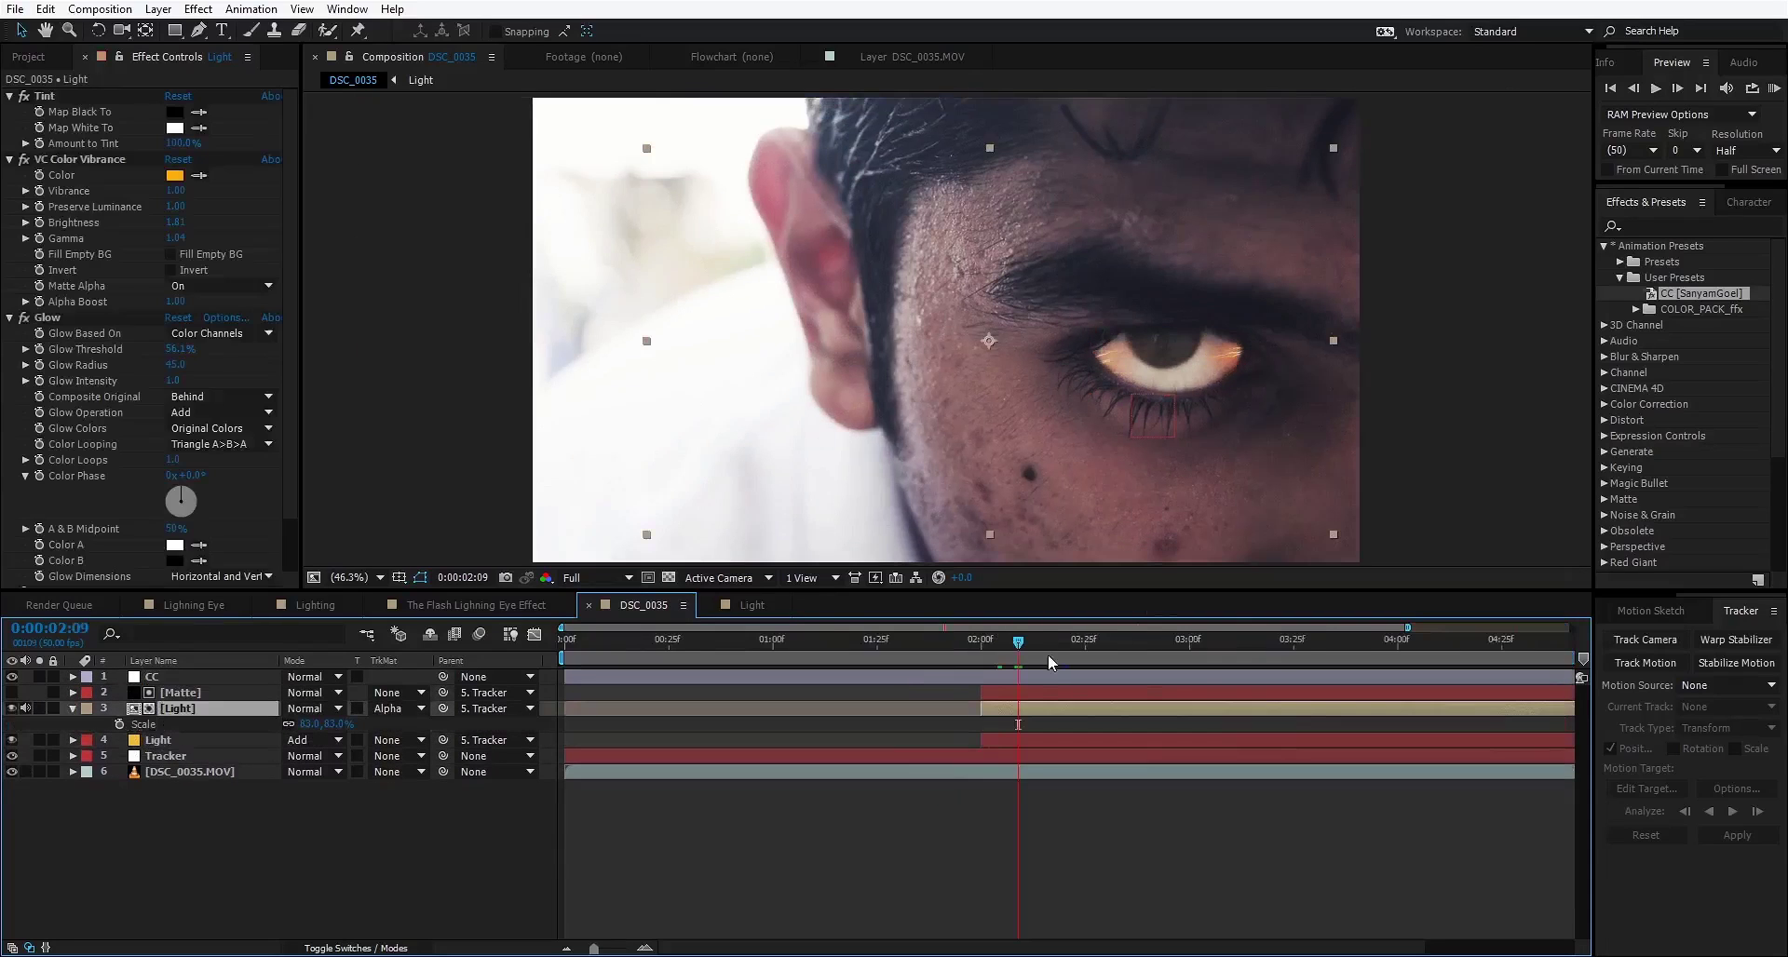
Step: Time-stretch the lightning [Light] layer by a factor of 150, holding its in-point in place
right_click(1027, 713)
mouse_move(1094, 341)
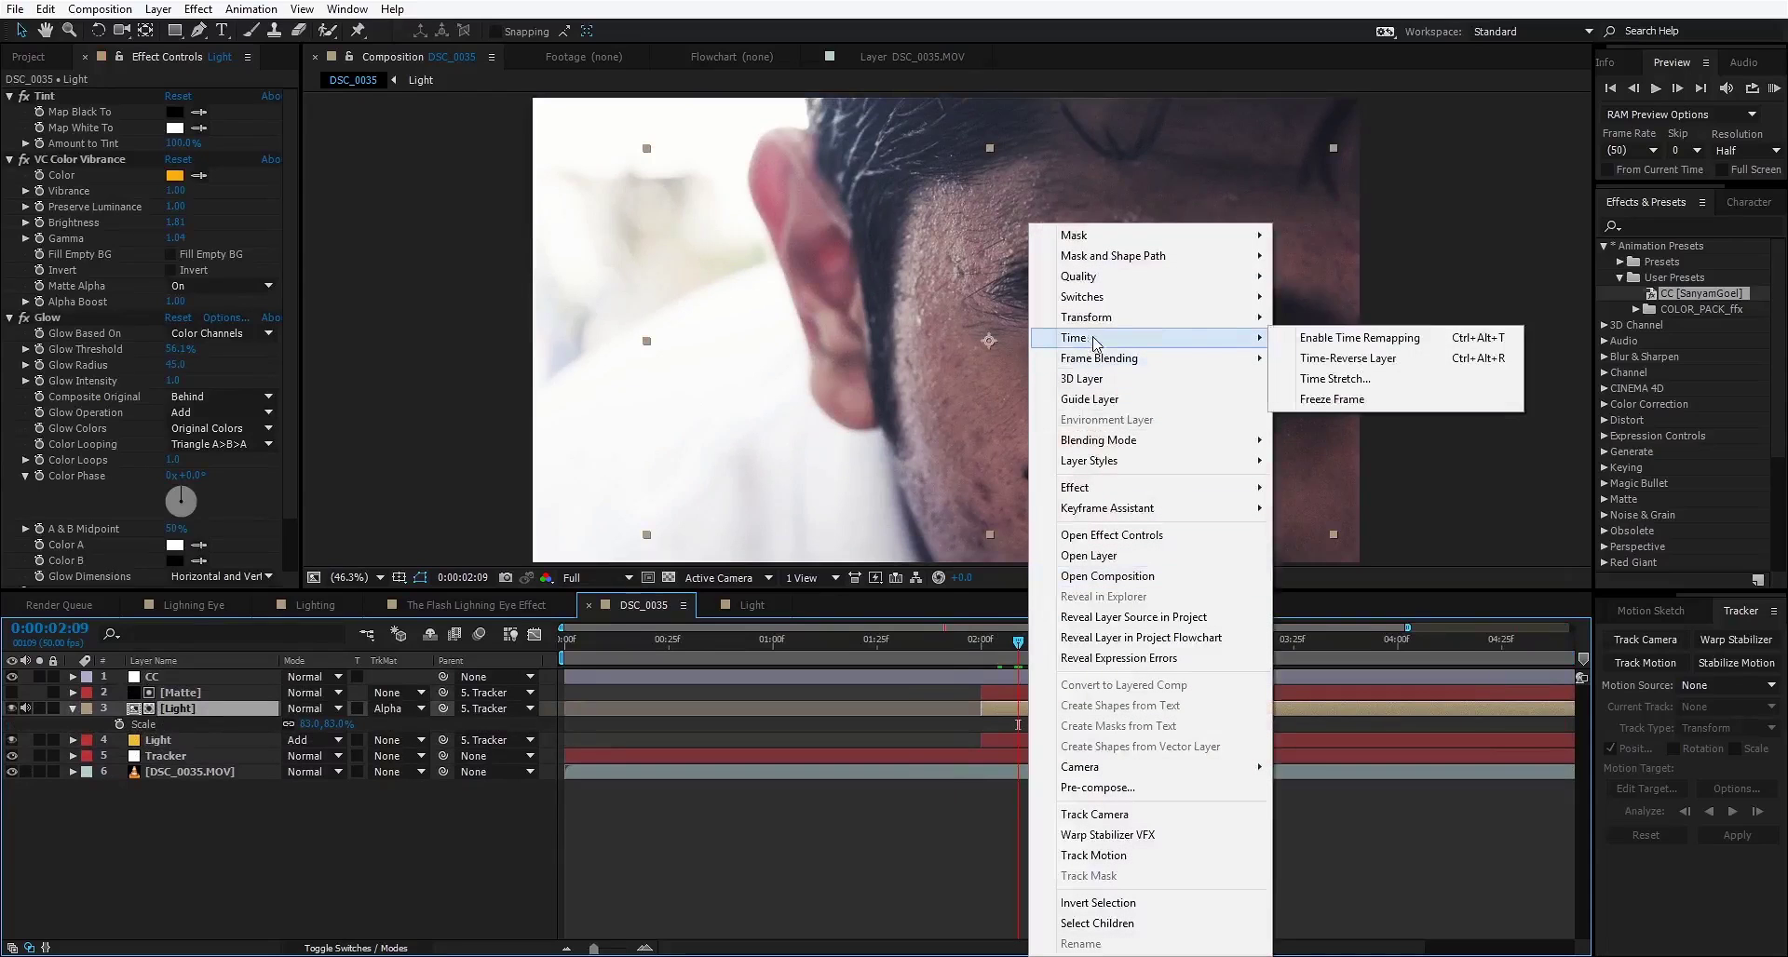
click(1334, 378)
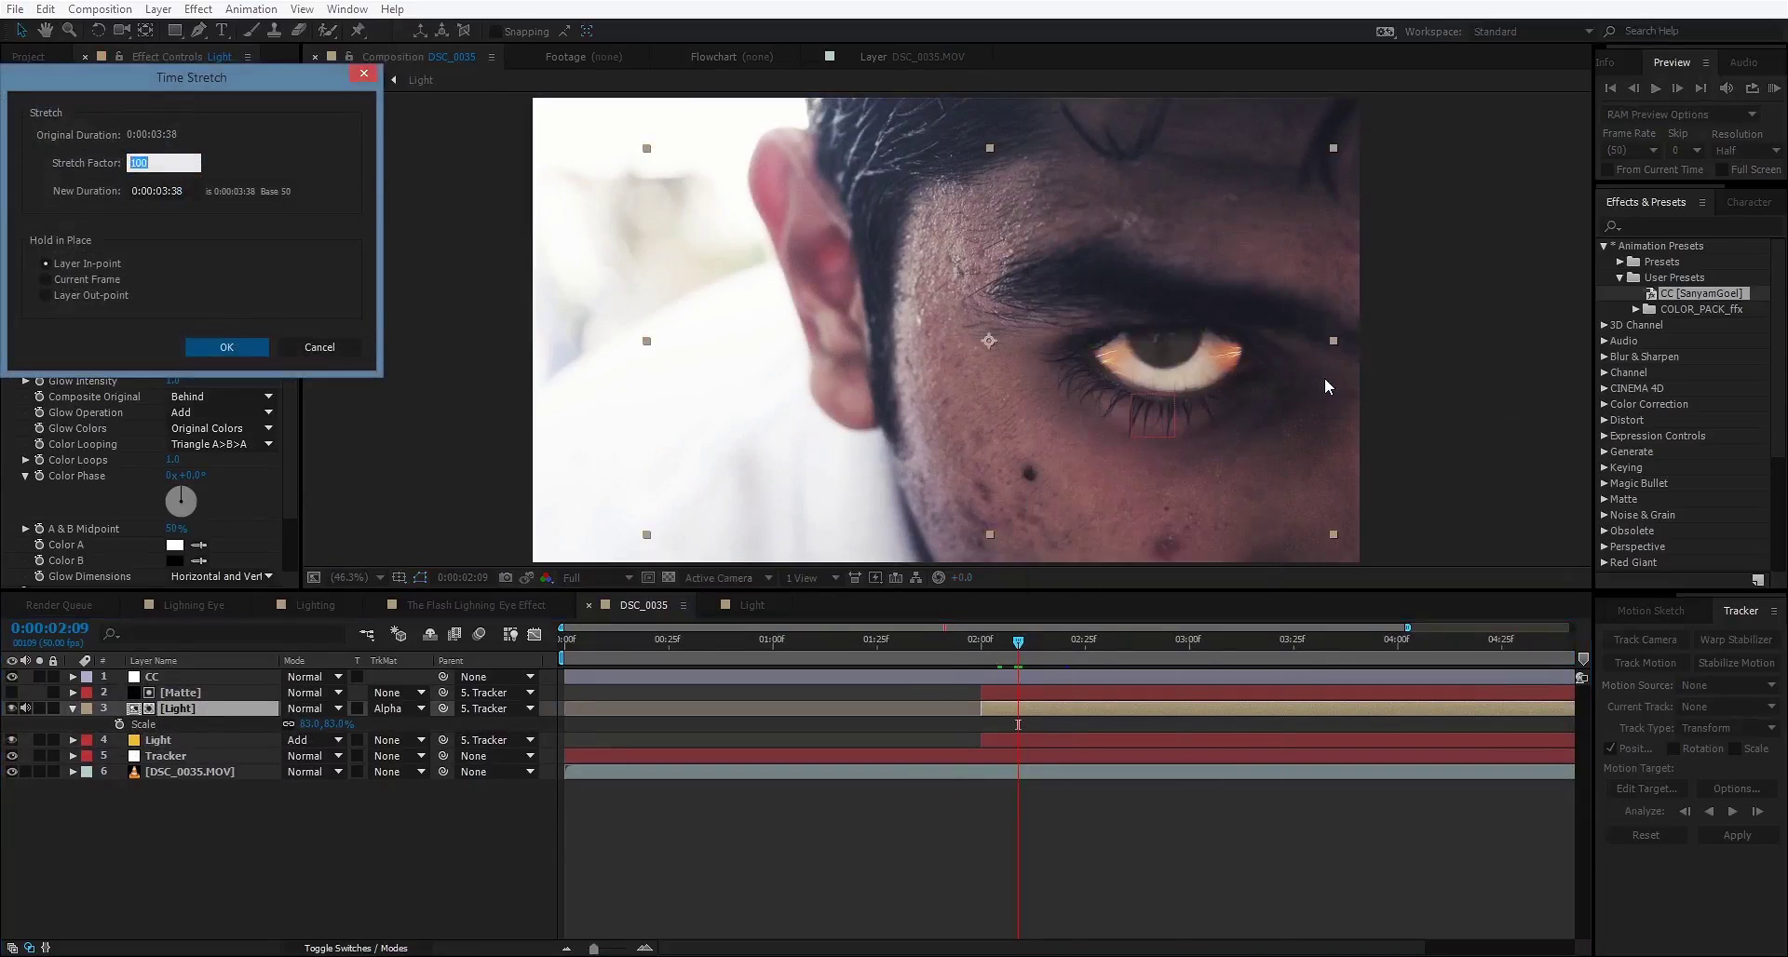
text(150)
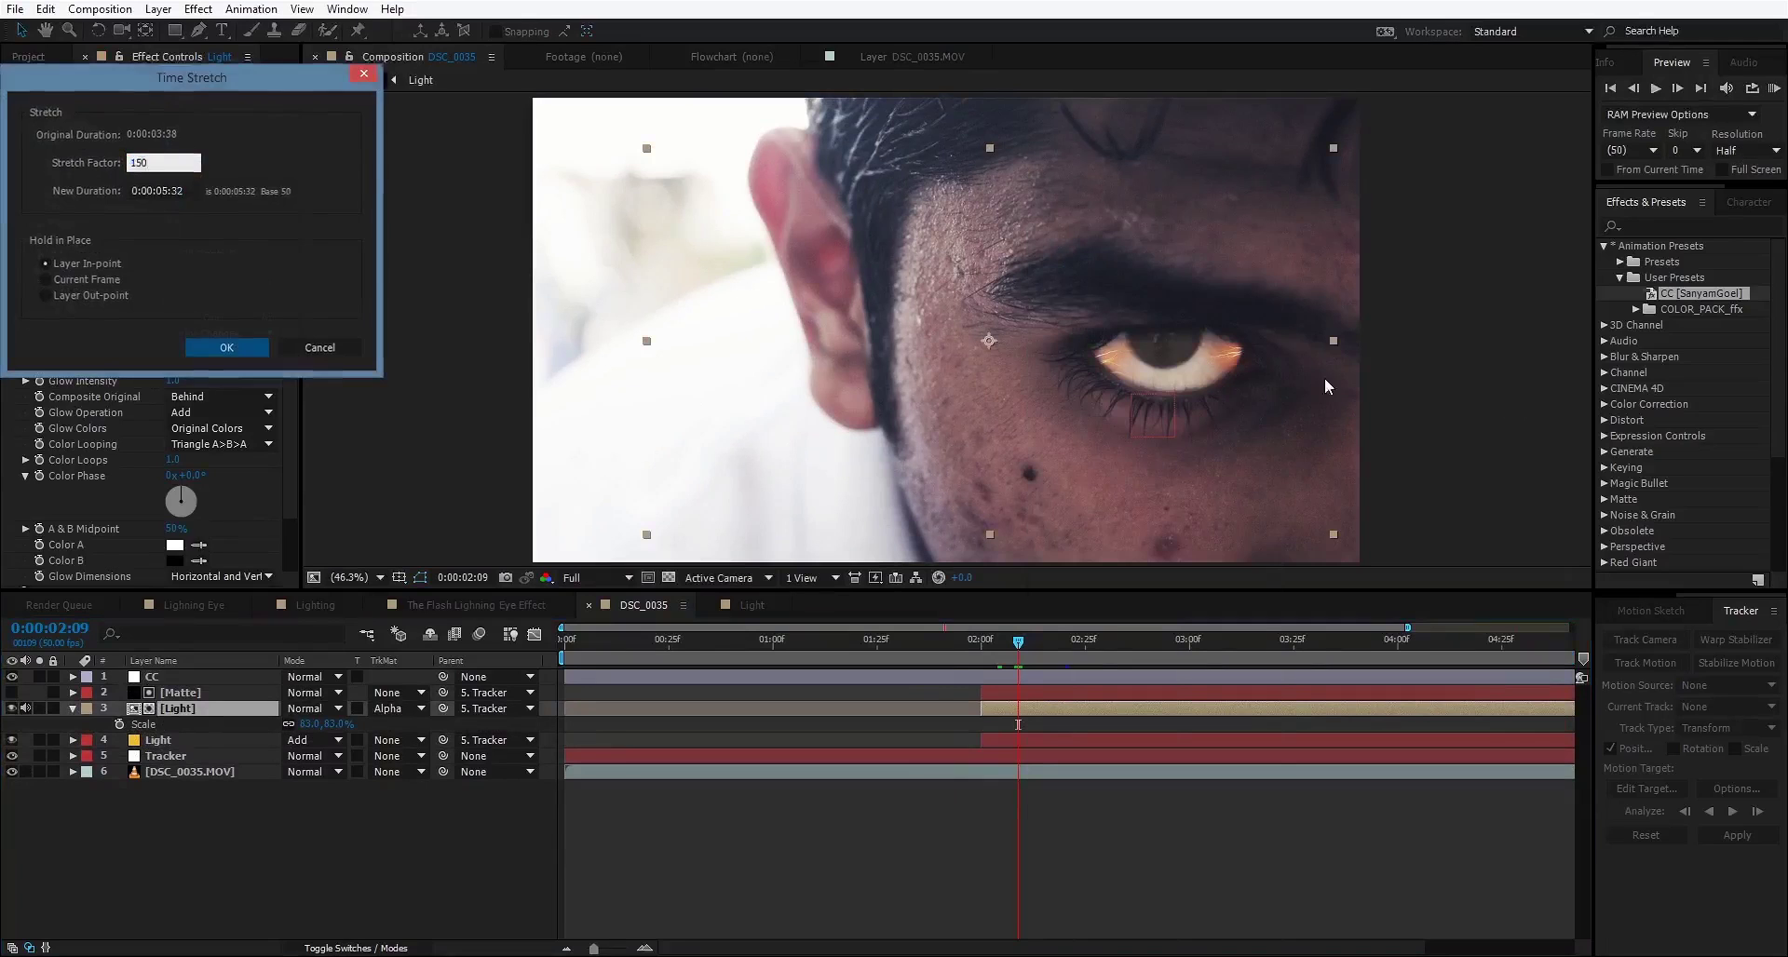
key(Return)
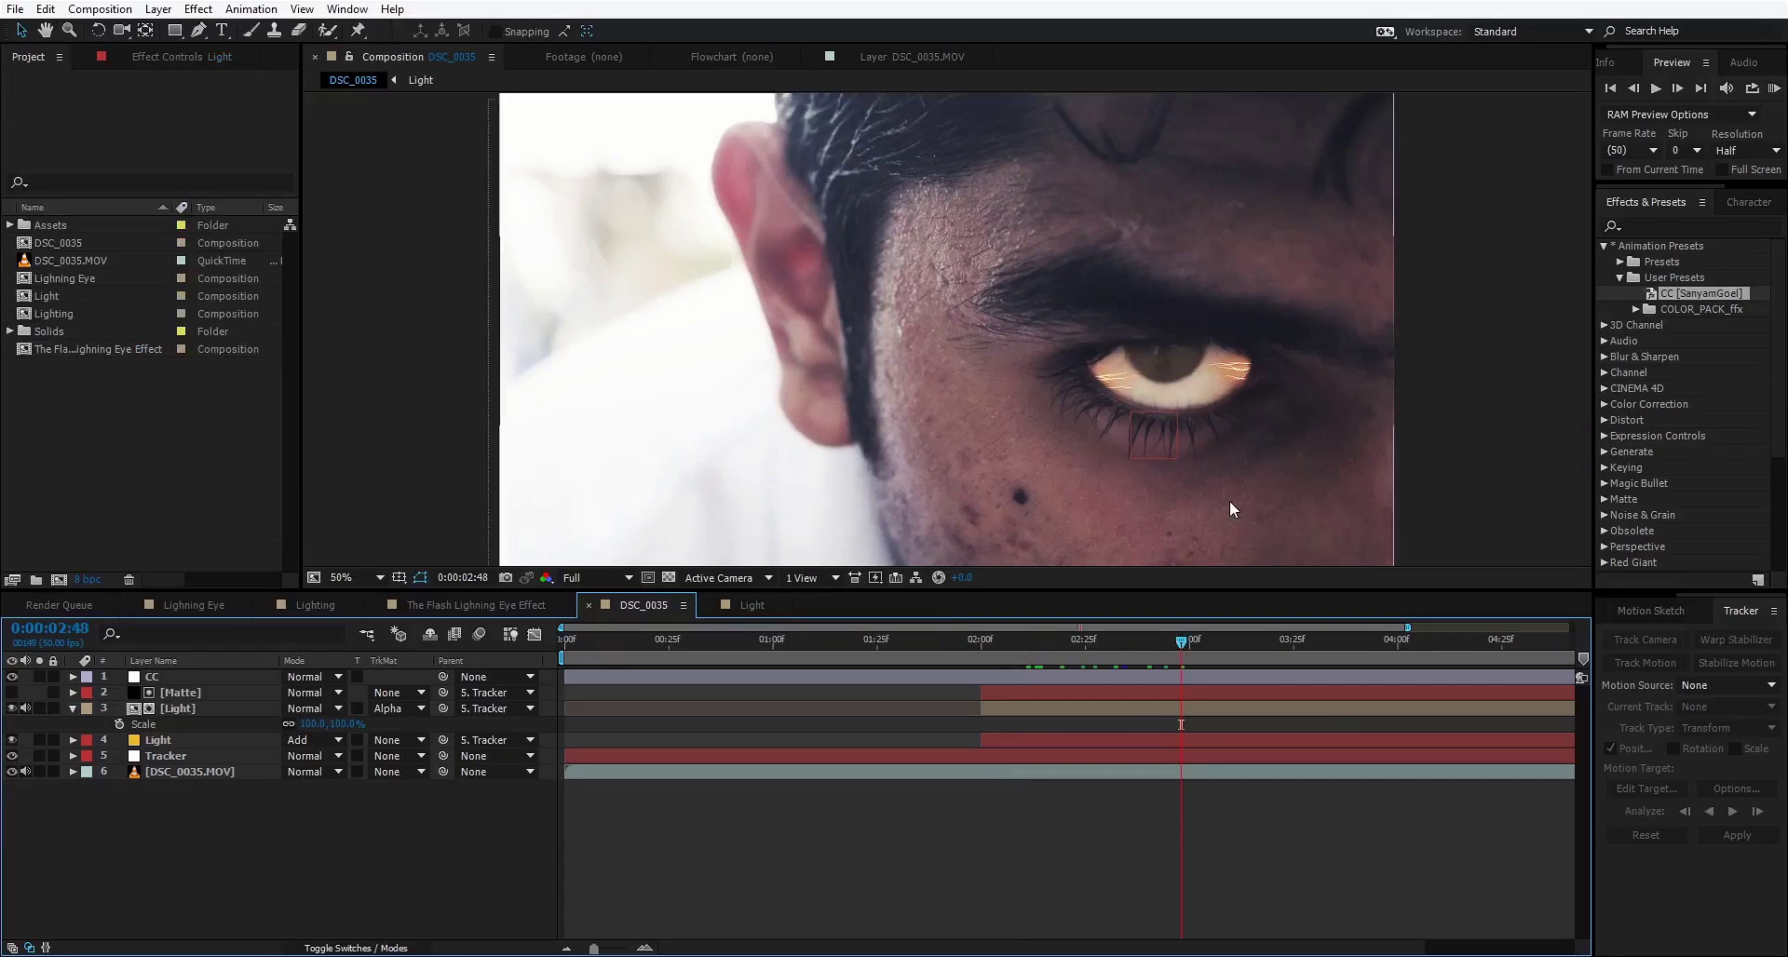
scroll(1226, 495, up, 2)
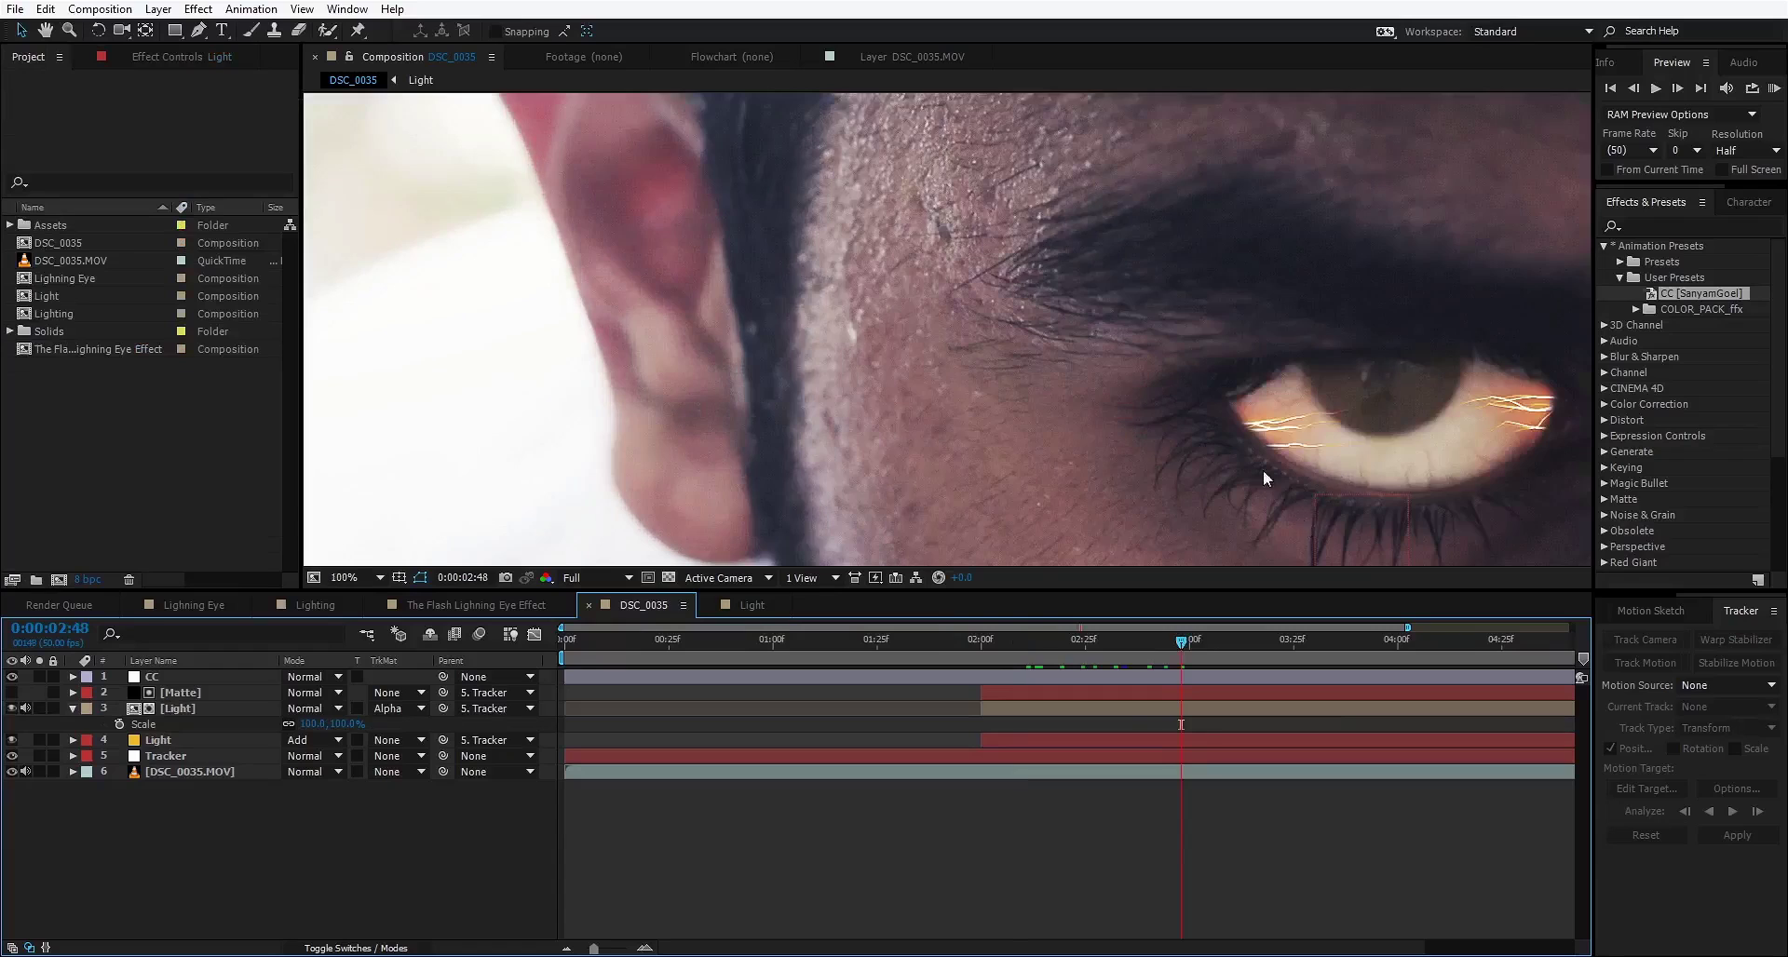
Step: In the Light composition, set the Advanced Lightning Core Opacity of all four Lightning layers to 50%
scroll(1298, 518, down, 2)
click(173, 742)
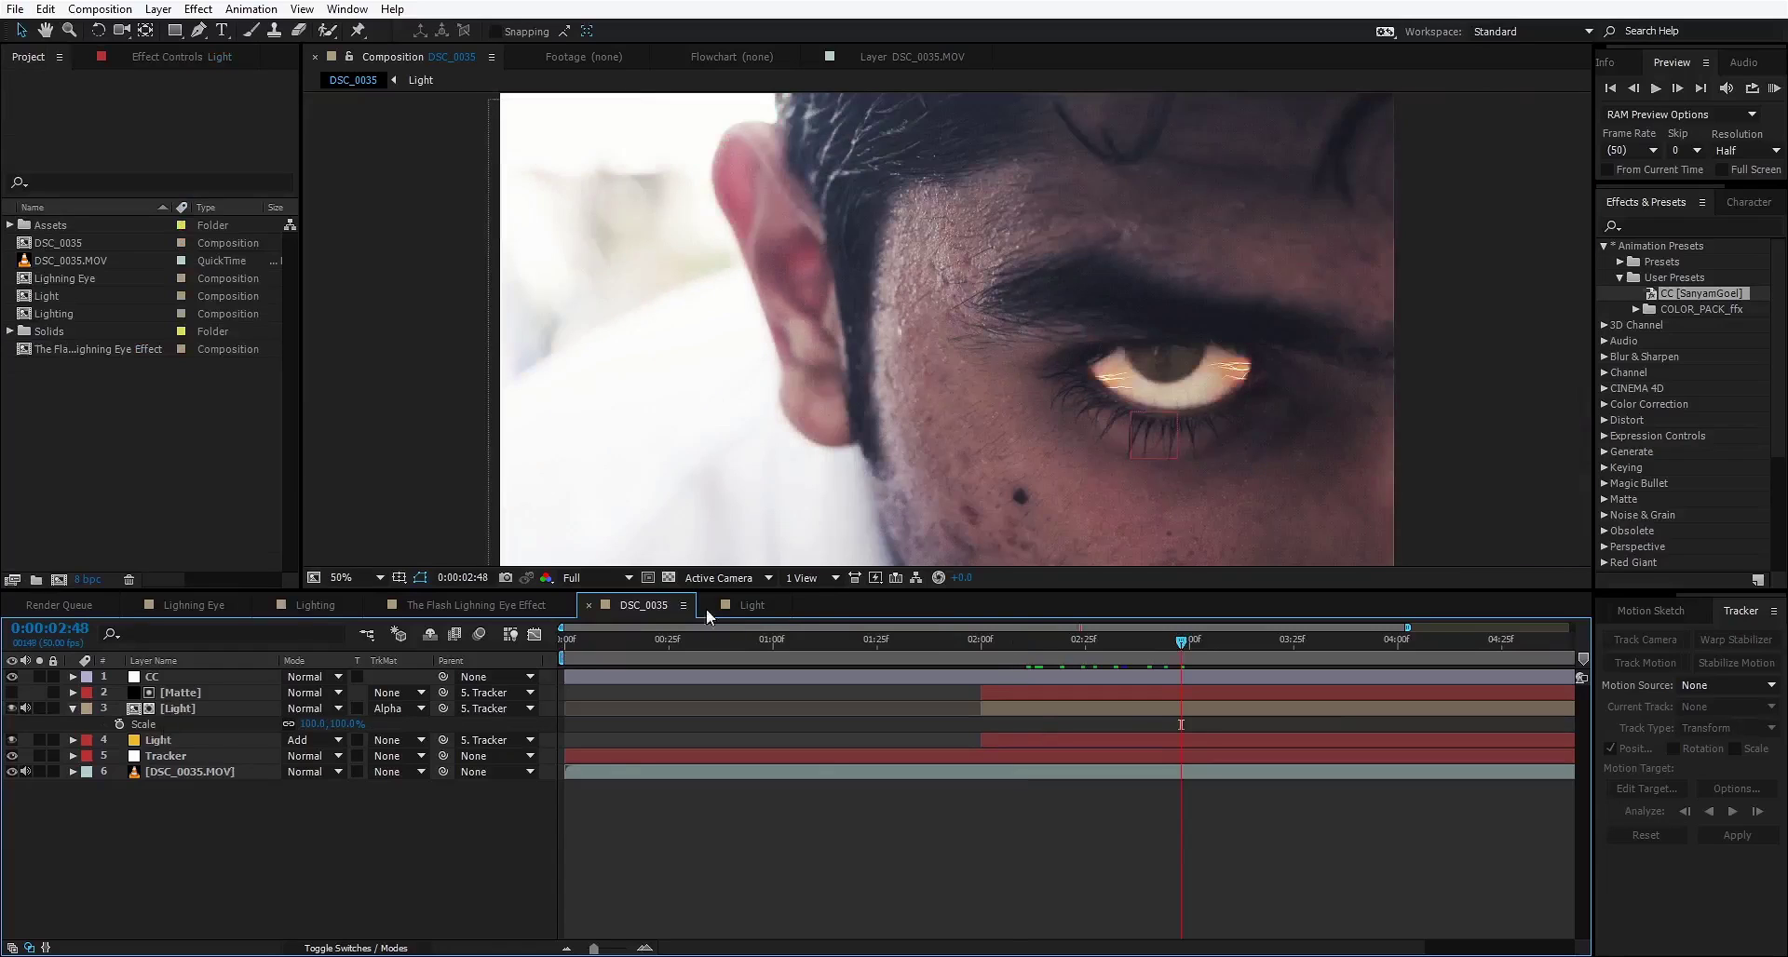
click(750, 606)
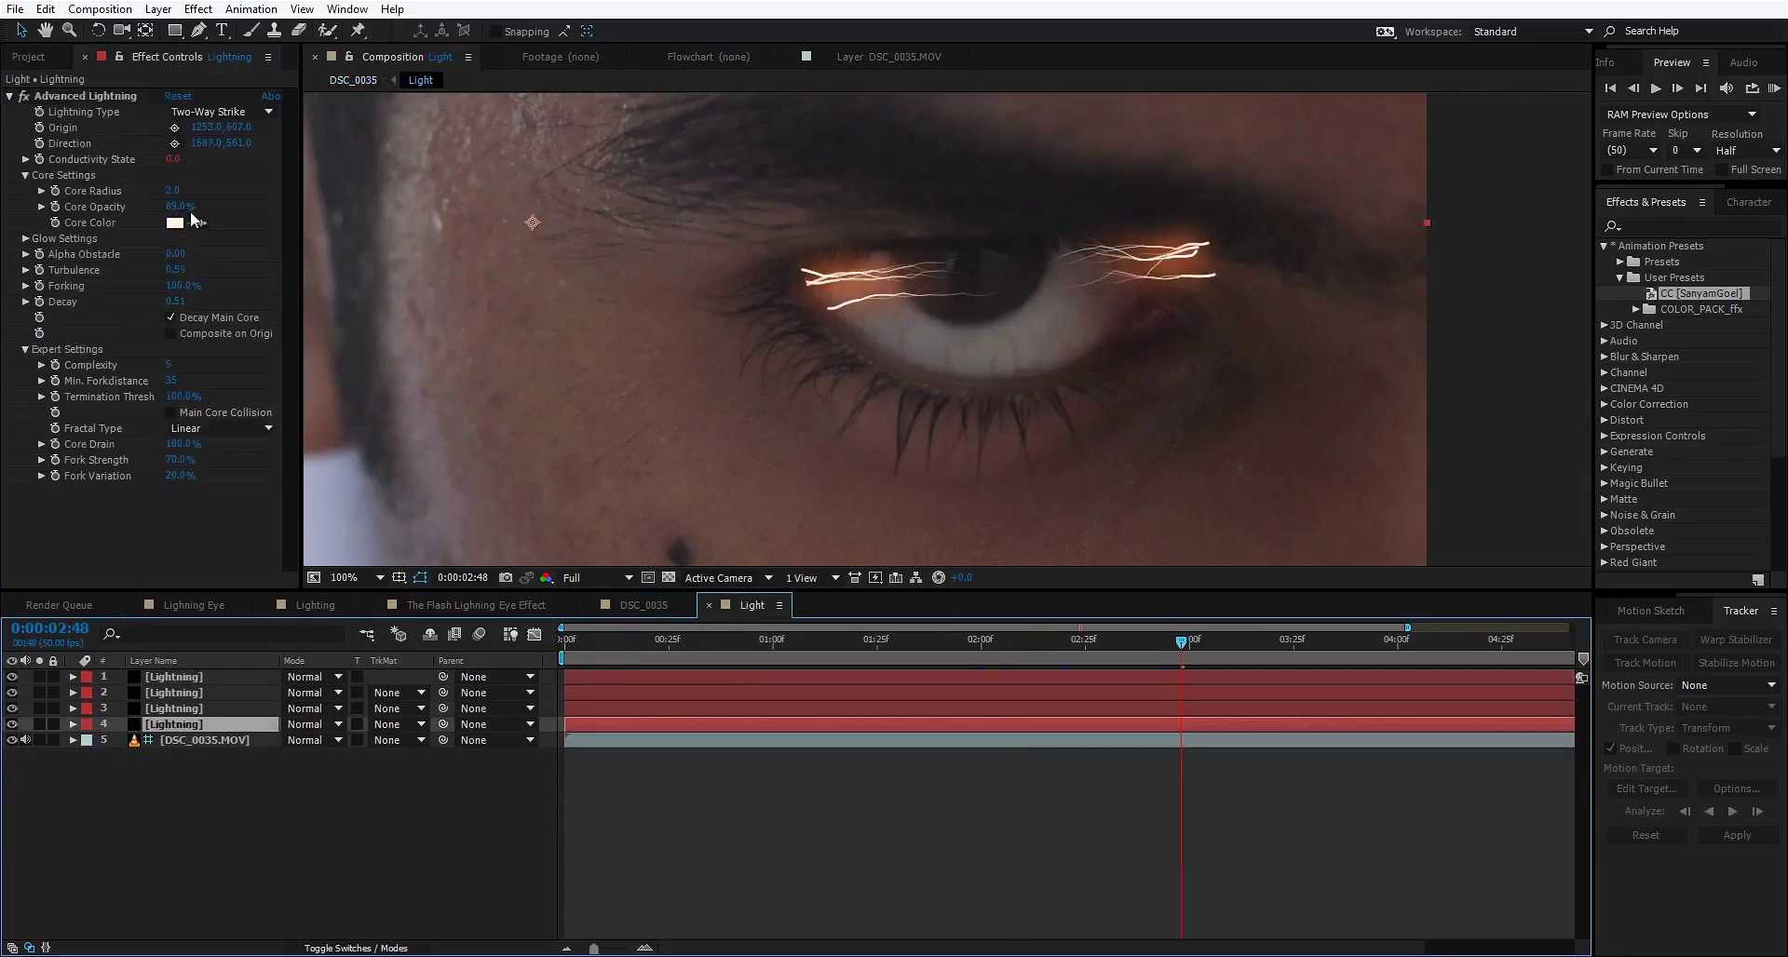
click(170, 206)
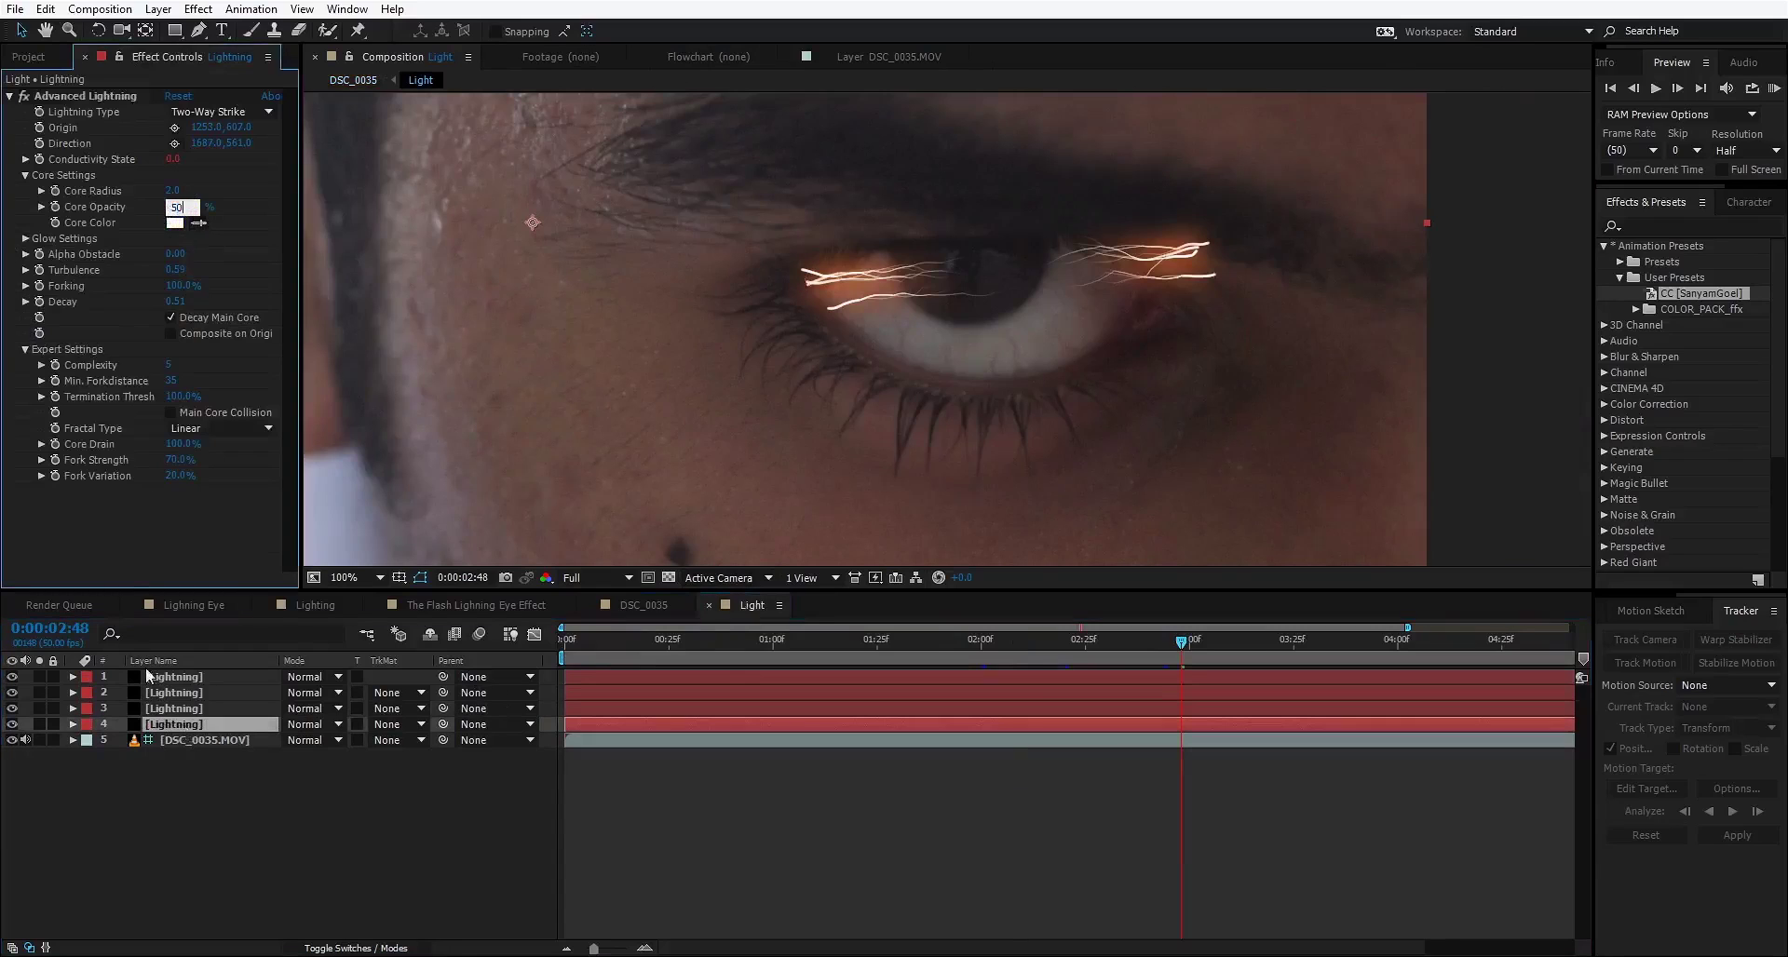
click(173, 709)
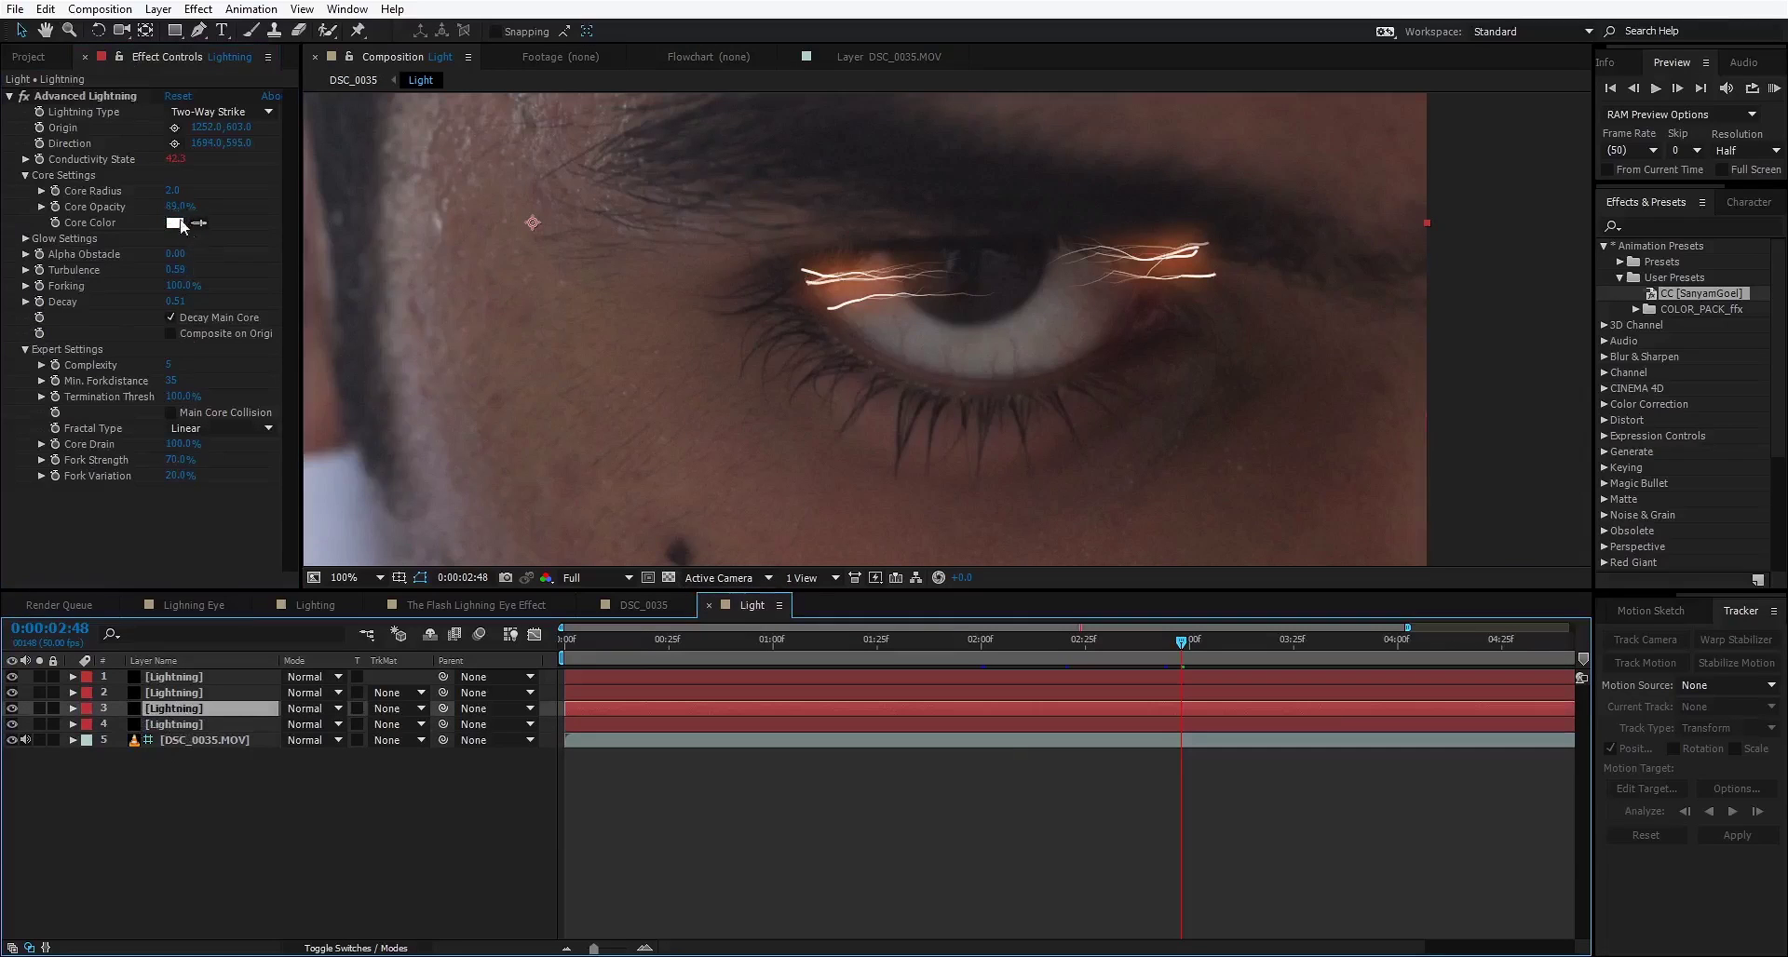
click(191, 694)
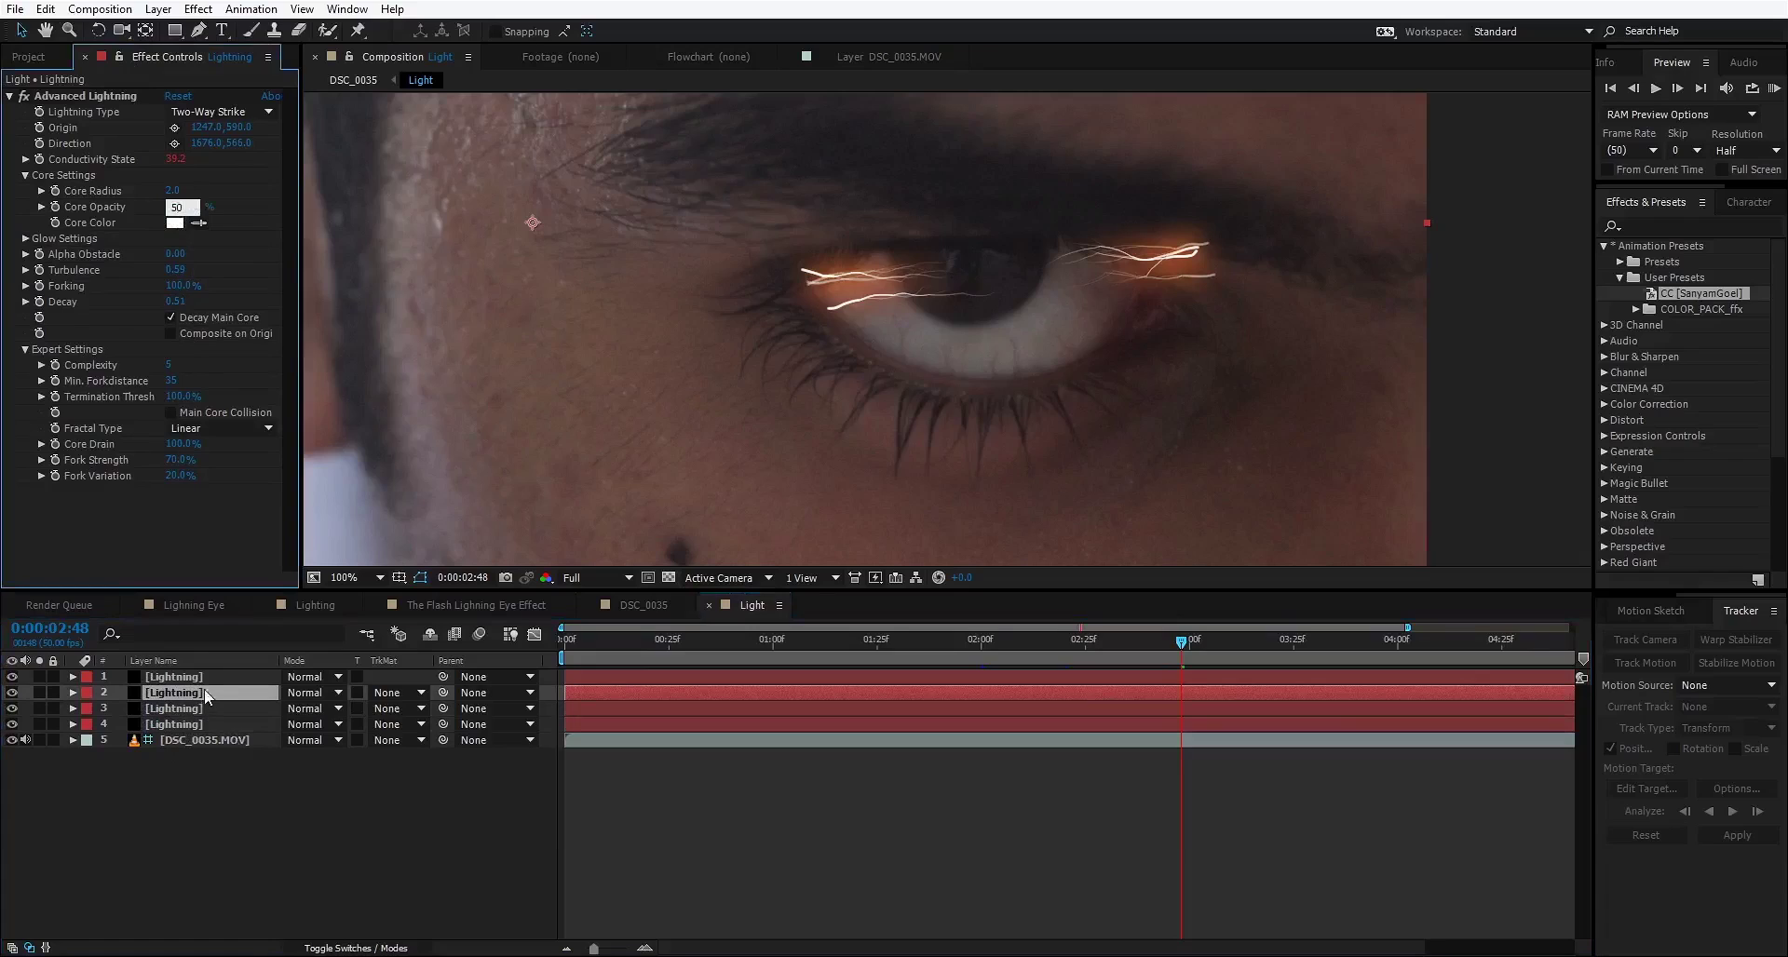
click(191, 677)
click(176, 207)
text(50)
key(Return)
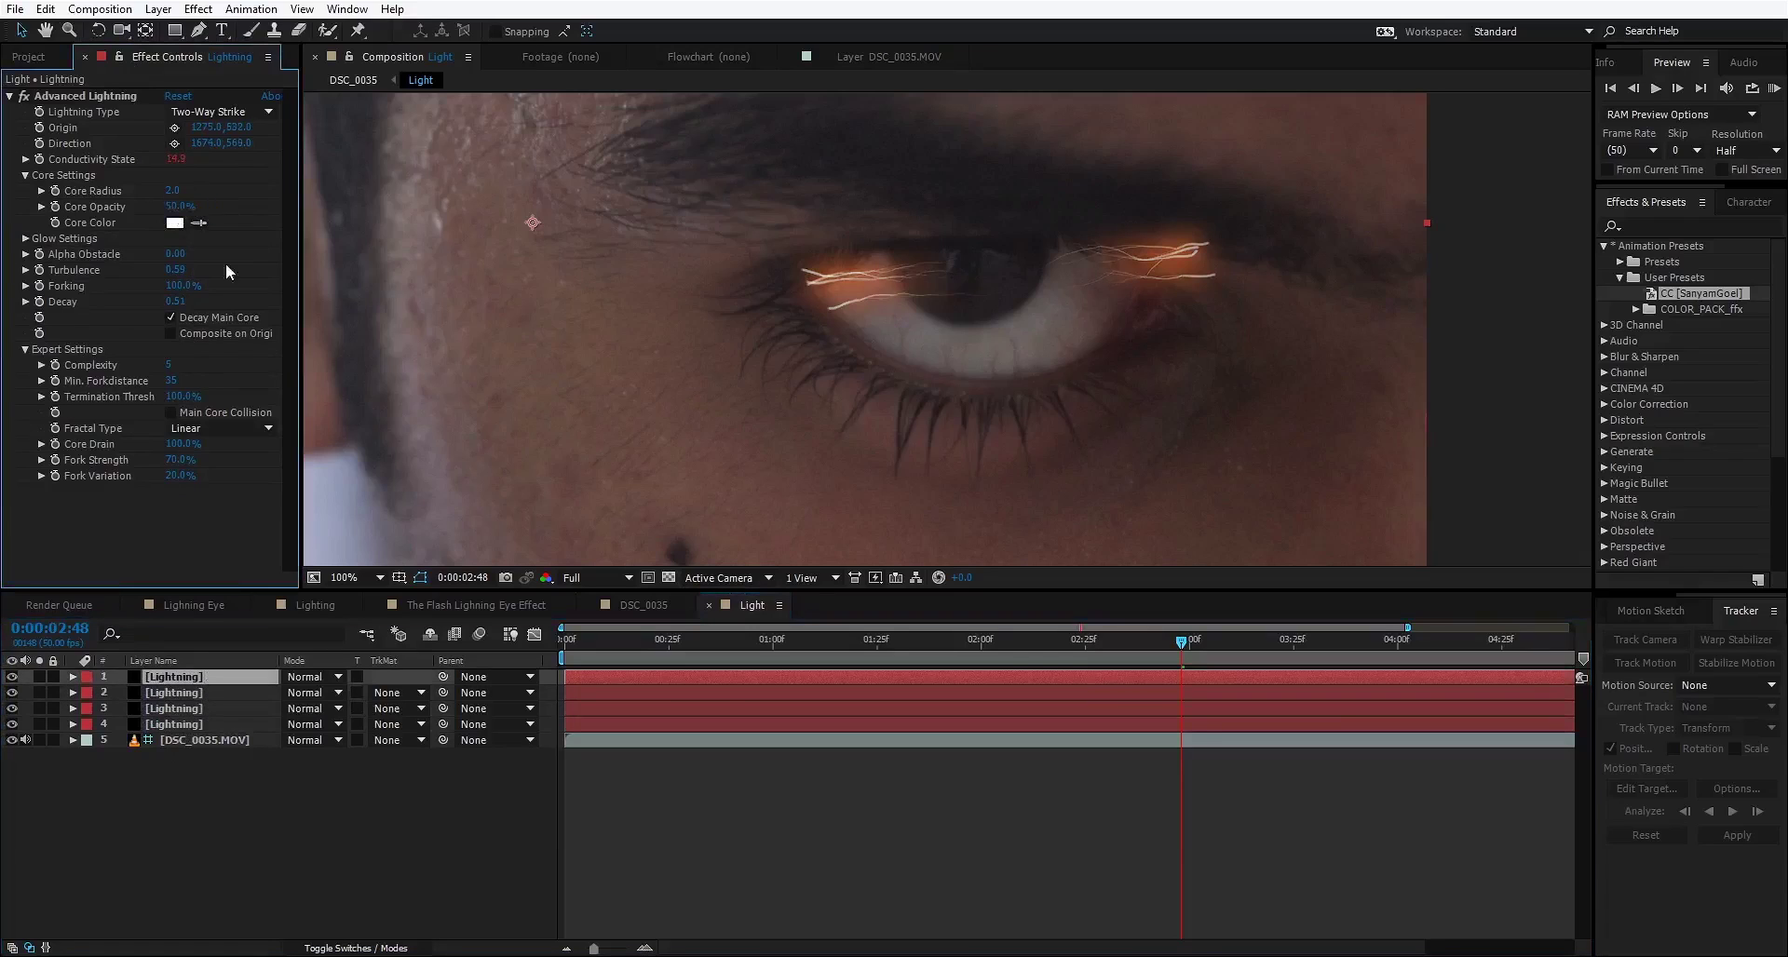
Step: Examine the modified Advanced Lightning properties of all four Lightning layers together, and collapse them again
click(191, 725)
shift+click(199, 679)
key(u)
key(u)
scroll(420, 825, down, 3)
scroll(421, 825, up, 3)
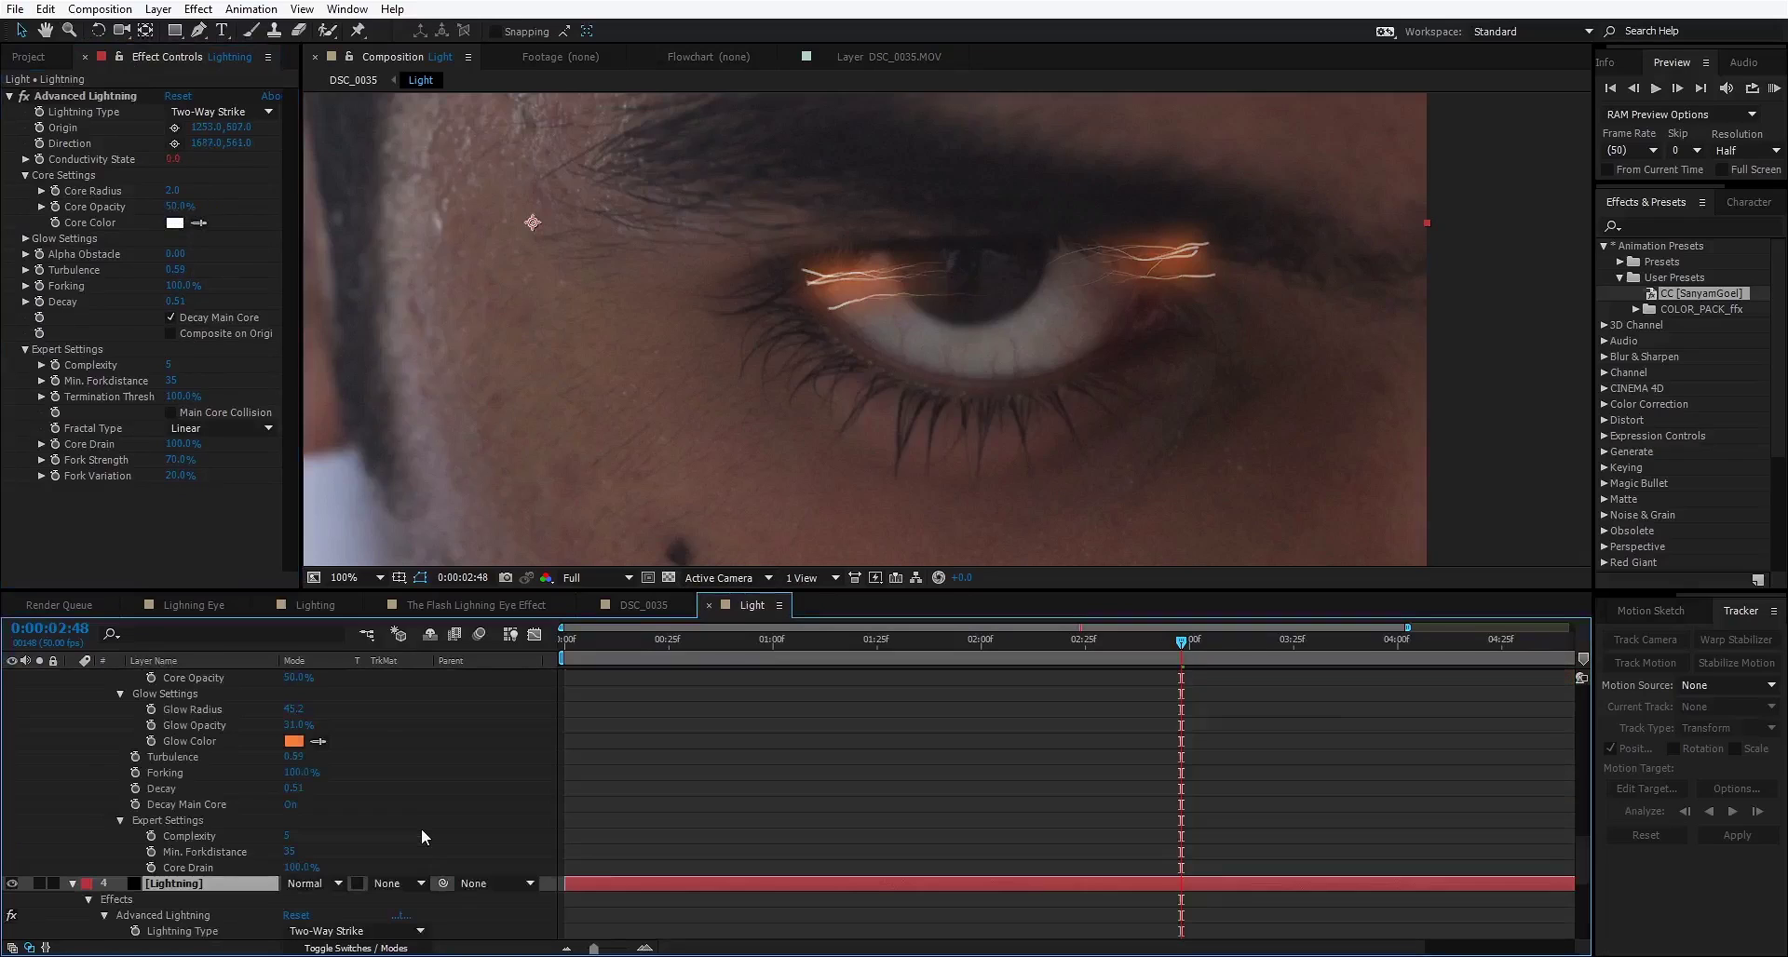
key(u)
click(426, 809)
Step: In the DSC_0035 composition, scale the lightning [Light] layer down to 87% and reposition it so the bolts line up with the eye
click(643, 605)
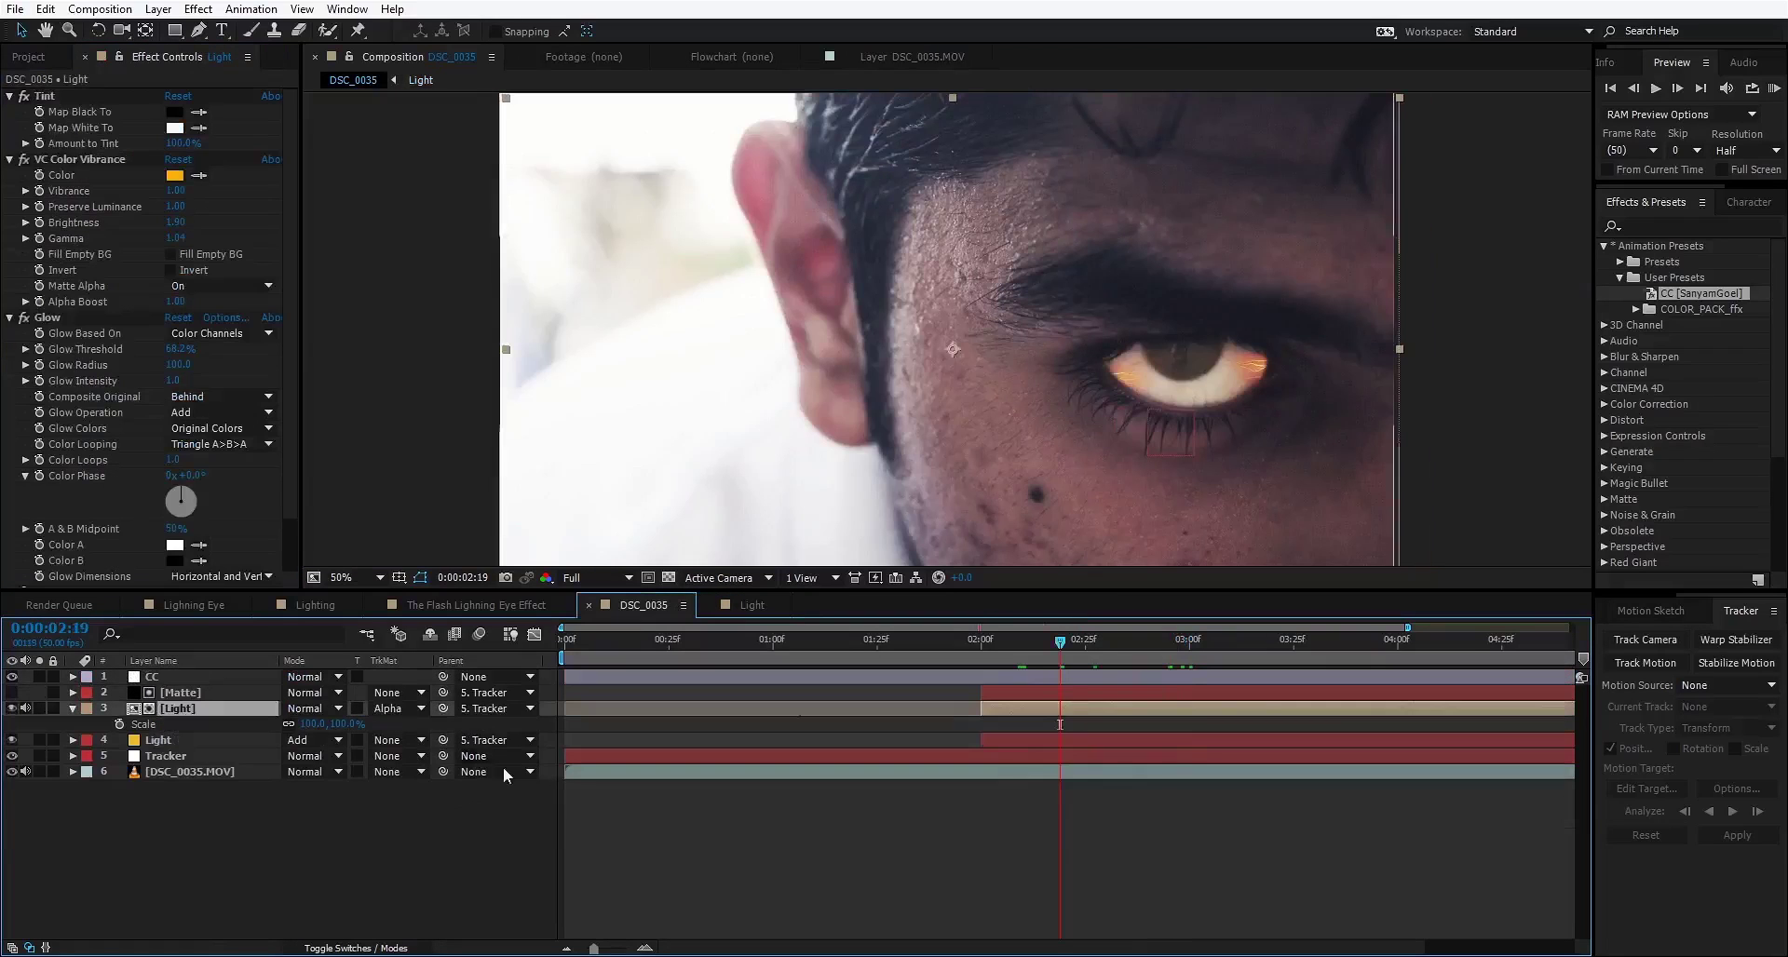
drag(306, 724, 302, 727)
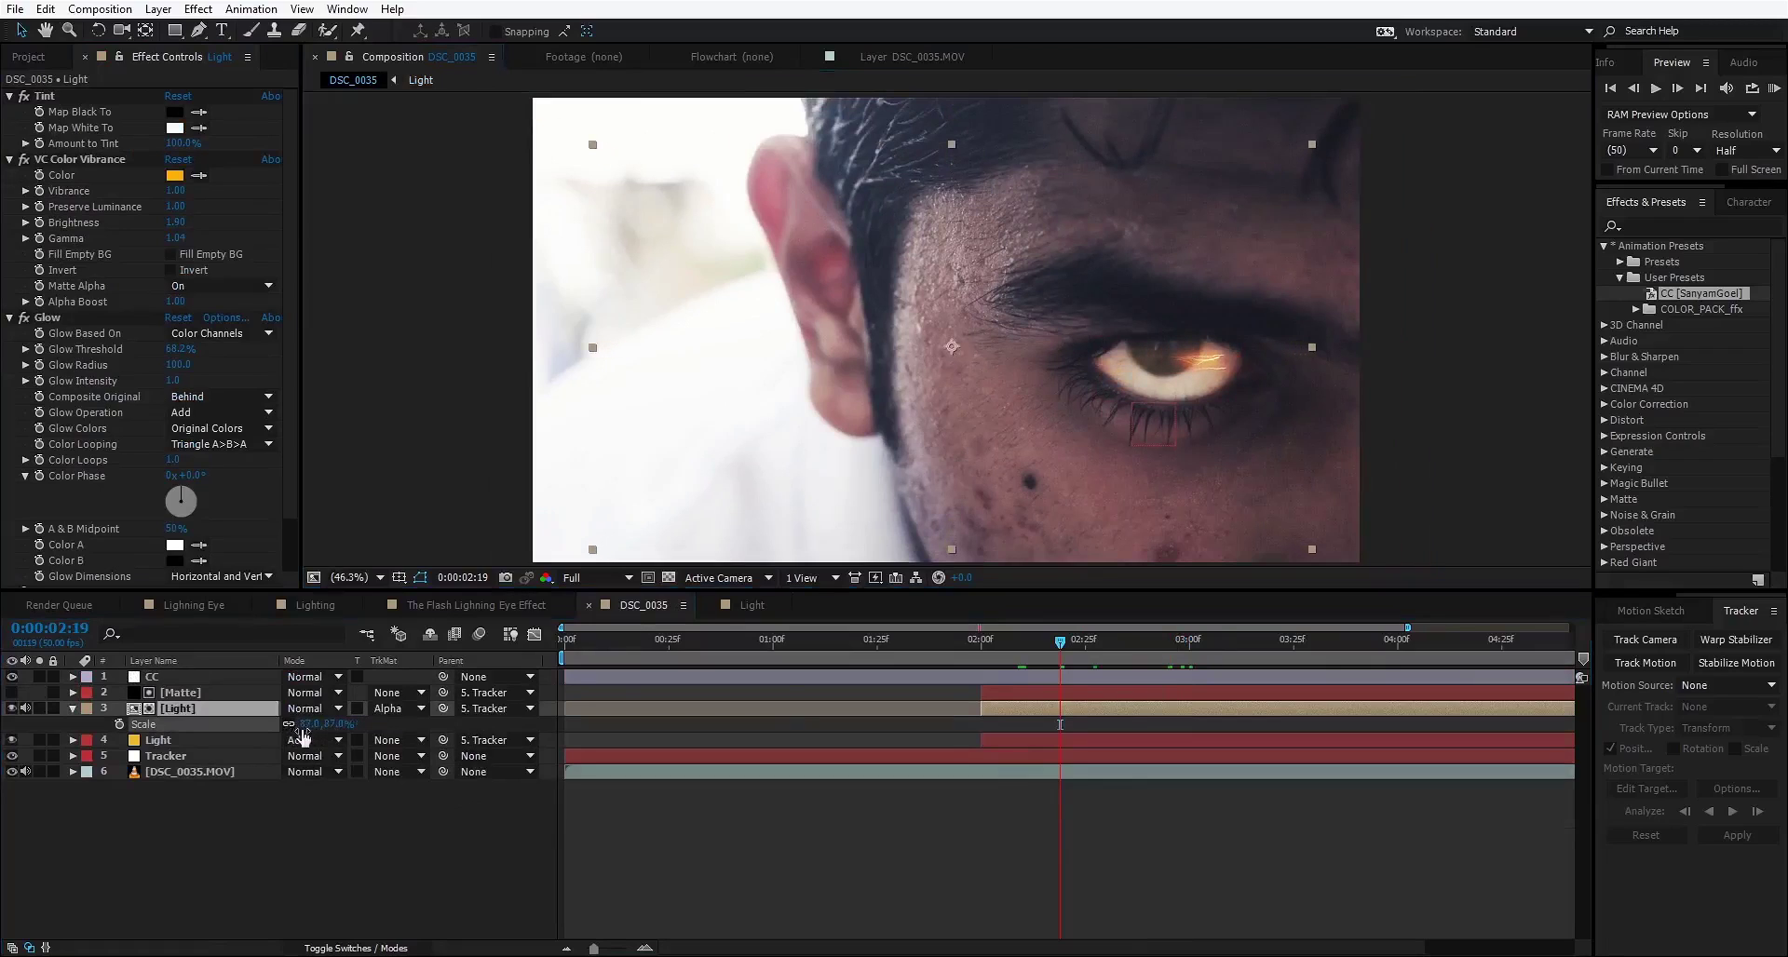
scroll(1327, 415, up, 3)
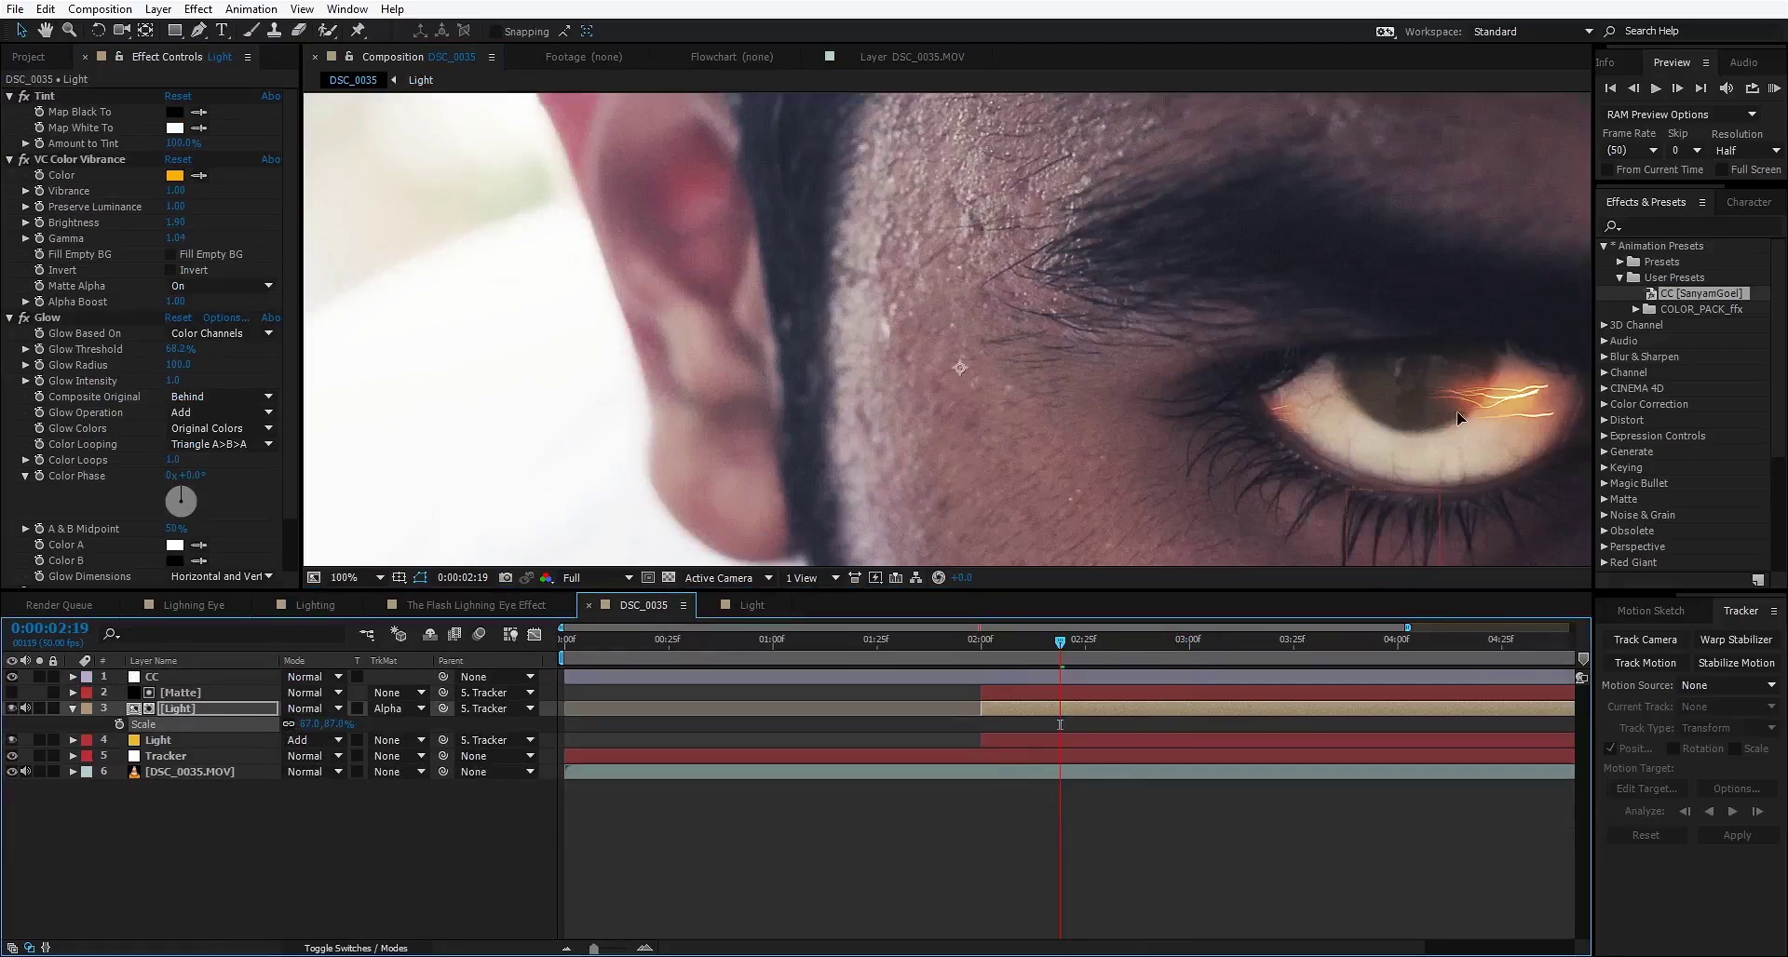
scroll(1443, 407, up, 2)
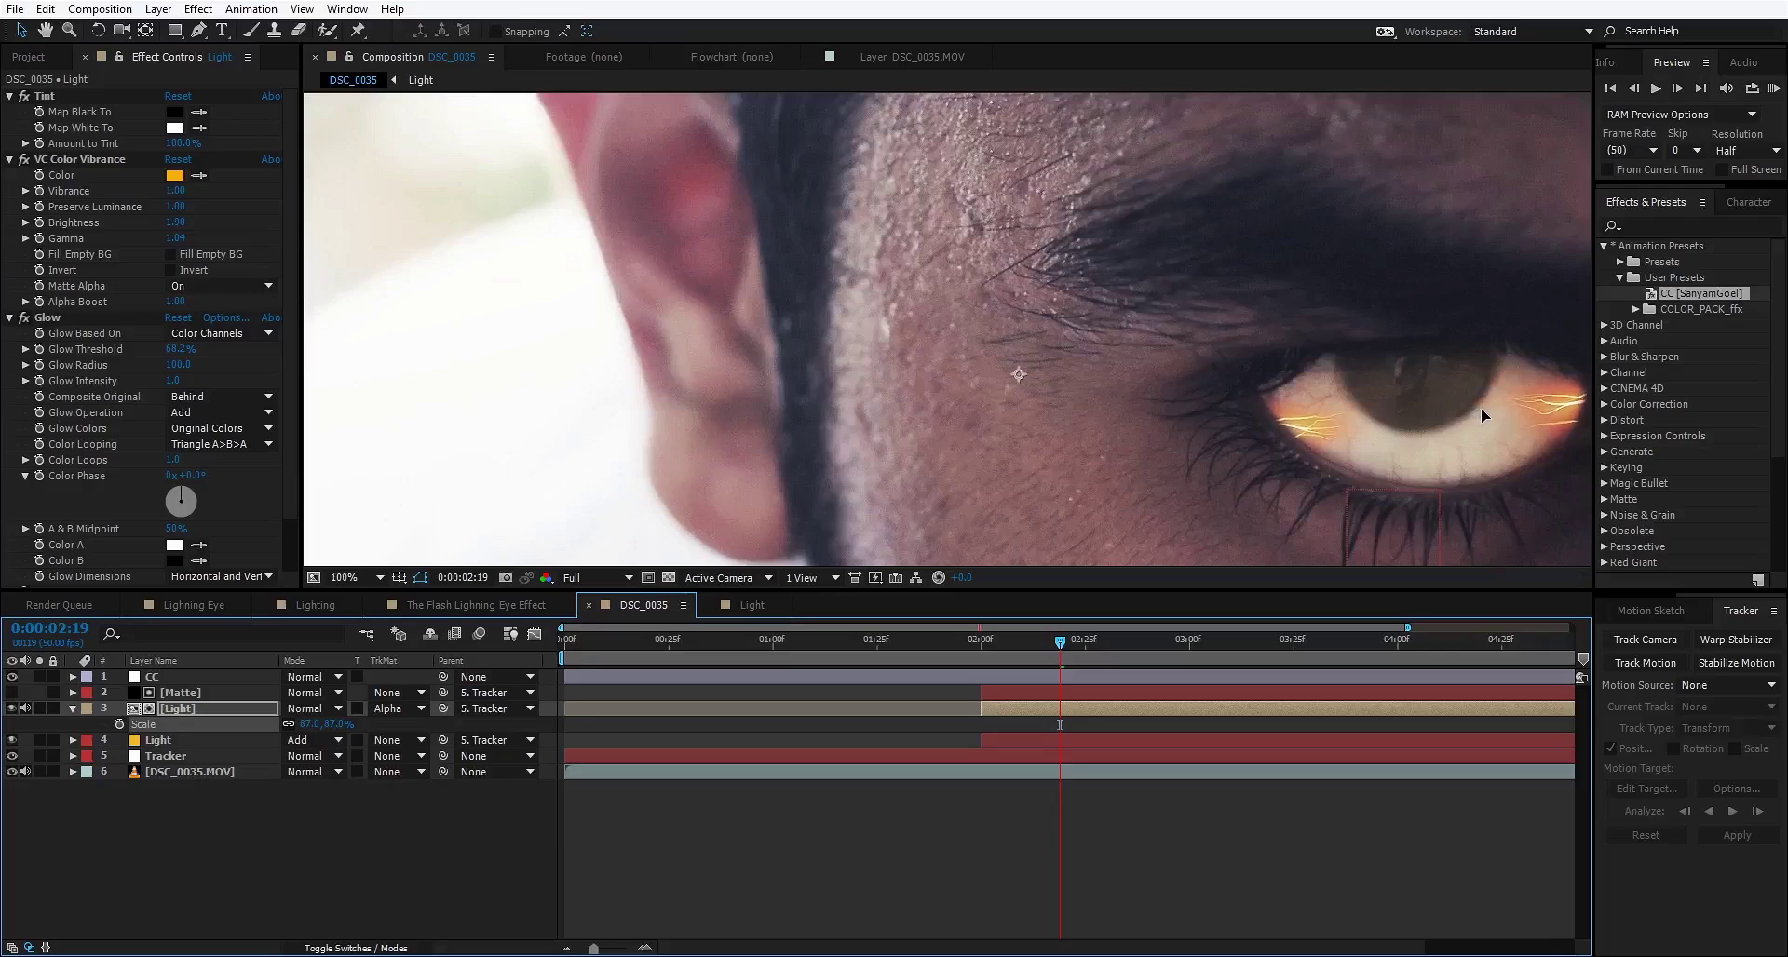
Step: Fit the whole frame in view, move the time to 0:00:04:00 and preview the finished lightning eye shot
key(shift+Page_Up)
key(shift+slash)
click(1397, 643)
key(KP_0)
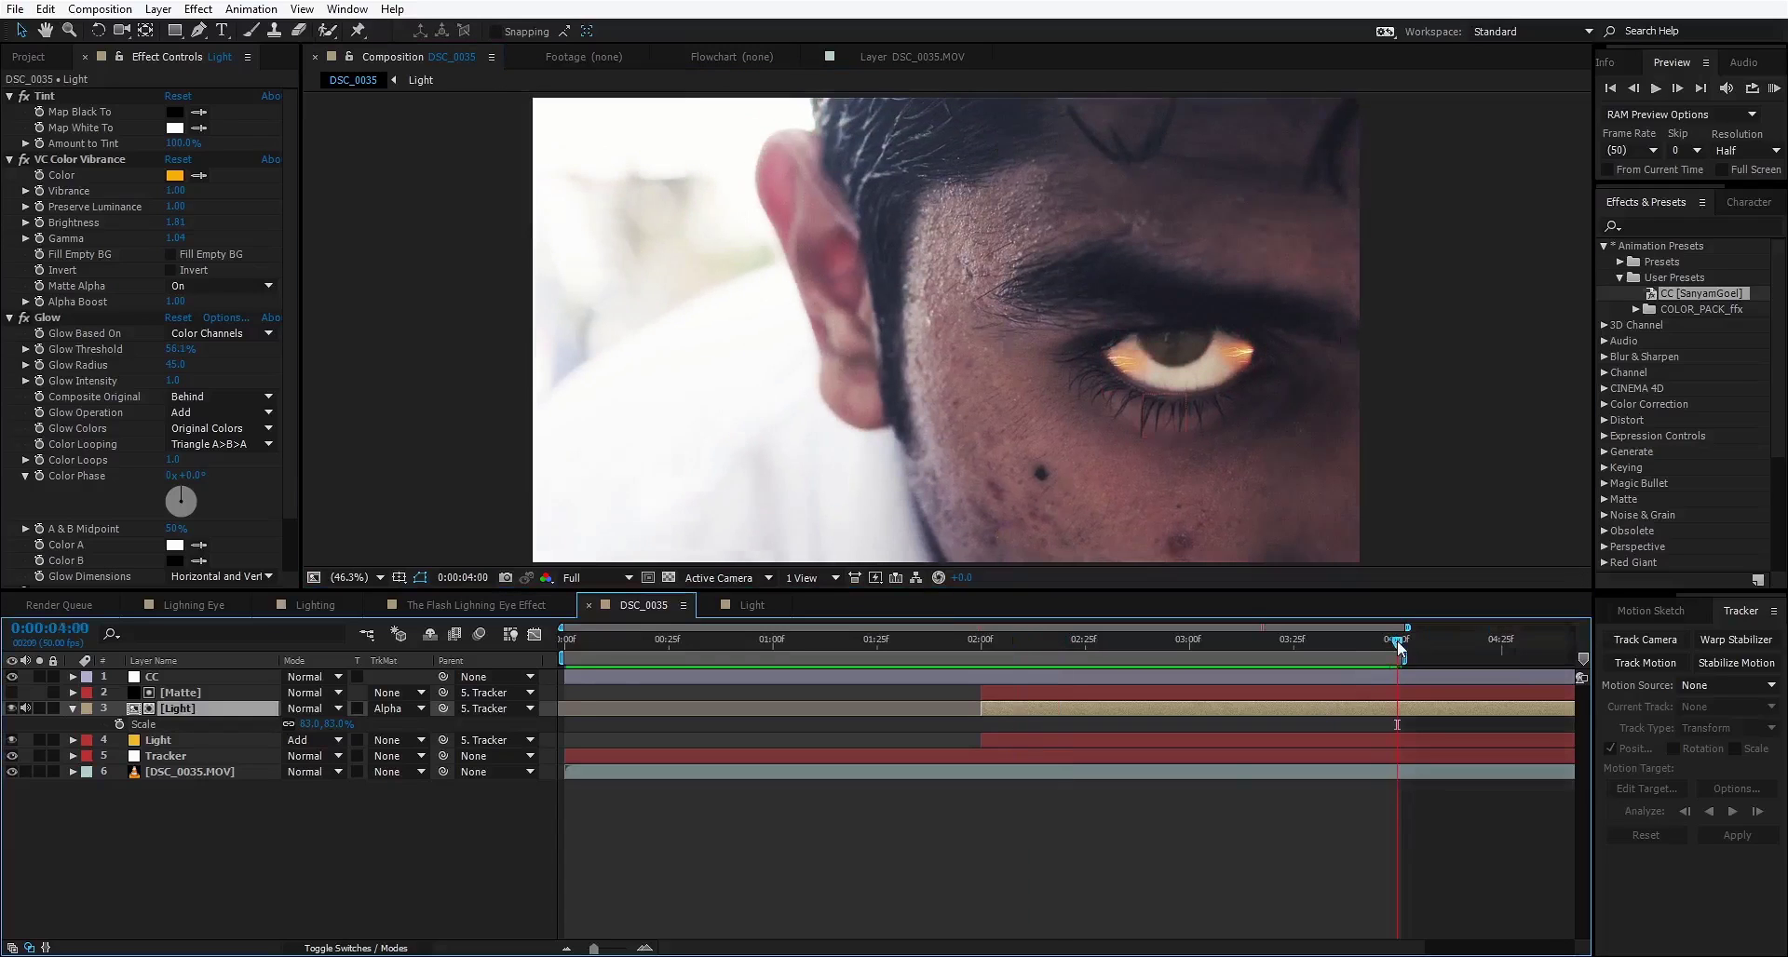